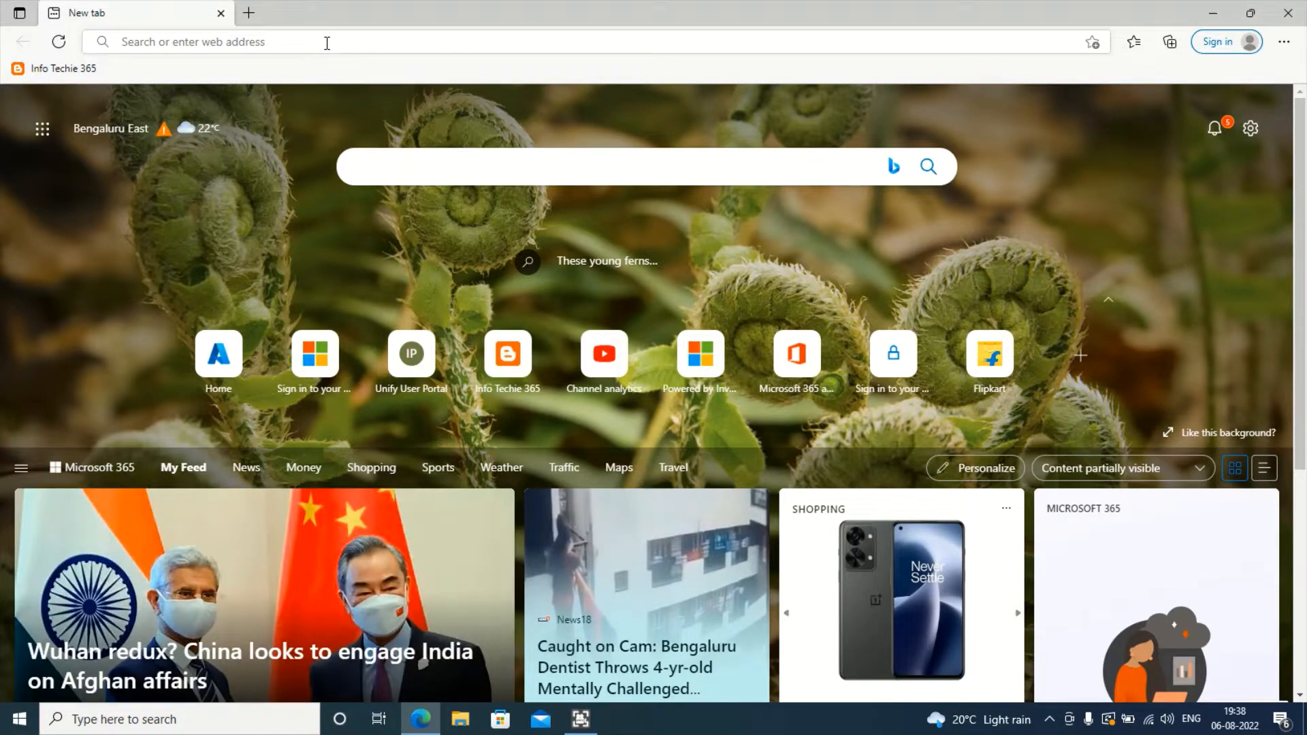
- Load portal.azure.com in Microsoft Edge to reach the Azure account picker
{"action": "left_click", "coordinate": [336, 44]}
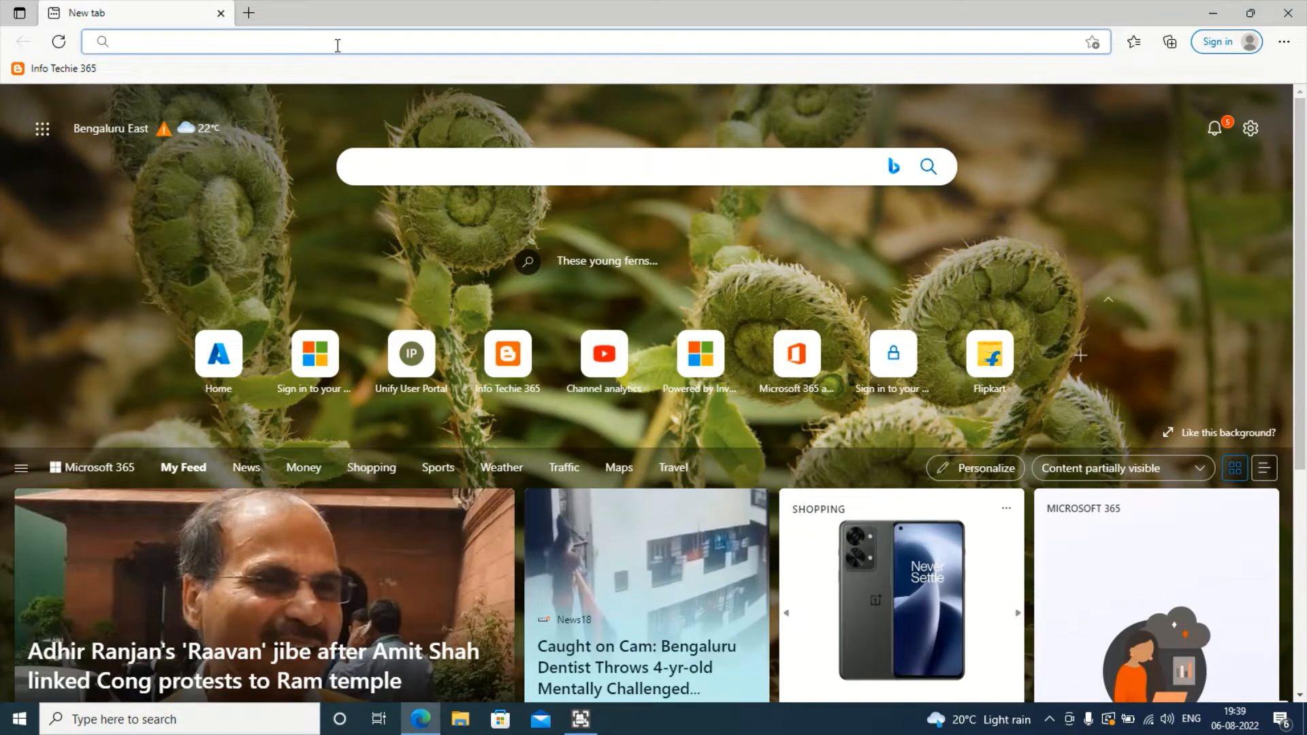
{"action": "type", "text": "portal.au"}
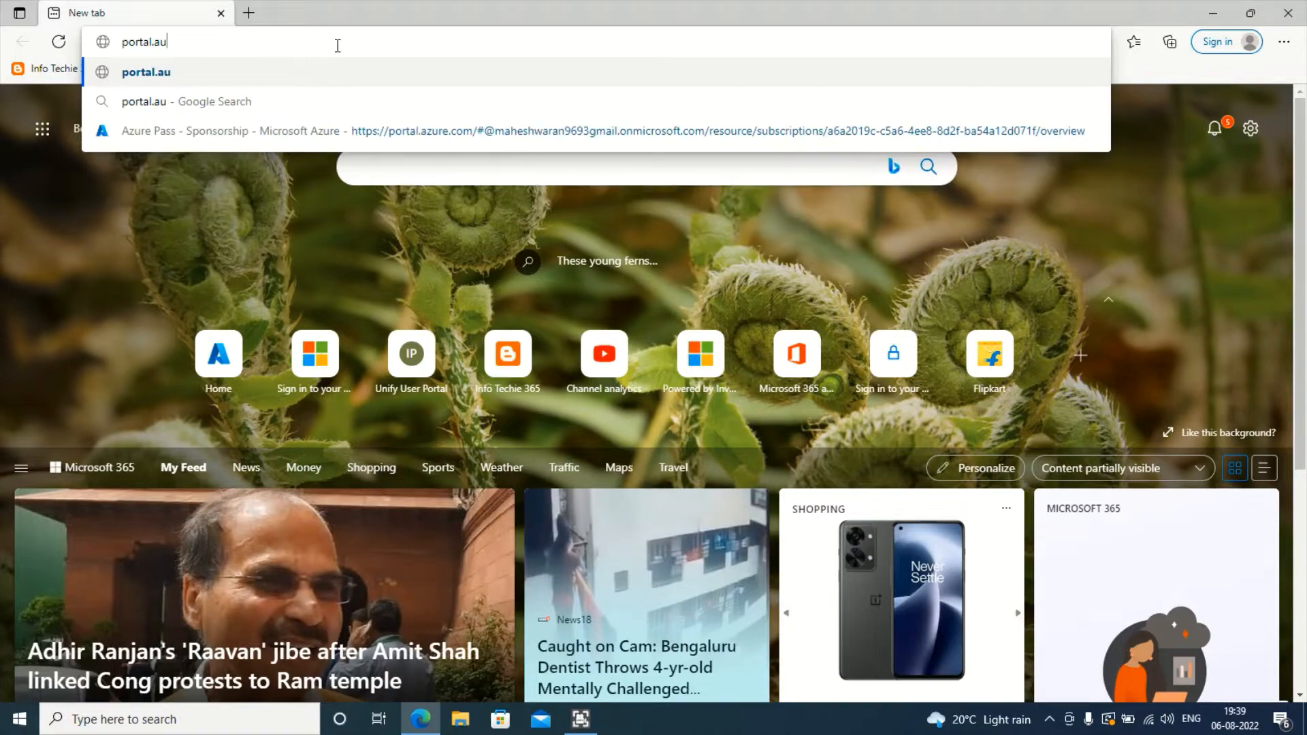
{"action": "key", "text": "BackSpace"}
{"action": "type", "text": "zure.c"}
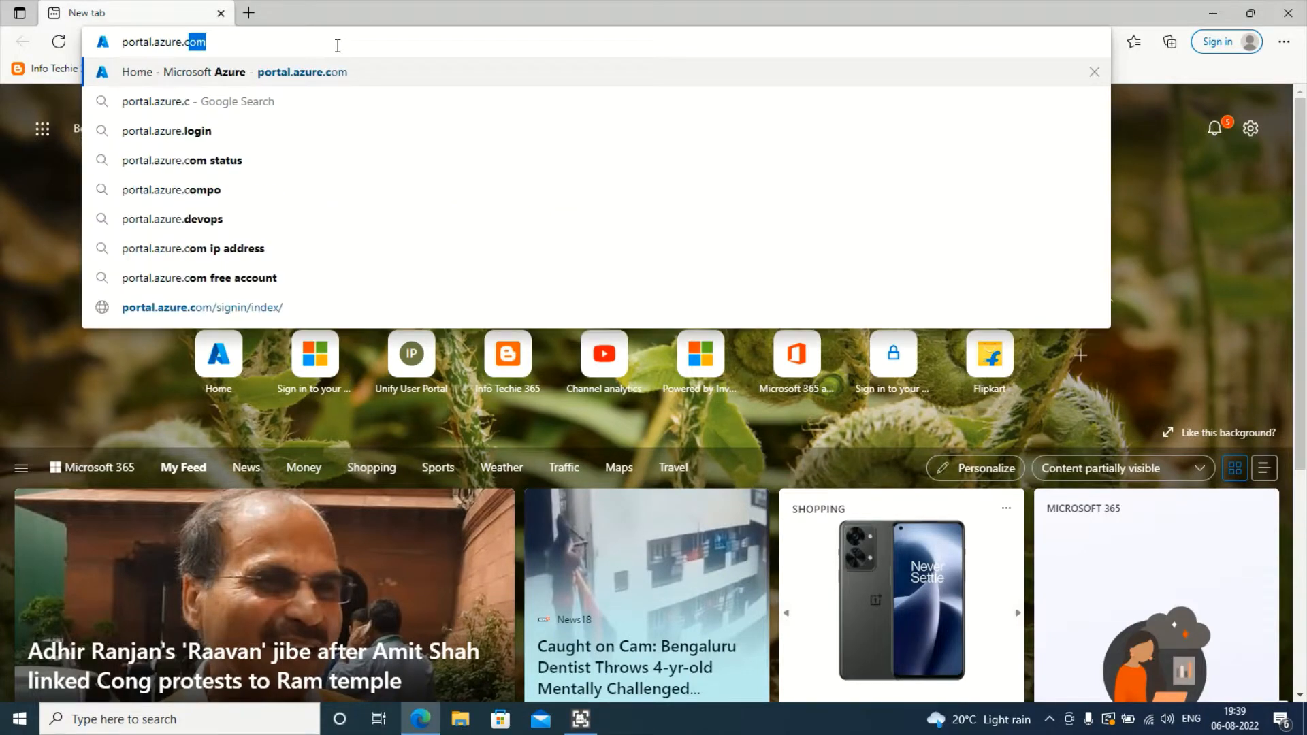
{"action": "type", "text": "om"}
{"action": "key", "text": "Return"}
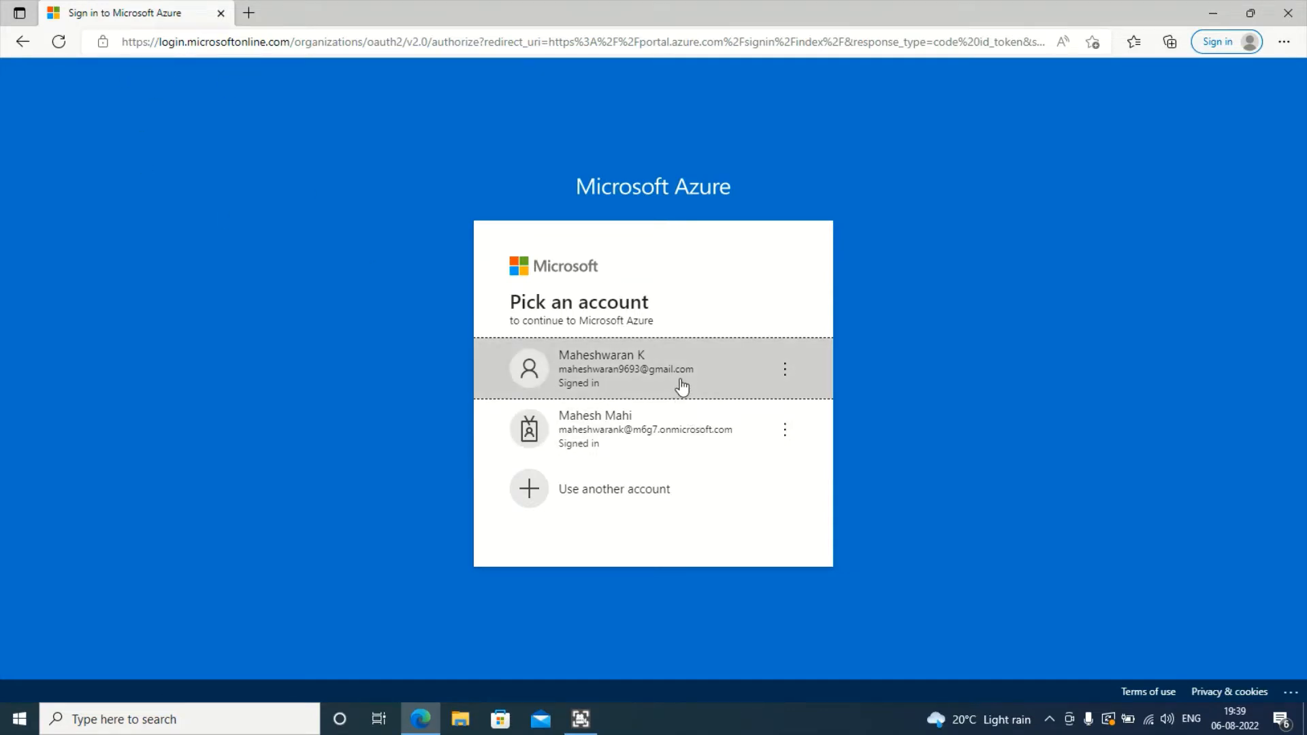
- Sign in with the organisation's onmicrosoft.com tenant account
{"action": "left_click", "coordinate": [674, 427]}
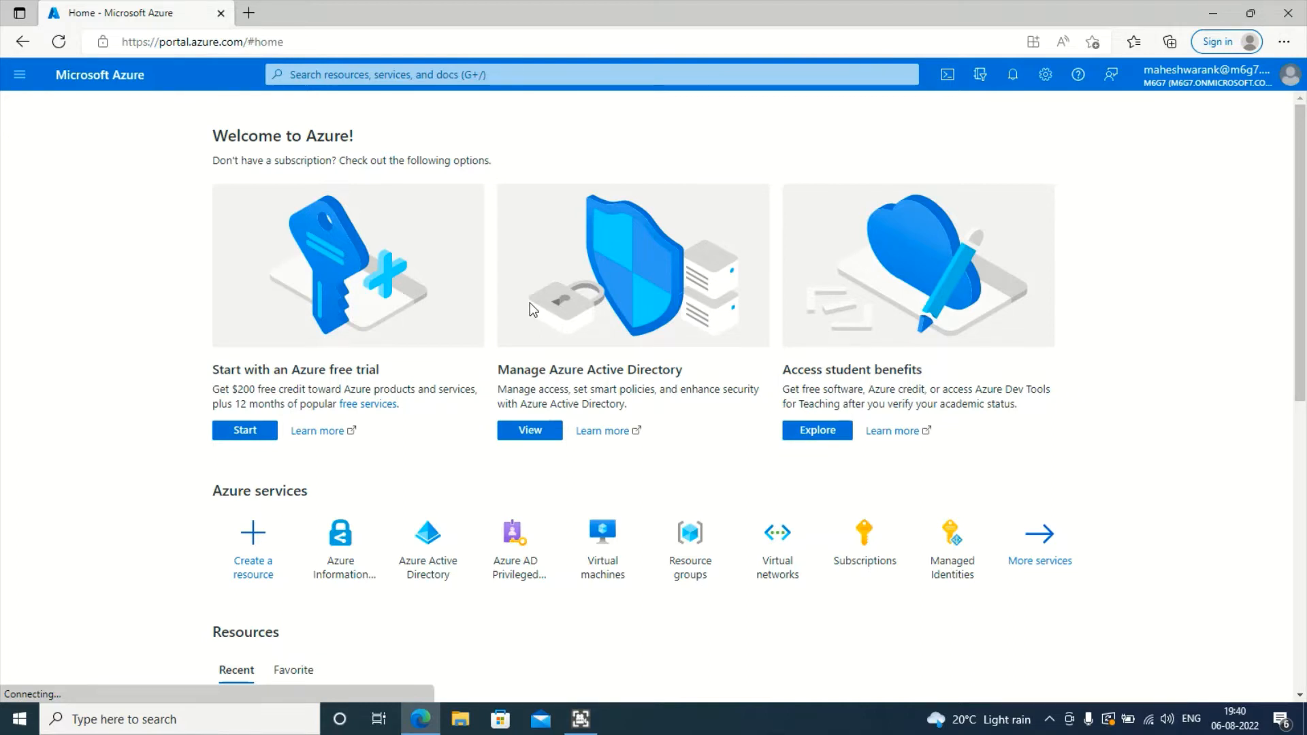
- Open Azure Active Directory from the home page and go to its Groups page
{"action": "left_click", "coordinate": [442, 547]}
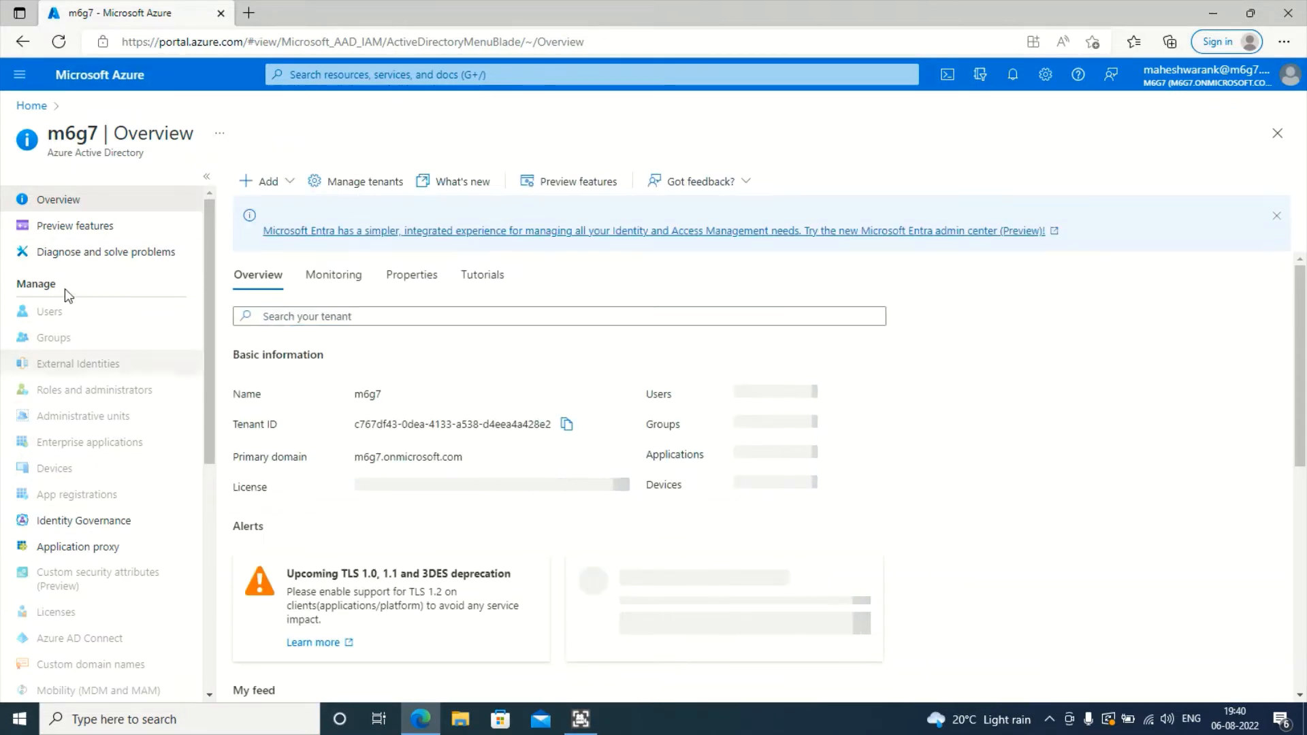
{"action": "left_click", "coordinate": [71, 335]}
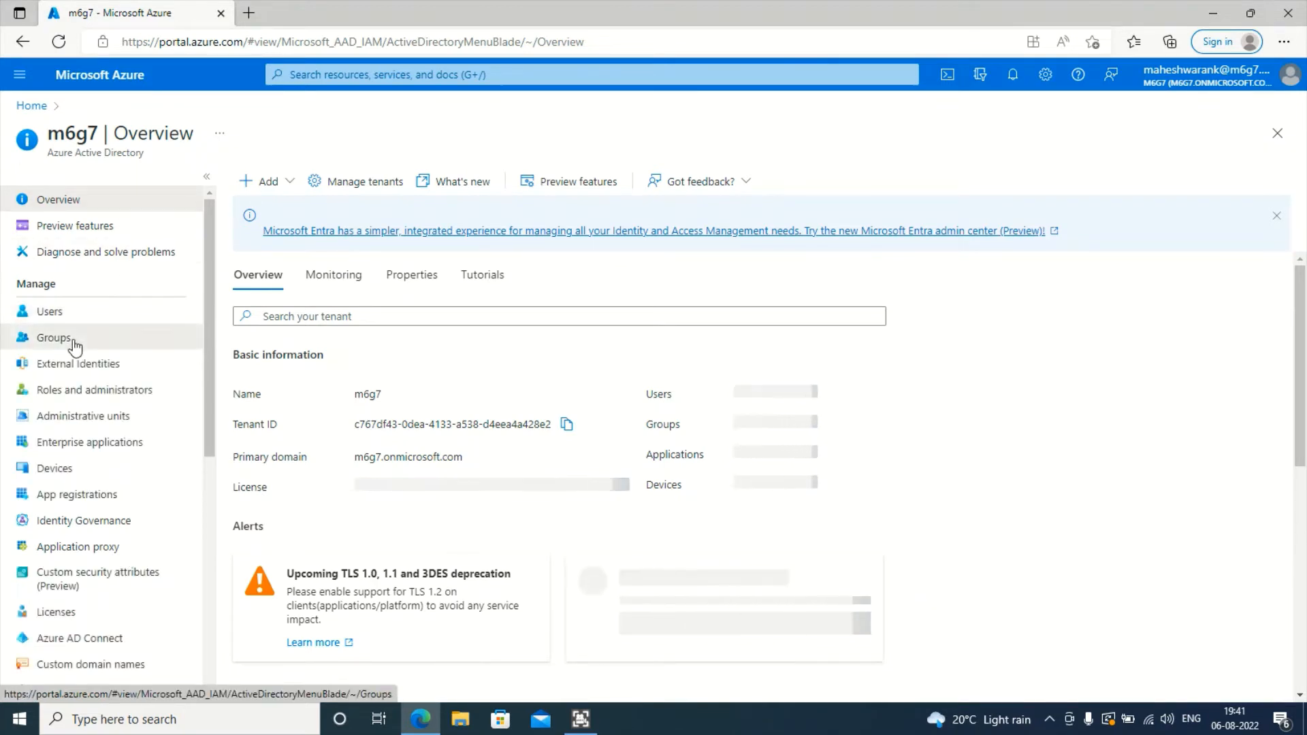
{"action": "left_click", "coordinate": [74, 343]}
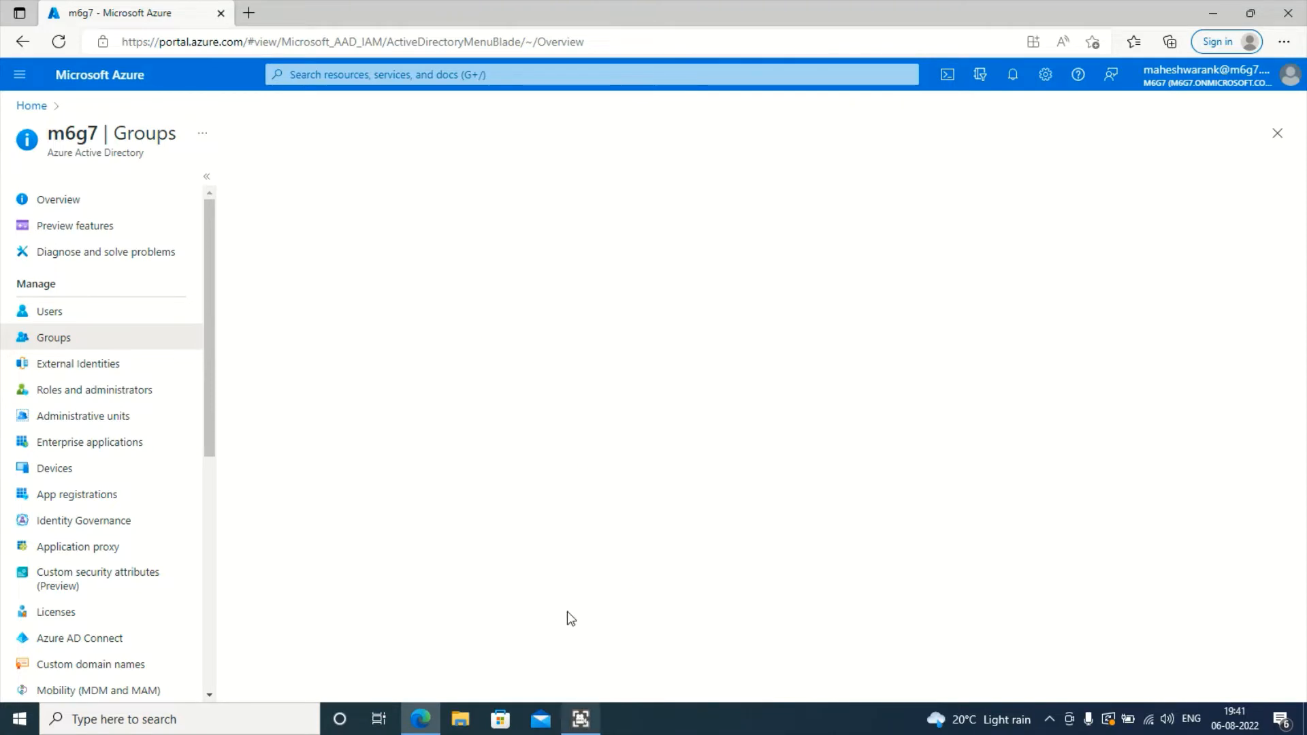
{"action": "left_click", "coordinate": [248, 13]}
- Duplicate the Azure portal tab and close the empty new tab
{"action": "left_click", "coordinate": [171, 4]}
{"action": "right_click", "coordinate": [168, 3]}
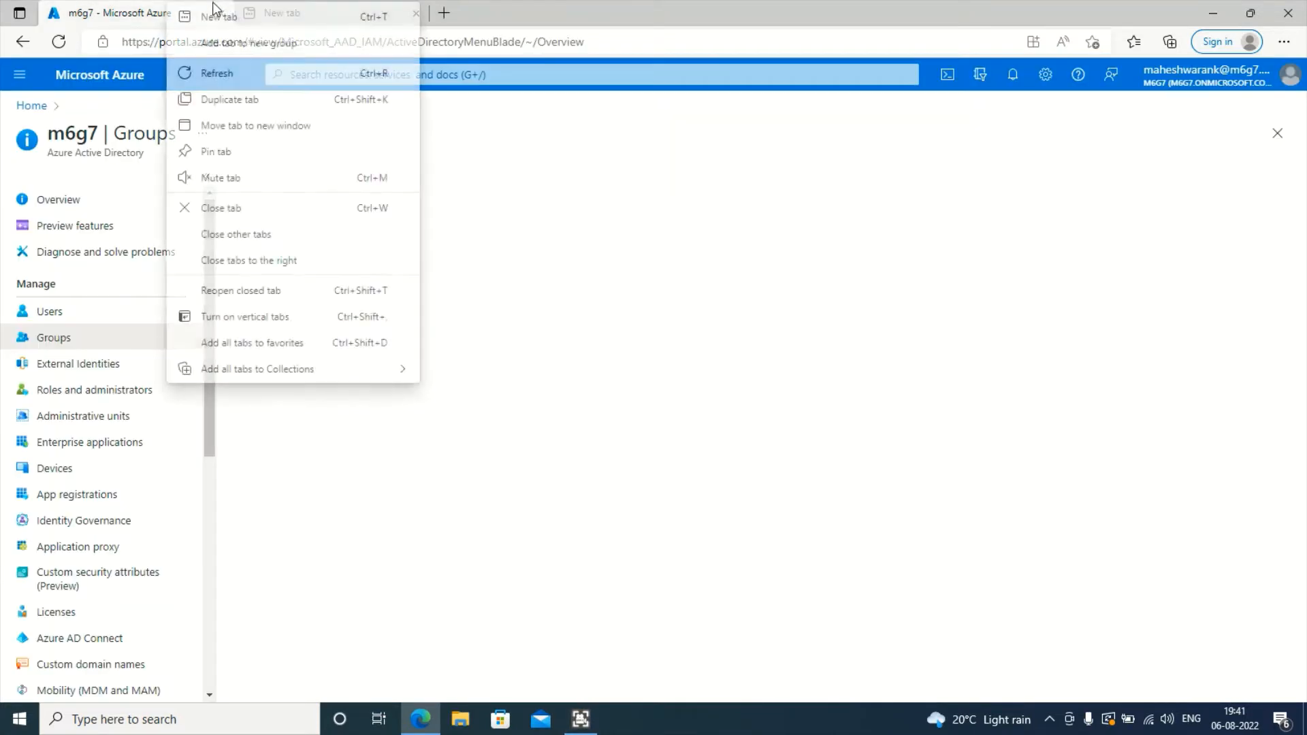
{"action": "left_click", "coordinate": [273, 95]}
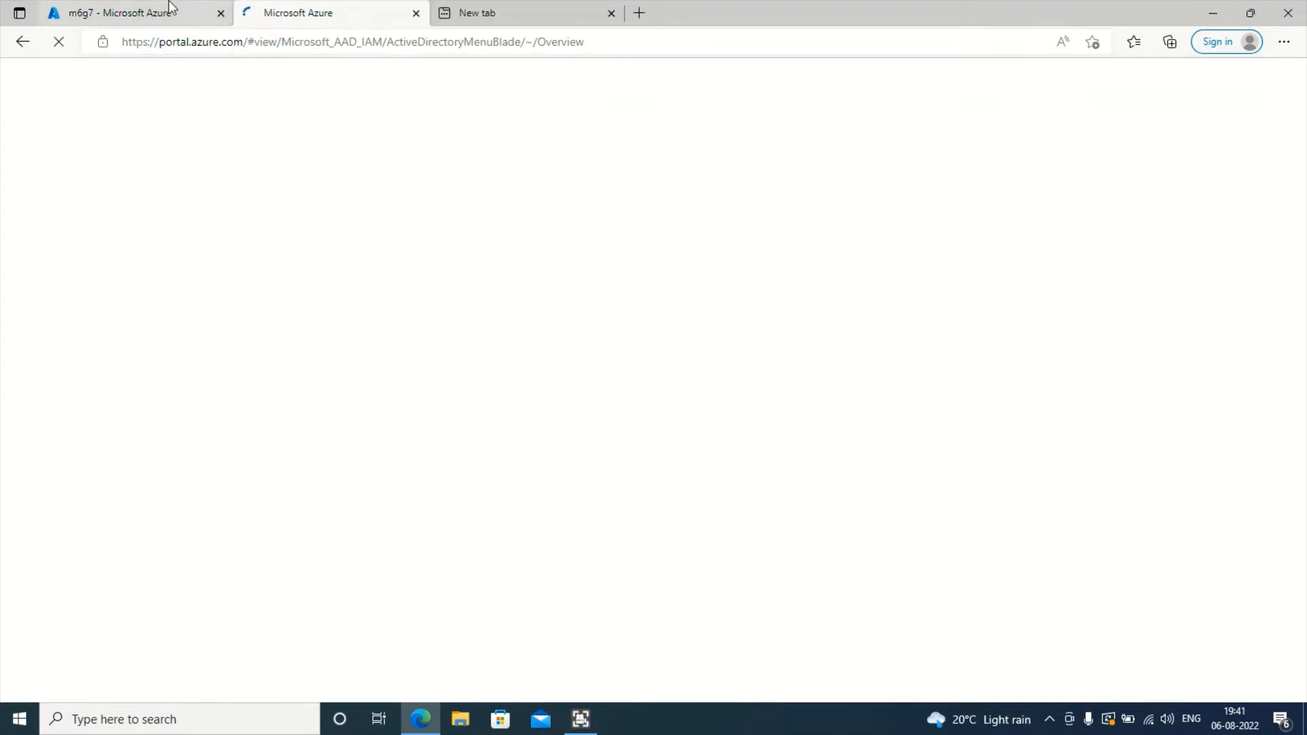
{"action": "left_click", "coordinate": [353, 21]}
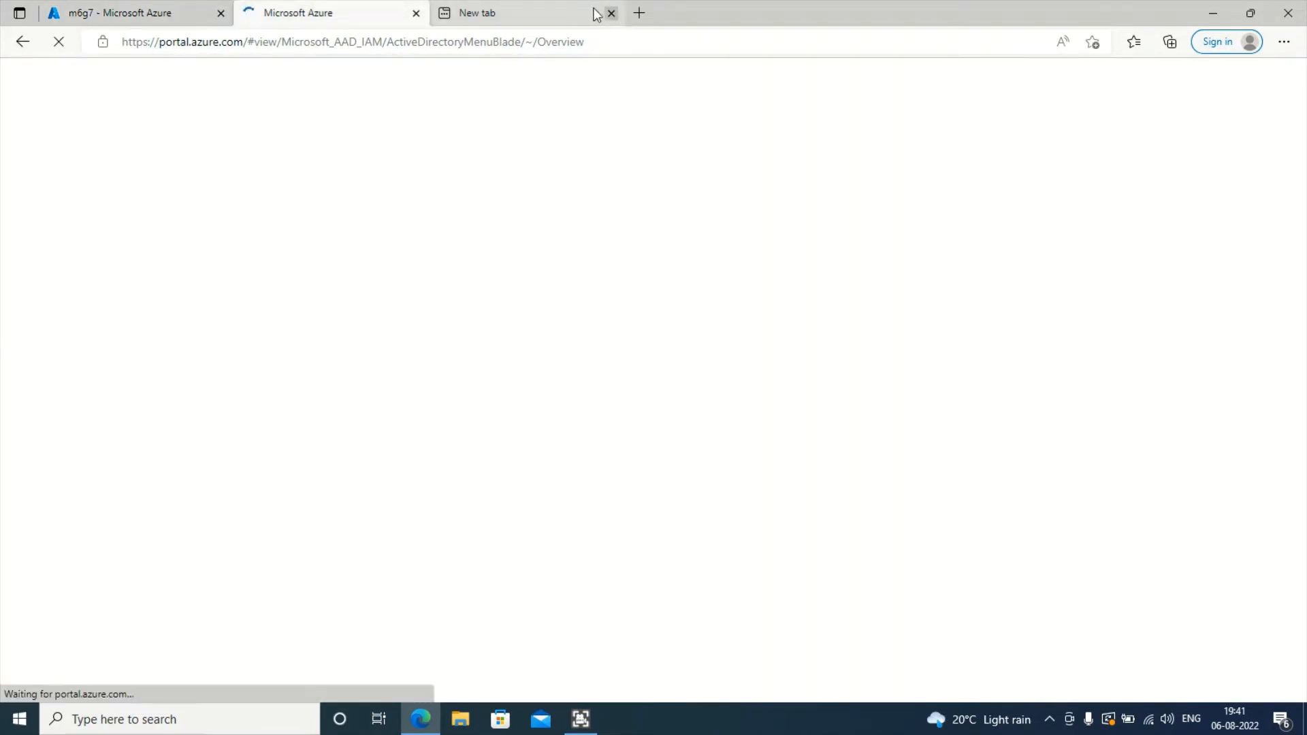
{"action": "left_click", "coordinate": [592, 20]}
{"action": "left_click", "coordinate": [611, 13]}
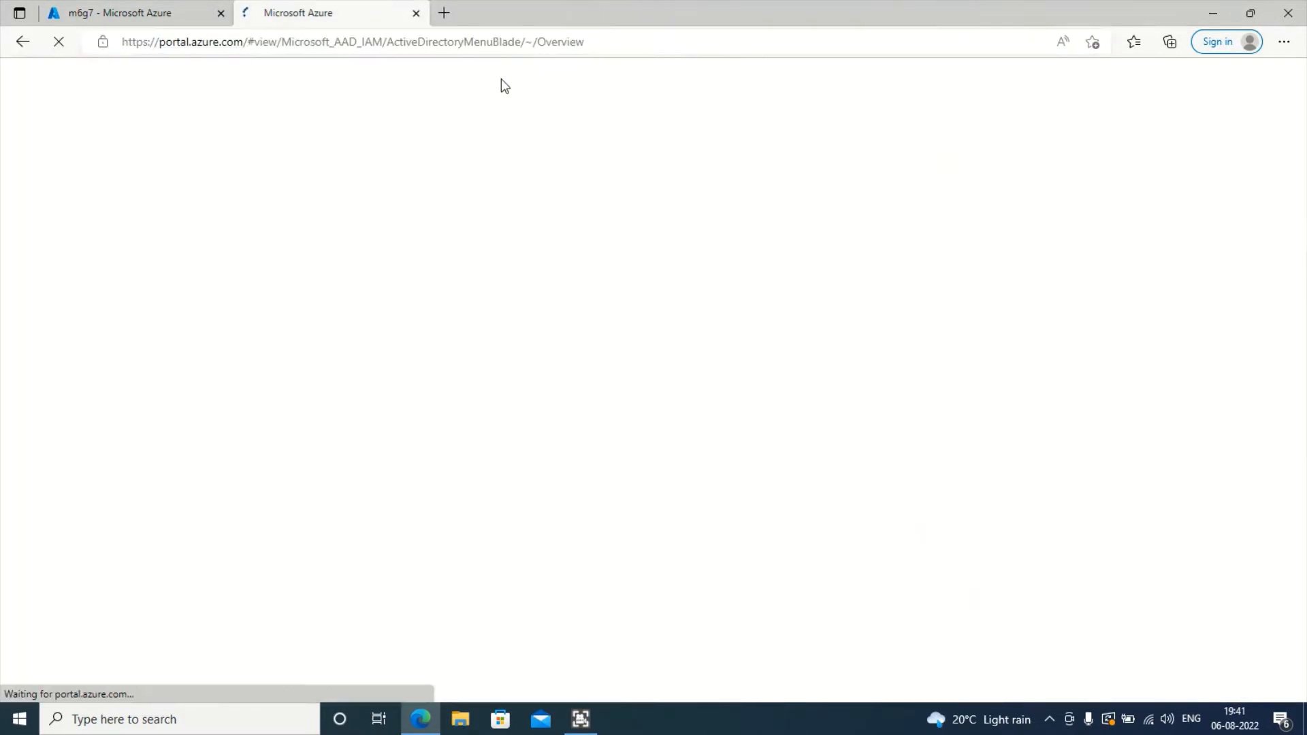
- Check the network connection and sign in again with the tenant account
{"action": "left_click", "coordinate": [1148, 718]}
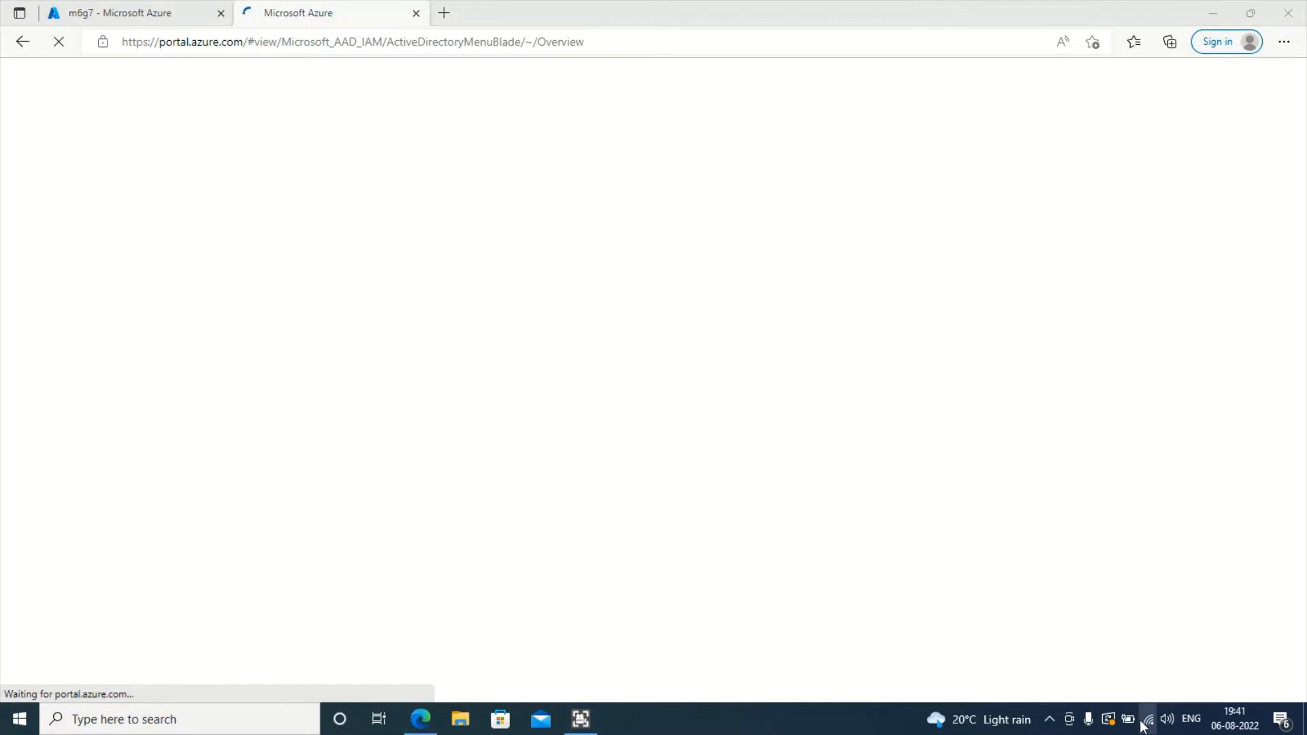
{"action": "left_click", "coordinate": [851, 286]}
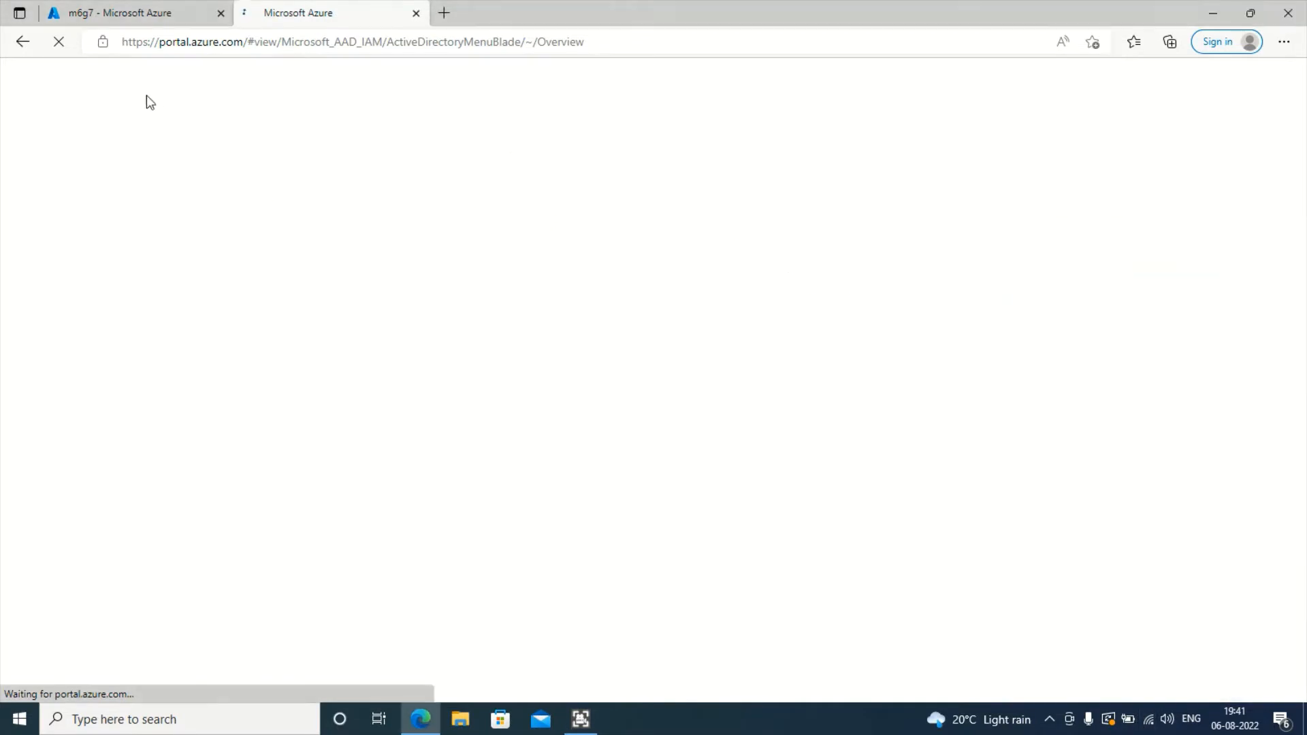
{"action": "left_click", "coordinate": [136, 12]}
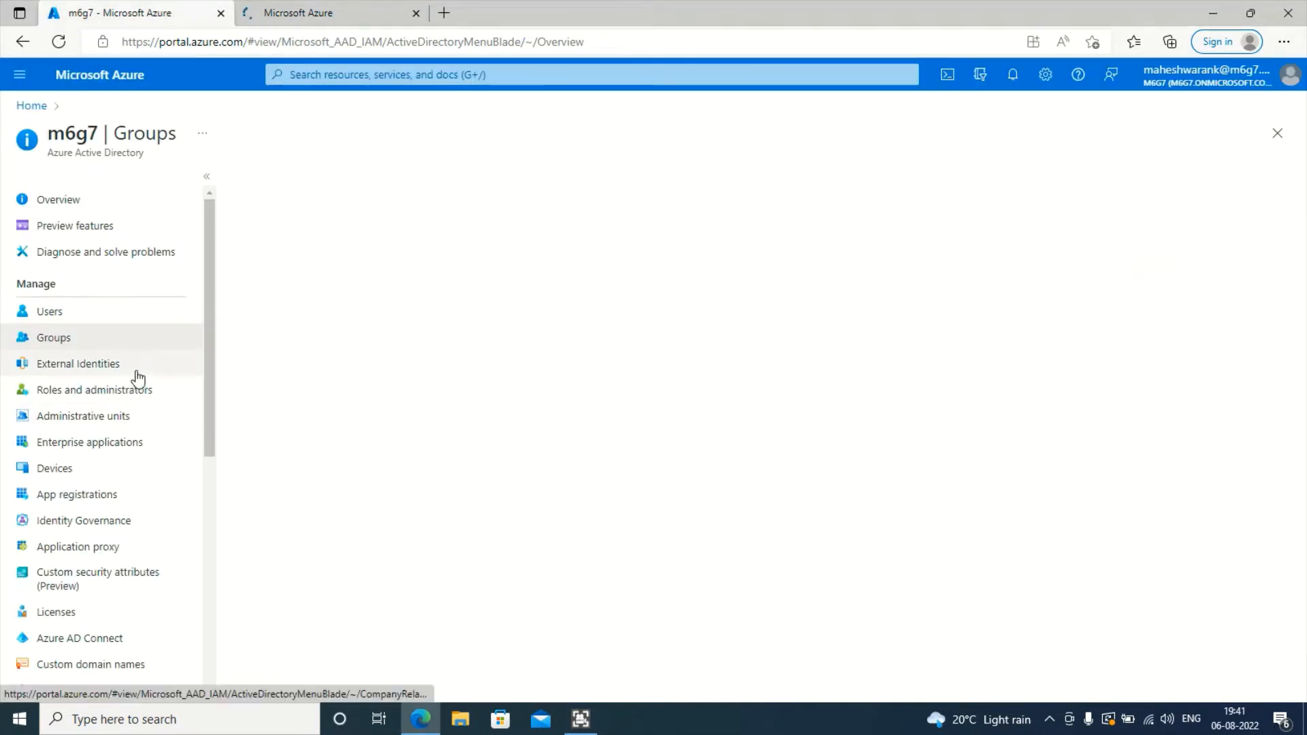
{"action": "left_click", "coordinate": [321, 12]}
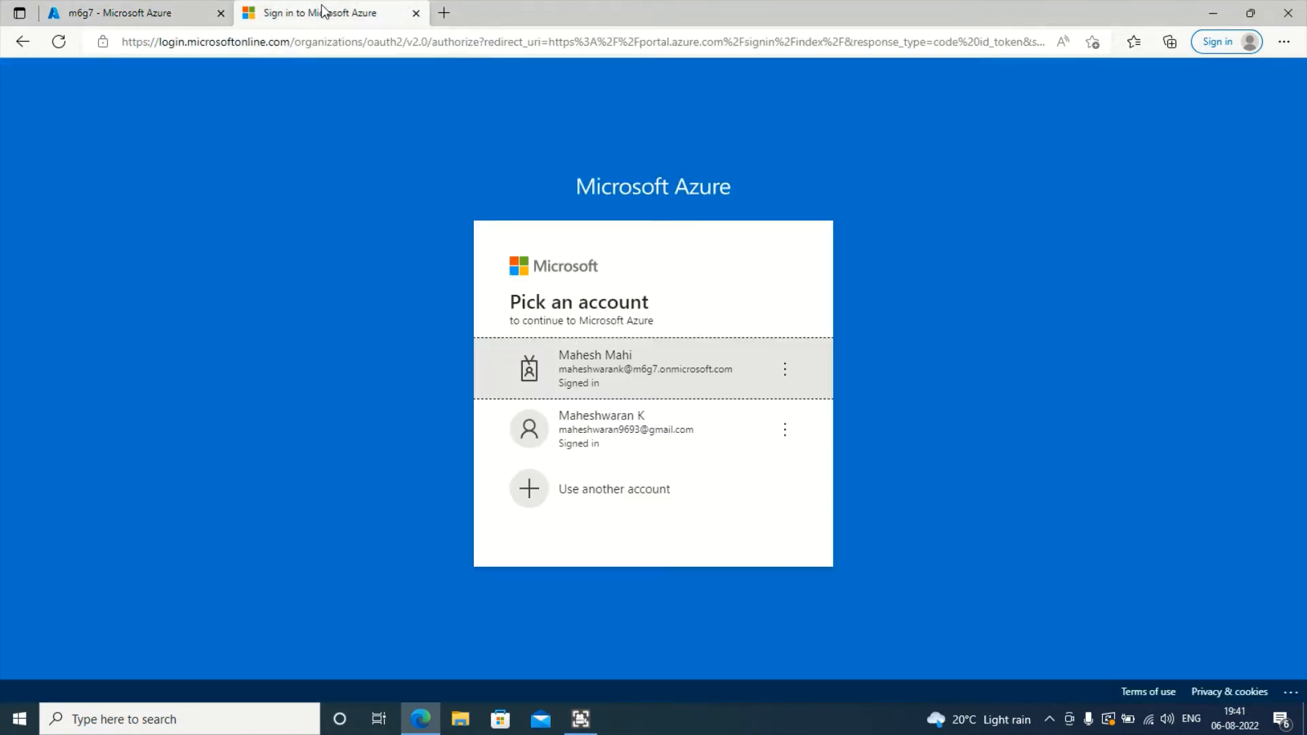
{"action": "left_click", "coordinate": [666, 375]}
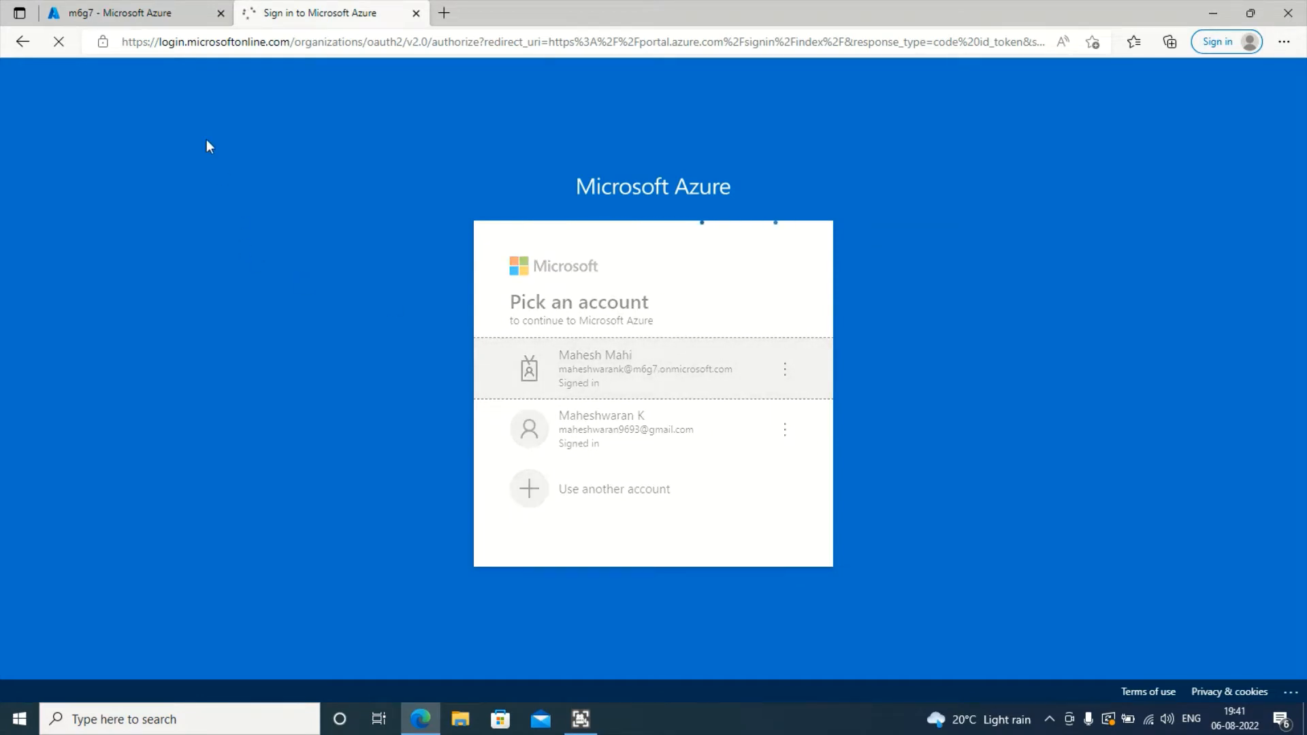
{"action": "left_click", "coordinate": [136, 9]}
{"action": "left_click", "coordinate": [286, 12]}
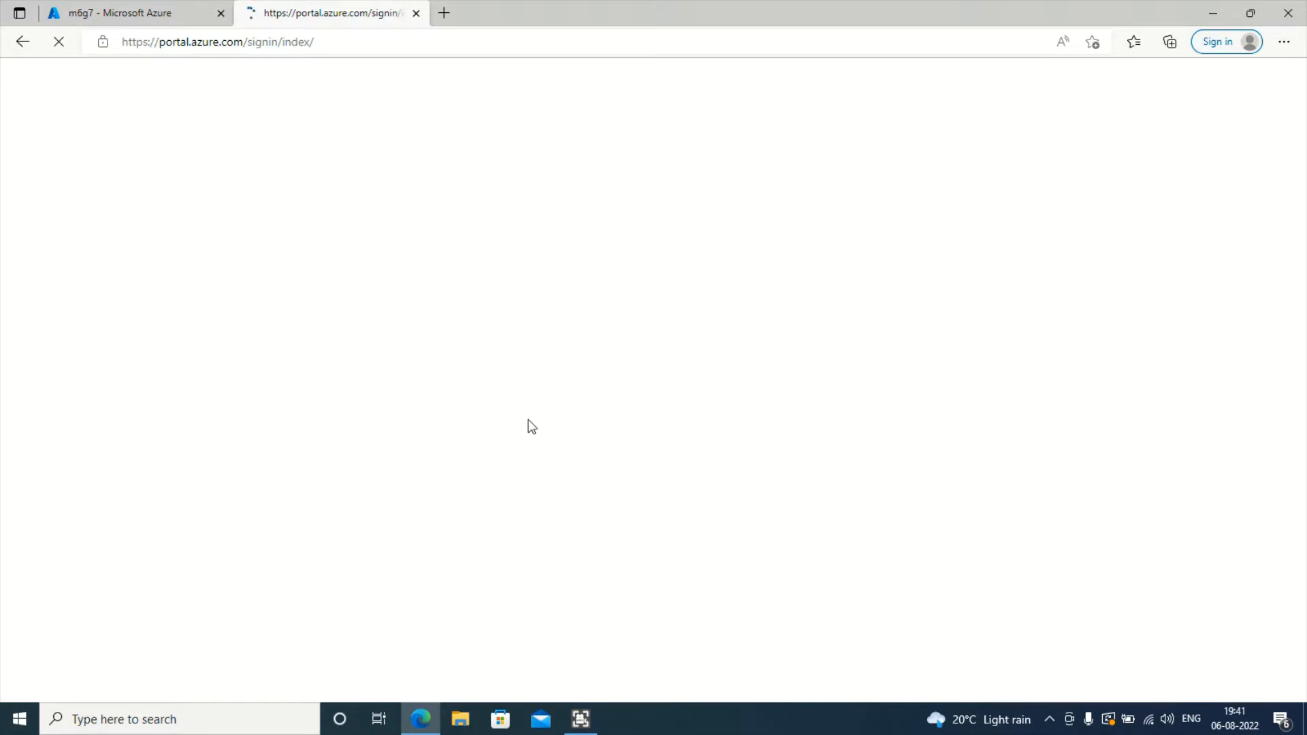
{"action": "left_click", "coordinate": [133, 9]}
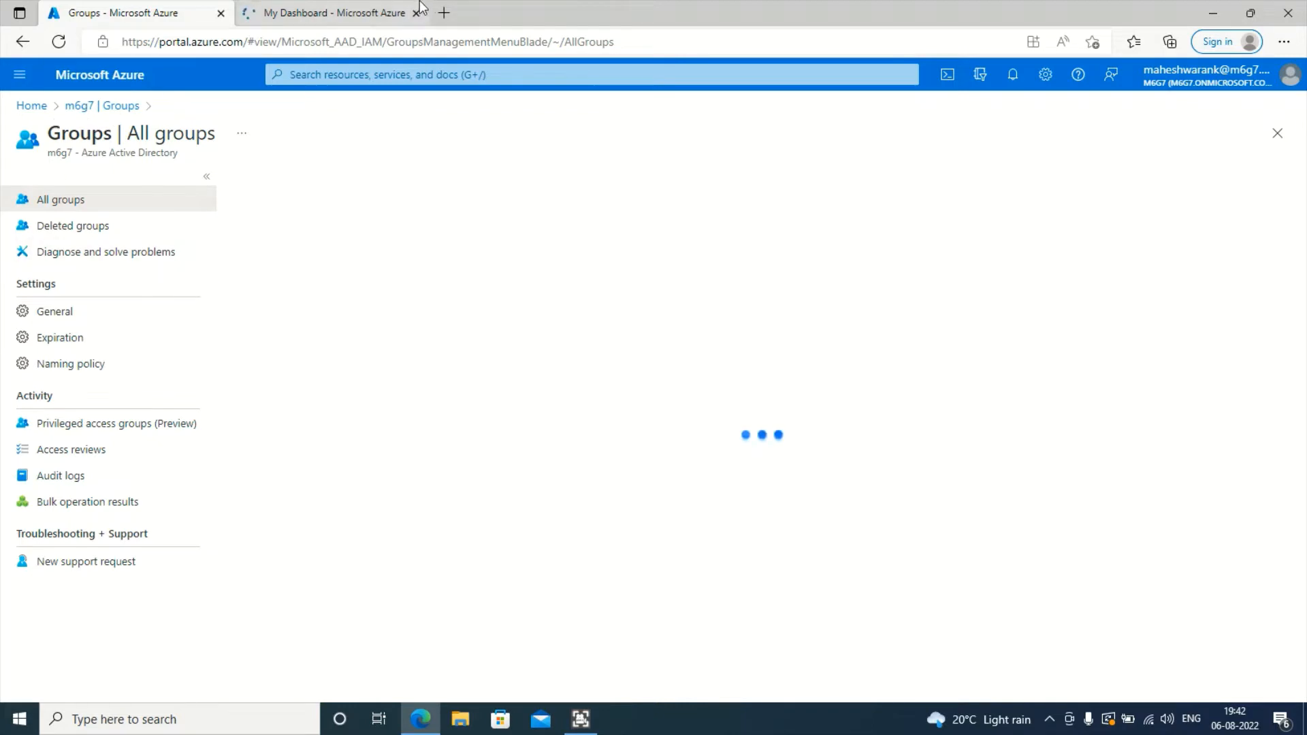
- Reconnect to the AATHIRA_5G Wi-Fi network and reload the portal
{"action": "left_click", "coordinate": [354, 12]}
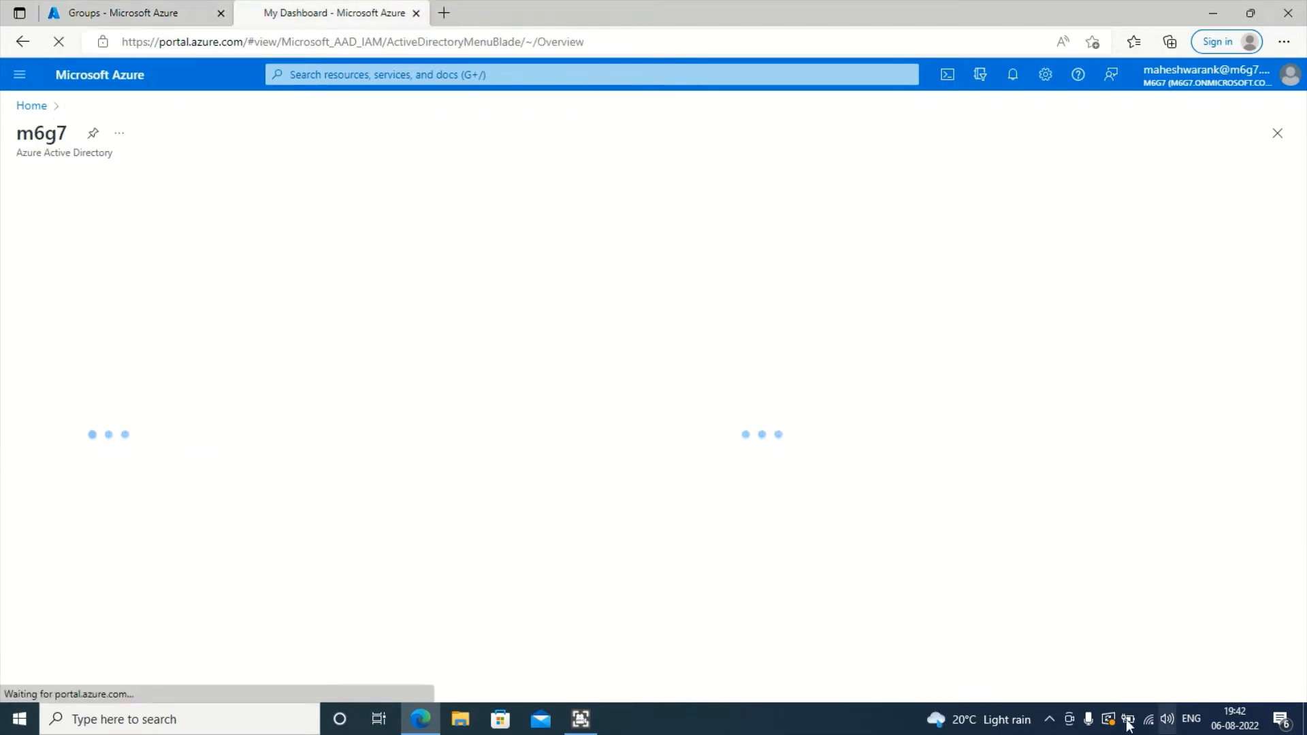
{"action": "left_click", "coordinate": [1148, 720]}
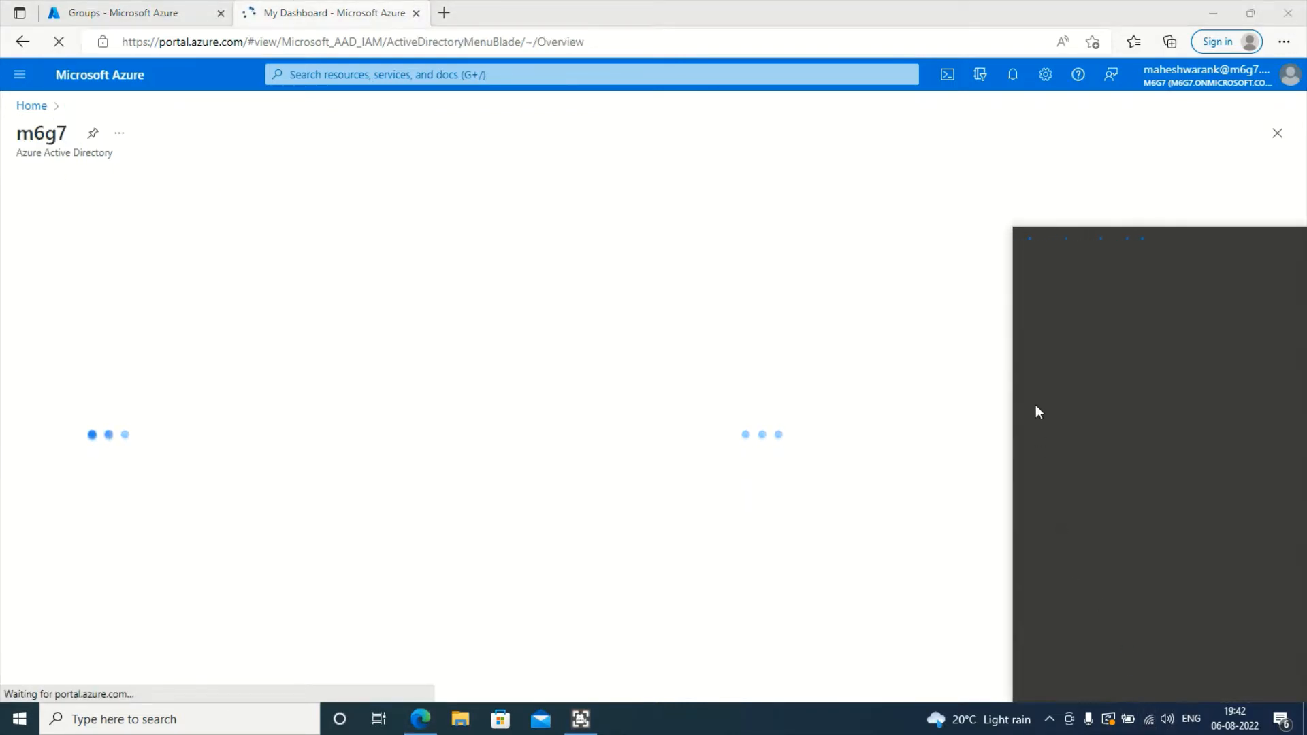
{"action": "left_click", "coordinate": [1097, 373]}
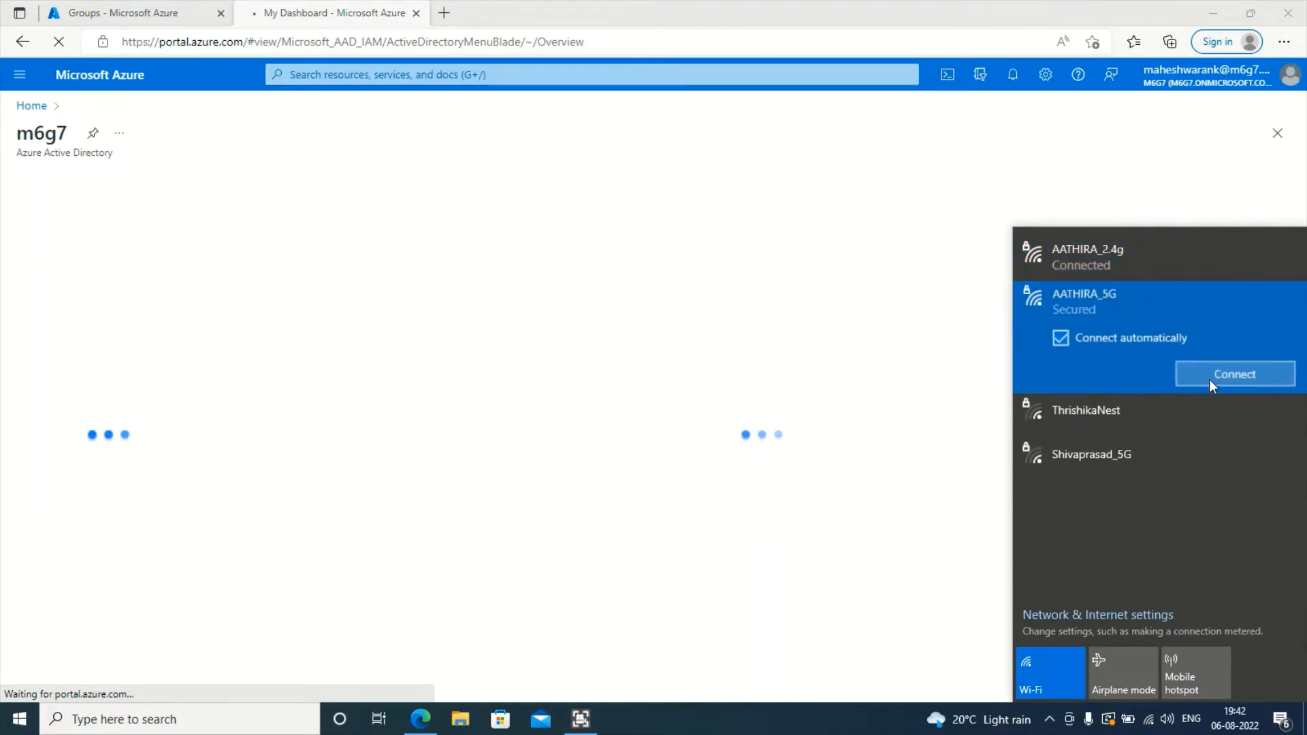
{"action": "left_click", "coordinate": [1210, 381]}
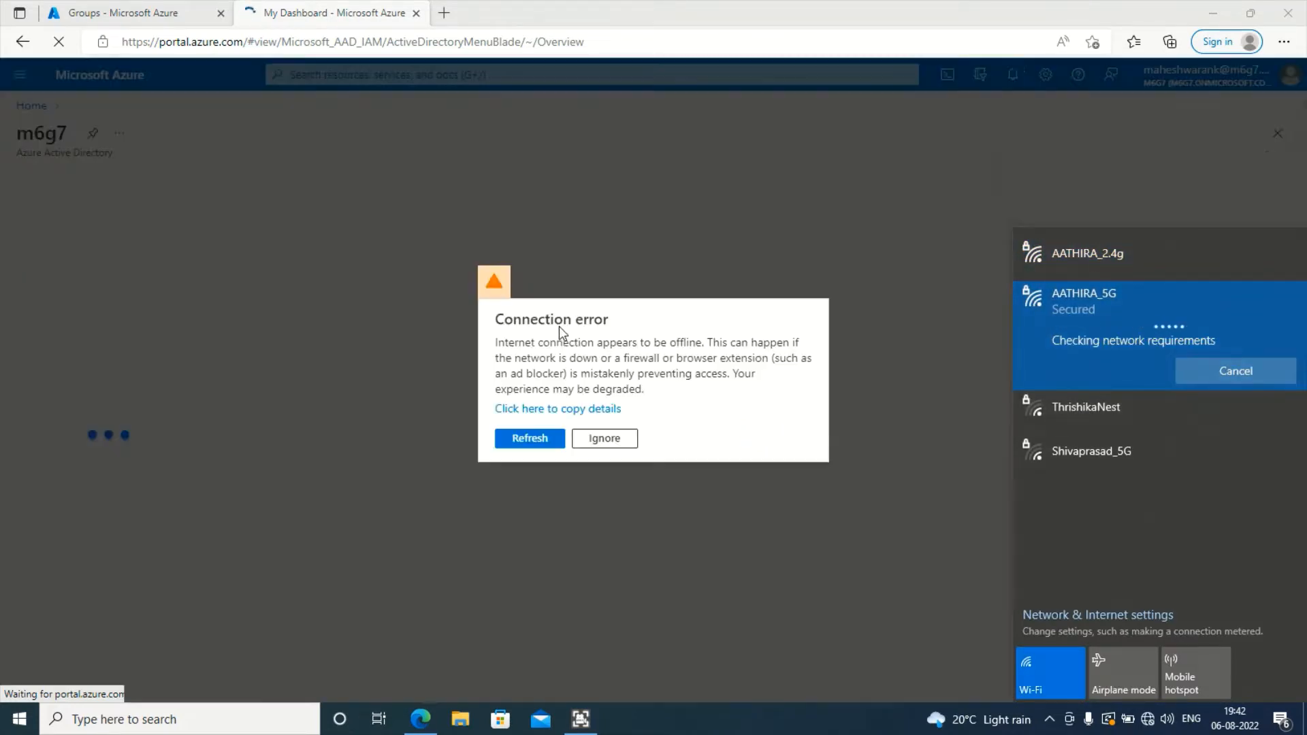
{"action": "left_click", "coordinate": [539, 440]}
{"action": "left_click", "coordinate": [170, 13]}
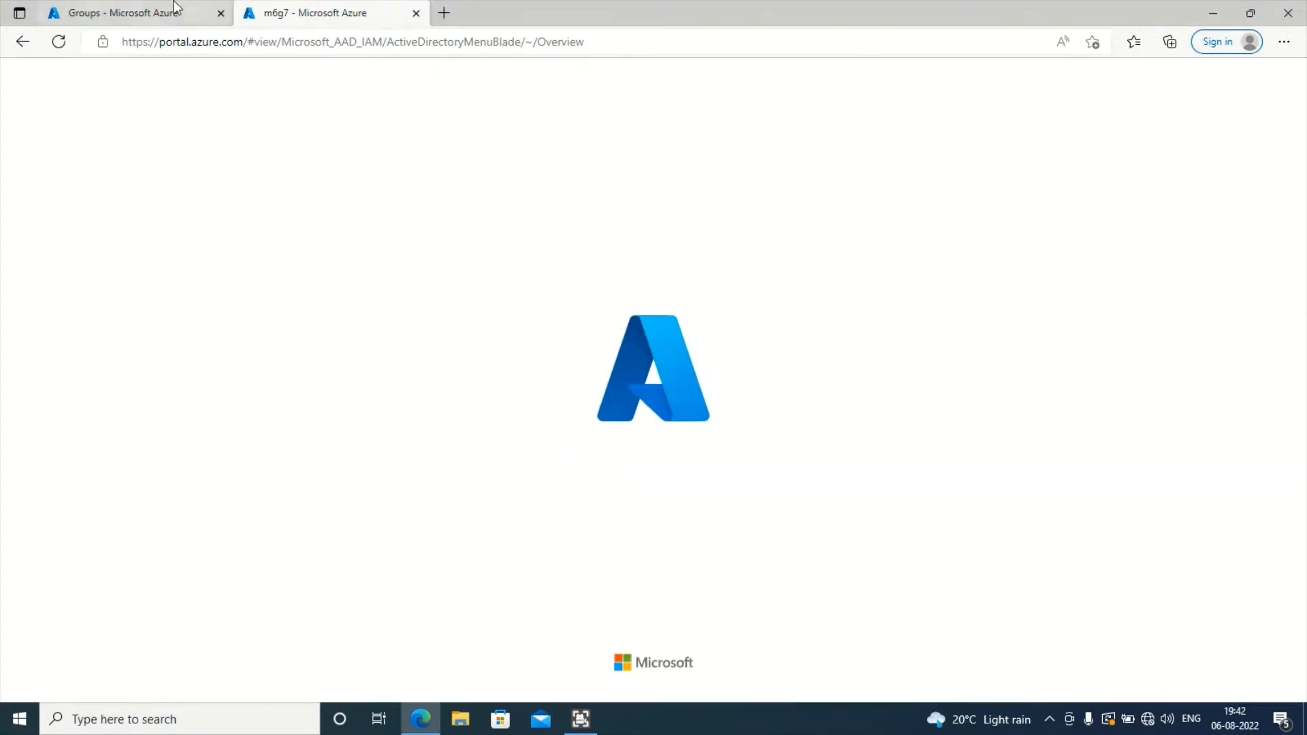
- Widen the Object Id column and select the All Company, then U.S. Sales rows
{"action": "left_click", "coordinate": [1149, 727]}
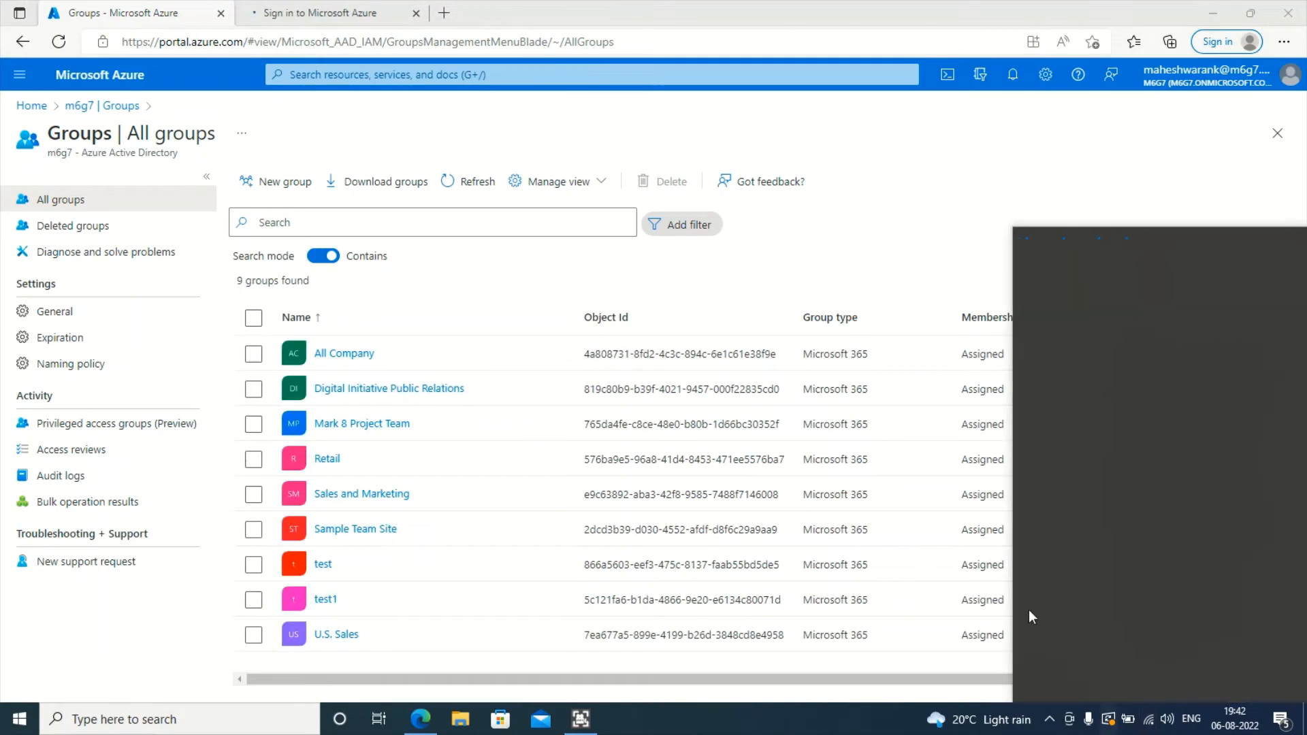
{"action": "left_click", "coordinate": [941, 223]}
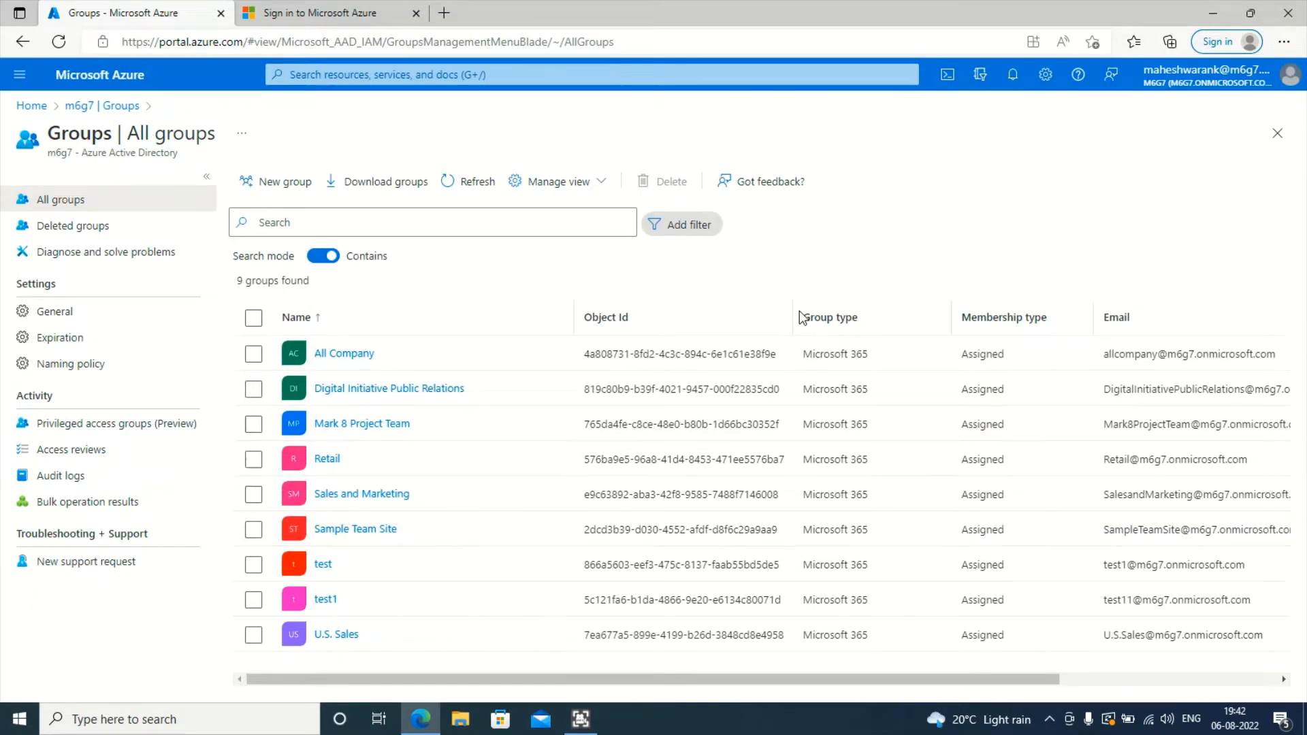
{"action": "left_click_drag", "start_coordinate": [801, 317], "coordinate": [836, 317]}
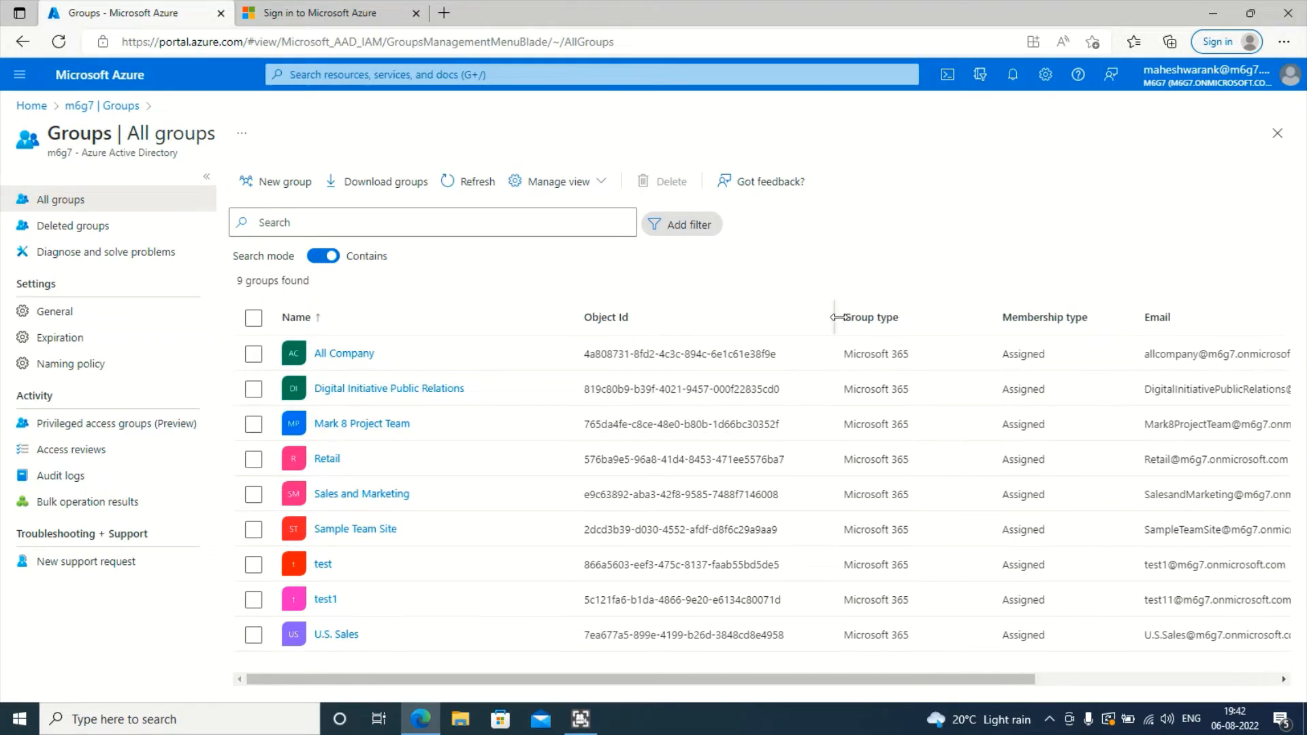
{"action": "triple_click", "coordinate": [897, 356]}
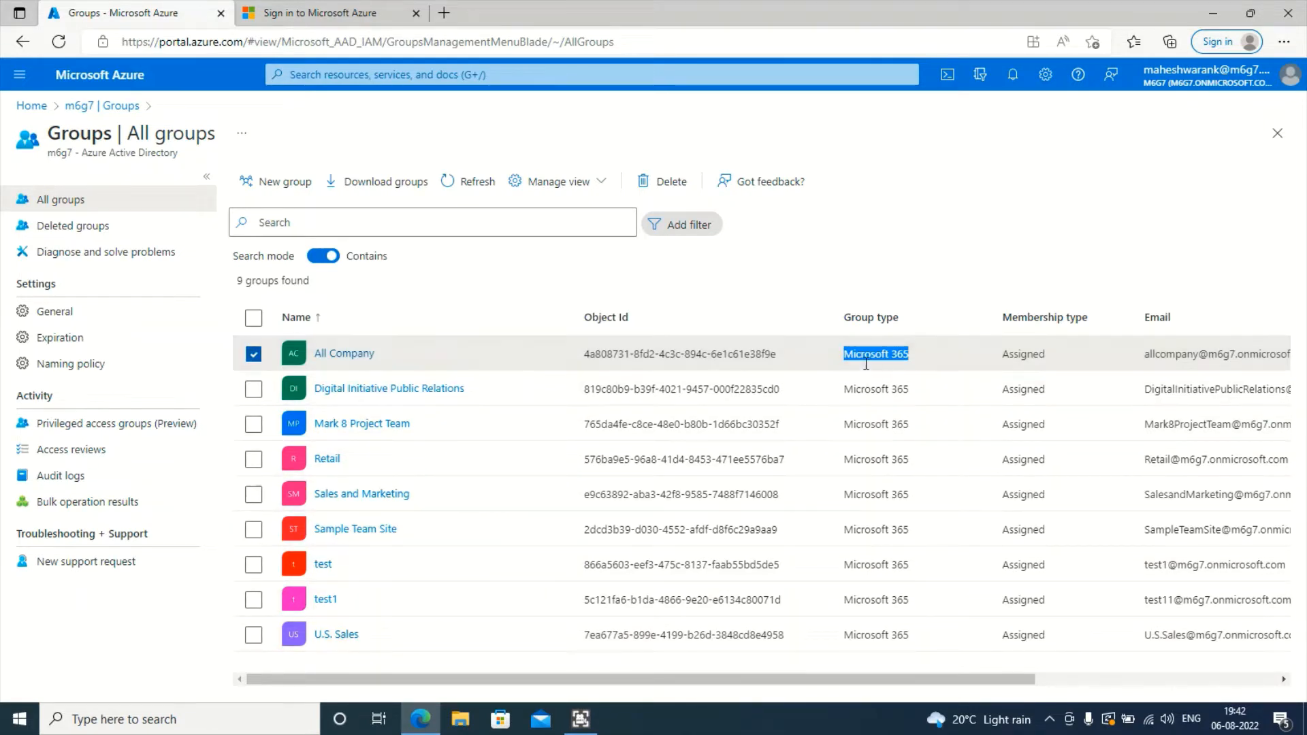
{"action": "triple_click", "coordinate": [872, 635]}
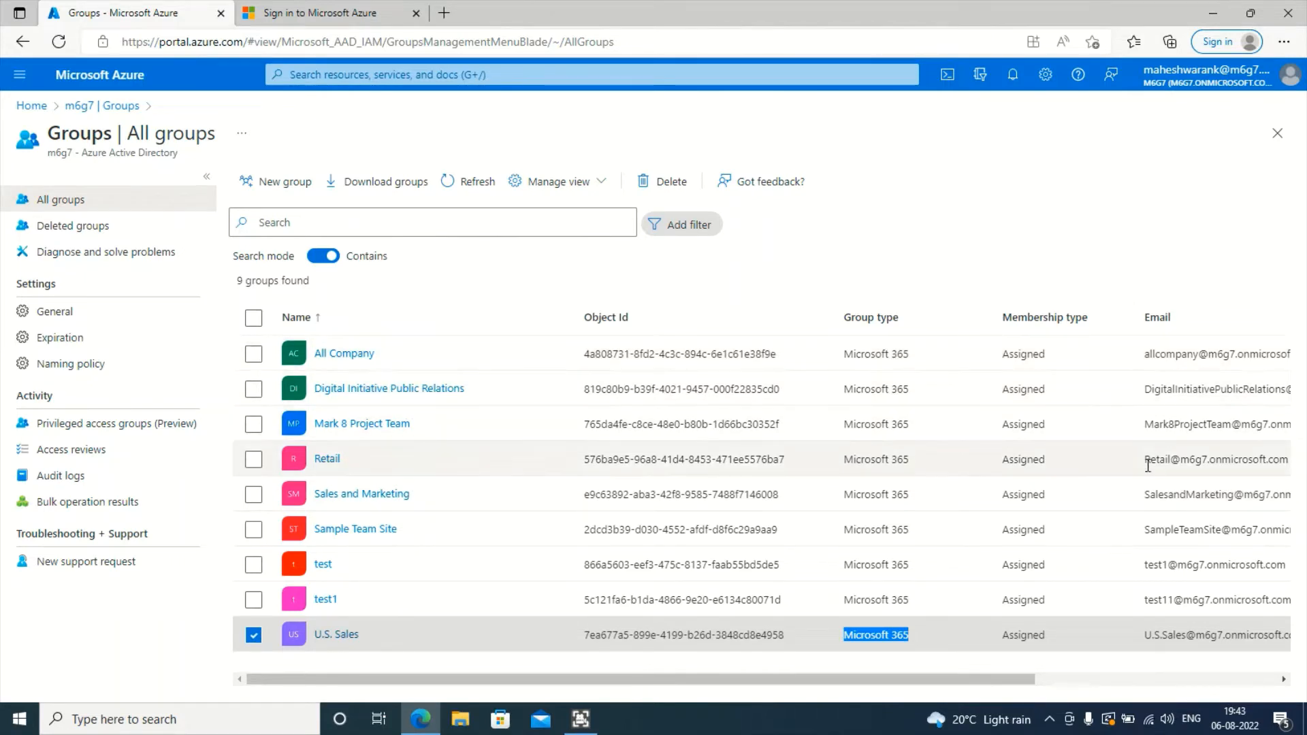
- Narrow the Object Id, Group type and Membership type columns, then start a new group
{"action": "left_click_drag", "start_coordinate": [989, 309], "coordinate": [946, 310]}
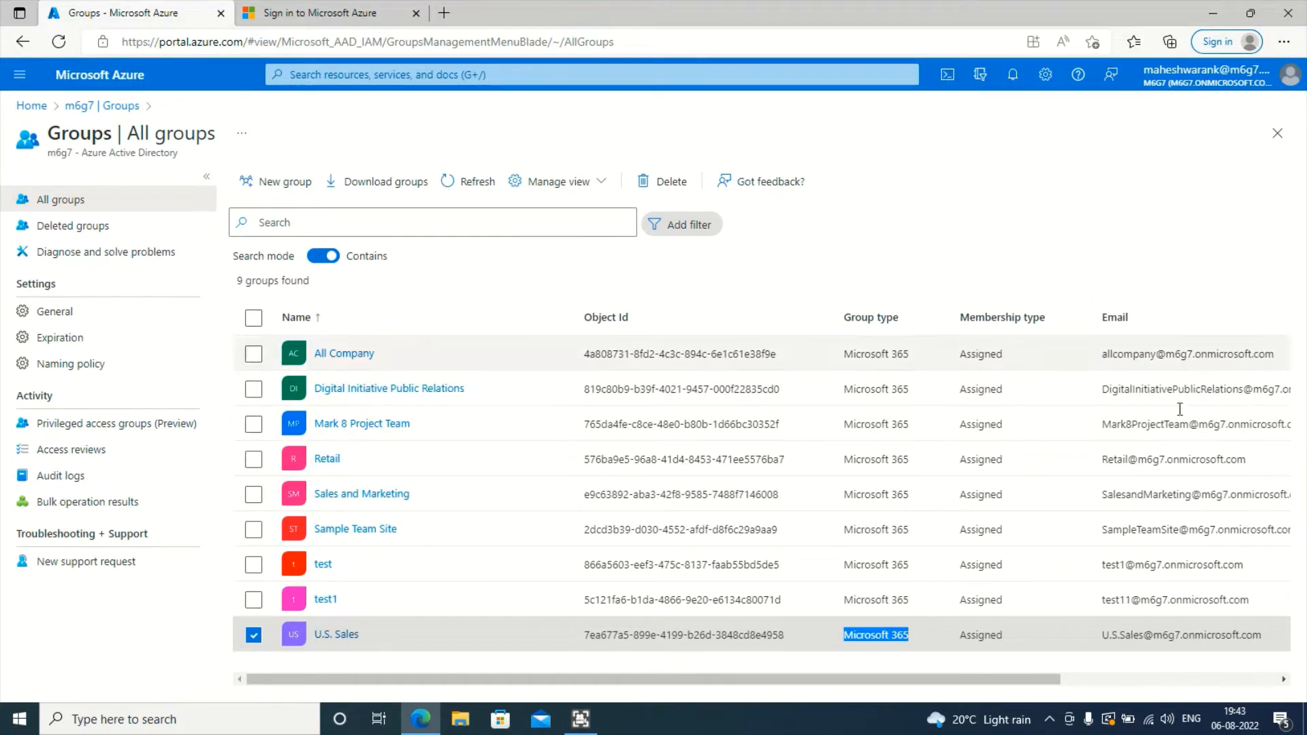
{"action": "left_click_drag", "start_coordinate": [1097, 310], "coordinate": [1073, 310]}
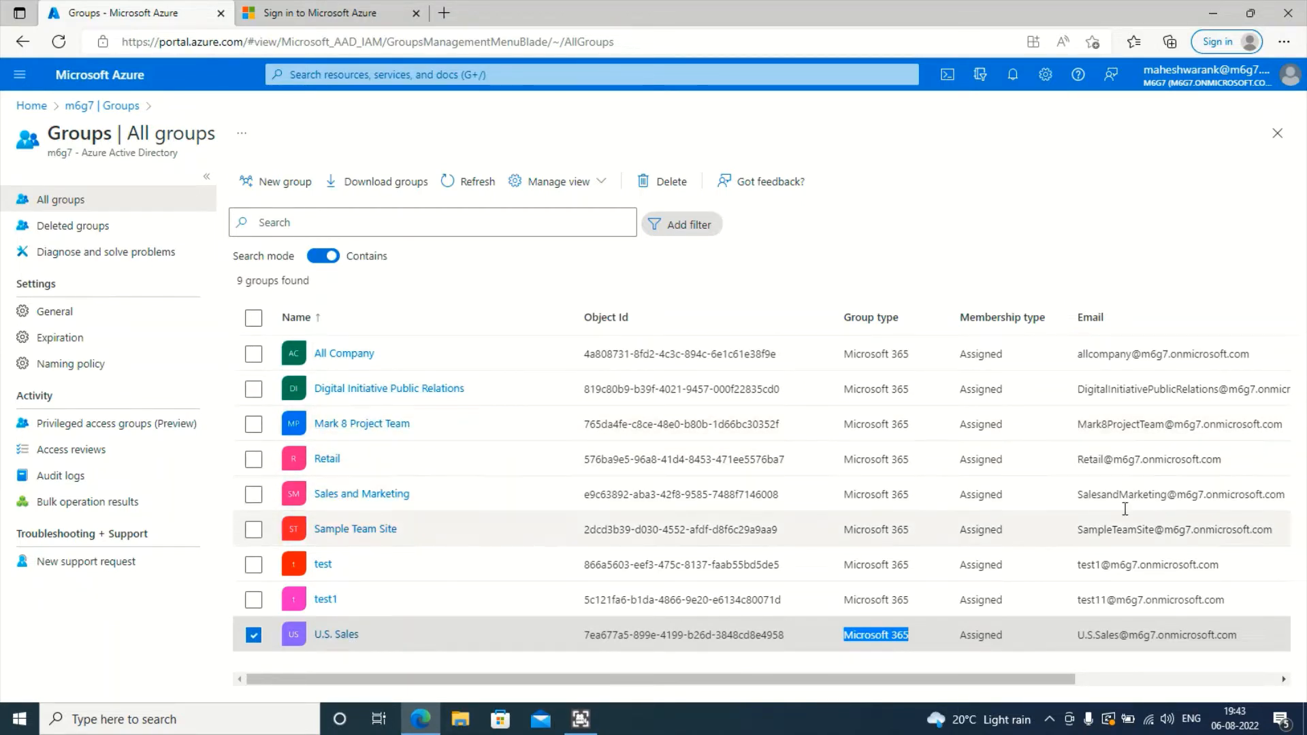
{"action": "left_click_drag", "start_coordinate": [1229, 464], "coordinate": [1042, 458]}
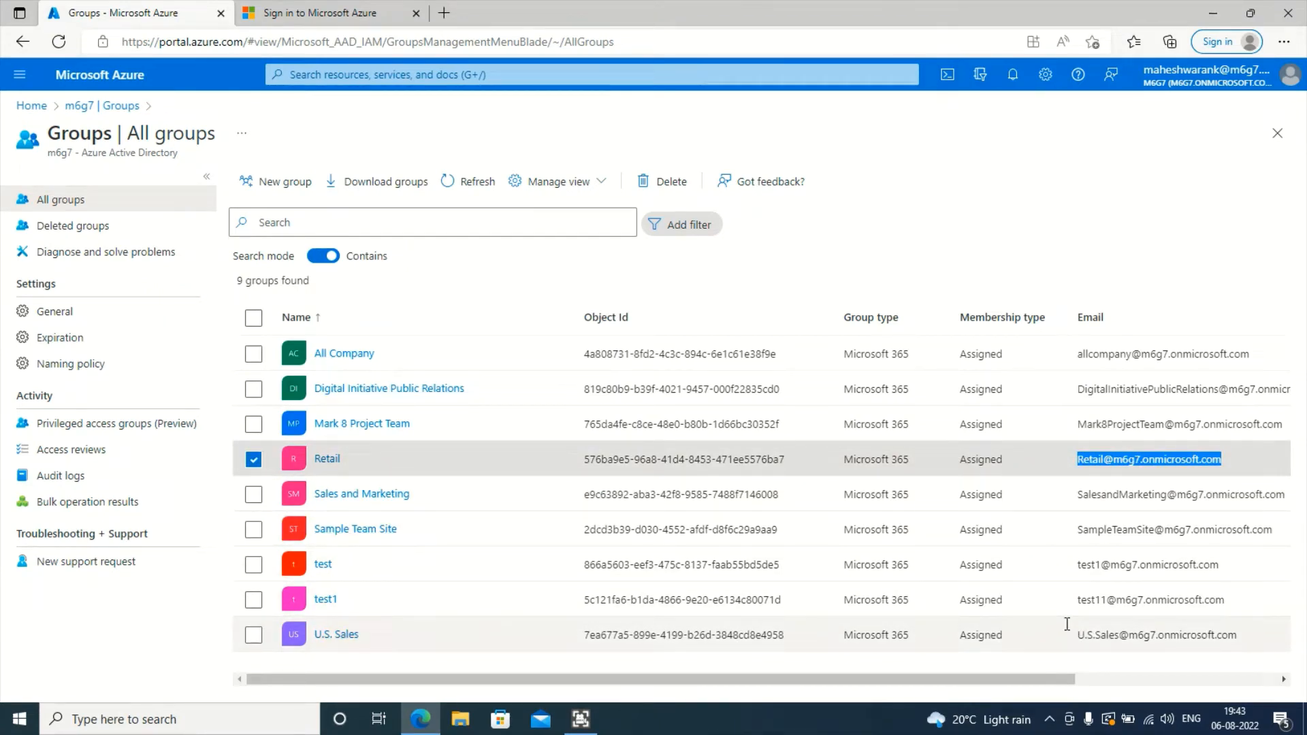
{"action": "left_click", "coordinate": [253, 460]}
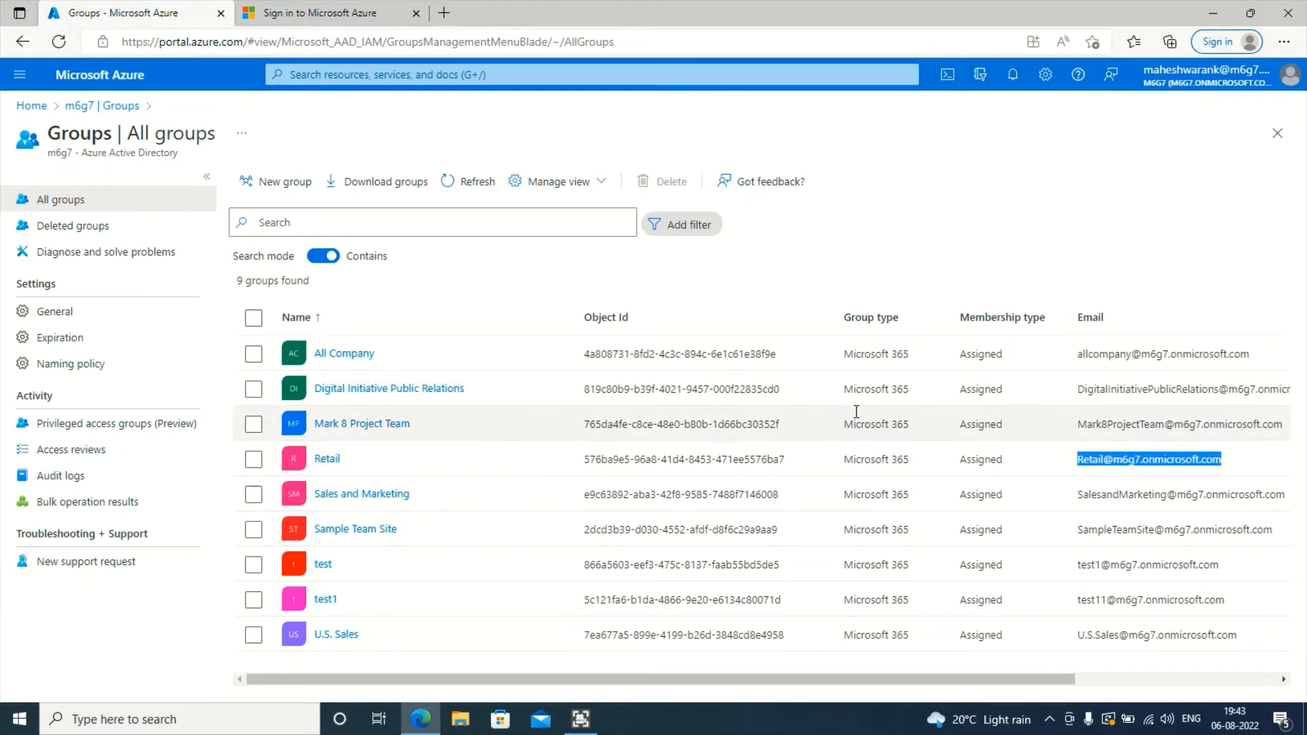
{"action": "left_click_drag", "start_coordinate": [831, 310], "coordinate": [817, 309]}
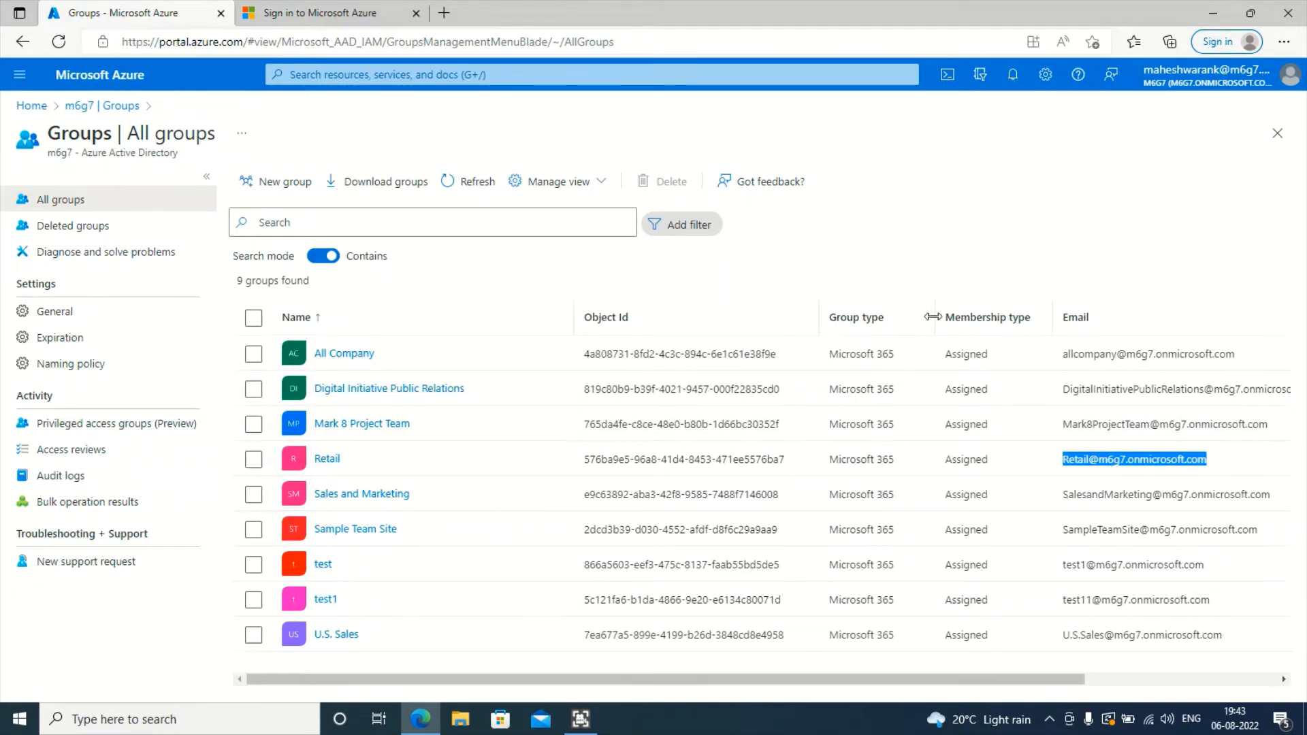
{"action": "left_click_drag", "start_coordinate": [931, 309], "coordinate": [918, 309]}
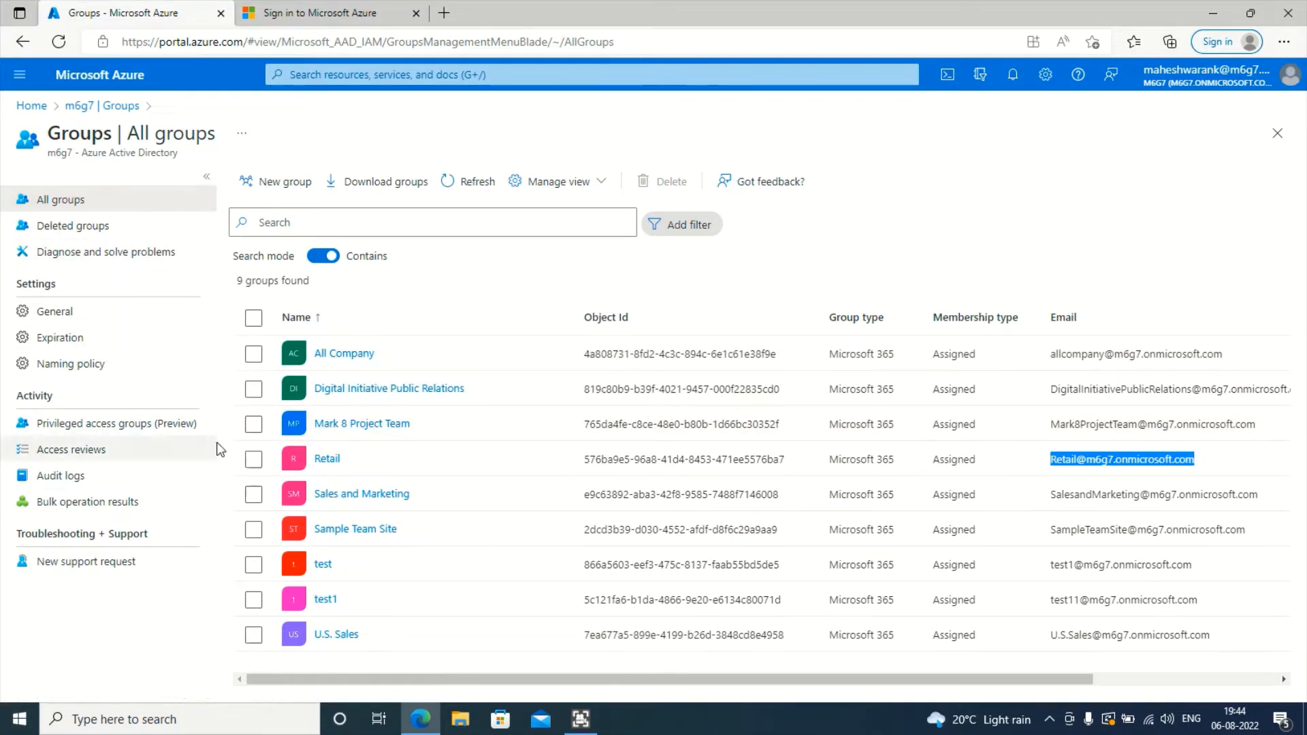
{"action": "left_click", "coordinate": [271, 191]}
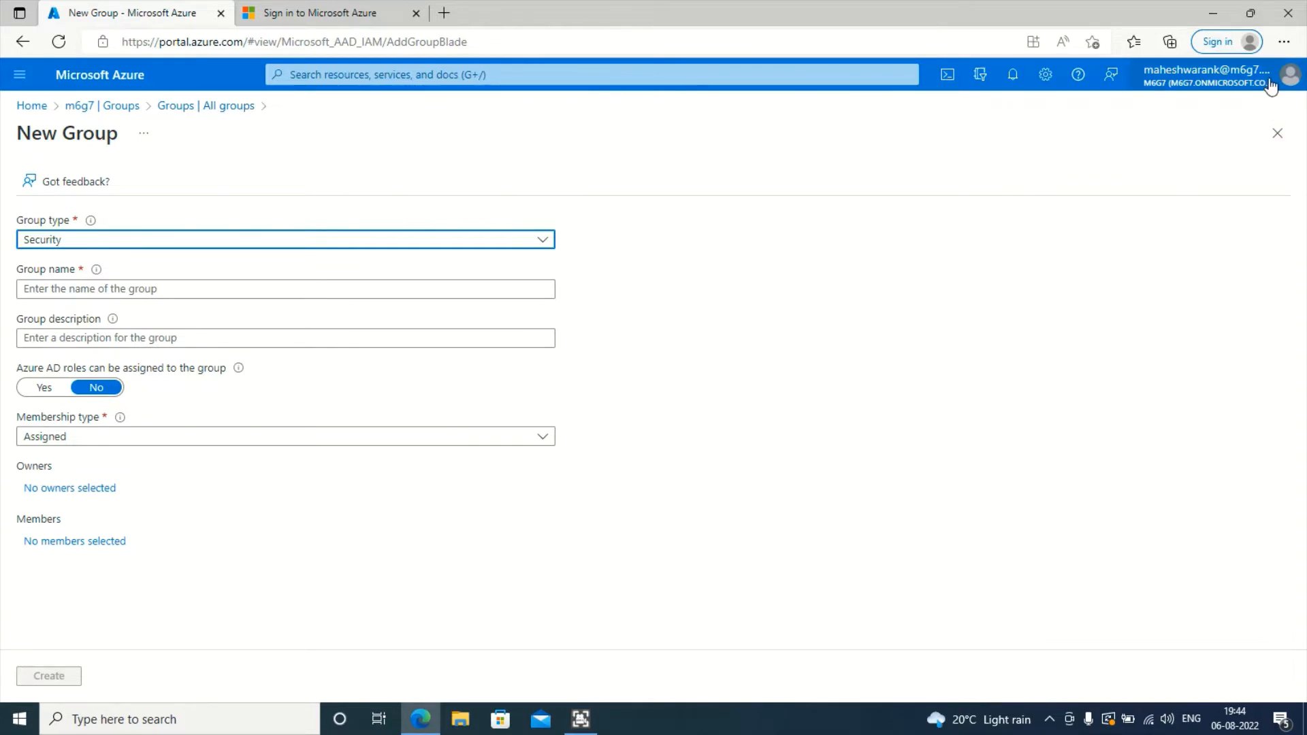
- Restart the New Group form, keep Security type and name it AzureUserforMFA
{"action": "mouse_move", "coordinate": [1272, 87]}
{"action": "left_click", "coordinate": [204, 106]}
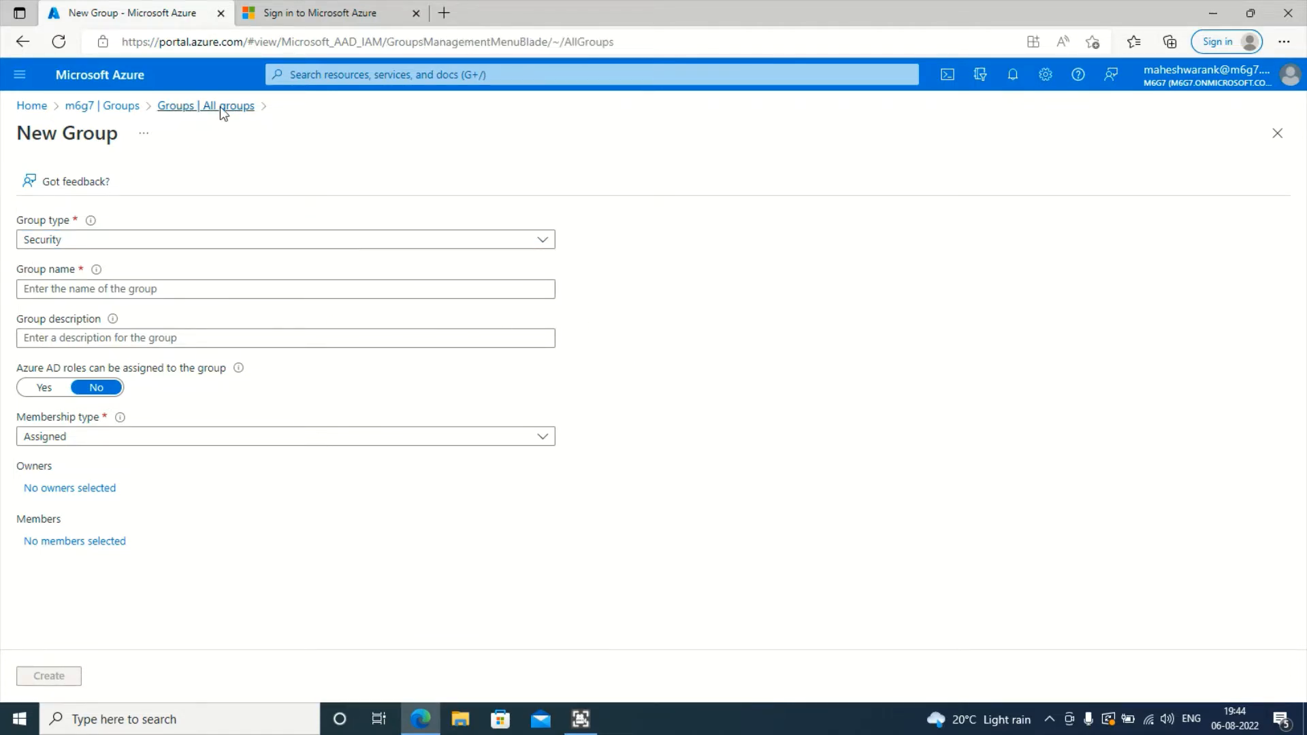
{"action": "left_click", "coordinate": [264, 183]}
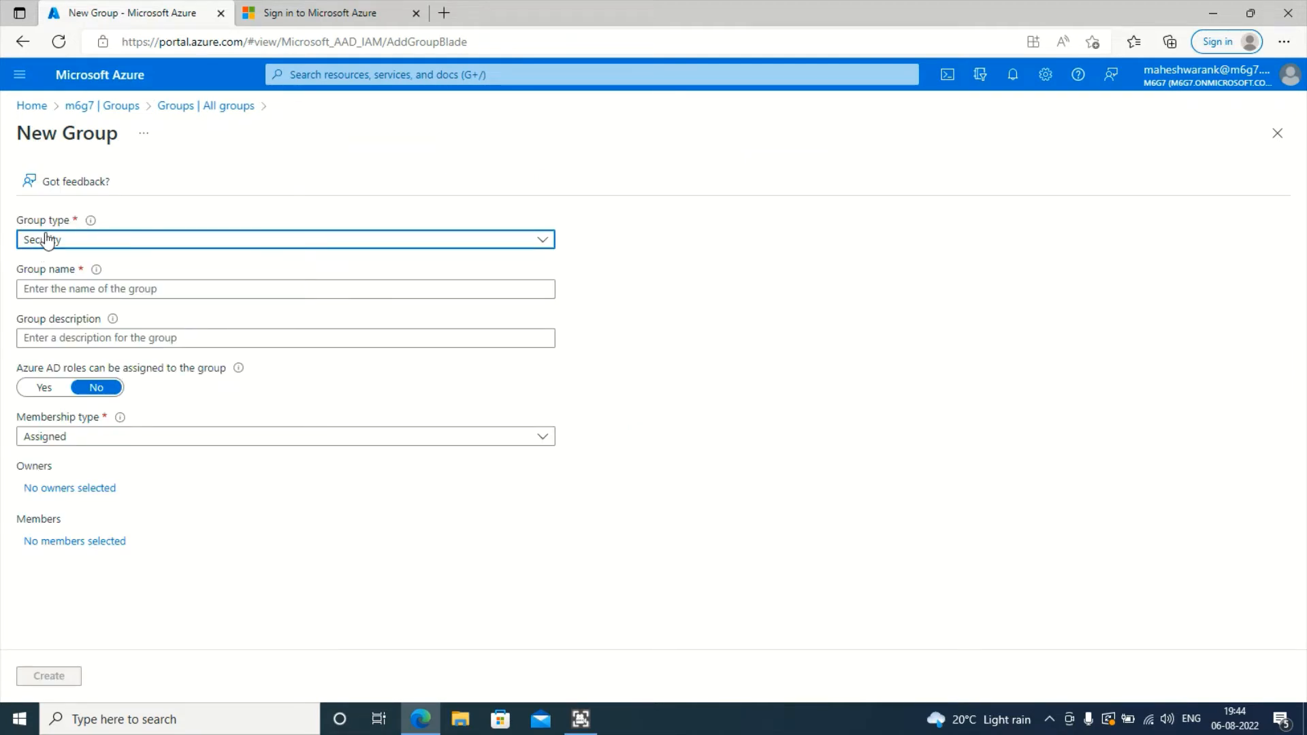
{"action": "left_click", "coordinate": [95, 246]}
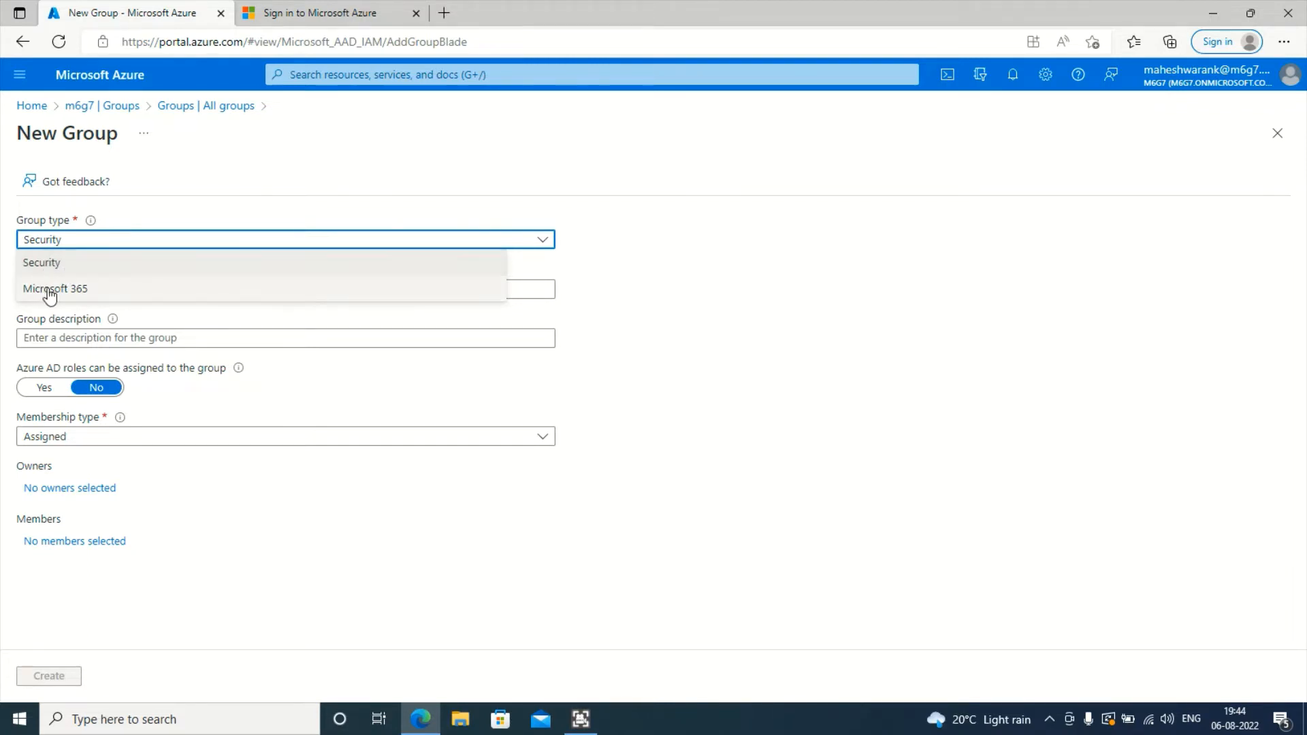
{"action": "left_click", "coordinate": [799, 320]}
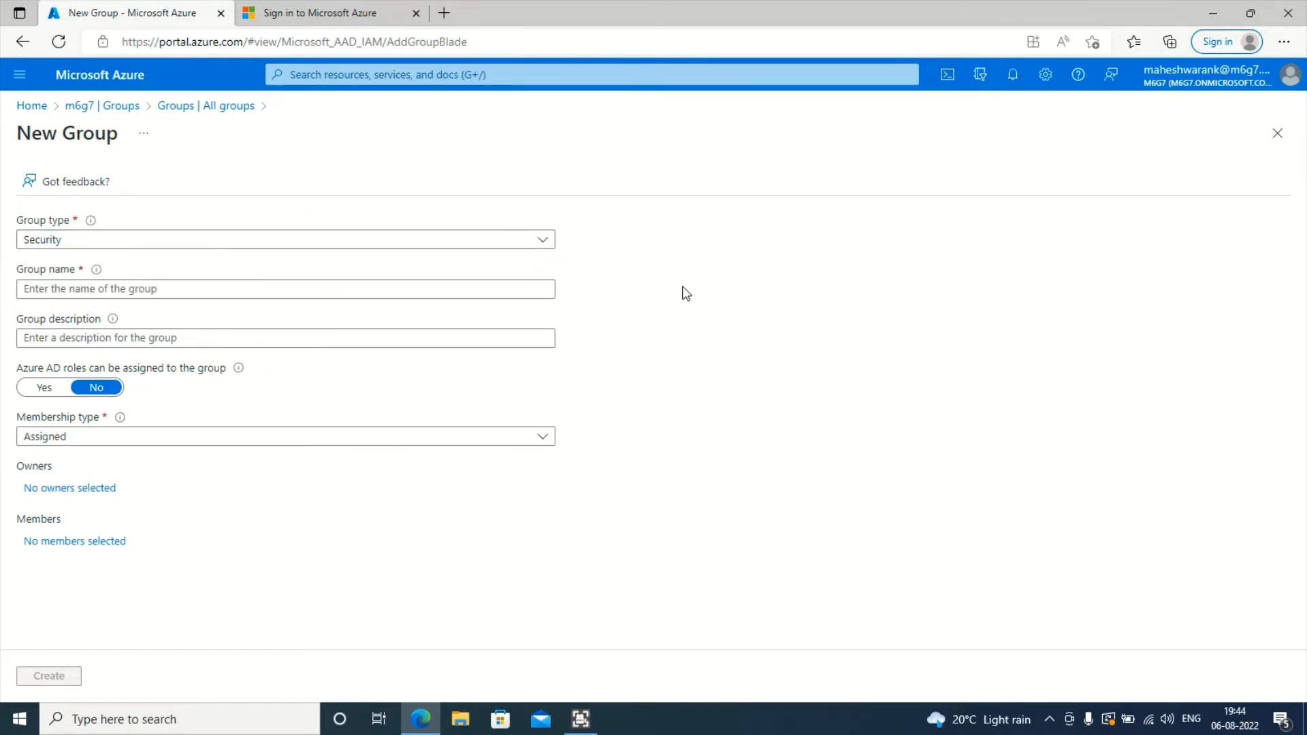
{"action": "left_click", "coordinate": [98, 287]}
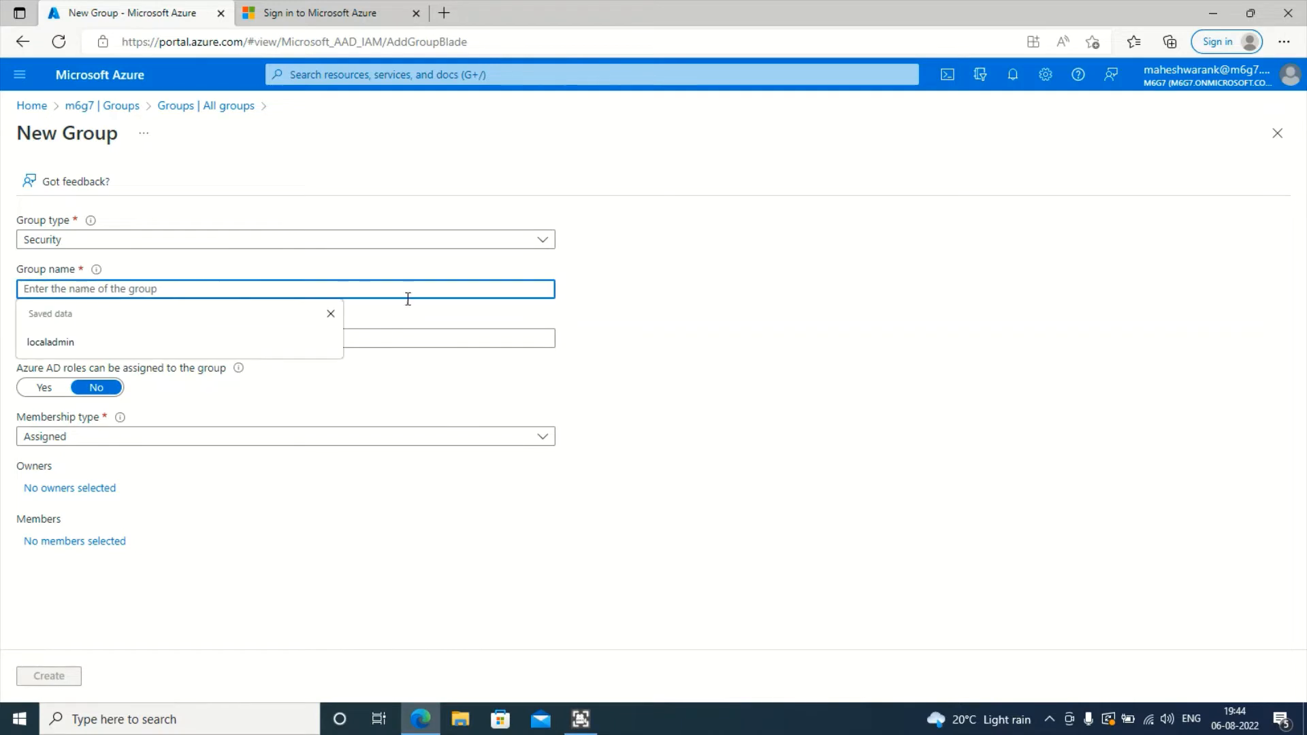
{"action": "type", "text": "Azu"}
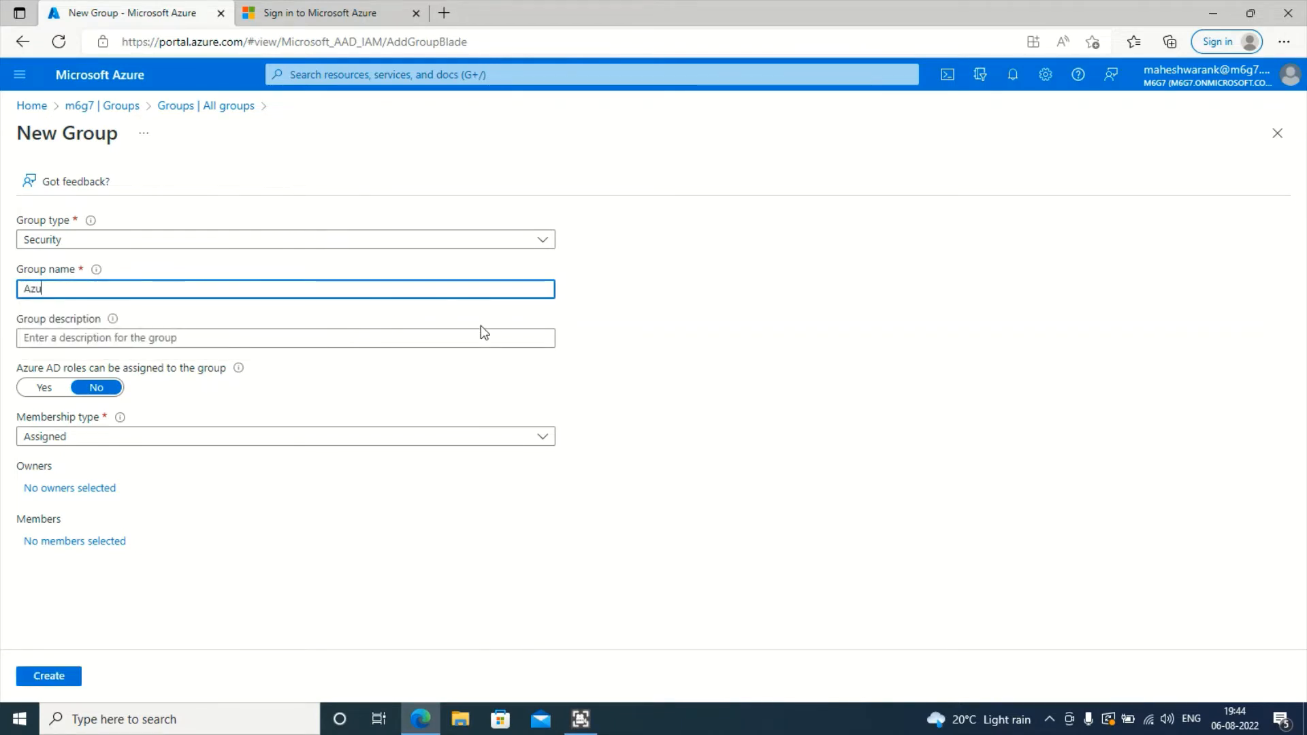
{"action": "type", "text": "reUserforM"}
{"action": "type", "text": "FA"}
{"action": "left_click", "coordinate": [682, 350]}
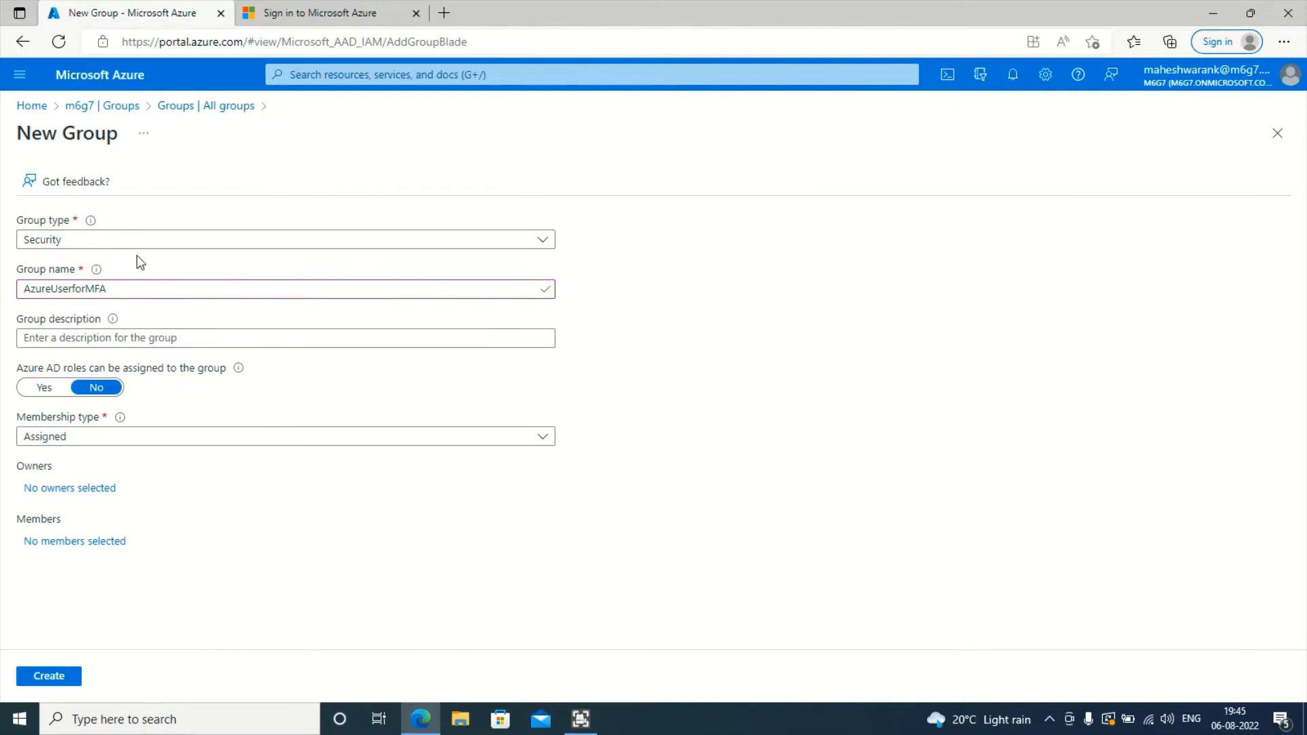
- Confirm Security type, add description 'CA for MFA', and keep Assigned membership
{"action": "left_click", "coordinate": [95, 249]}
{"action": "left_click", "coordinate": [94, 245]}
{"action": "left_click", "coordinate": [95, 245]}
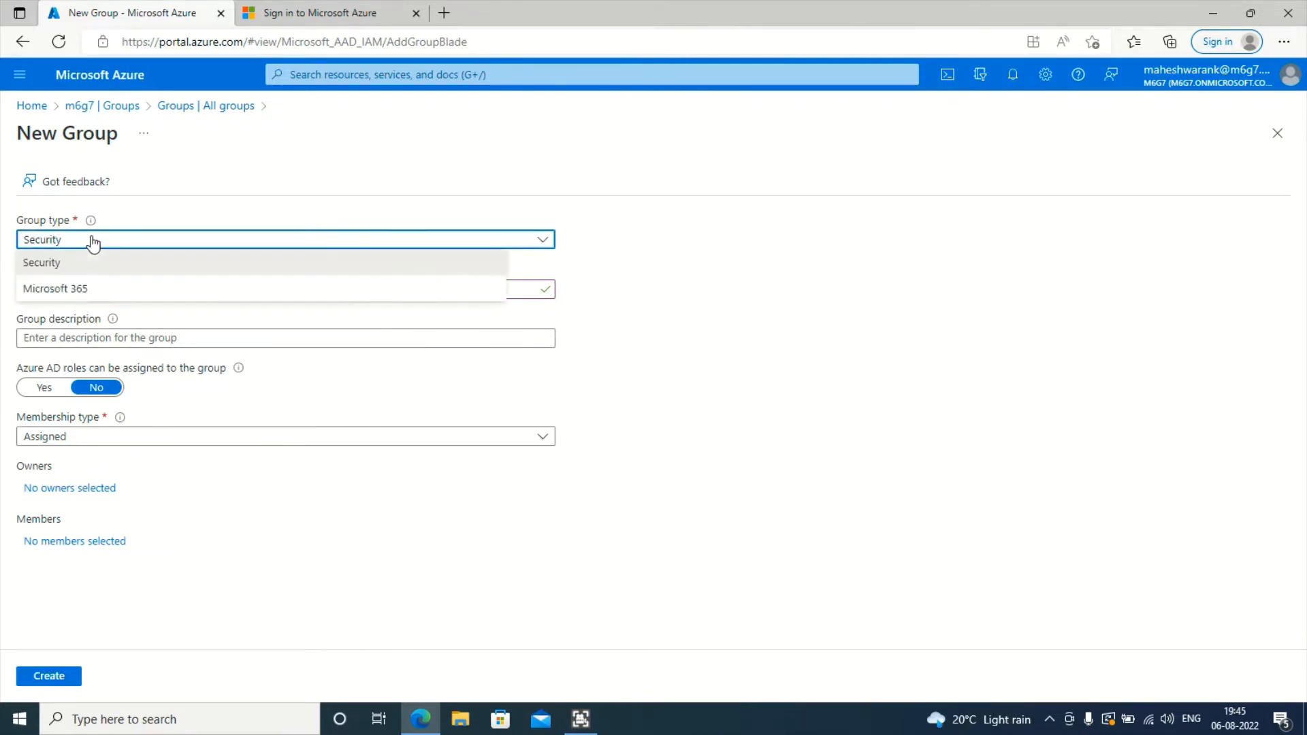
{"action": "left_click", "coordinate": [407, 271]}
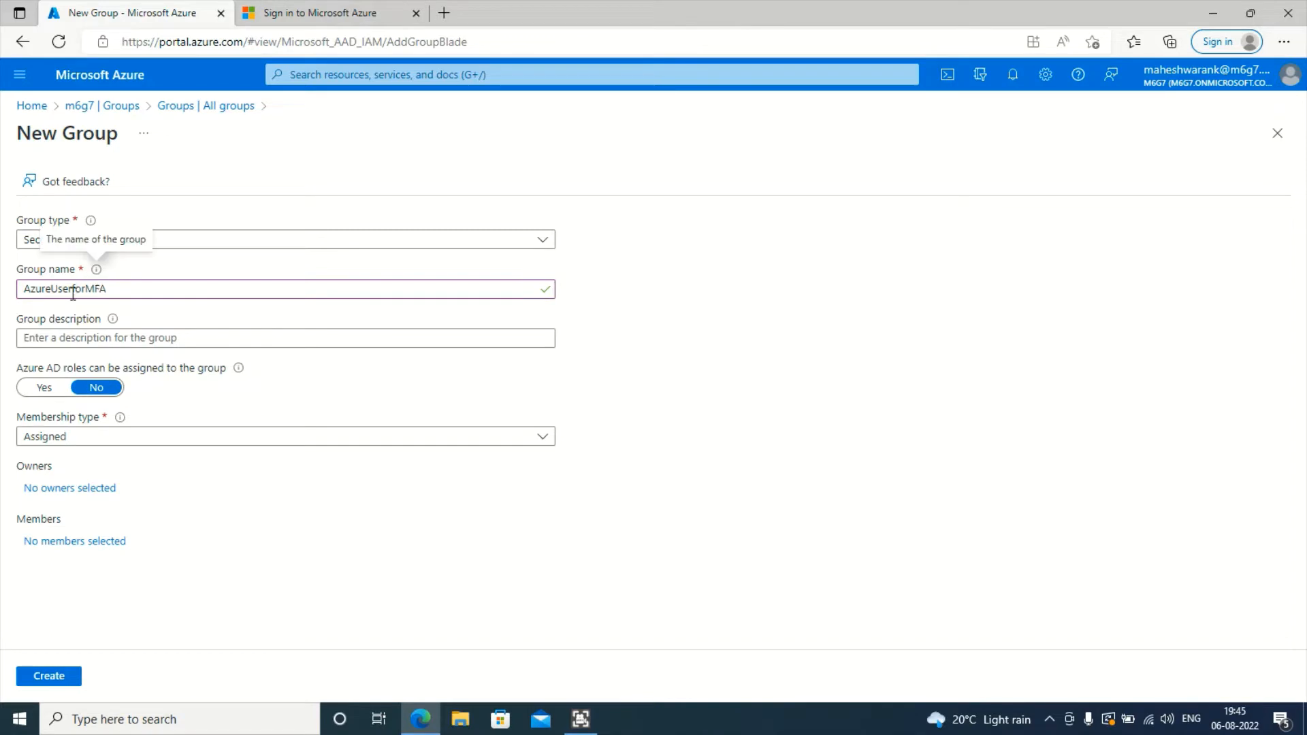
{"action": "left_click", "coordinate": [114, 291]}
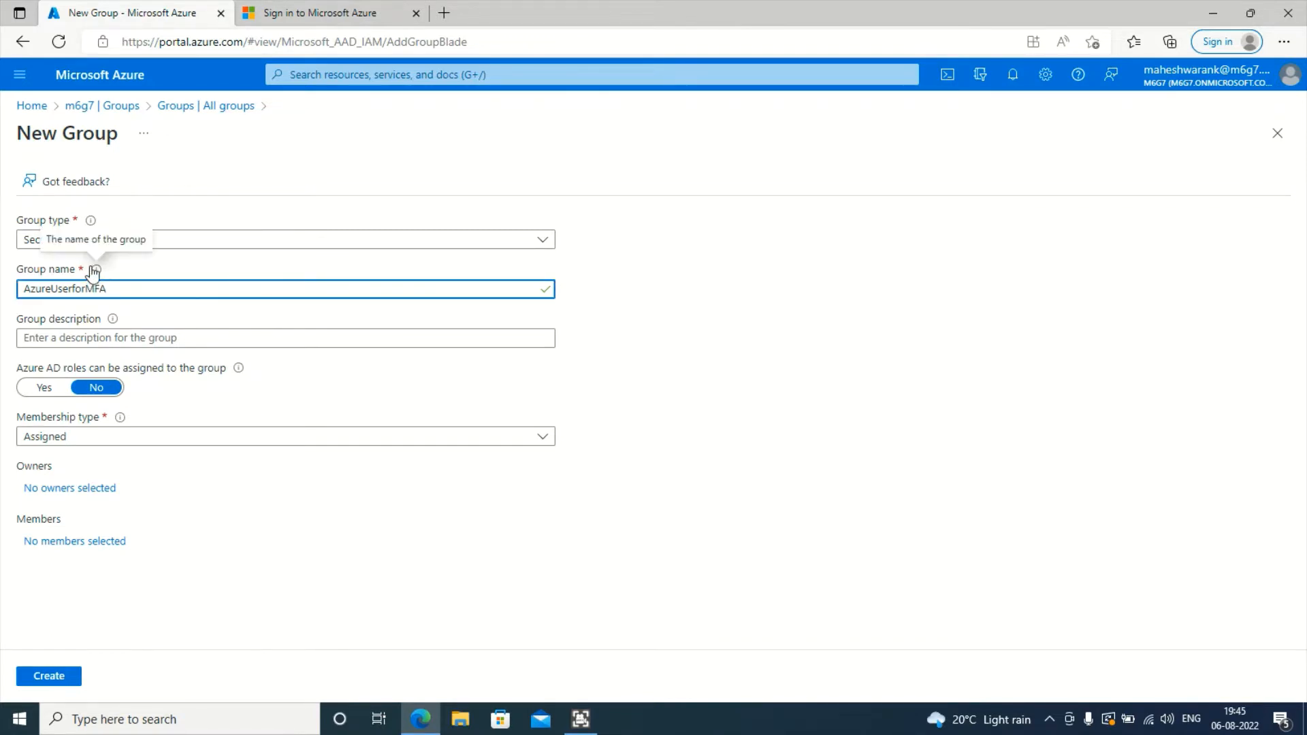
{"action": "left_click", "coordinate": [53, 338]}
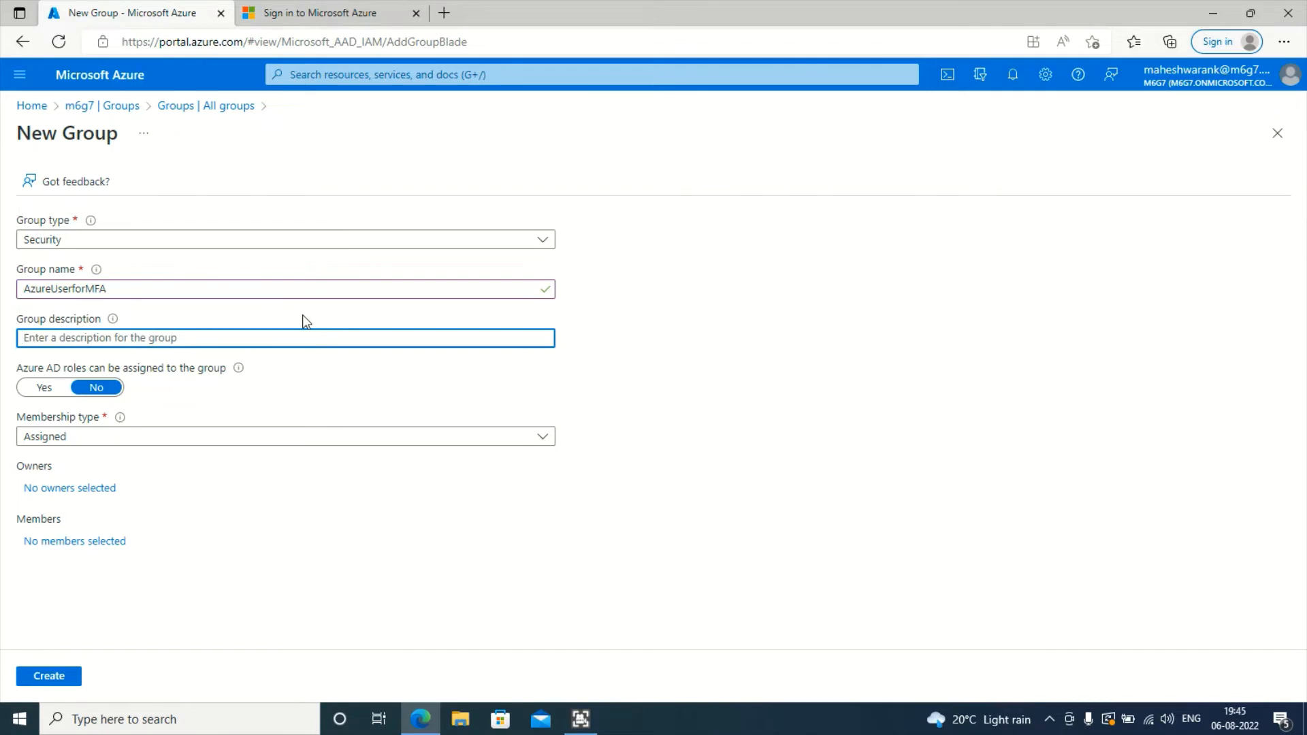
{"action": "type", "text": "CA for MFA"}
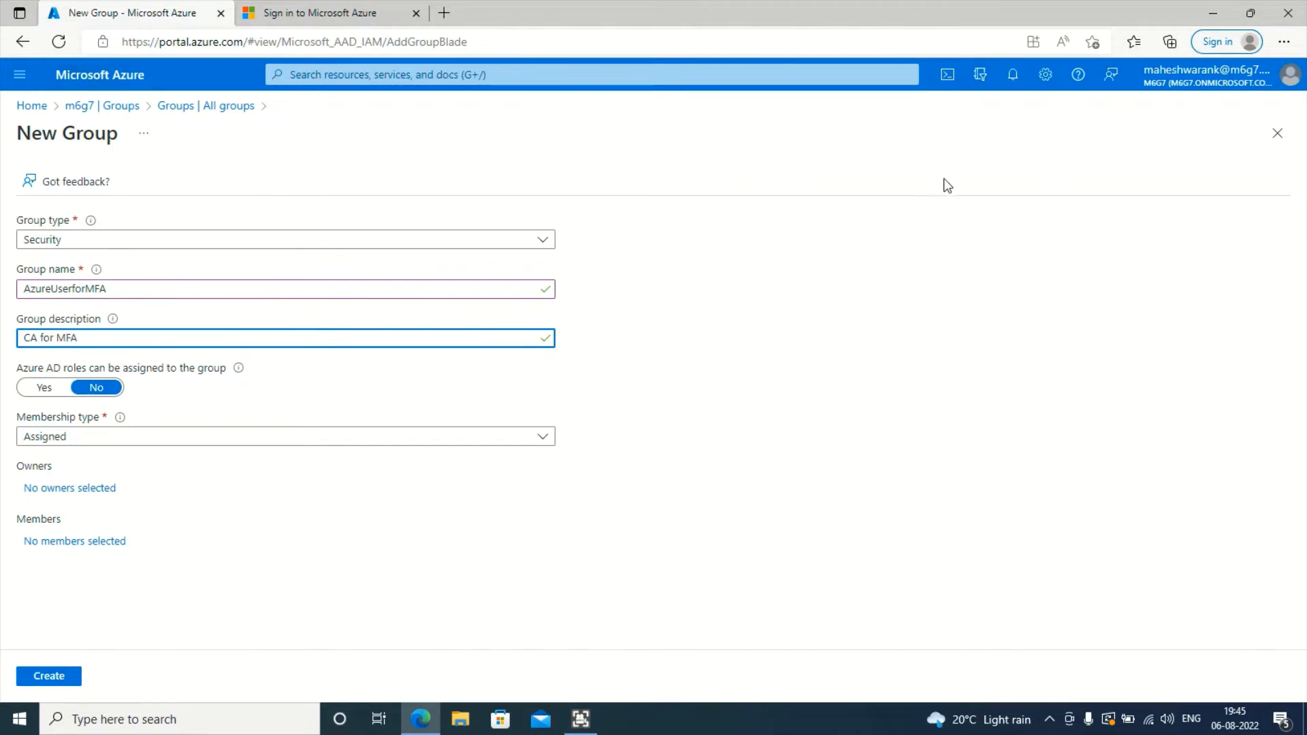
{"action": "left_click", "coordinate": [801, 410]}
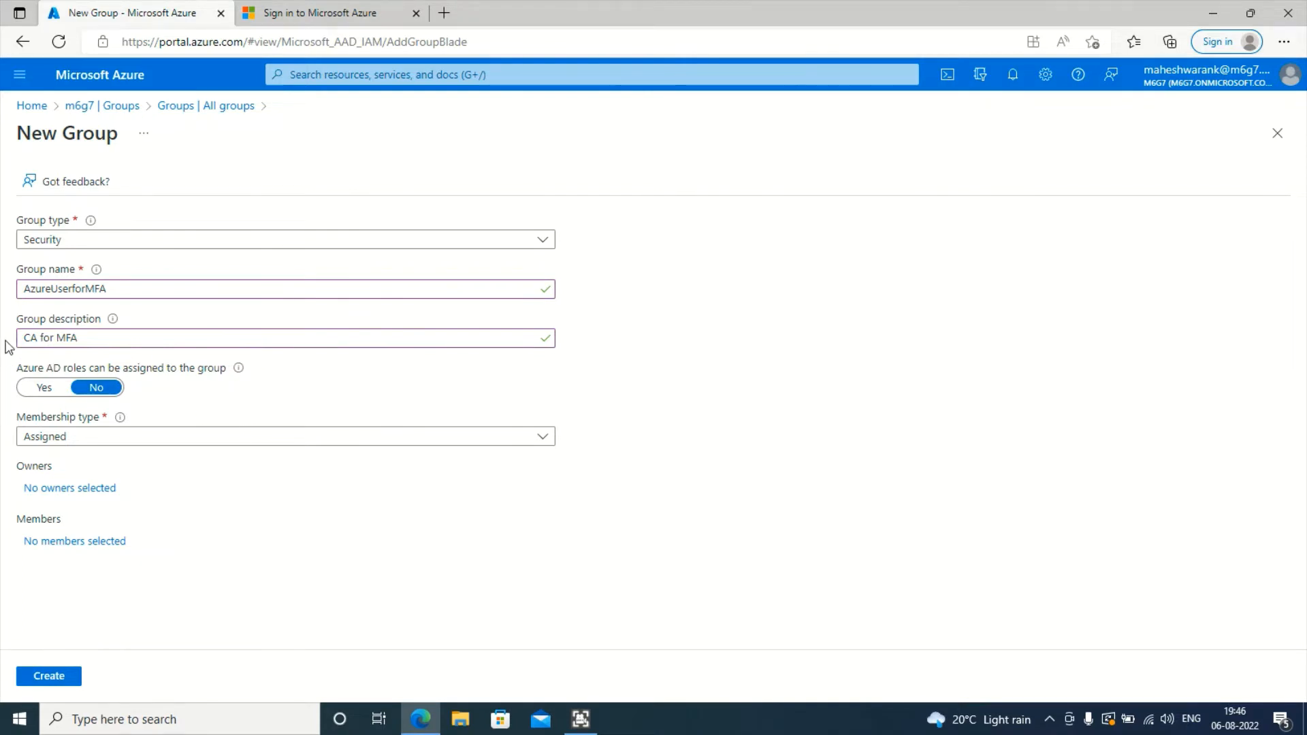
{"action": "left_click", "coordinate": [133, 437]}
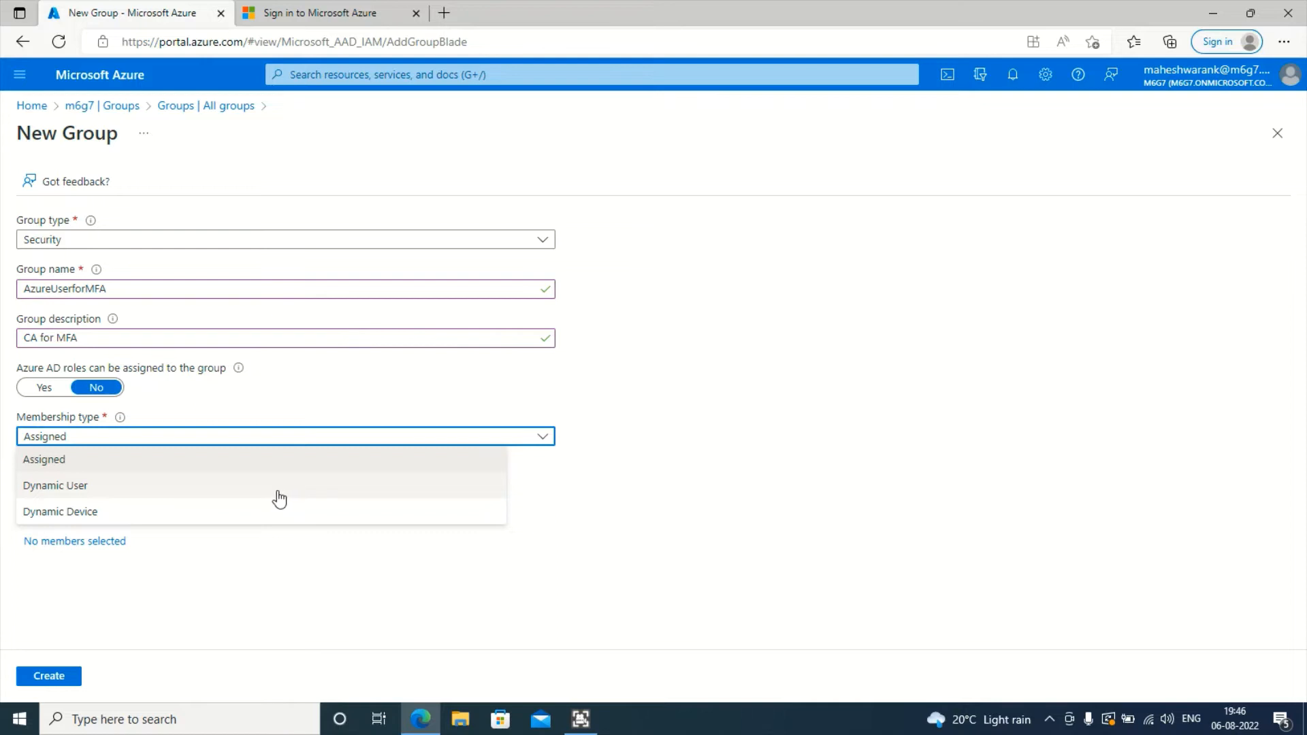
{"action": "left_click", "coordinate": [653, 516]}
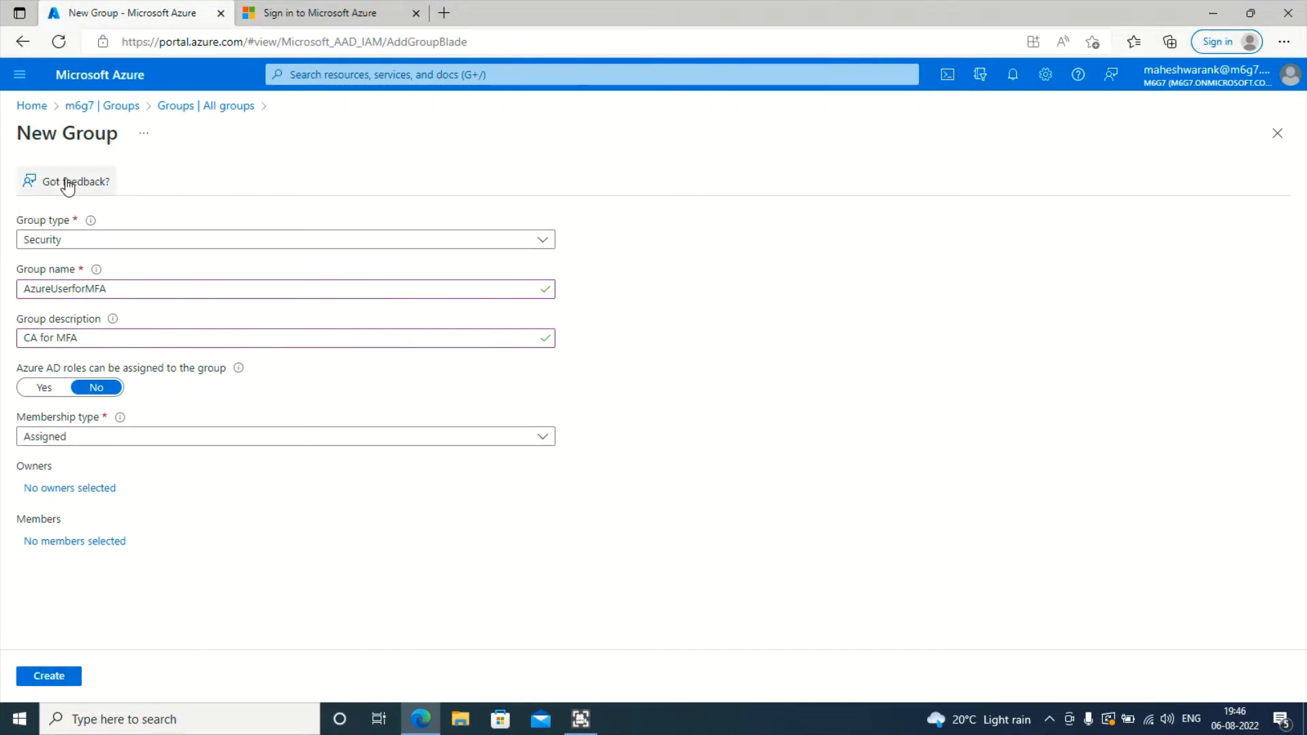
- Create the AzureUserforMFA group and refresh the list to show it among 10 groups
{"action": "left_click", "coordinate": [47, 677]}
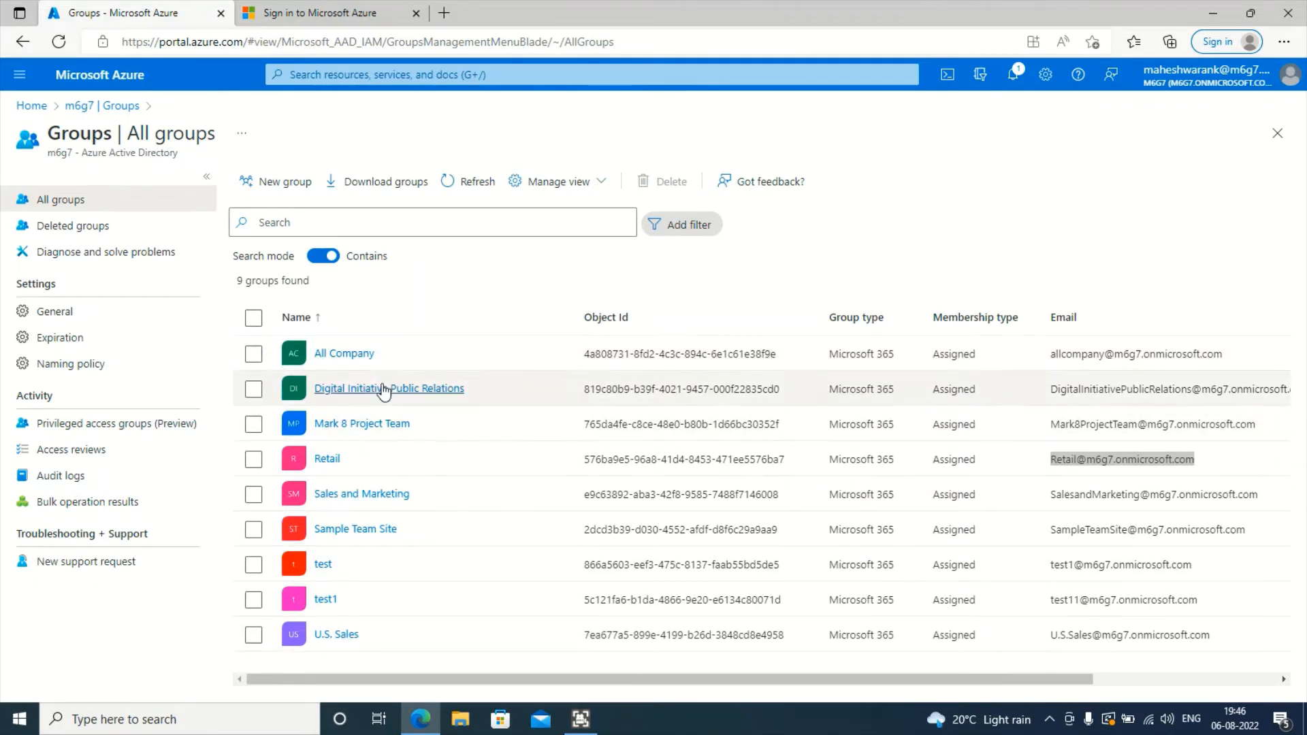
{"action": "left_click", "coordinate": [488, 181]}
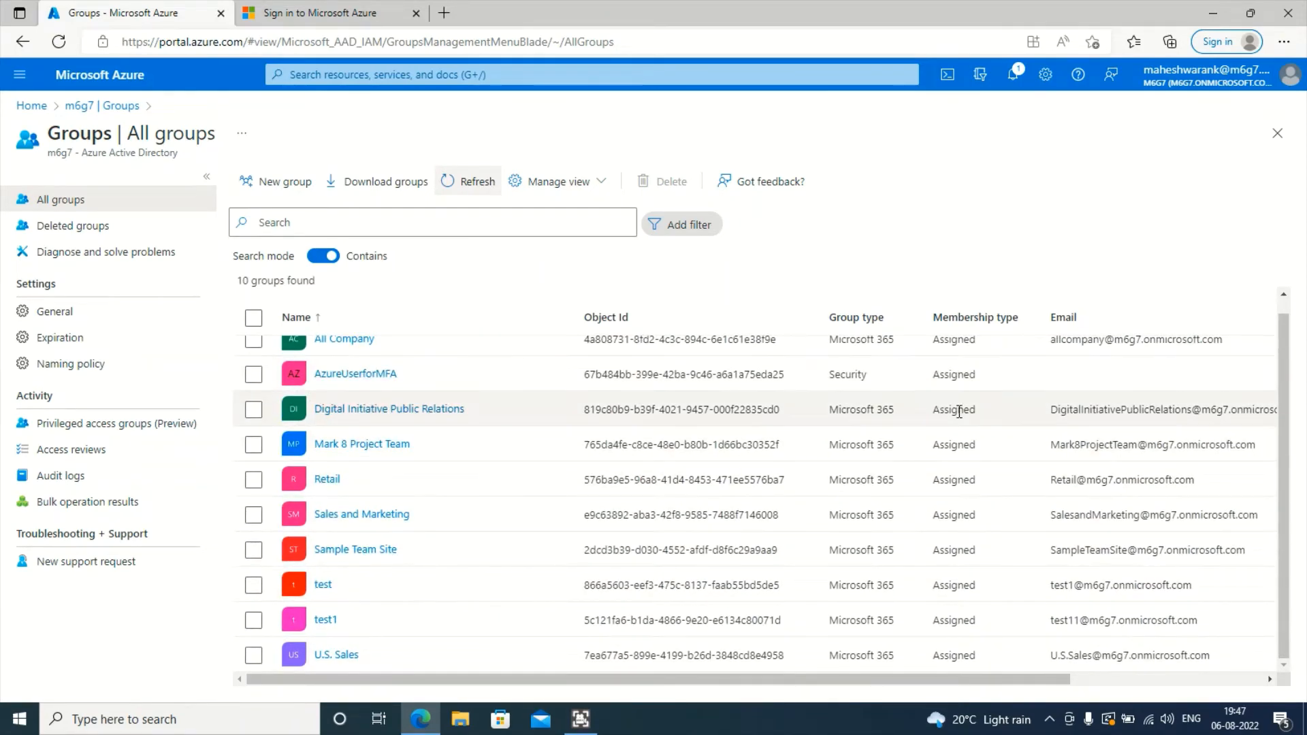
{"action": "scroll", "coordinate": [837, 384], "scroll_direction": "up", "scroll_amount": 1}
{"action": "left_click_drag", "start_coordinate": [826, 389], "coordinate": [909, 390]}
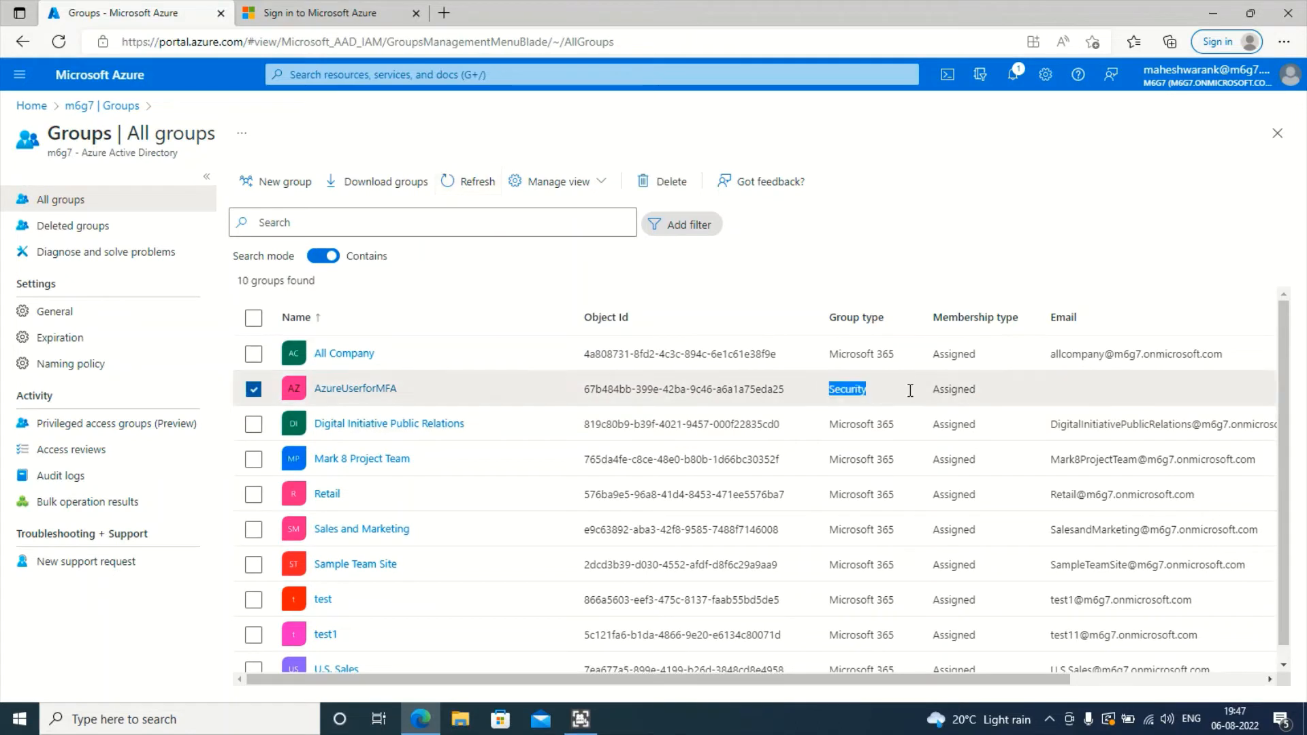
{"action": "double_click", "coordinate": [960, 391]}
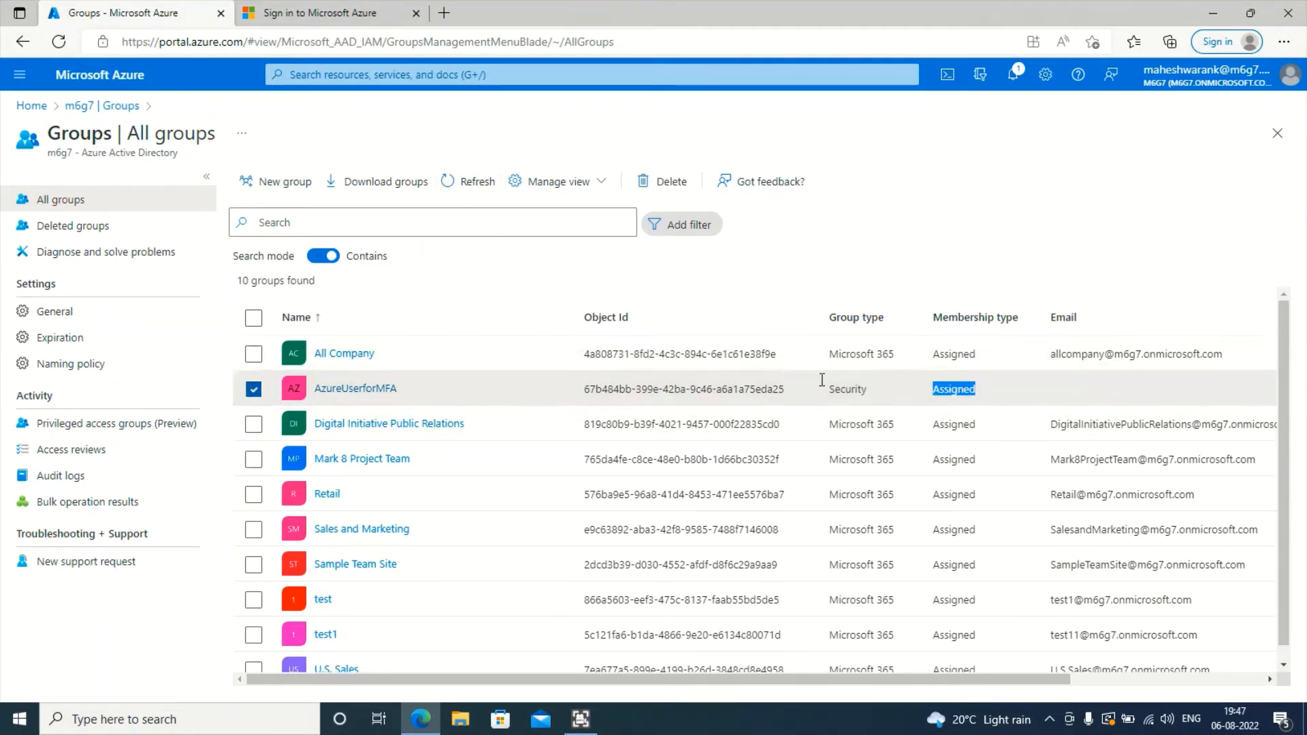
- Open AzureUserforMFA's Members page and launch the Add members picker
{"action": "left_click", "coordinate": [384, 390]}
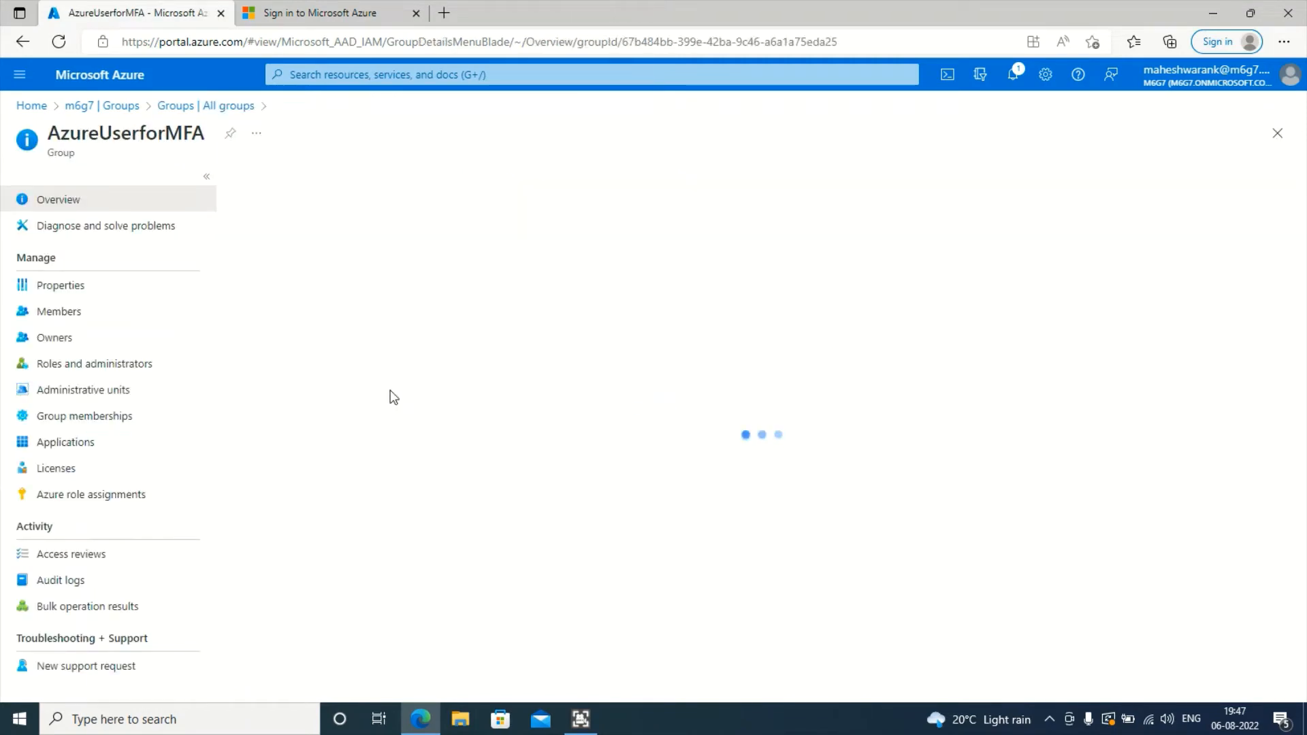
{"action": "left_click", "coordinate": [109, 319]}
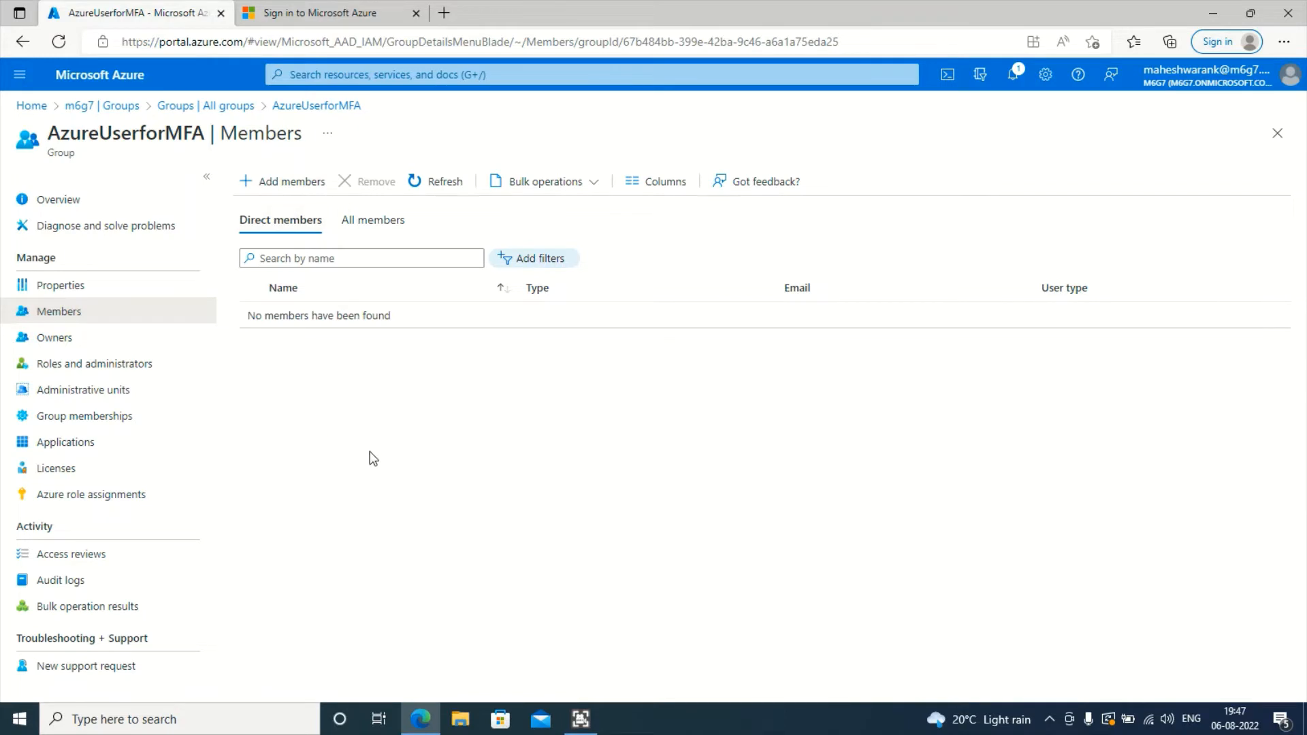
{"action": "left_click", "coordinate": [280, 189]}
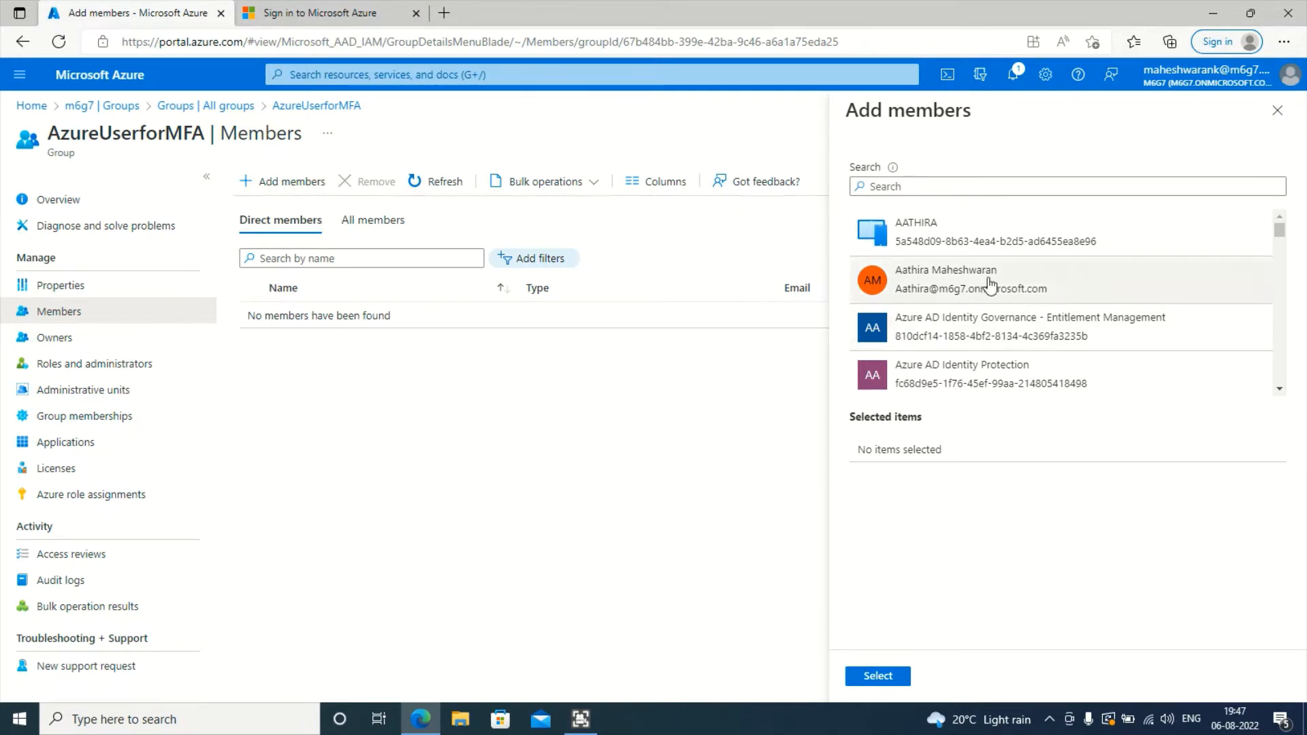
- Scroll through the directory users listed in the Add members pane
{"action": "scroll", "coordinate": [973, 327], "scroll_direction": "down", "scroll_amount": 3}
{"action": "scroll", "coordinate": [969, 368], "scroll_direction": "up", "scroll_amount": 3}
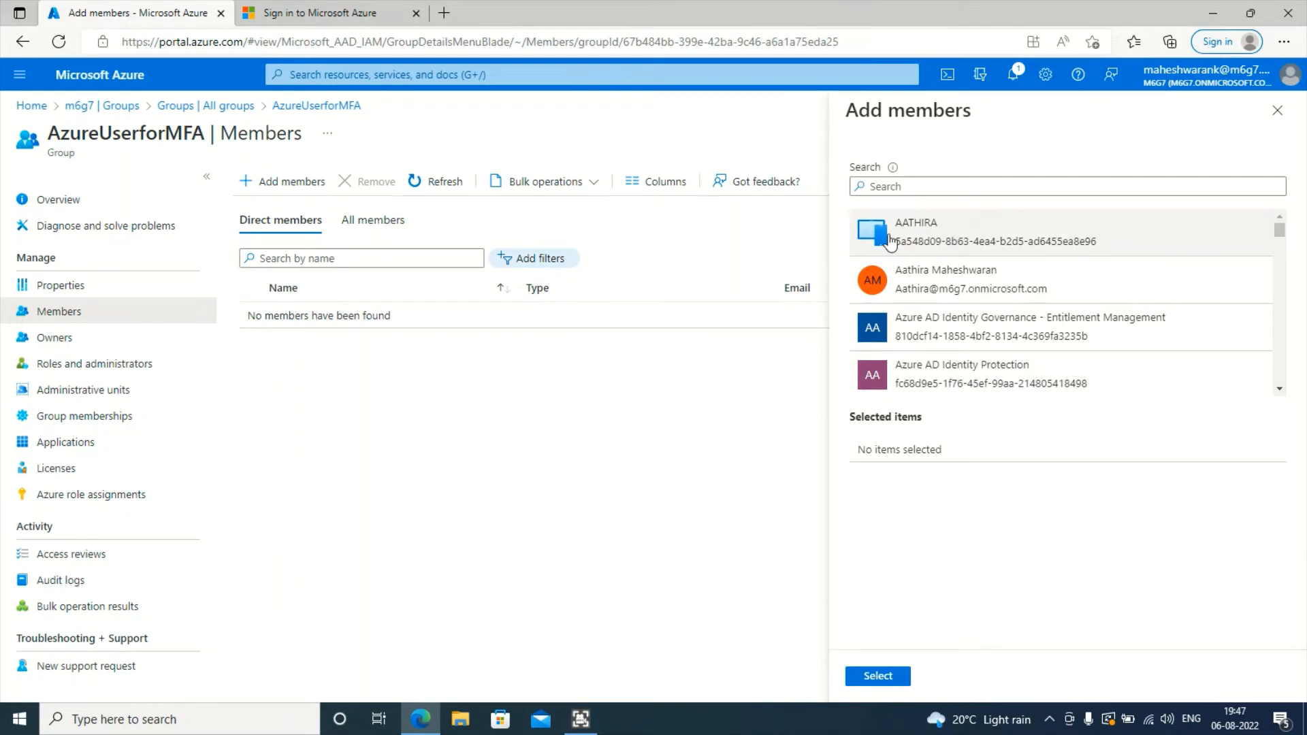
{"action": "scroll", "coordinate": [949, 238], "scroll_direction": "down", "scroll_amount": 1}
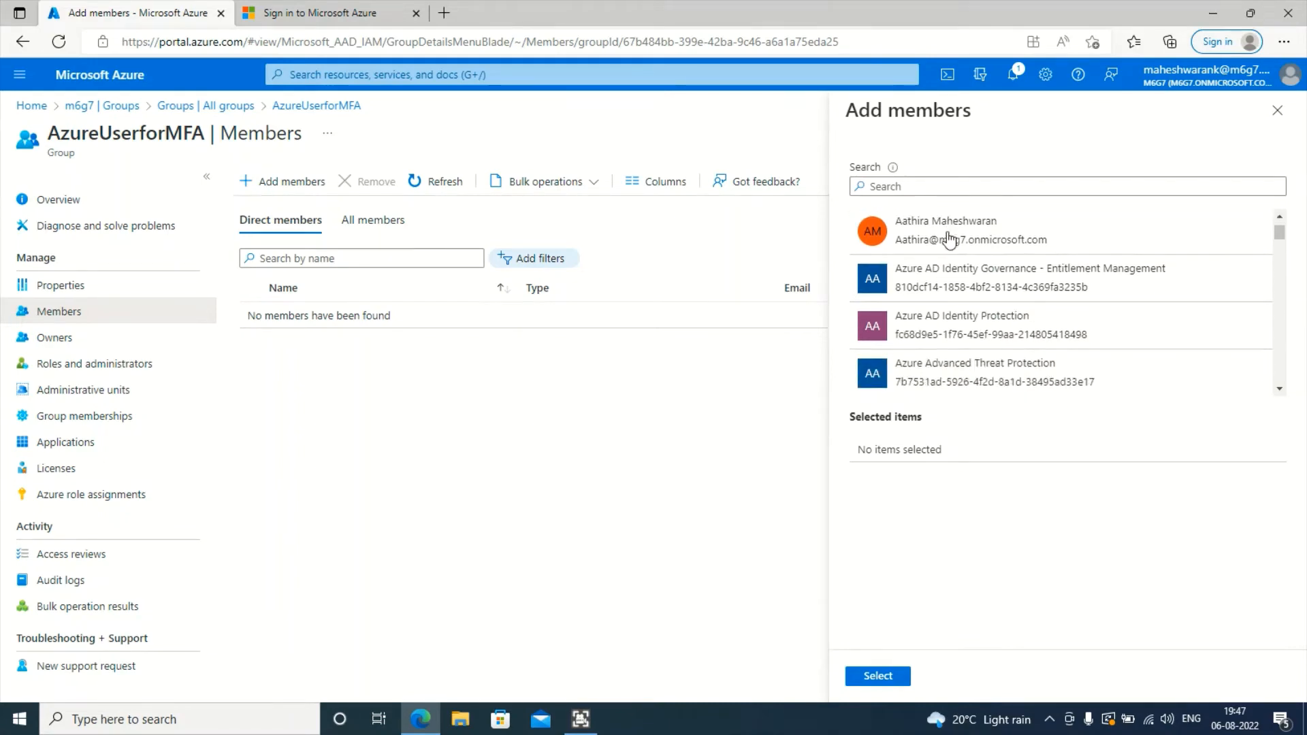
{"action": "scroll", "coordinate": [949, 238], "scroll_direction": "down", "scroll_amount": 3}
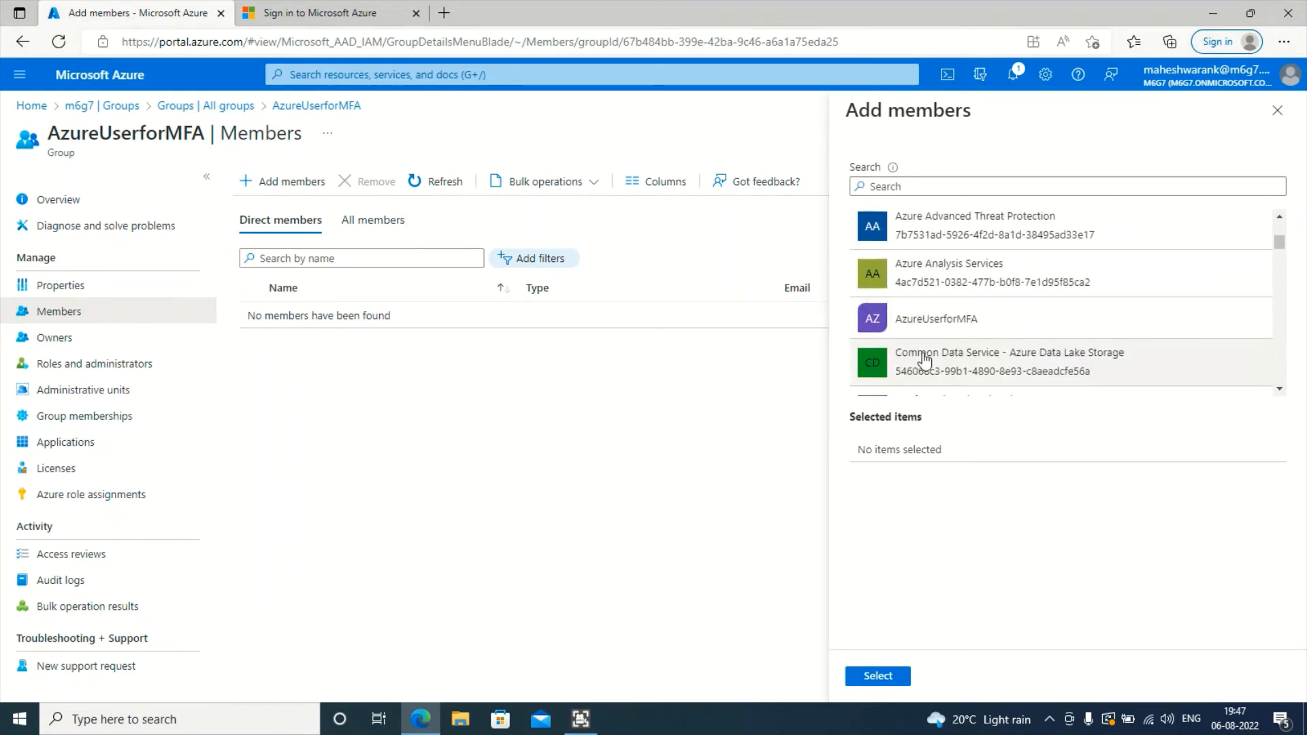
{"action": "scroll", "coordinate": [1007, 381], "scroll_direction": "down", "scroll_amount": 1}
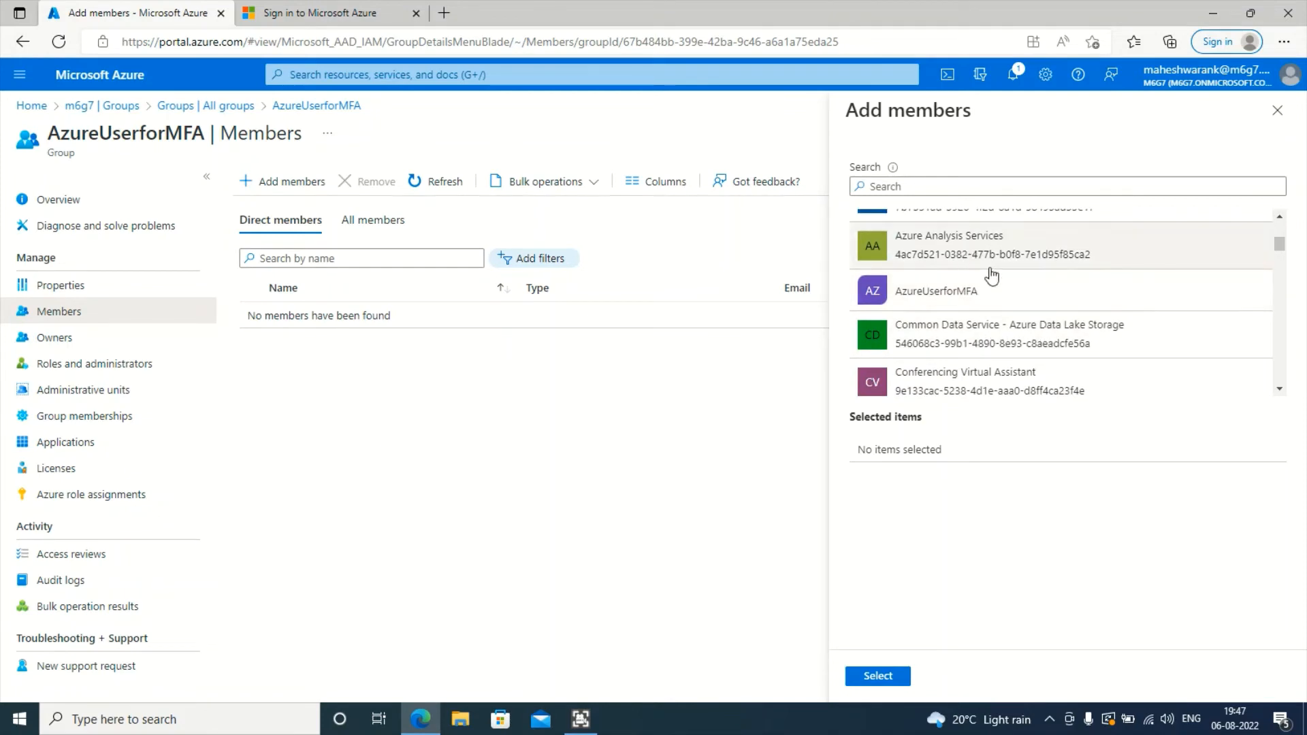
{"action": "scroll", "coordinate": [992, 274], "scroll_direction": "up", "scroll_amount": 1}
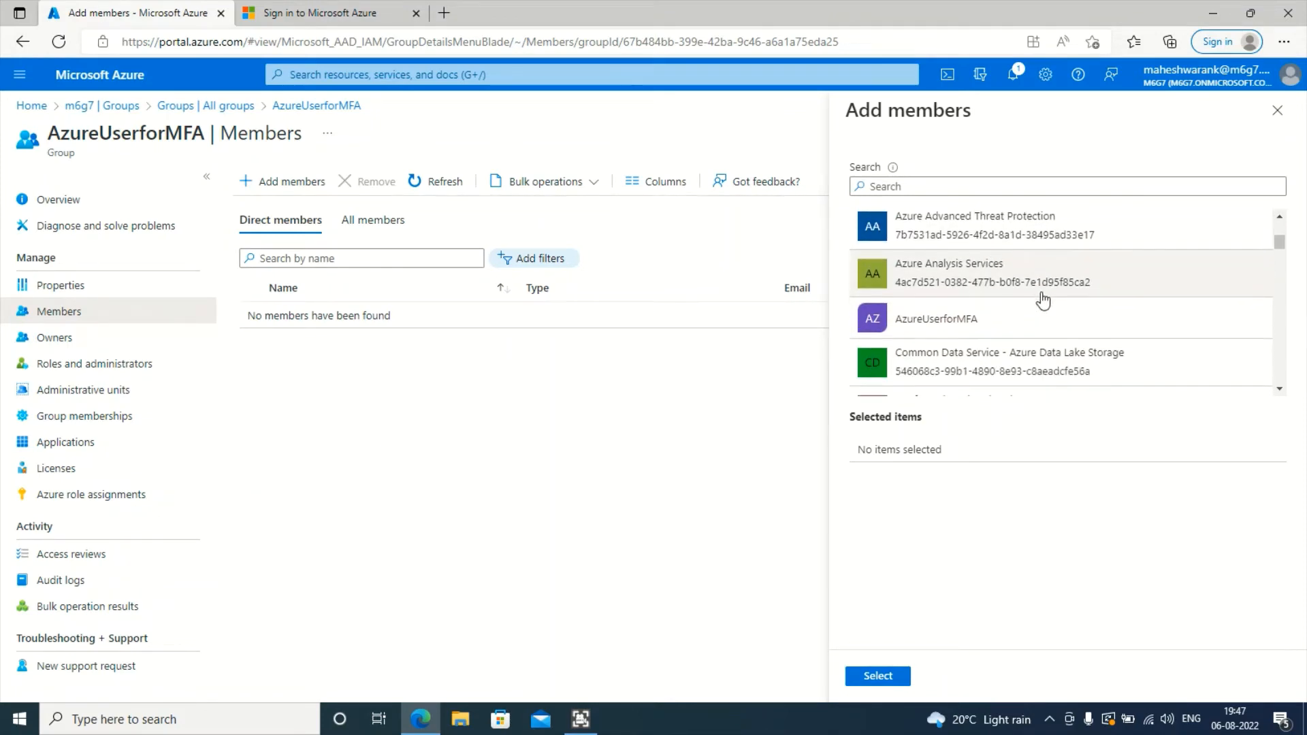
{"action": "scroll", "coordinate": [1041, 299], "scroll_direction": "down", "scroll_amount": 2}
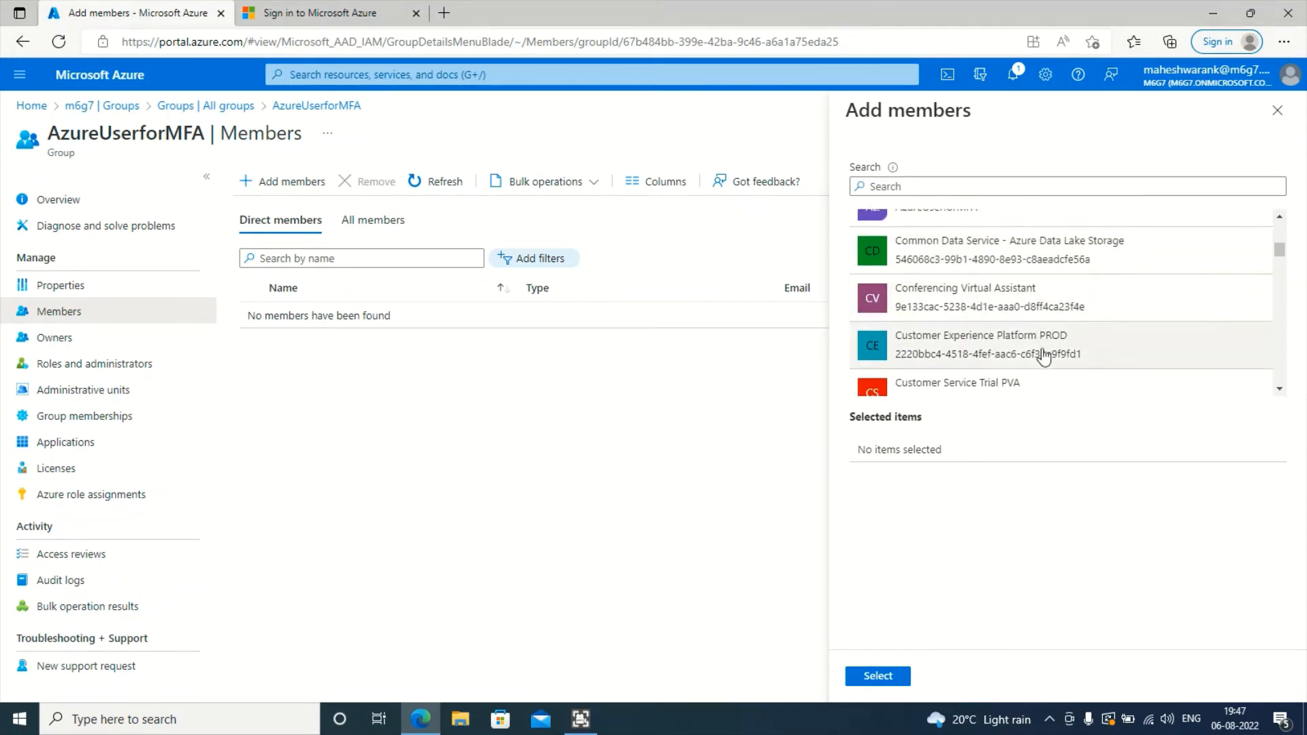
{"action": "scroll", "coordinate": [1062, 316], "scroll_direction": "down", "scroll_amount": 1}
{"action": "scroll", "coordinate": [1074, 320], "scroll_direction": "down", "scroll_amount": 1}
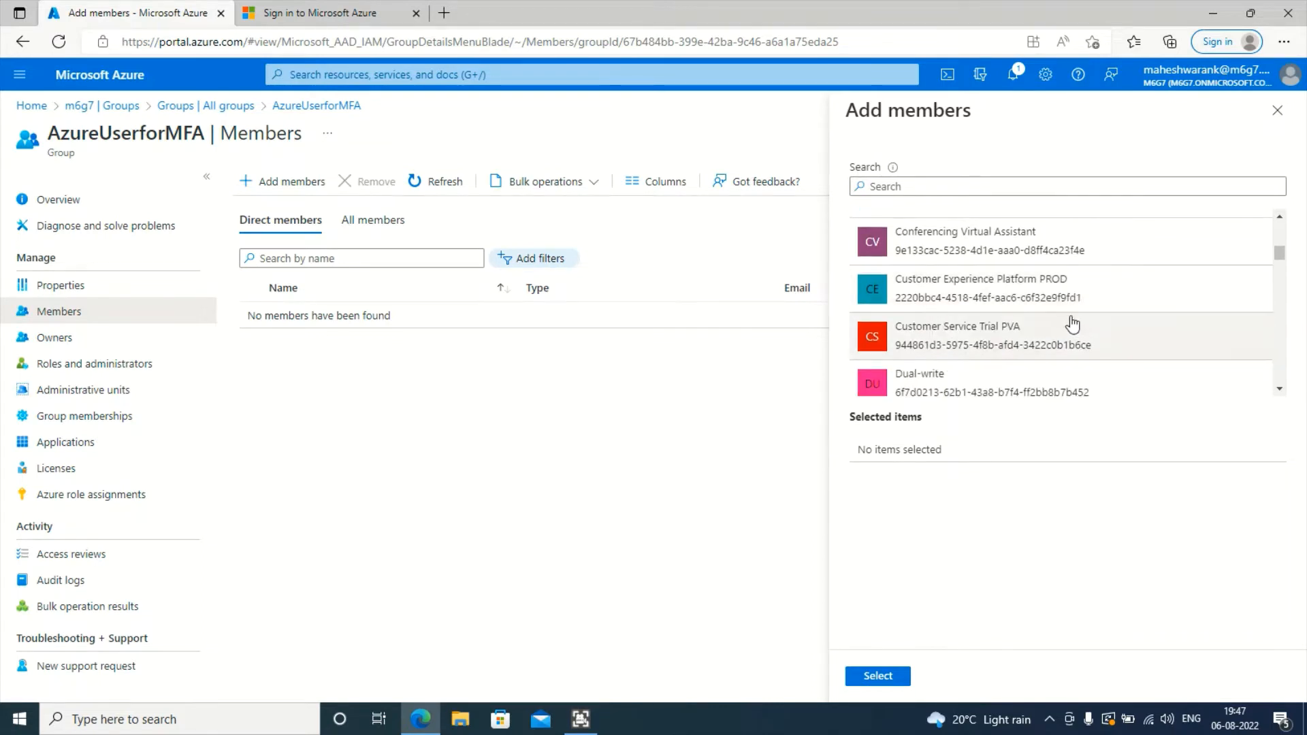
{"action": "scroll", "coordinate": [1081, 334], "scroll_direction": "down", "scroll_amount": 5}
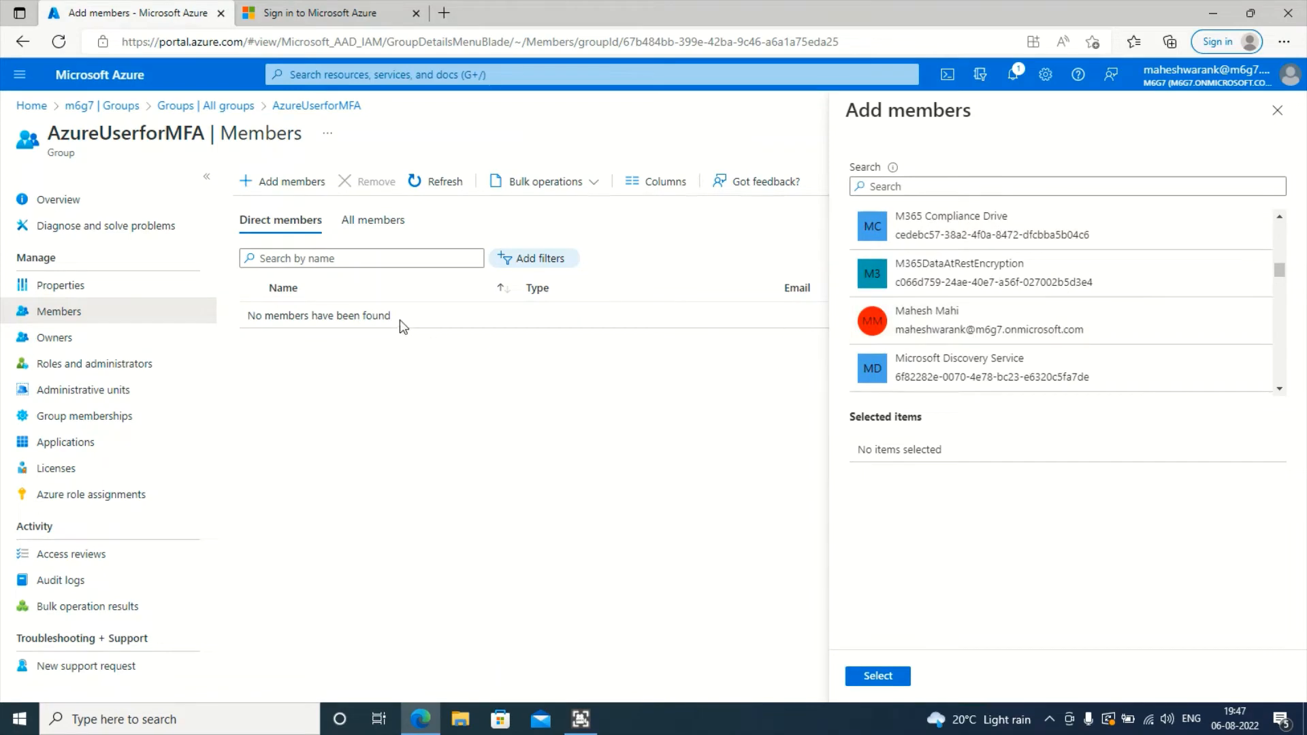
{"action": "scroll", "coordinate": [1014, 334], "scroll_direction": "down", "scroll_amount": 1}
{"action": "scroll", "coordinate": [1014, 334], "scroll_direction": "down", "scroll_amount": 4}
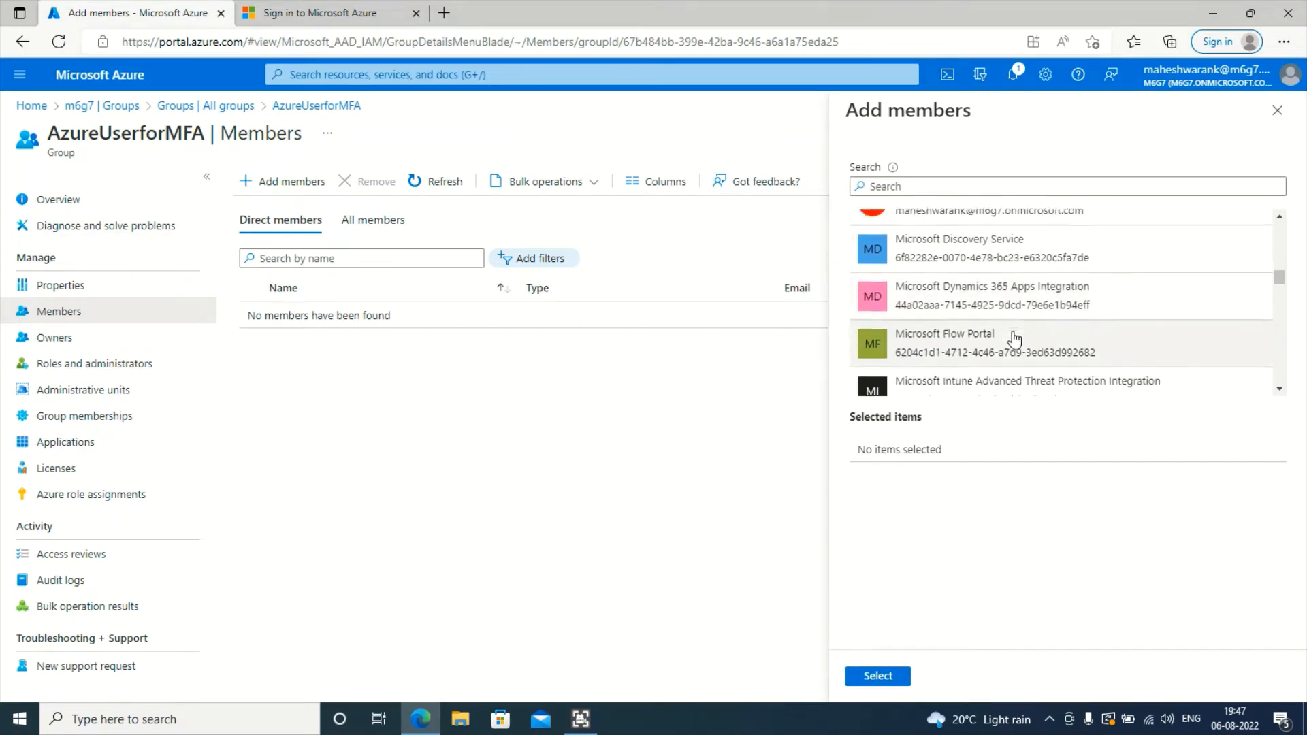
{"action": "scroll", "coordinate": [1014, 348], "scroll_direction": "down", "scroll_amount": 5}
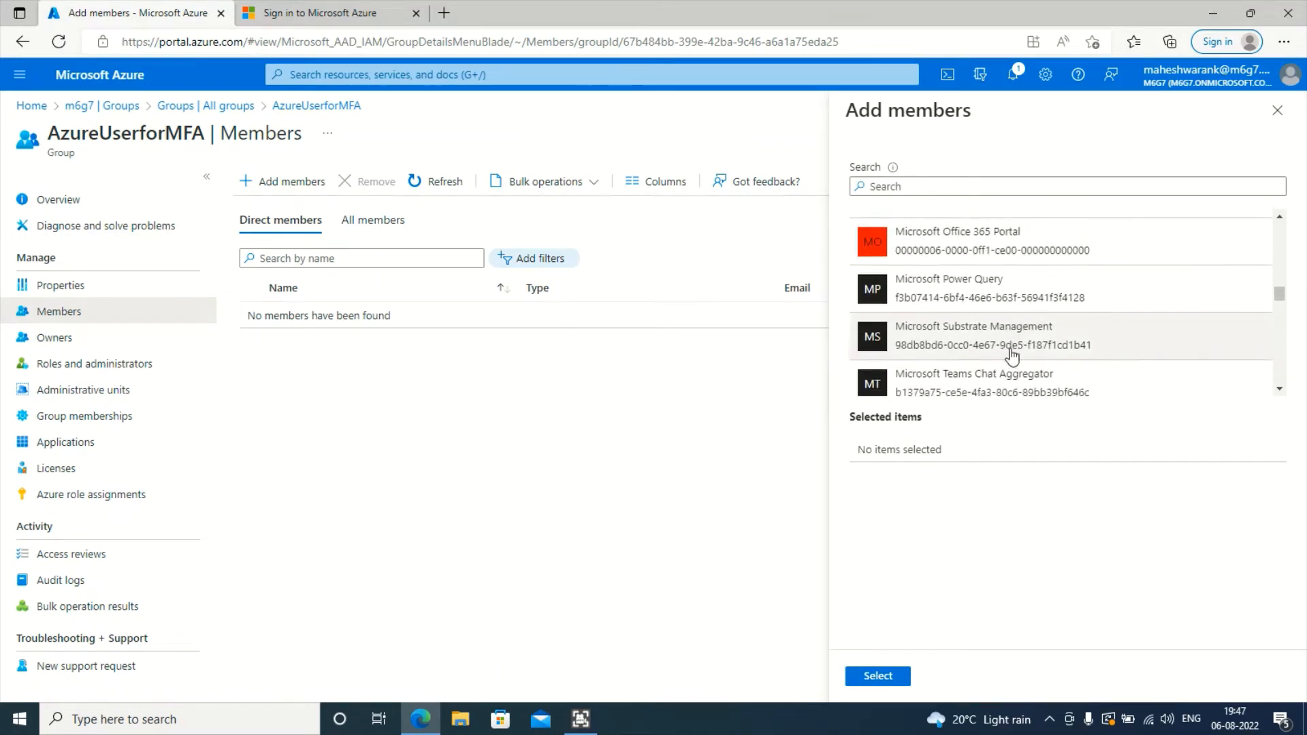
- Search 'AIP', tick APIforScanner, then close the pane without adding anyone
{"action": "left_click", "coordinate": [959, 186]}
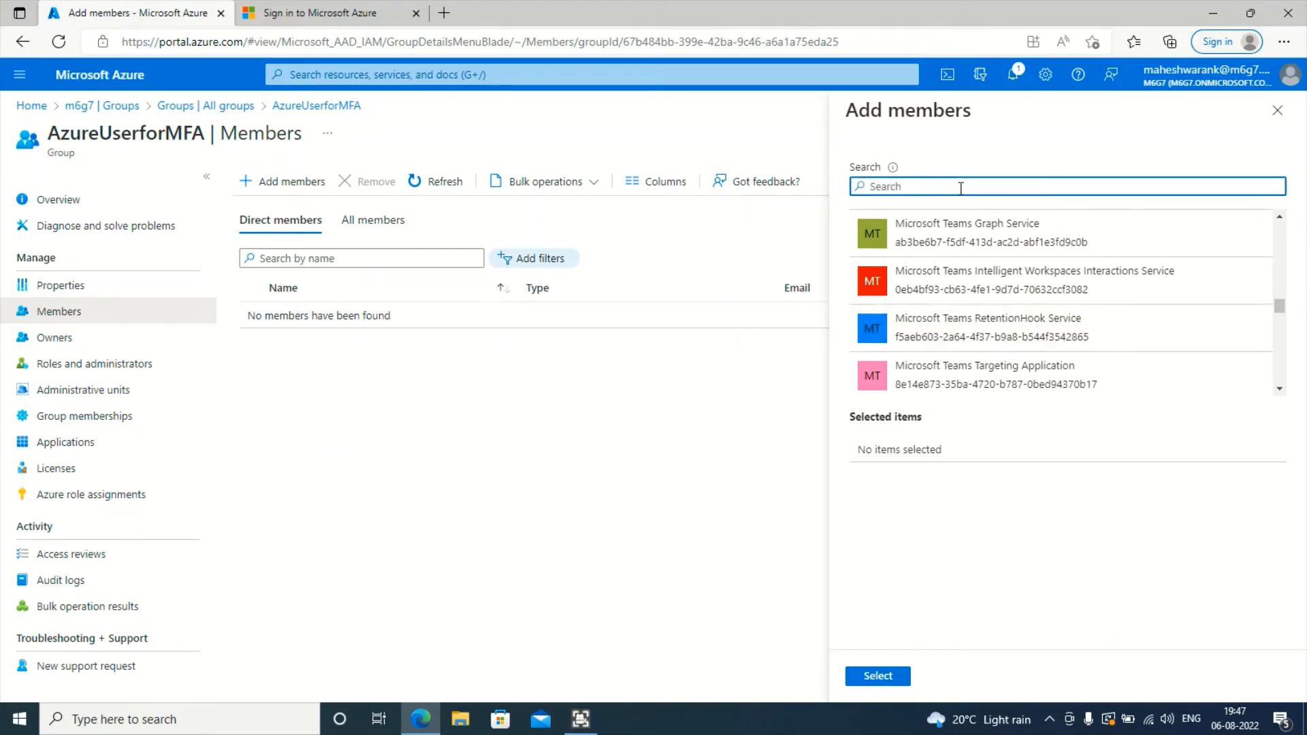
{"action": "type", "text": "AIP"}
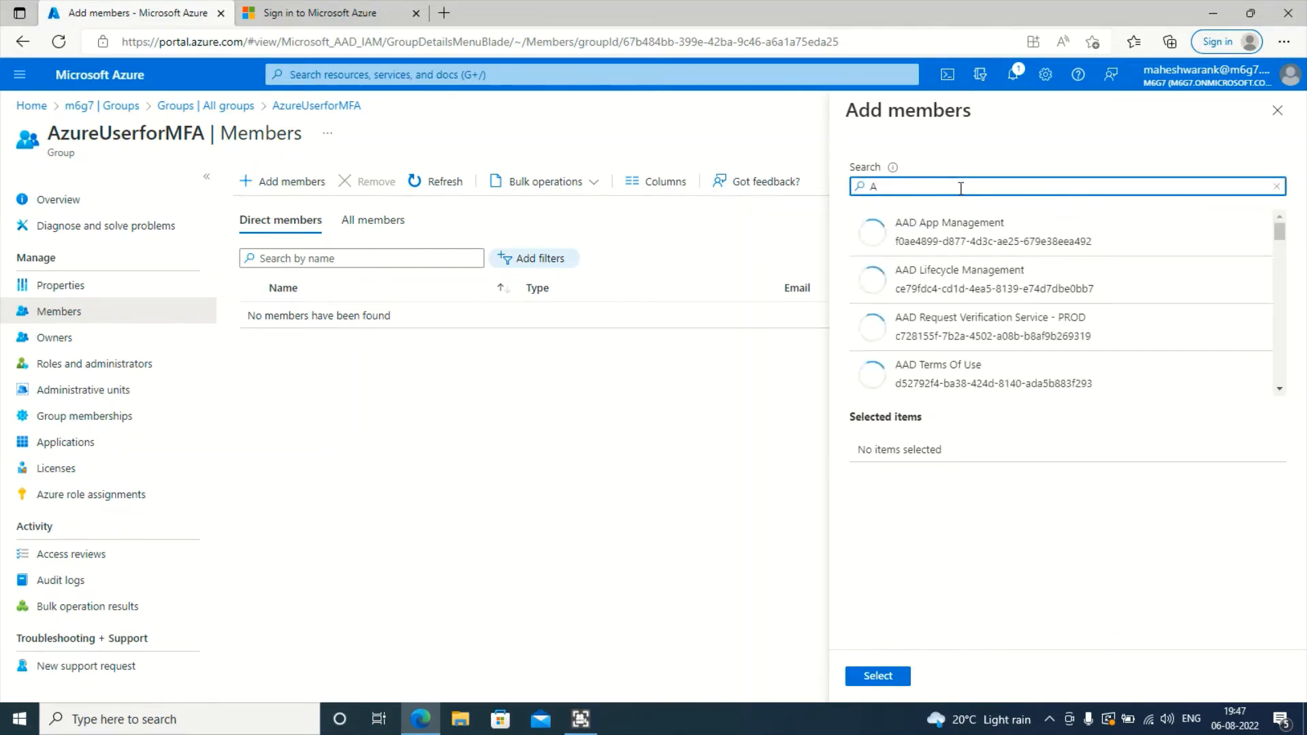
{"action": "scroll", "coordinate": [977, 303], "scroll_direction": "down", "scroll_amount": 3}
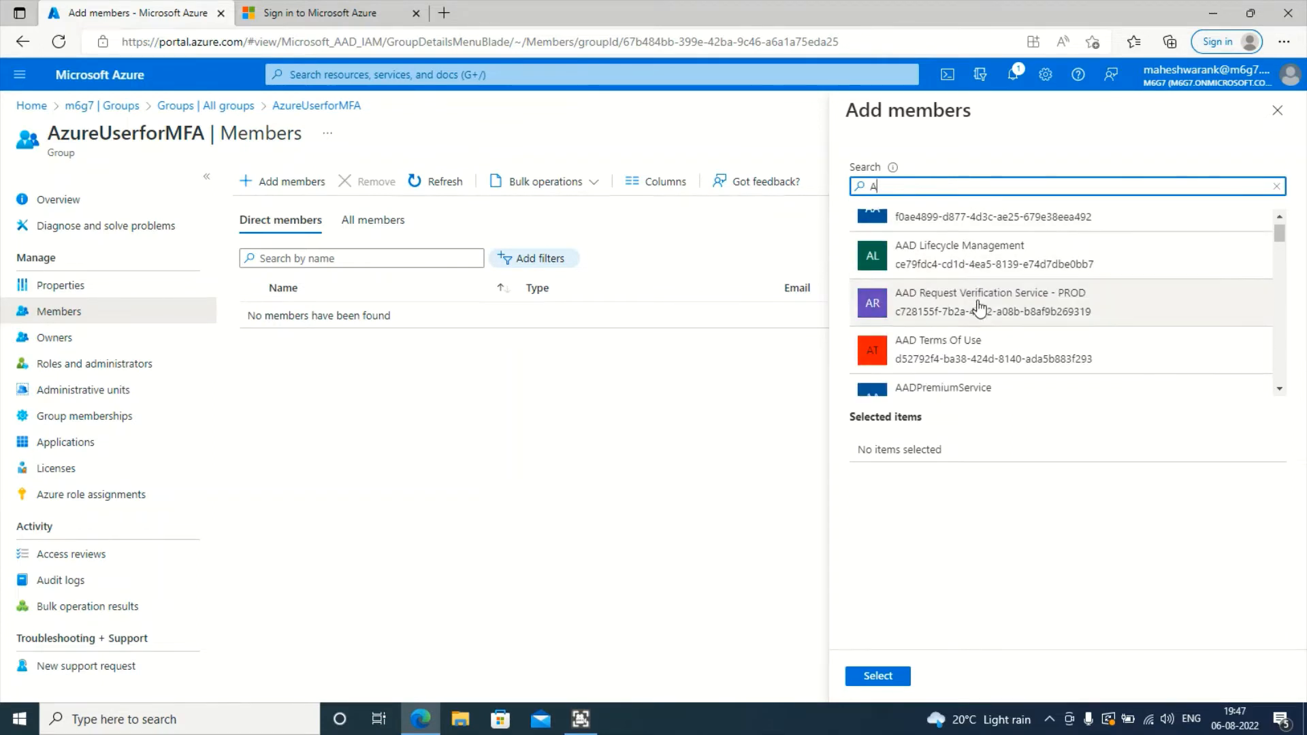
{"action": "scroll", "coordinate": [979, 322], "scroll_direction": "down", "scroll_amount": 6}
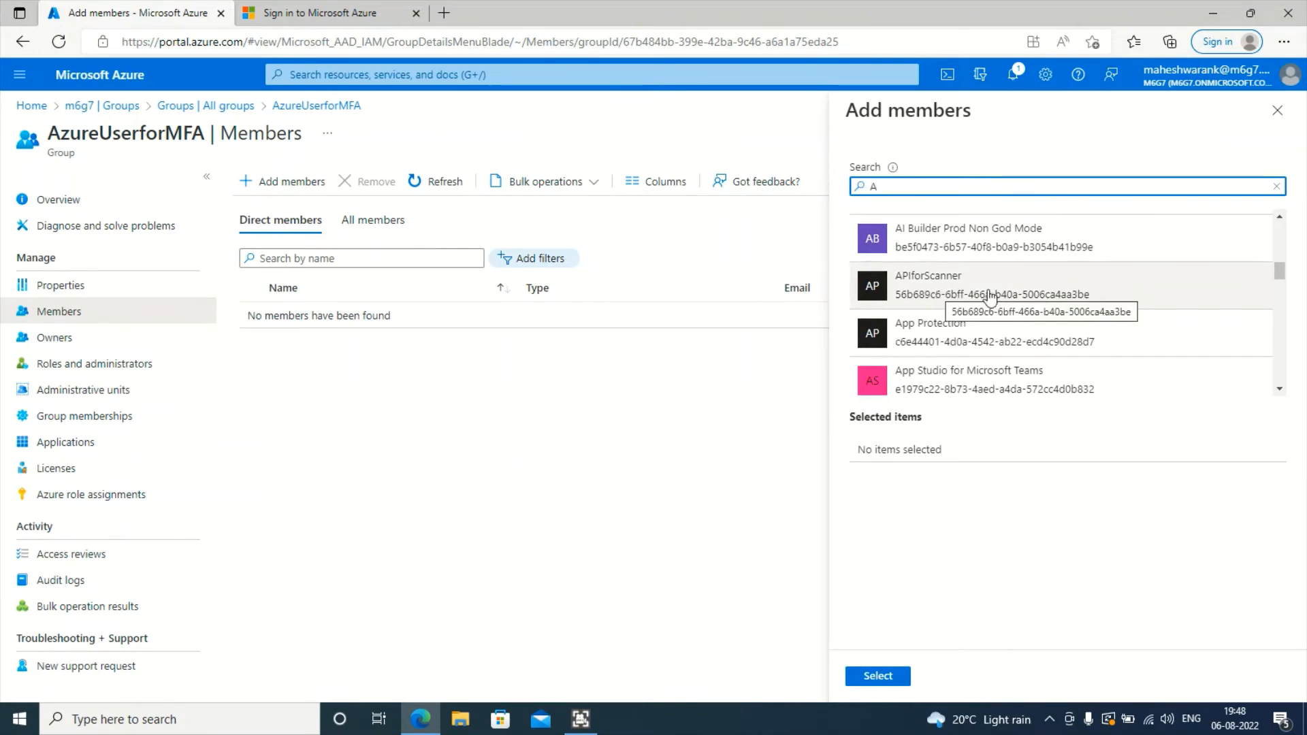
{"action": "left_click", "coordinate": [1000, 291]}
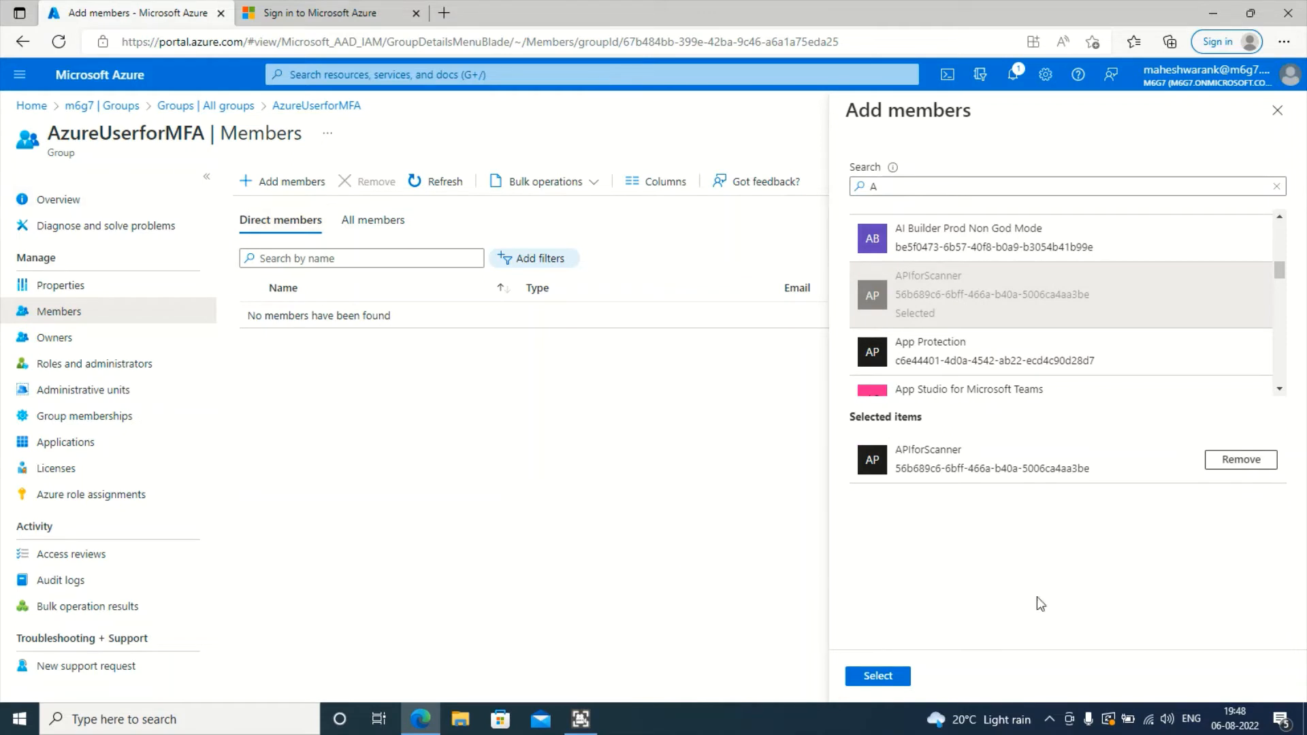
{"action": "left_click", "coordinate": [1277, 111]}
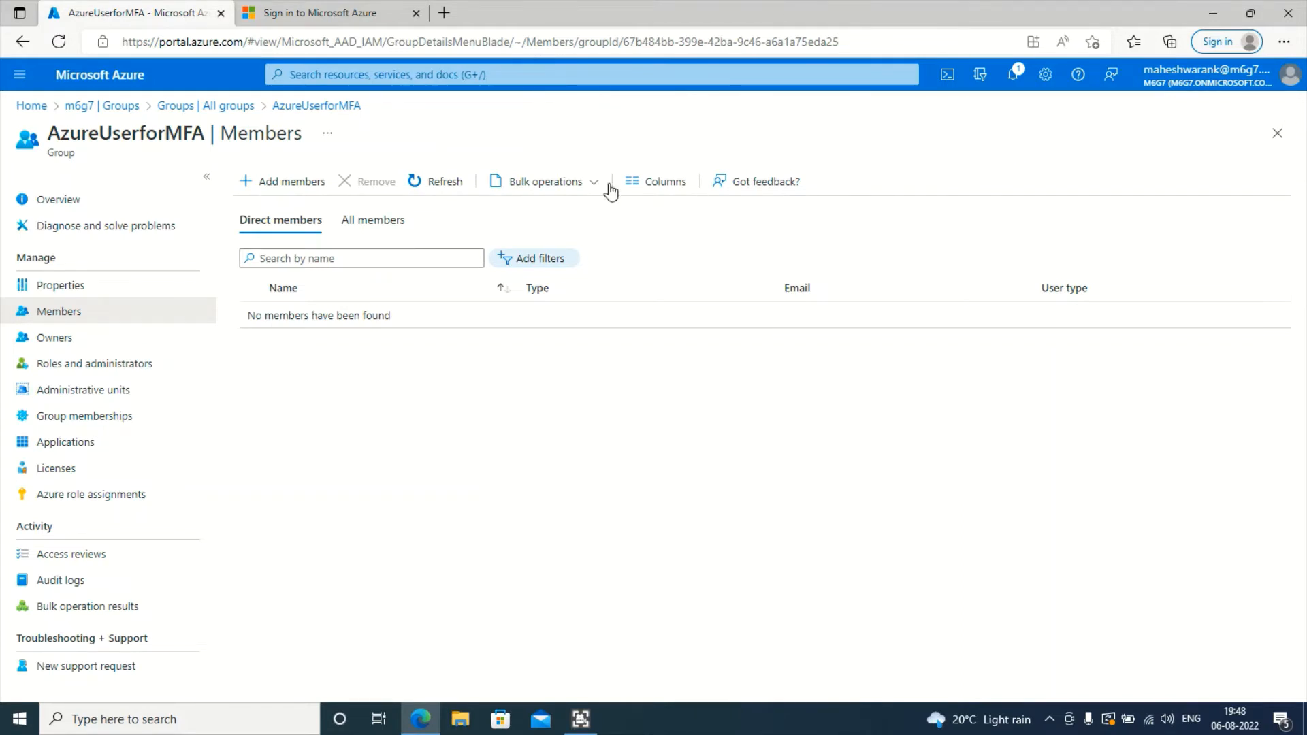
- Compare AzureUserforMFA's Direct and All members views, searching 'test' in Add members without adding anyone
{"action": "left_click", "coordinate": [374, 222]}
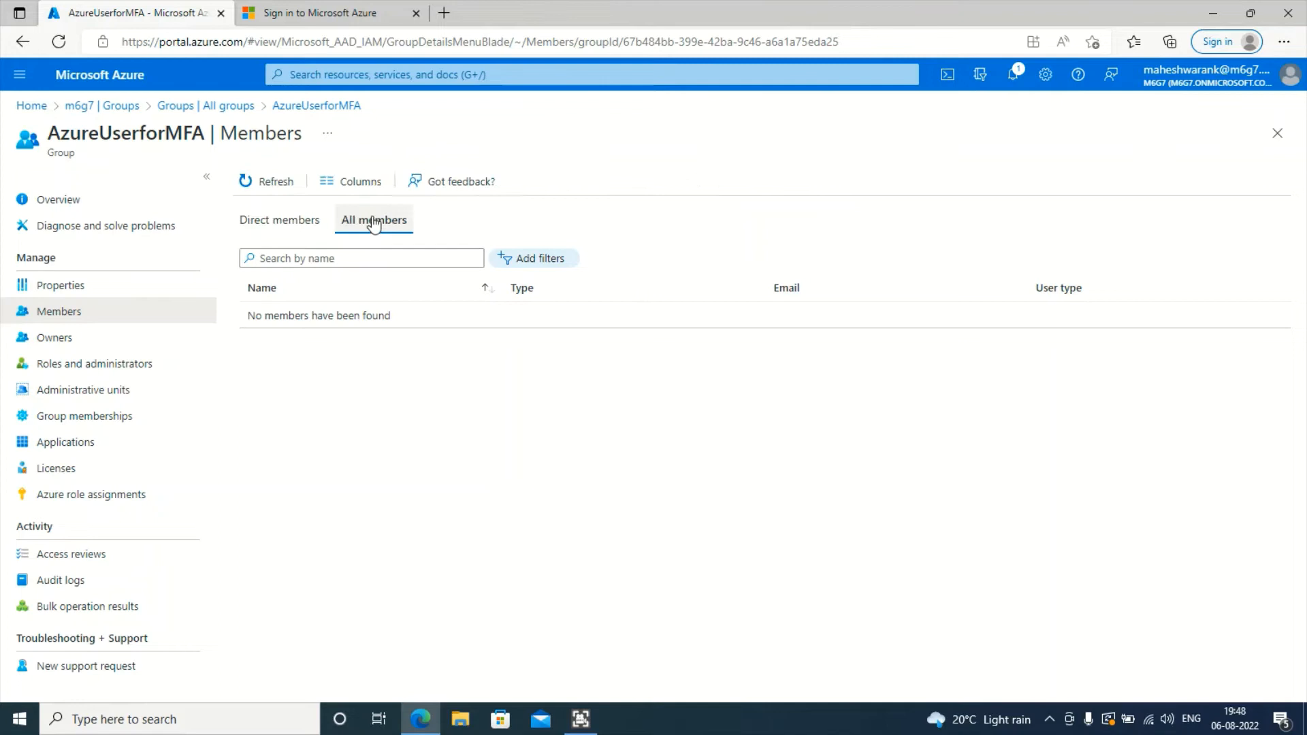
{"action": "left_click", "coordinate": [277, 226]}
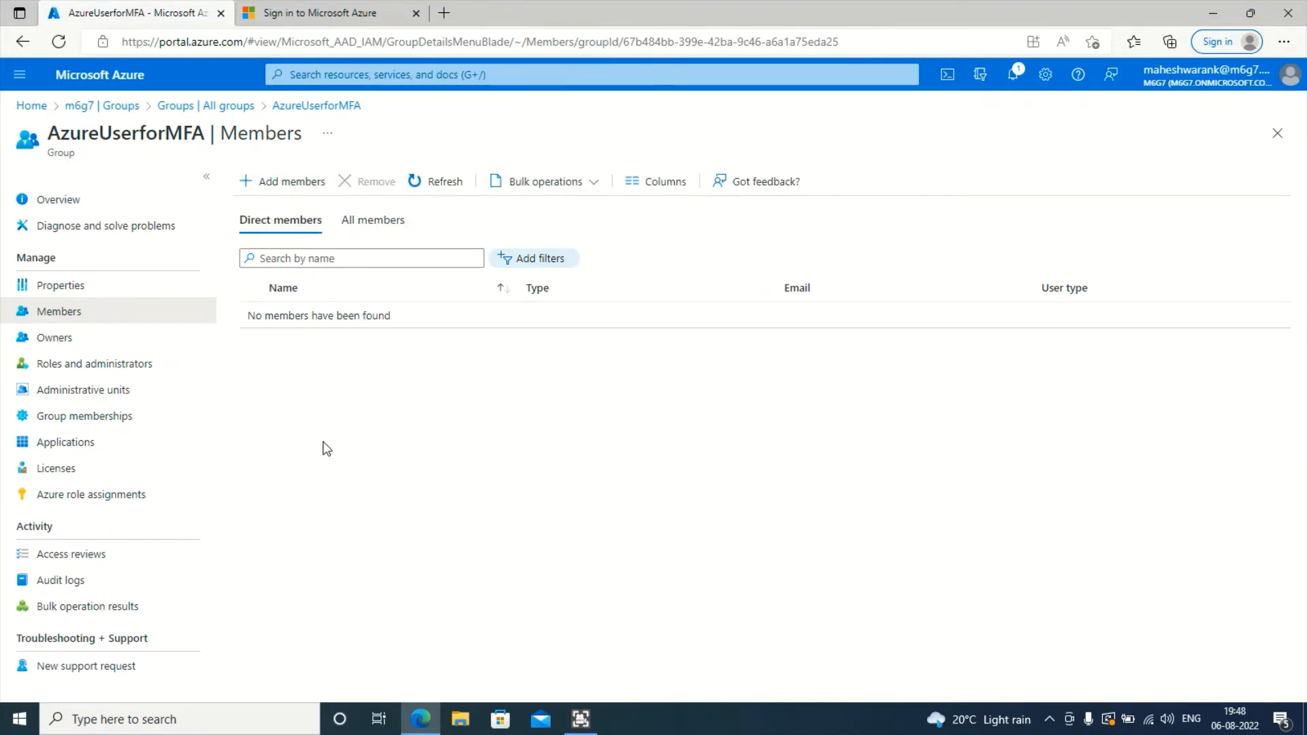
{"action": "left_click", "coordinate": [402, 226]}
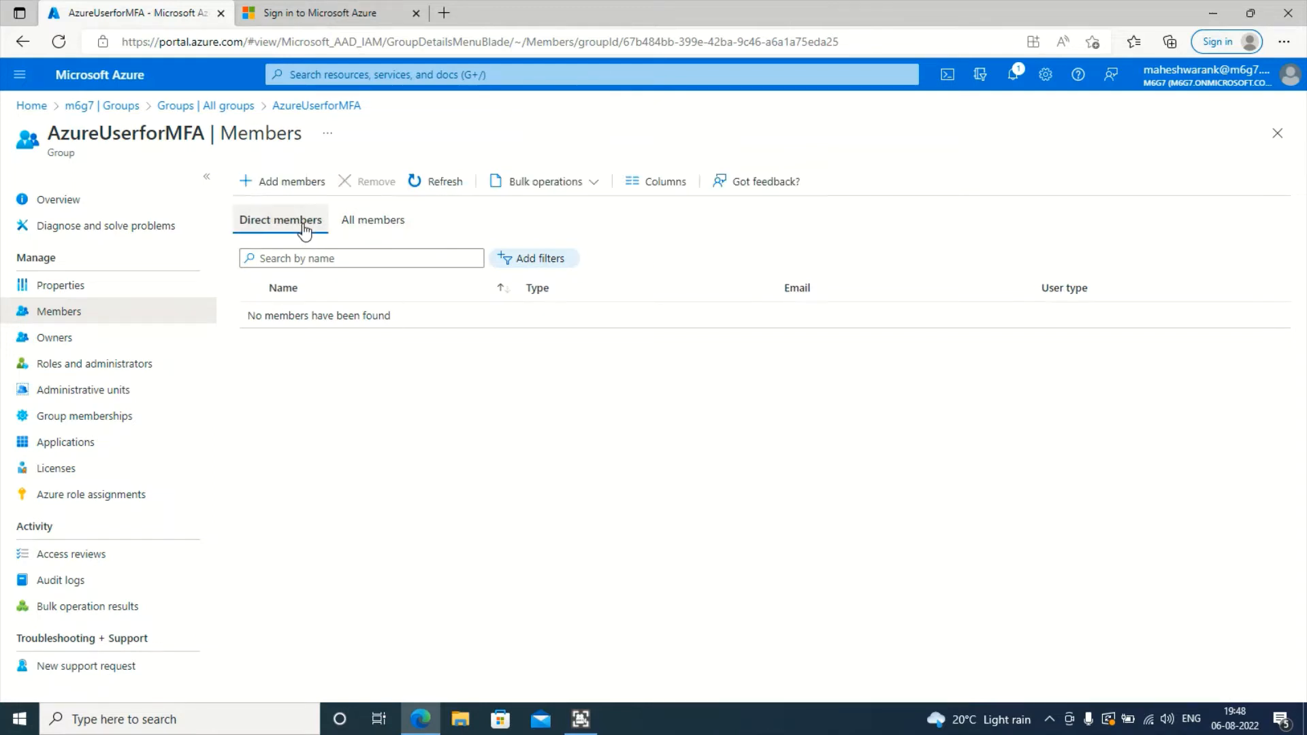
{"action": "left_click", "coordinate": [304, 187]}
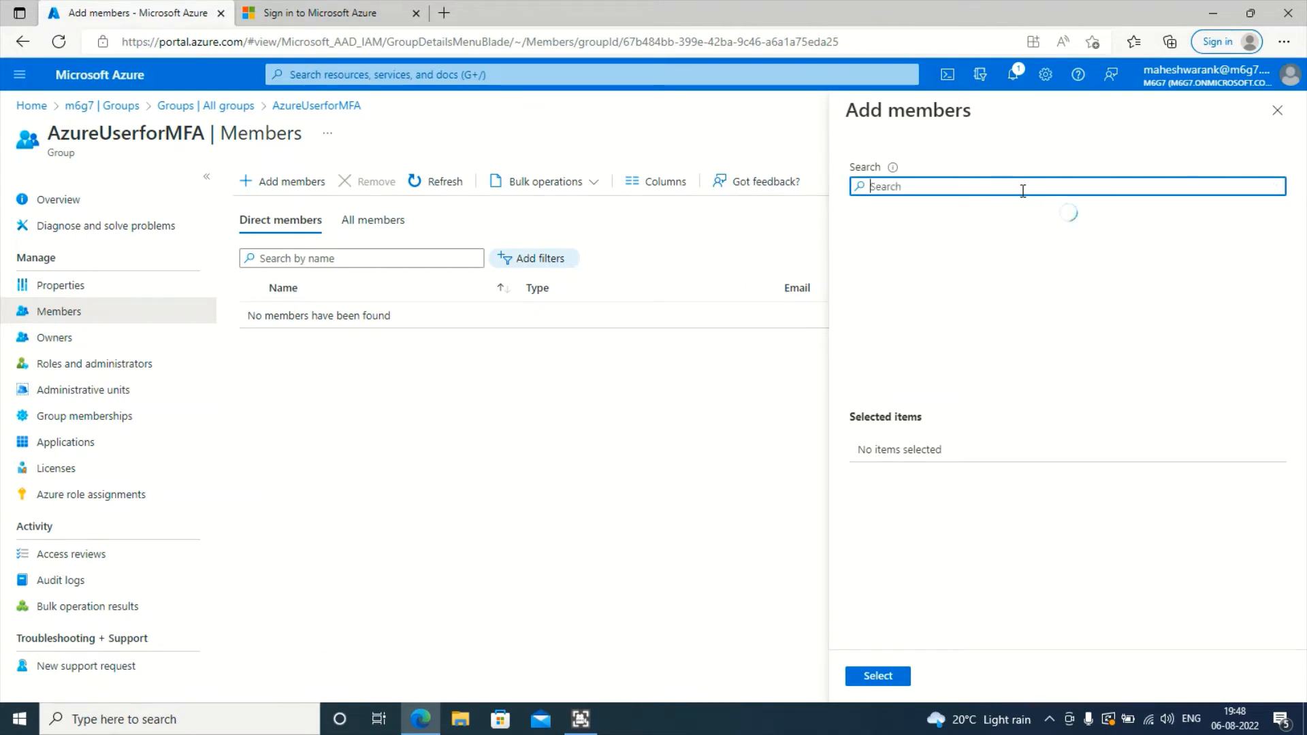
{"action": "type", "text": "test"}
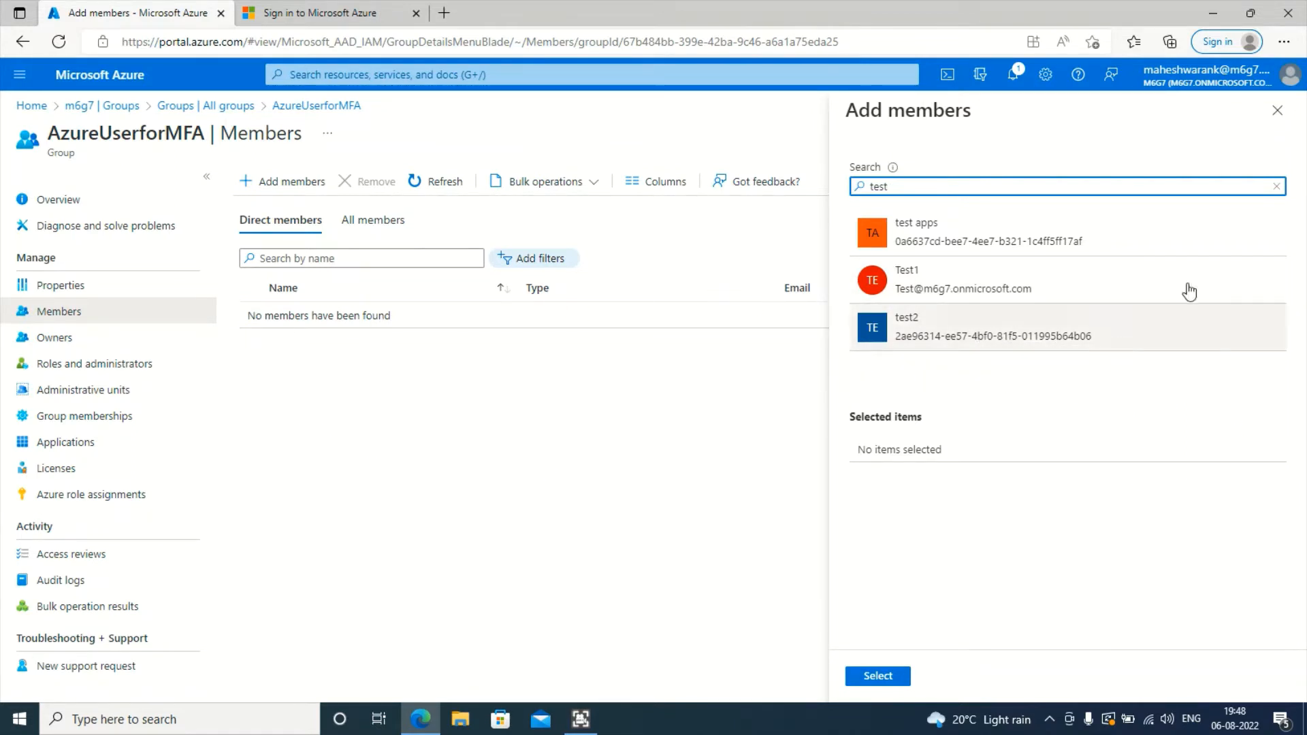
{"action": "left_click", "coordinate": [1277, 111]}
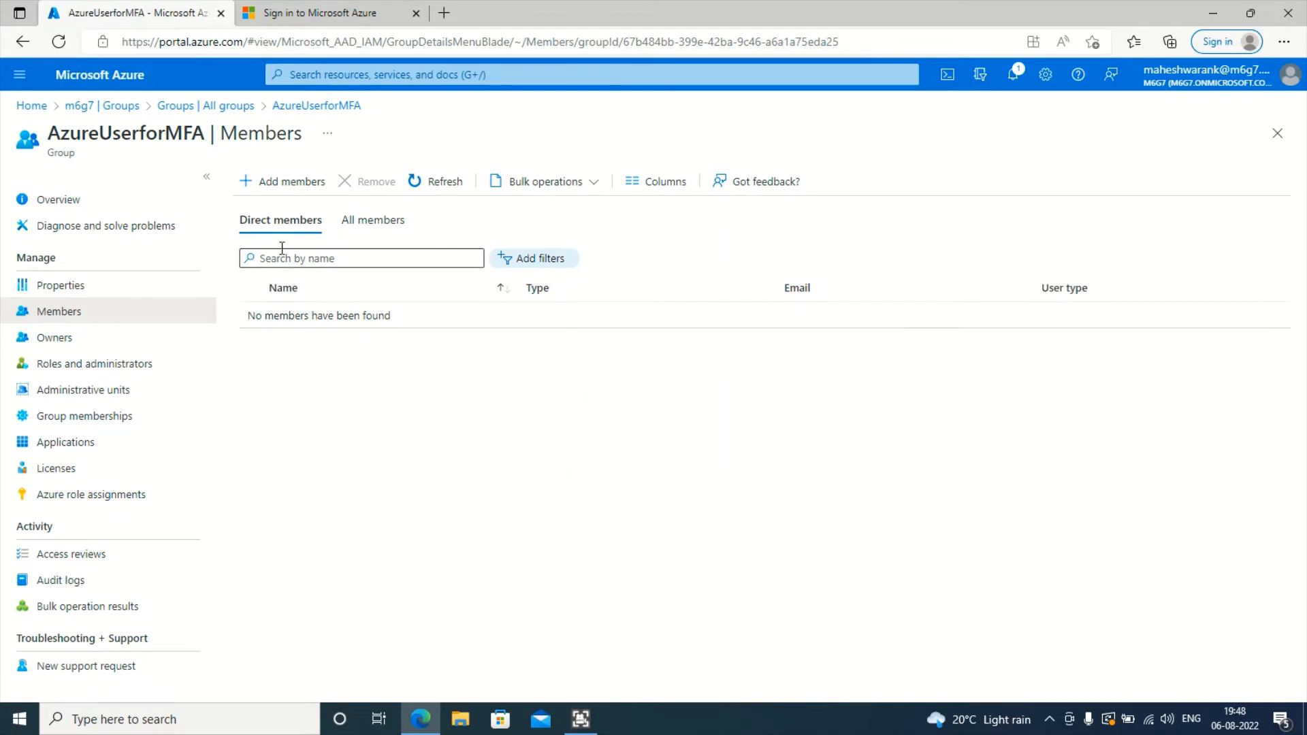
{"action": "left_click", "coordinate": [371, 225]}
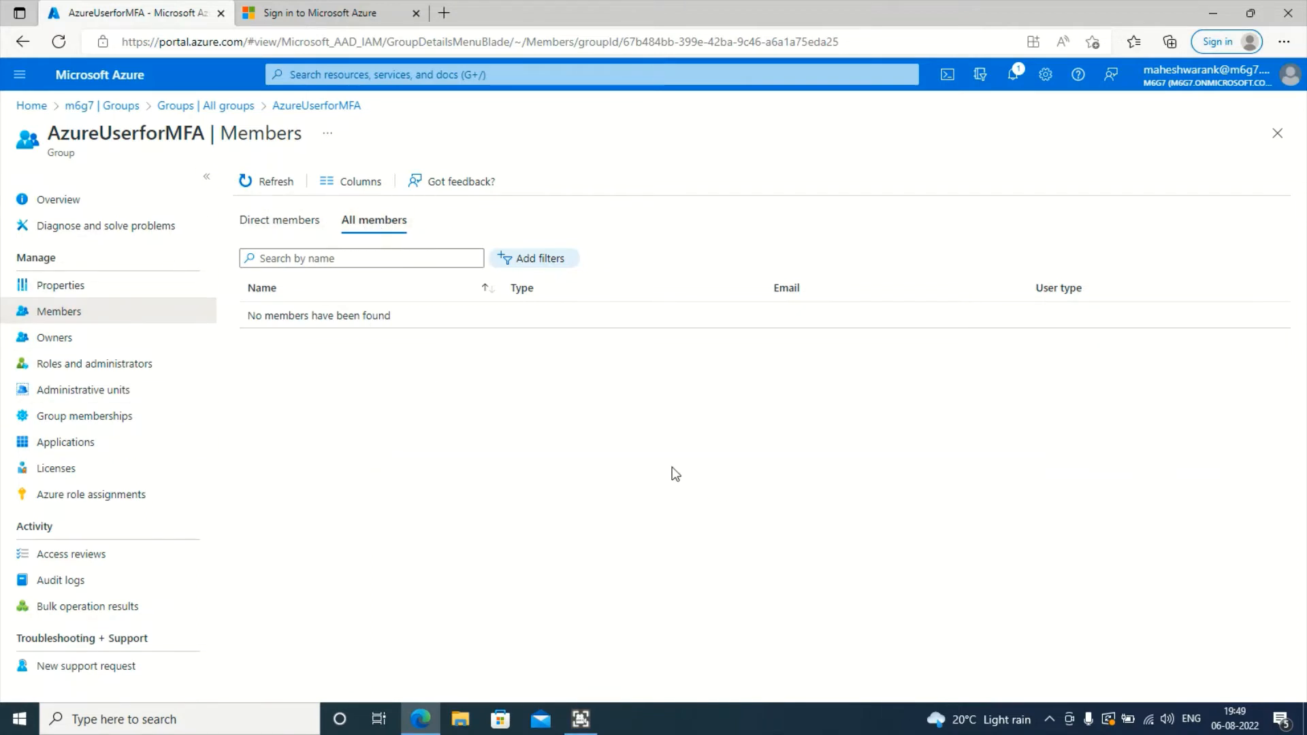
- Search 'test' in Add members and add Test1 and test2 to AzureUserforMFA
{"action": "left_click", "coordinate": [293, 231]}
{"action": "left_click", "coordinate": [272, 183]}
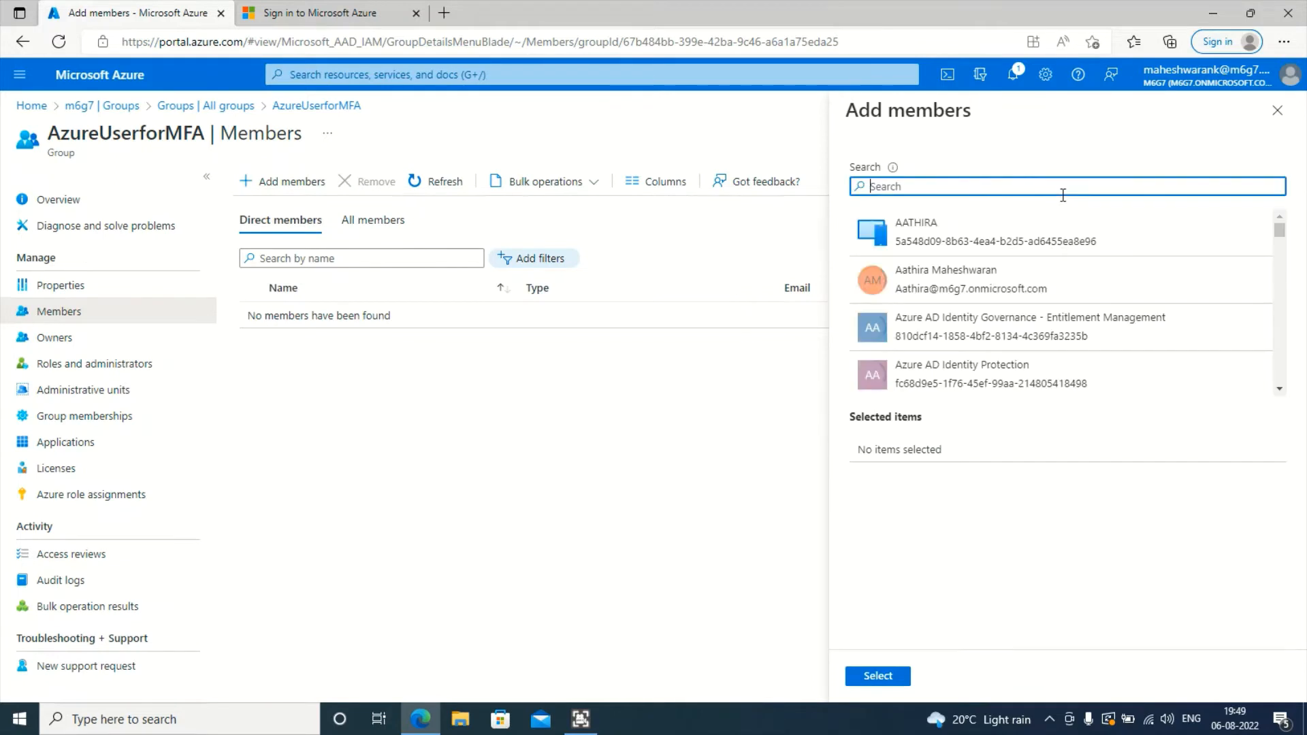
{"action": "type", "text": "tewst"}
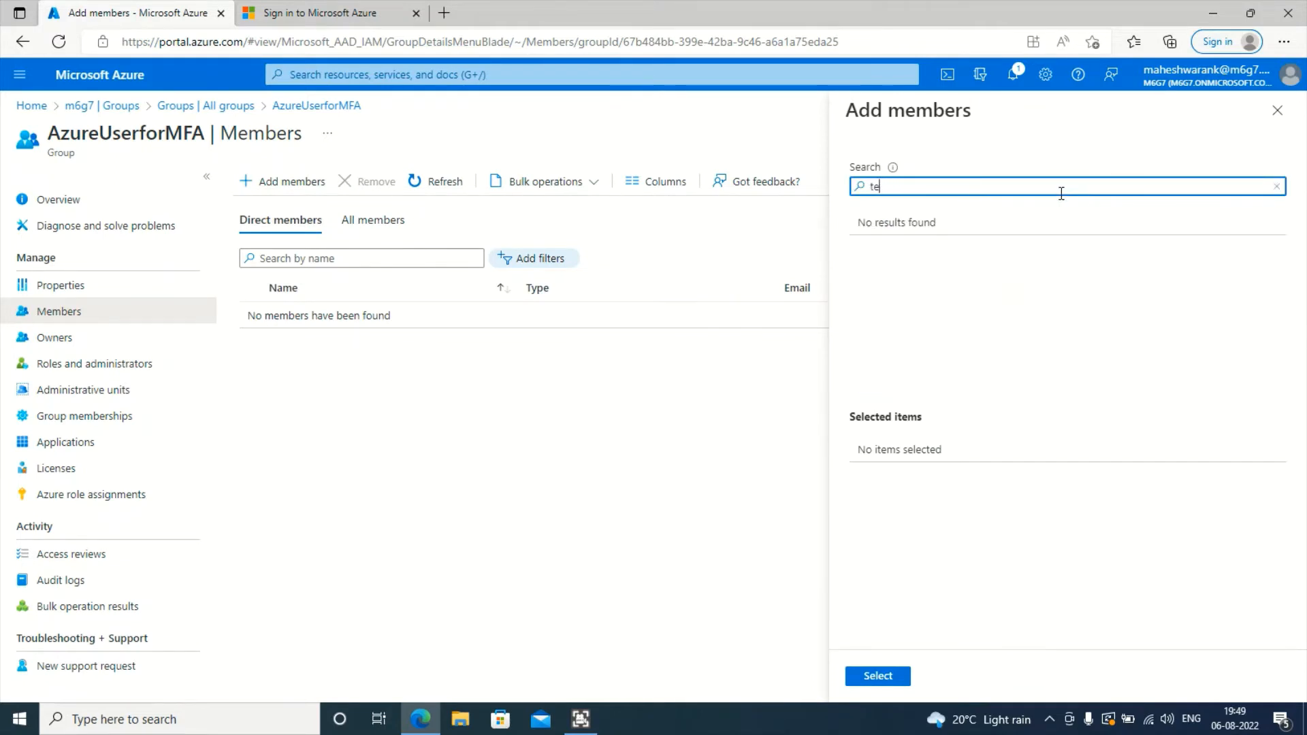
{"action": "left_click", "coordinate": [966, 281]}
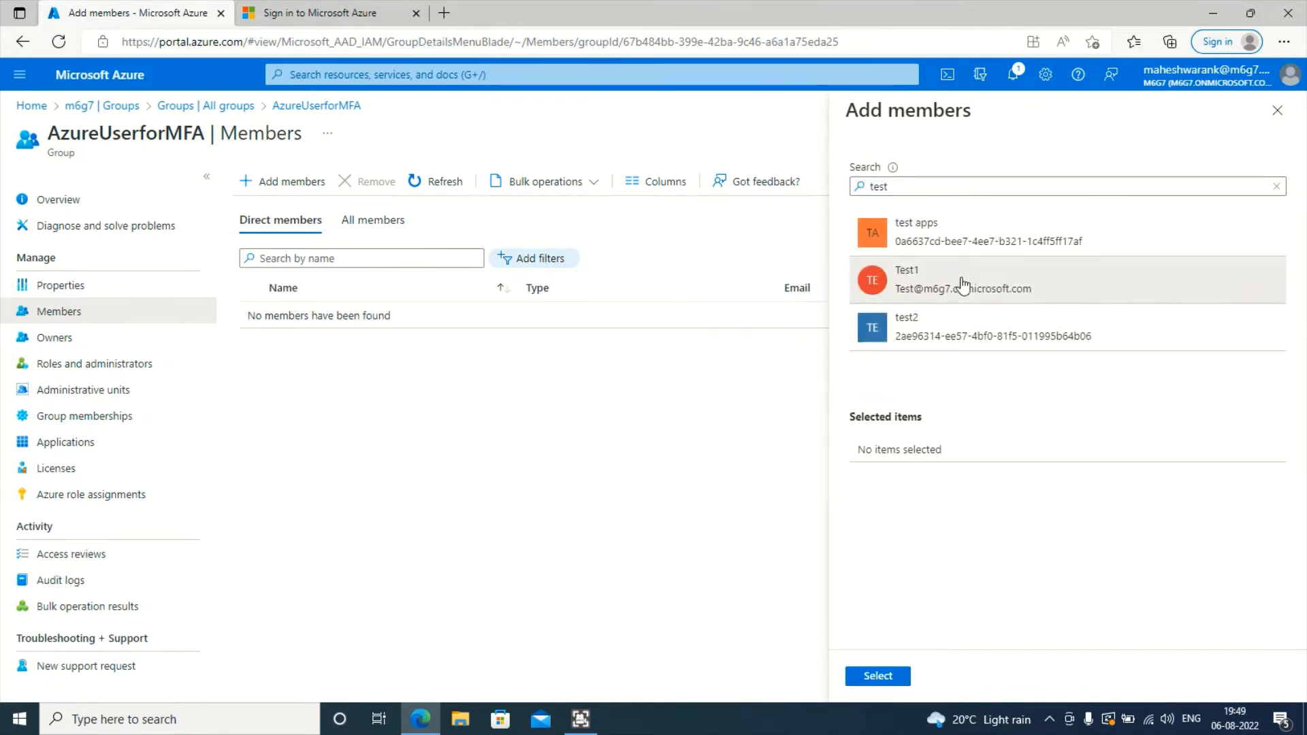
{"action": "left_click", "coordinate": [980, 343]}
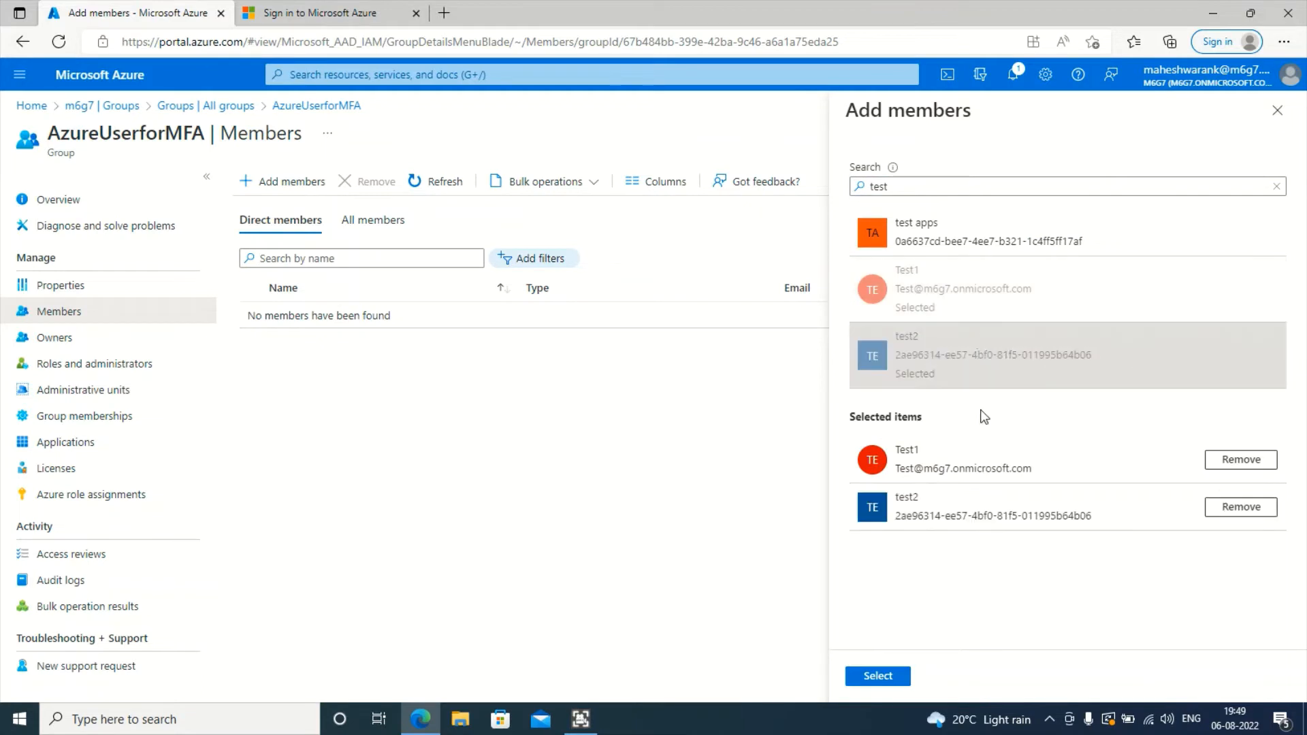
{"action": "left_click", "coordinate": [902, 670]}
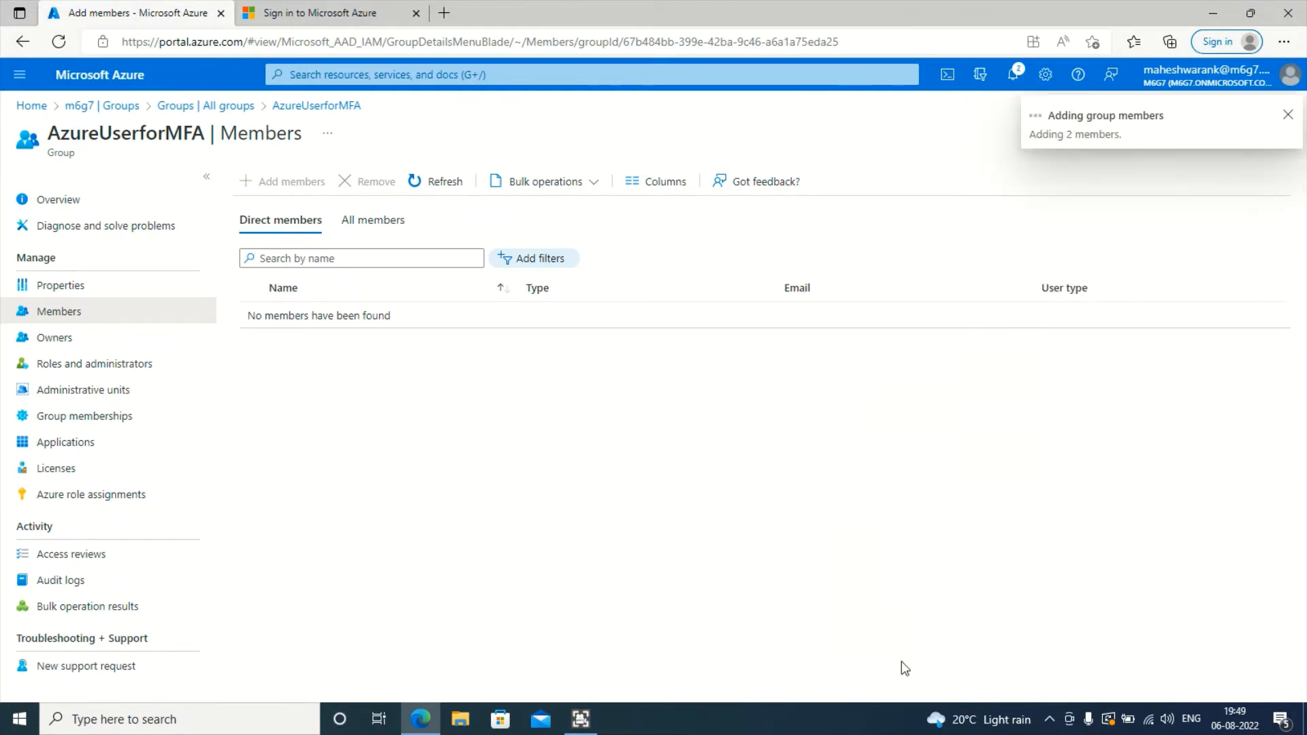
- Refresh the member list, and open then cancel a bulk import of members
{"action": "left_click", "coordinate": [438, 179]}
{"action": "left_click", "coordinate": [438, 179]}
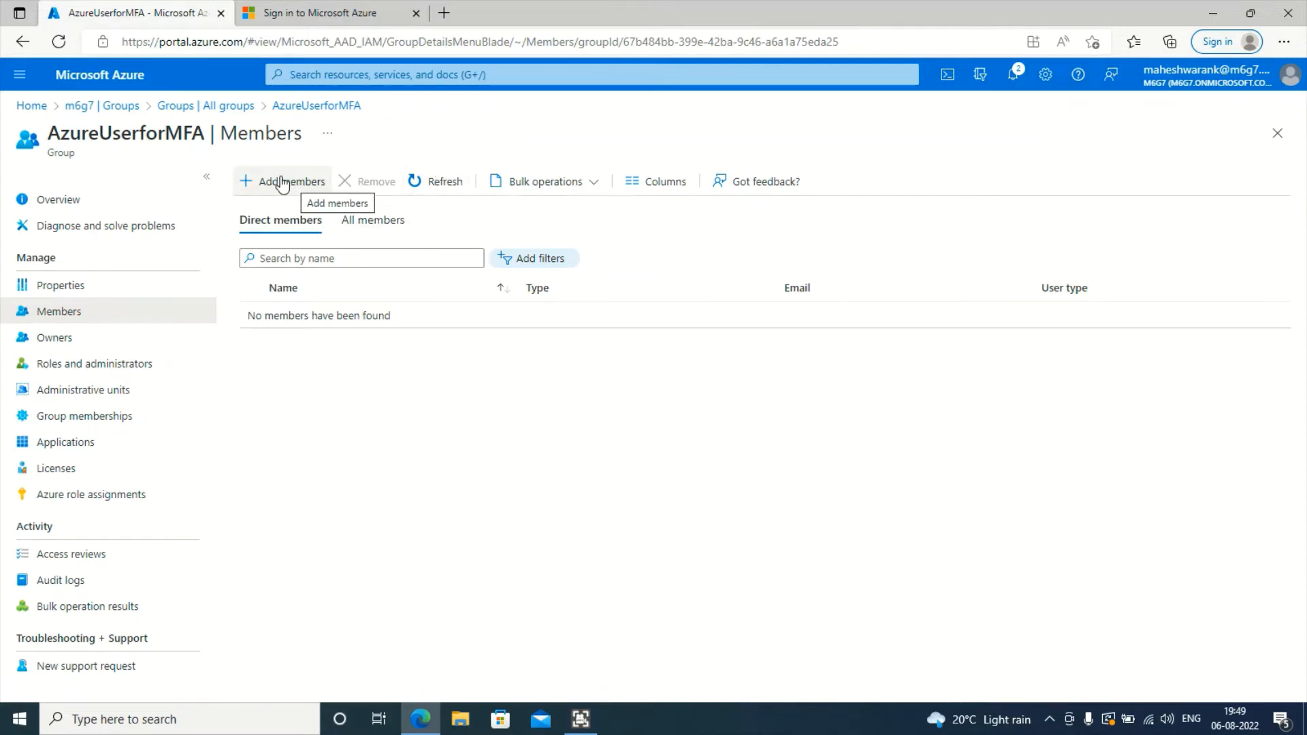
{"action": "left_click", "coordinate": [575, 185]}
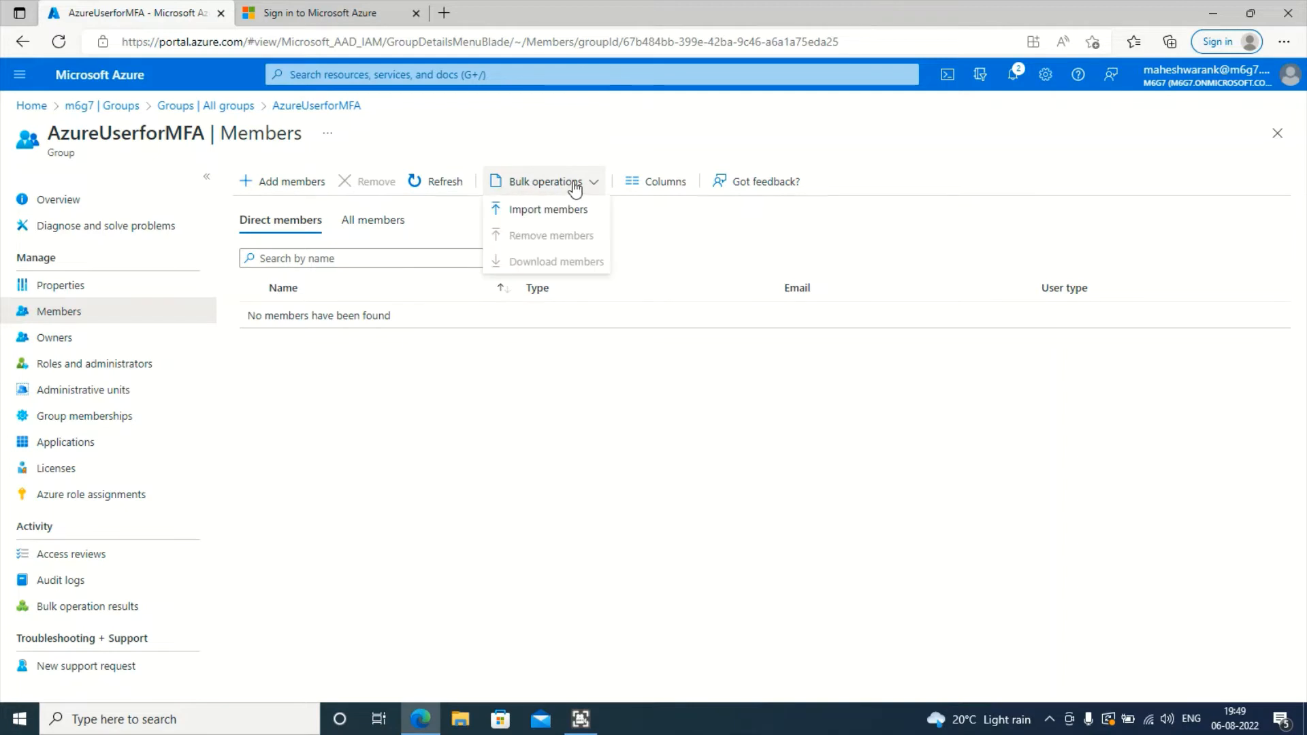
{"action": "left_click", "coordinate": [539, 215]}
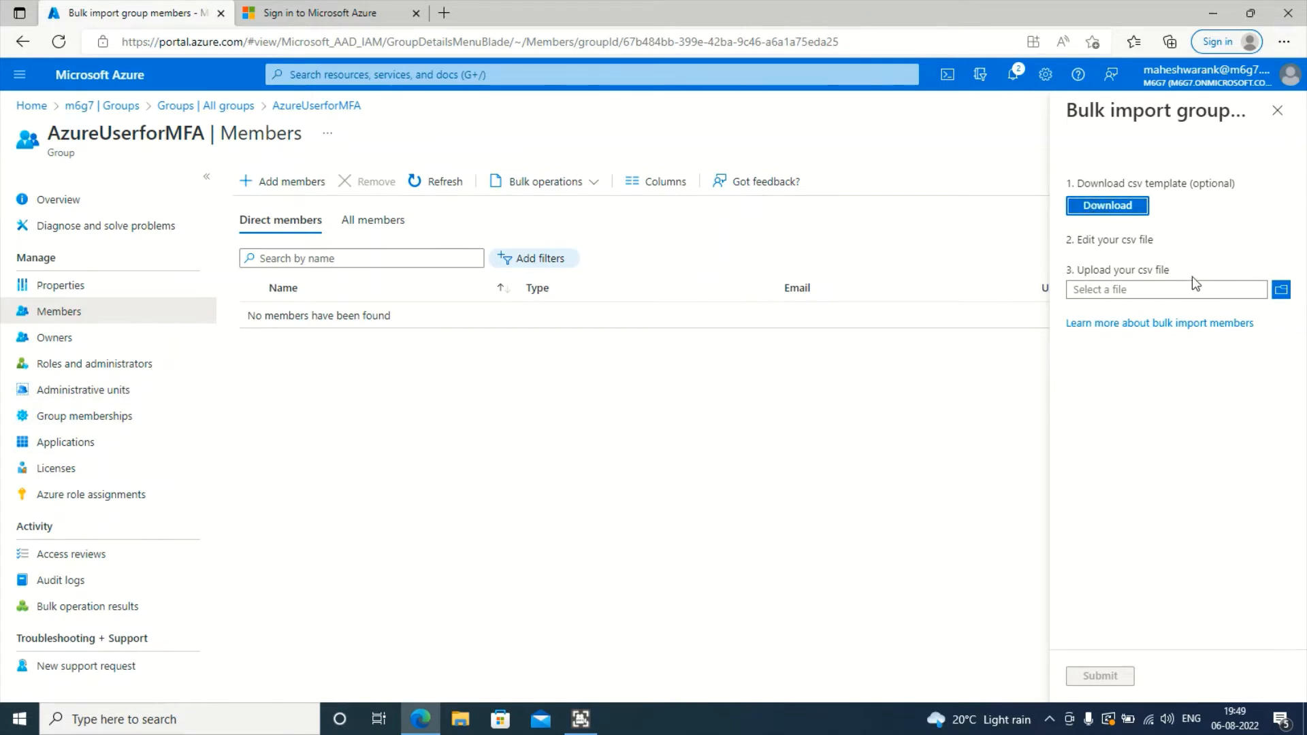
{"action": "left_click", "coordinate": [1276, 110]}
{"action": "left_click", "coordinate": [464, 179]}
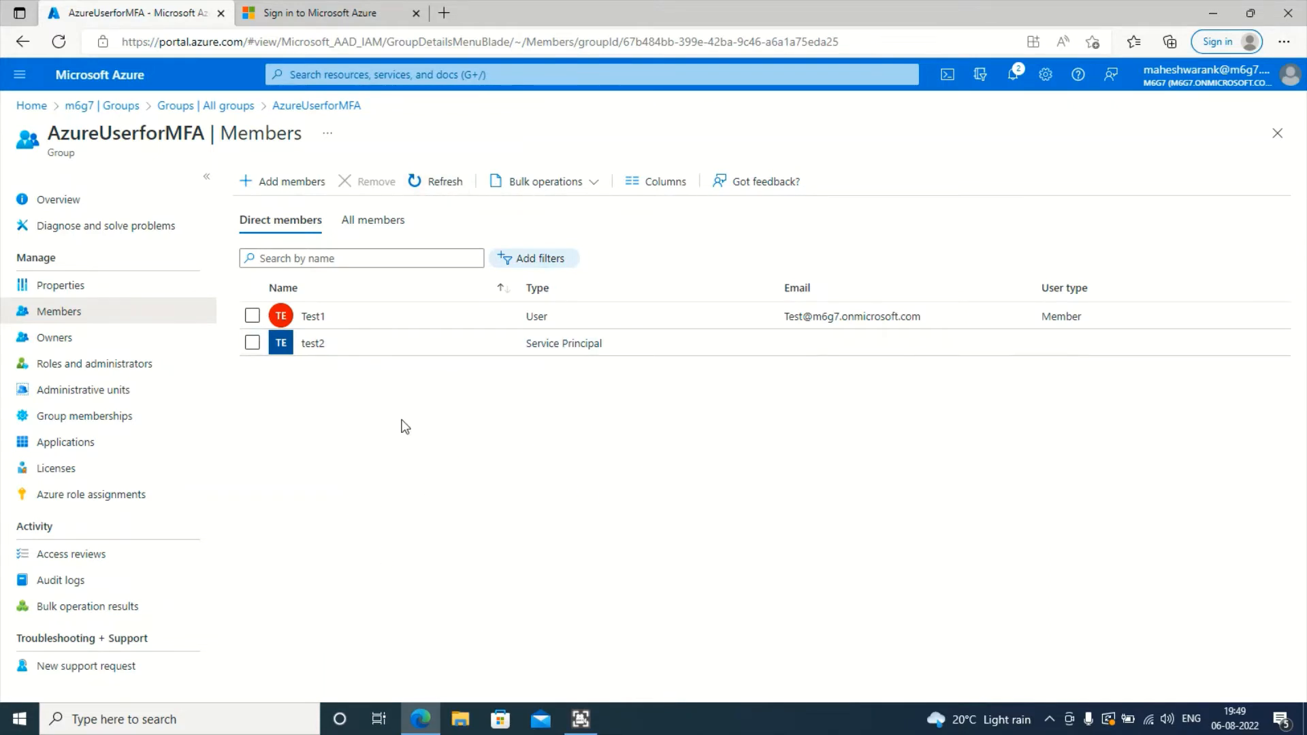
- Confirm Test1 and test2 in the All and Direct members views, then view the group's owners
{"action": "left_click", "coordinate": [401, 214]}
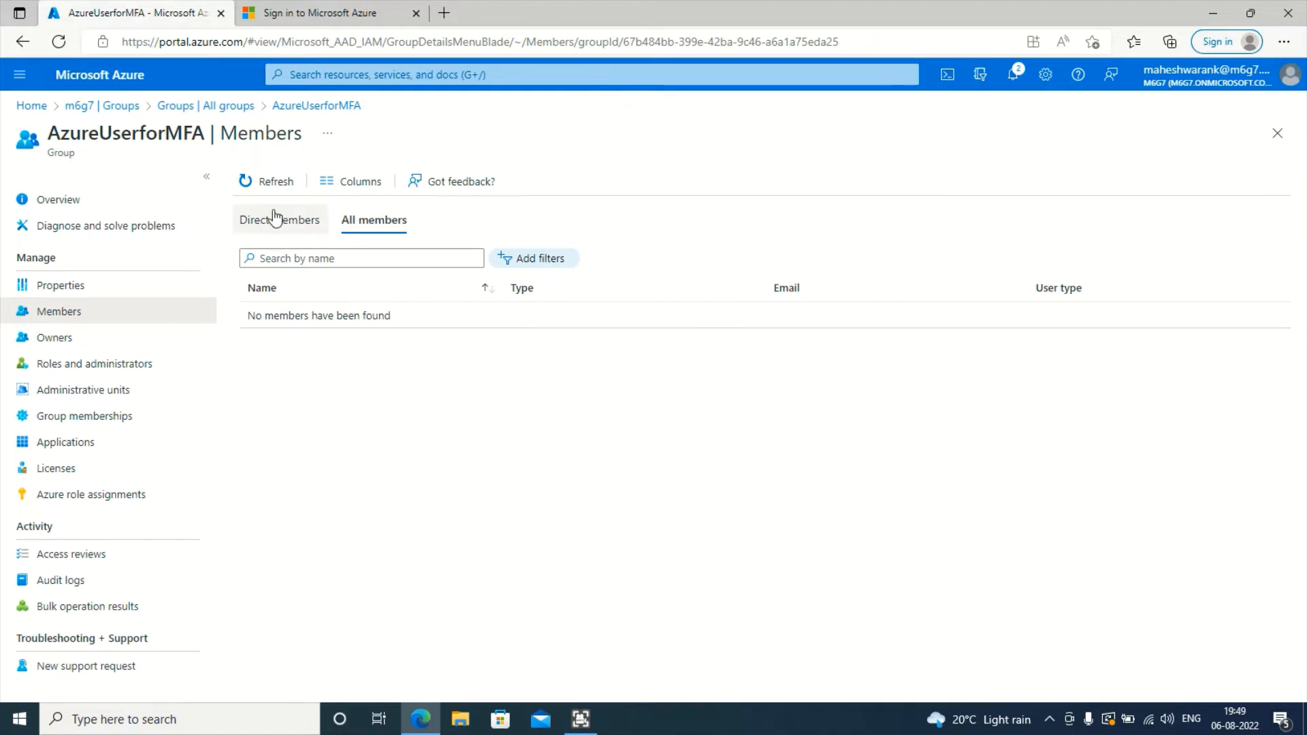
{"action": "left_click", "coordinate": [248, 180]}
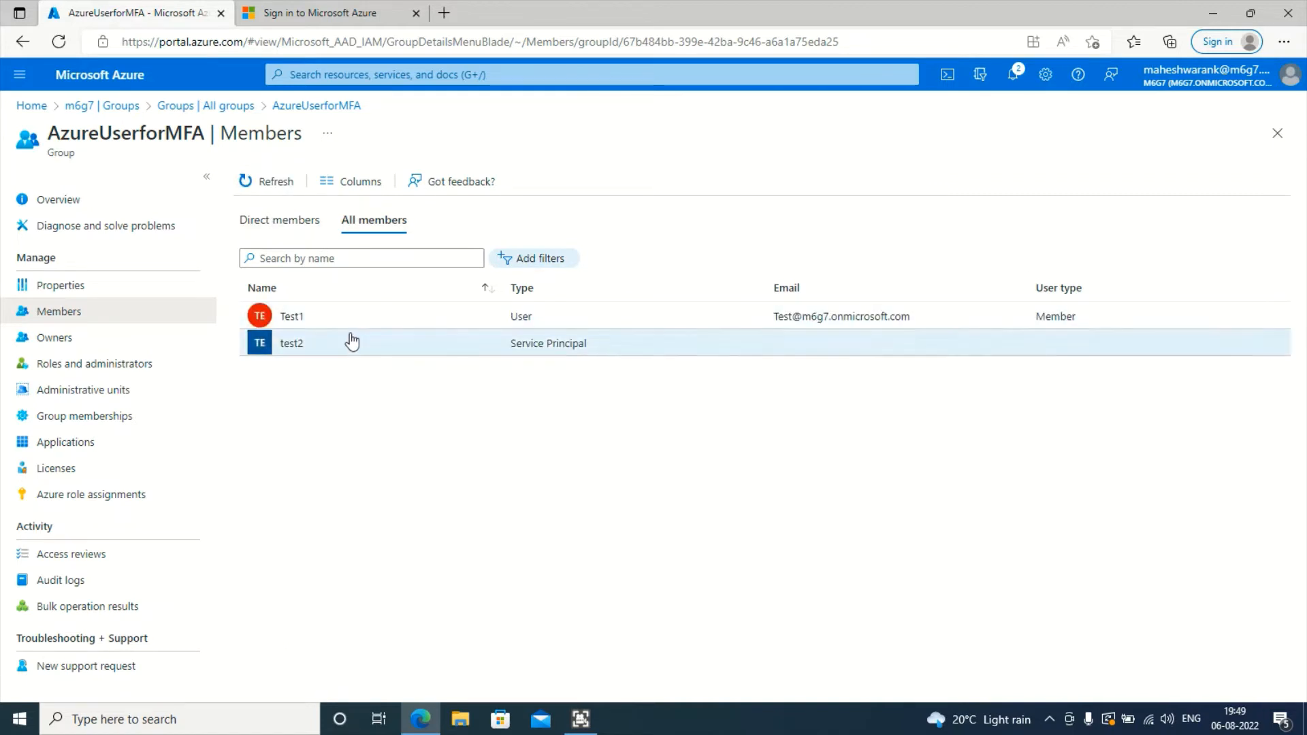
{"action": "left_click", "coordinate": [280, 220]}
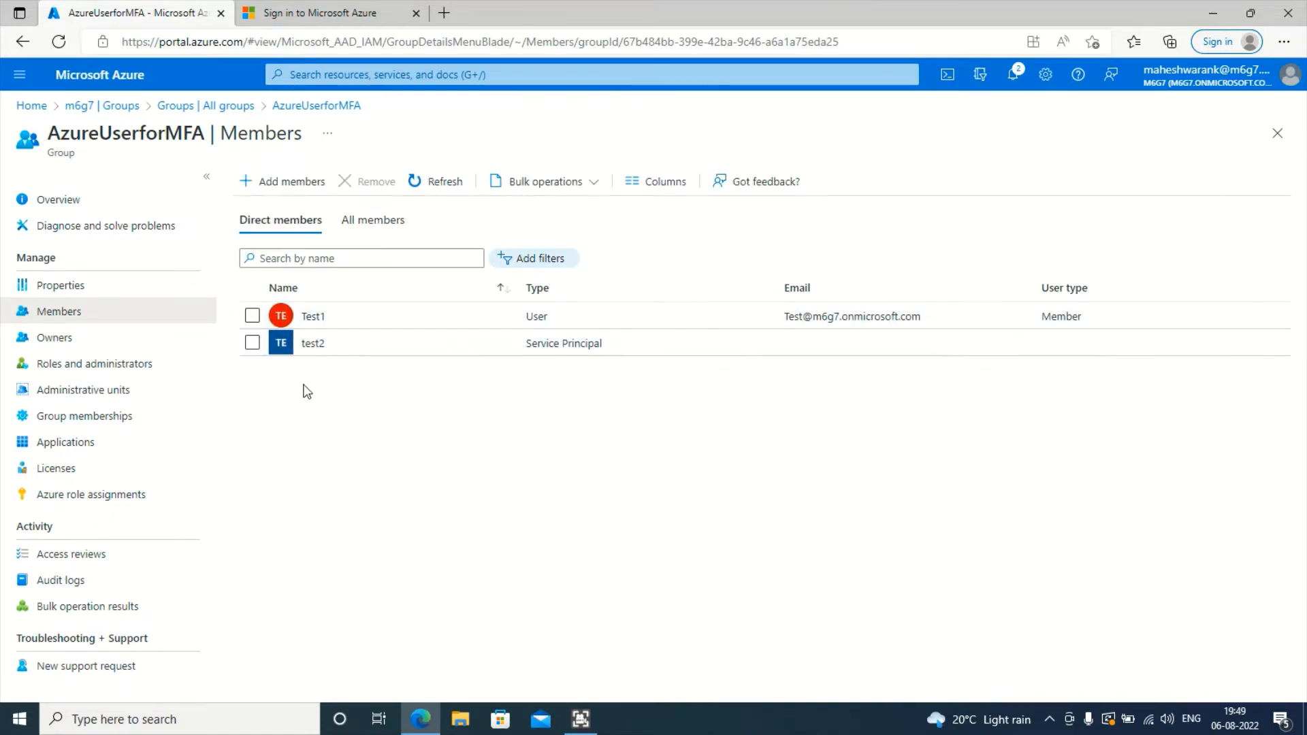
{"action": "left_click", "coordinate": [373, 219]}
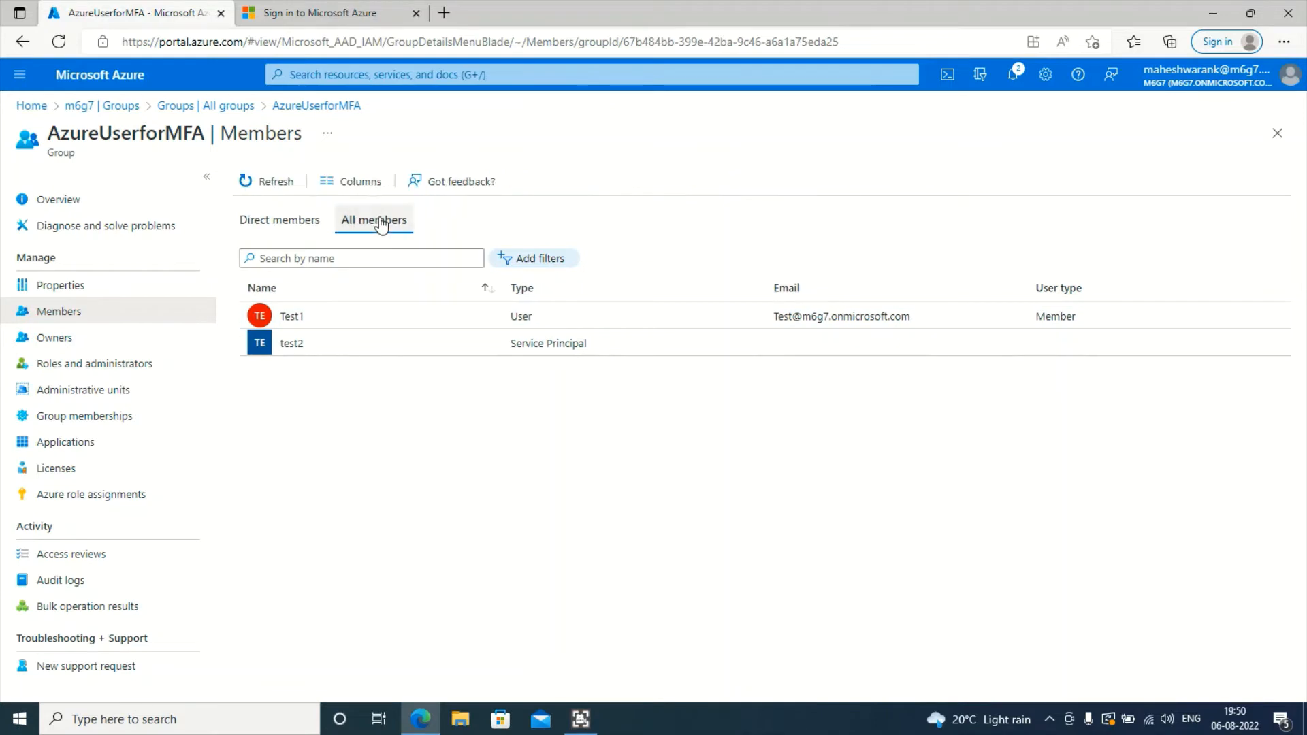
{"action": "left_click", "coordinate": [294, 226]}
{"action": "left_click", "coordinate": [131, 344]}
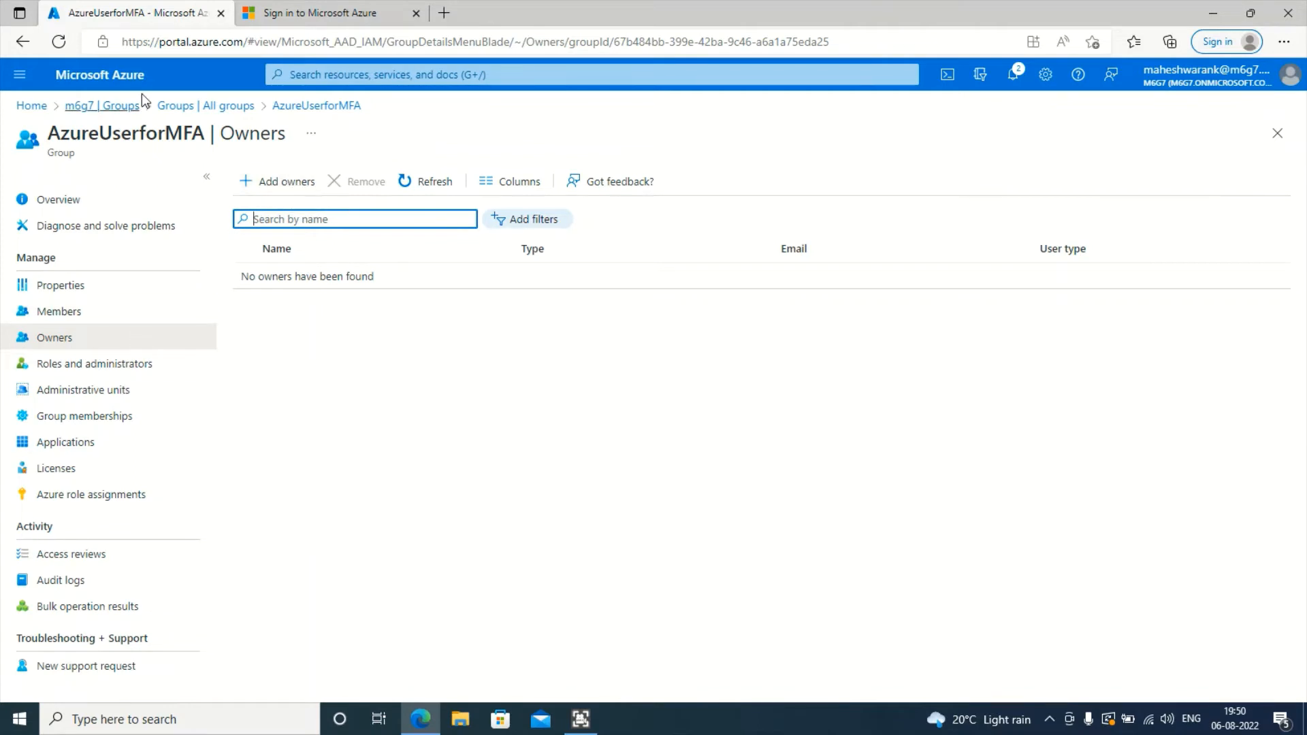
- Make the chosen user an owner of AzureUserforMFA
{"action": "left_click", "coordinate": [317, 188]}
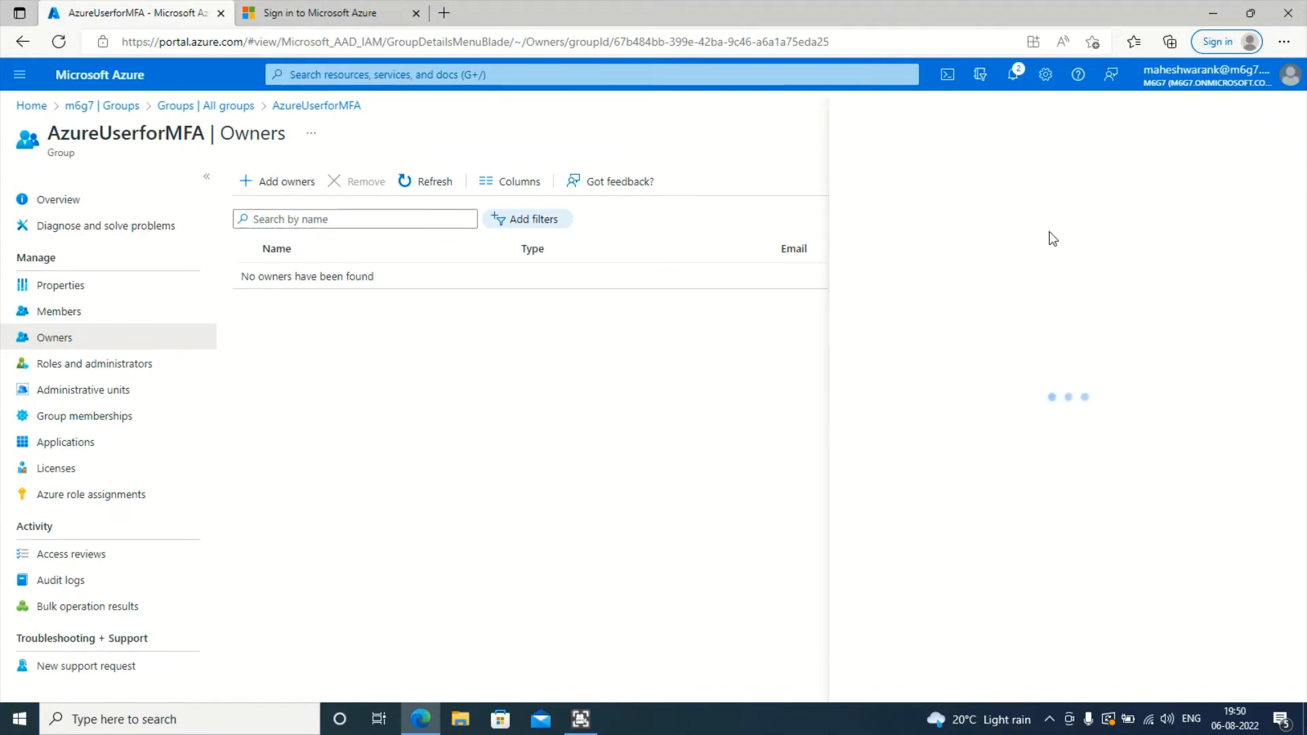
{"action": "left_click", "coordinate": [1067, 250]}
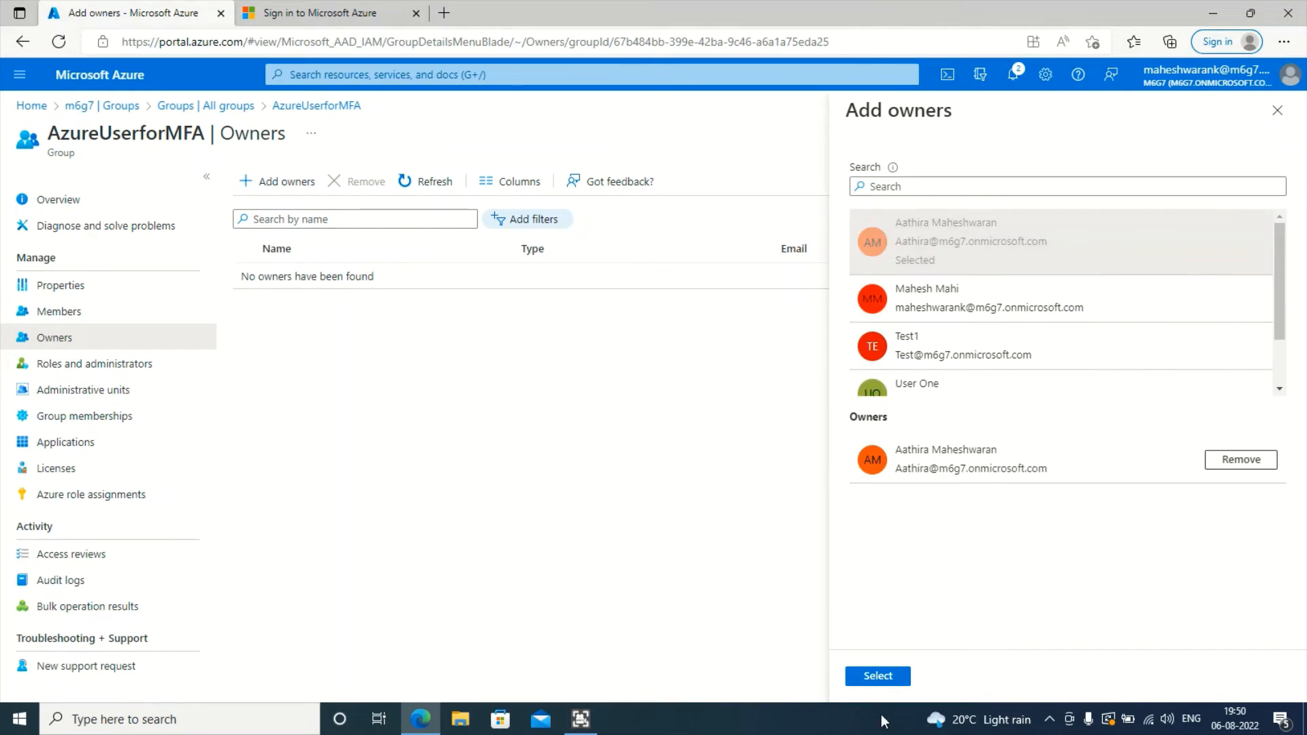
{"action": "left_click", "coordinate": [879, 675]}
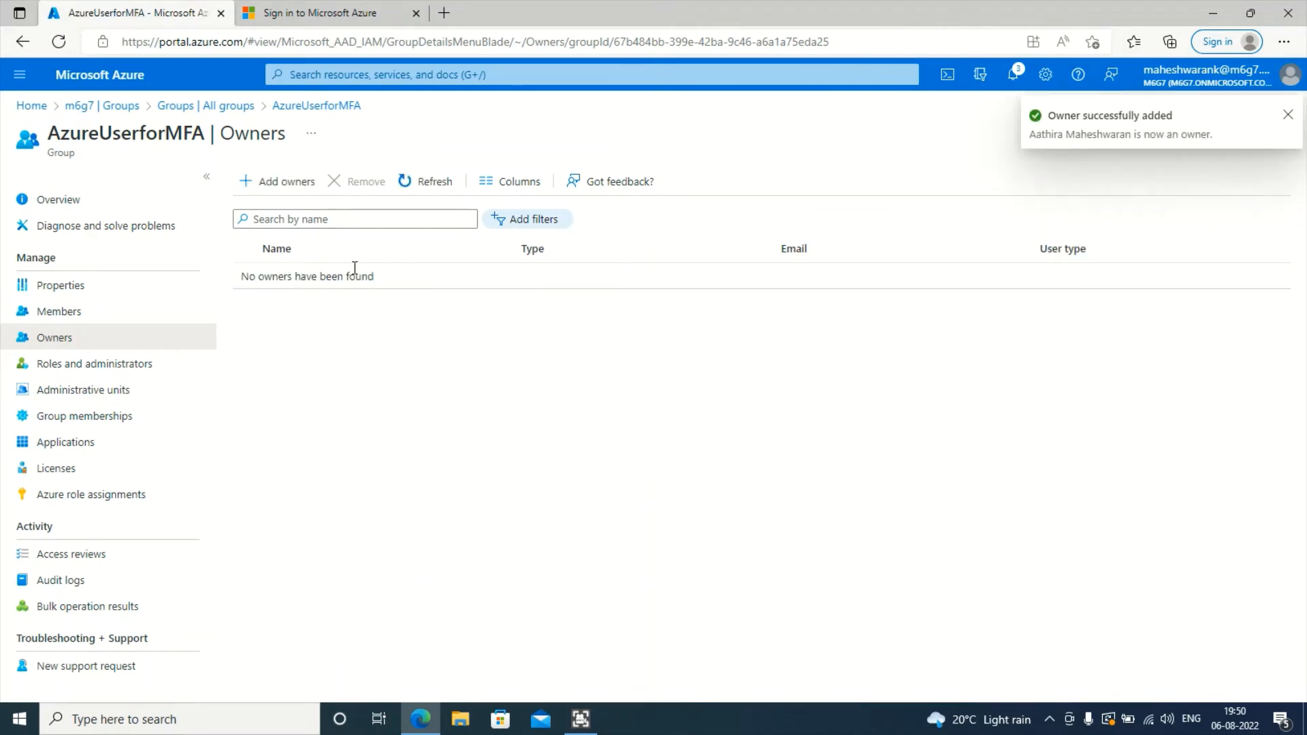
- Refresh the owners list until the new owner appears, then view Roles and administrators
{"action": "left_click", "coordinate": [415, 184]}
{"action": "left_click", "coordinate": [410, 185]}
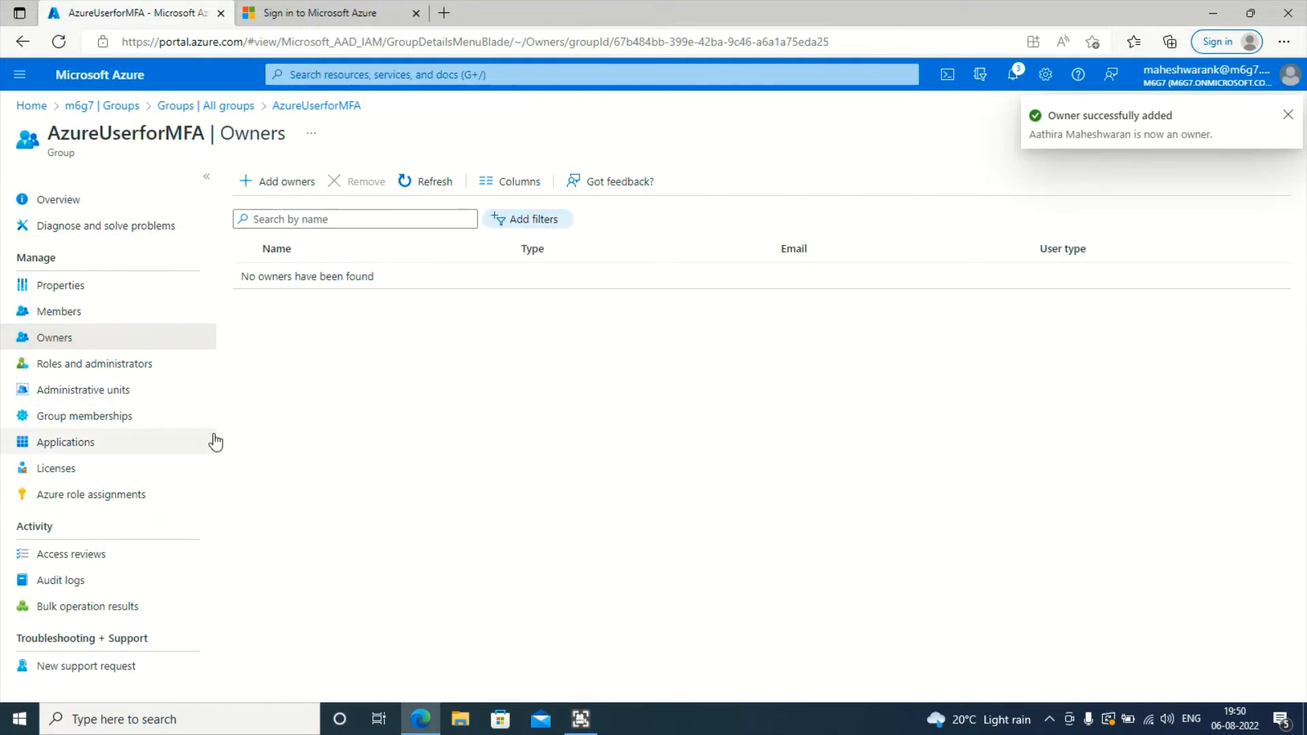
{"action": "left_click", "coordinate": [396, 183]}
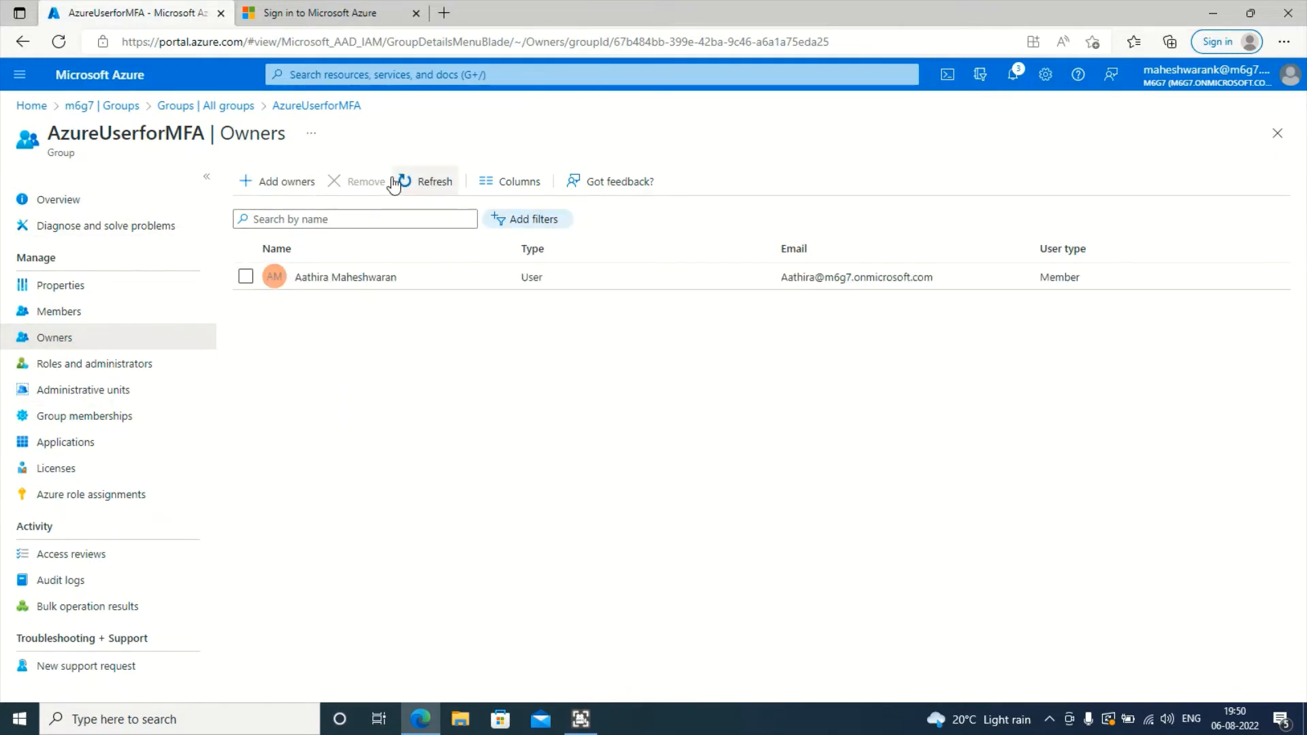
{"action": "left_click", "coordinate": [131, 370]}
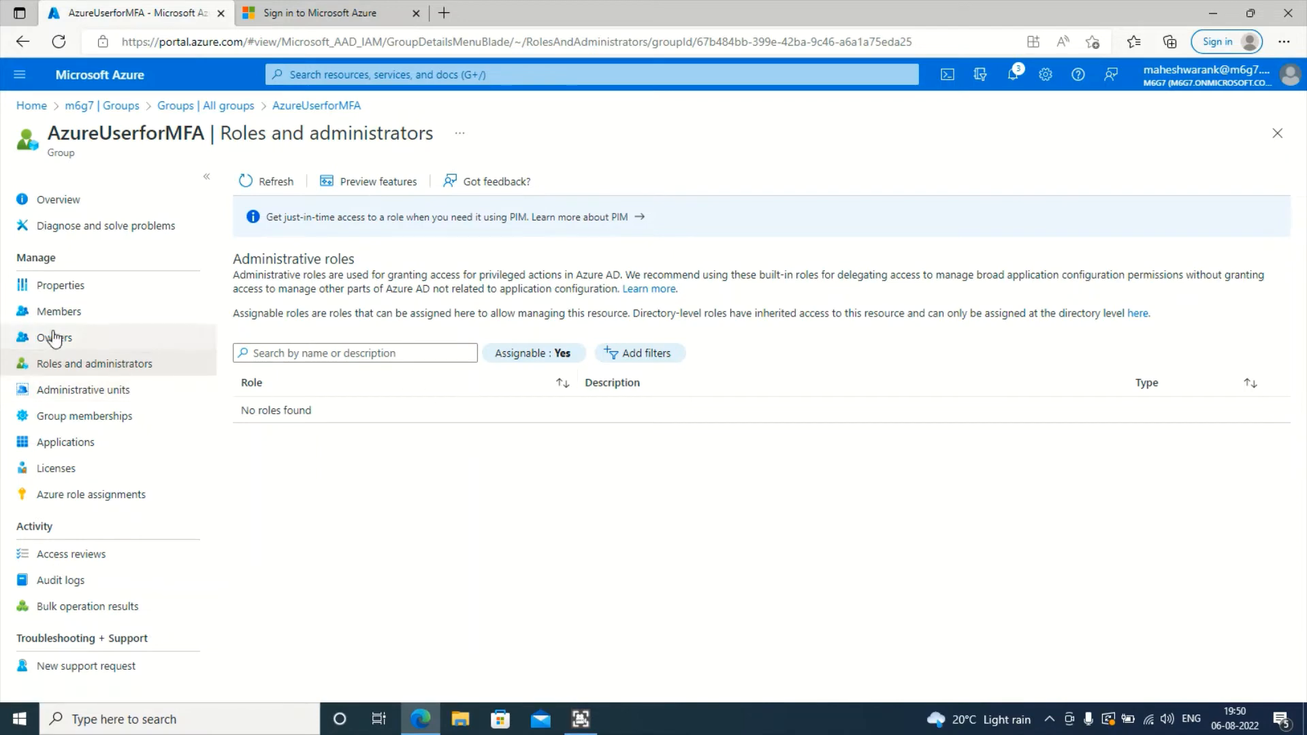
- View the groups that AzureUserforMFA belongs to on its Group memberships page
{"action": "left_click_drag", "start_coordinate": [52, 129], "coordinate": [204, 129]}
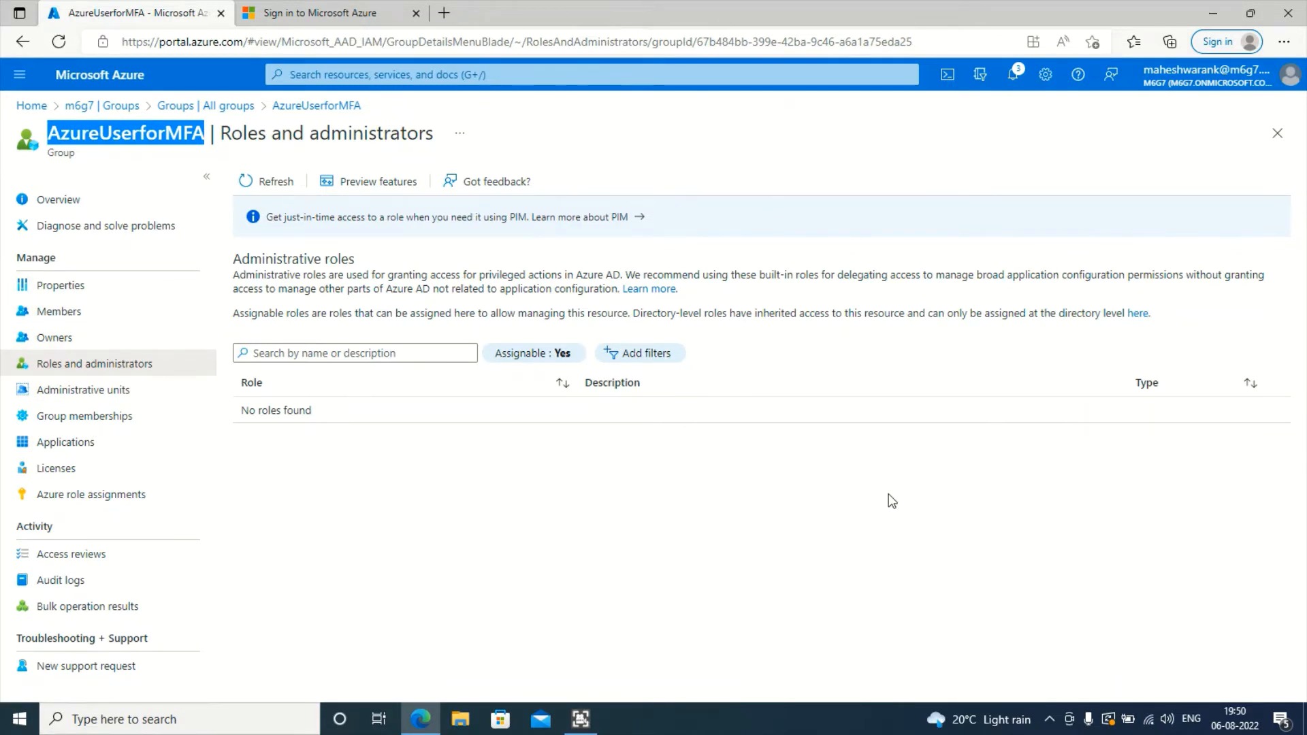
{"action": "left_click", "coordinate": [148, 423]}
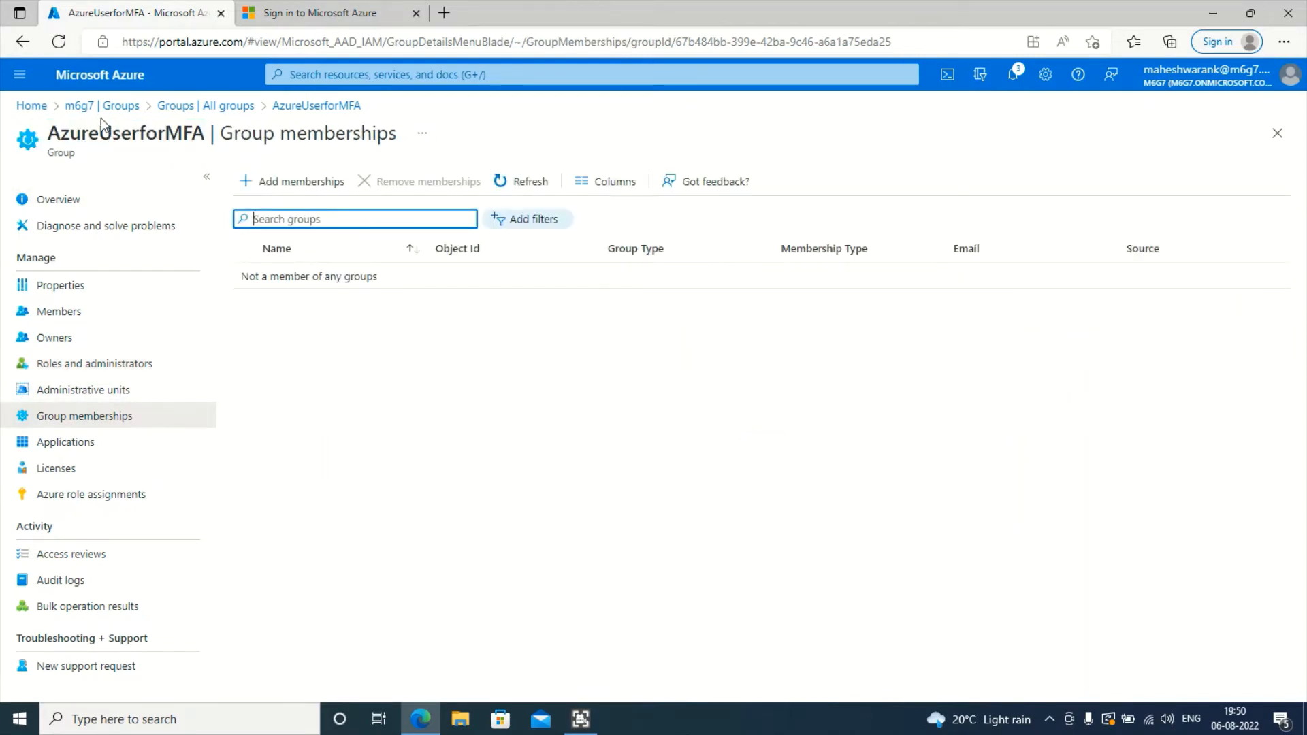
{"action": "left_click_drag", "start_coordinate": [55, 127], "coordinate": [211, 133]}
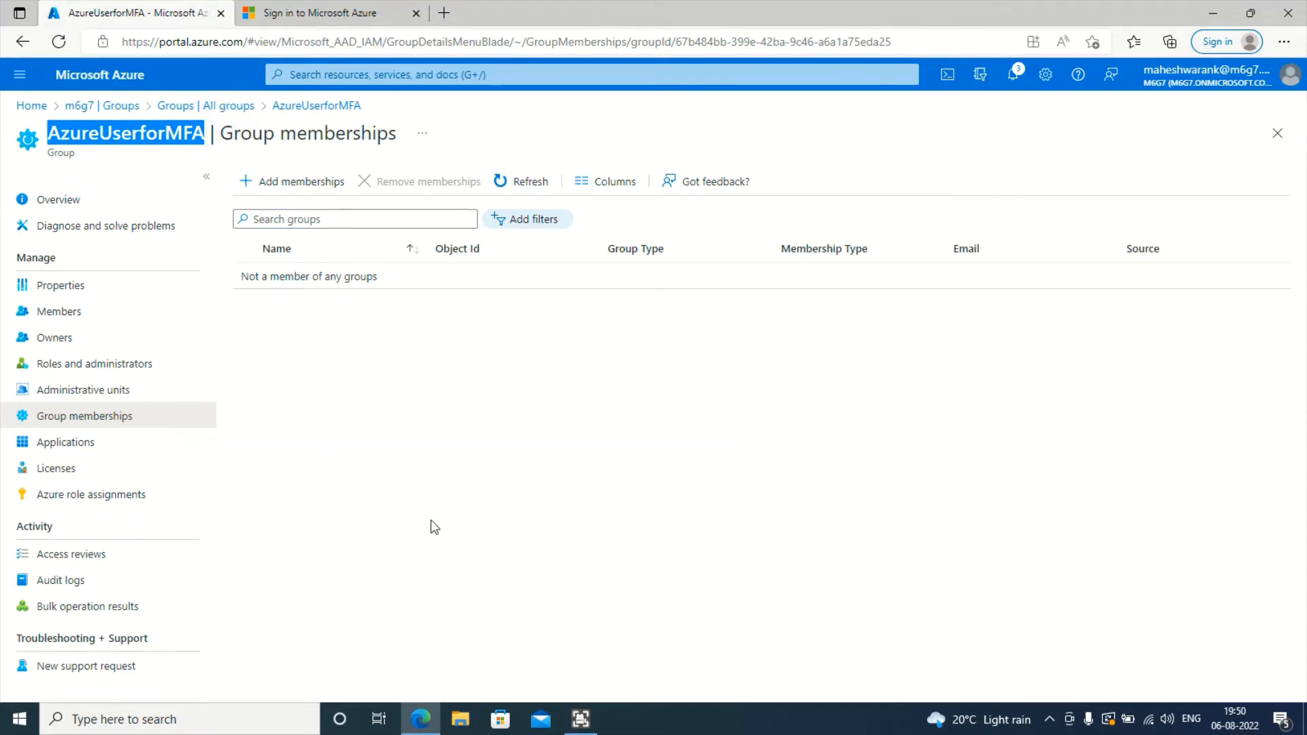
- Browse the Select groups list without adding any membership, then view the group's Applications
{"action": "left_click", "coordinate": [303, 182]}
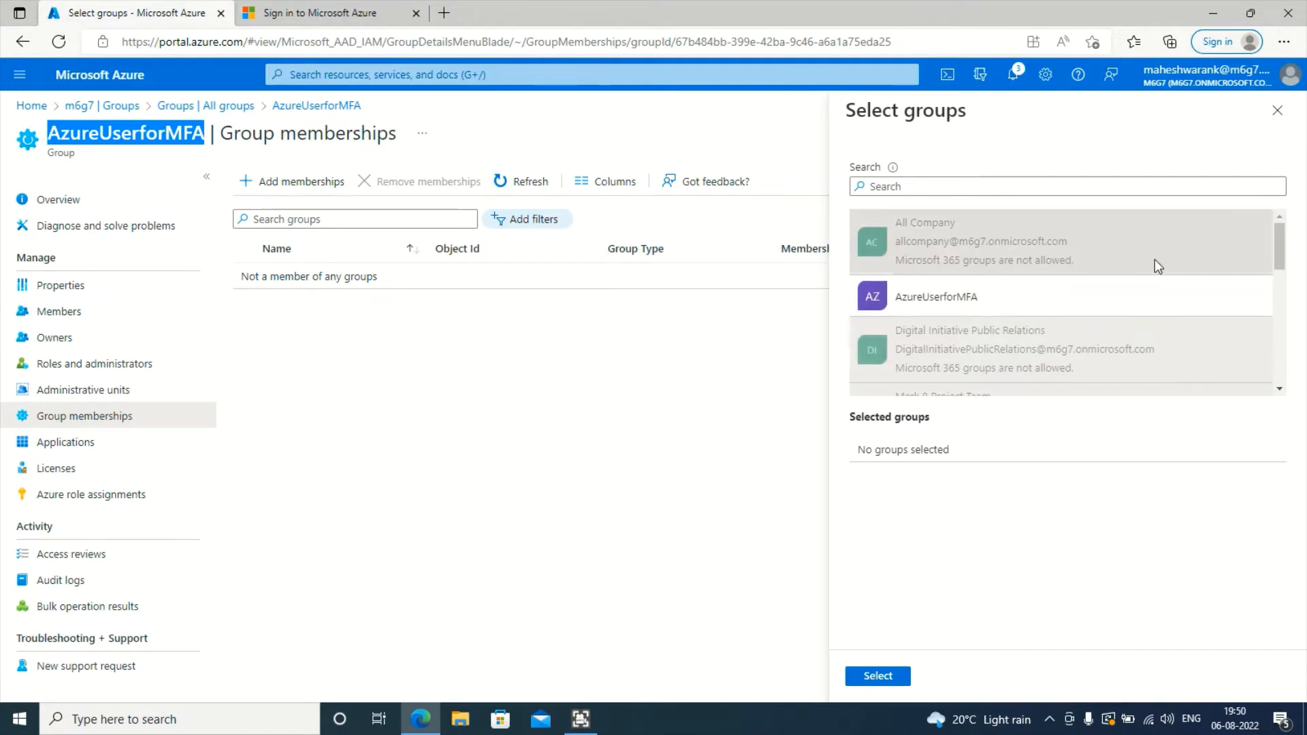
{"action": "scroll", "coordinate": [992, 291], "scroll_direction": "down", "scroll_amount": 3}
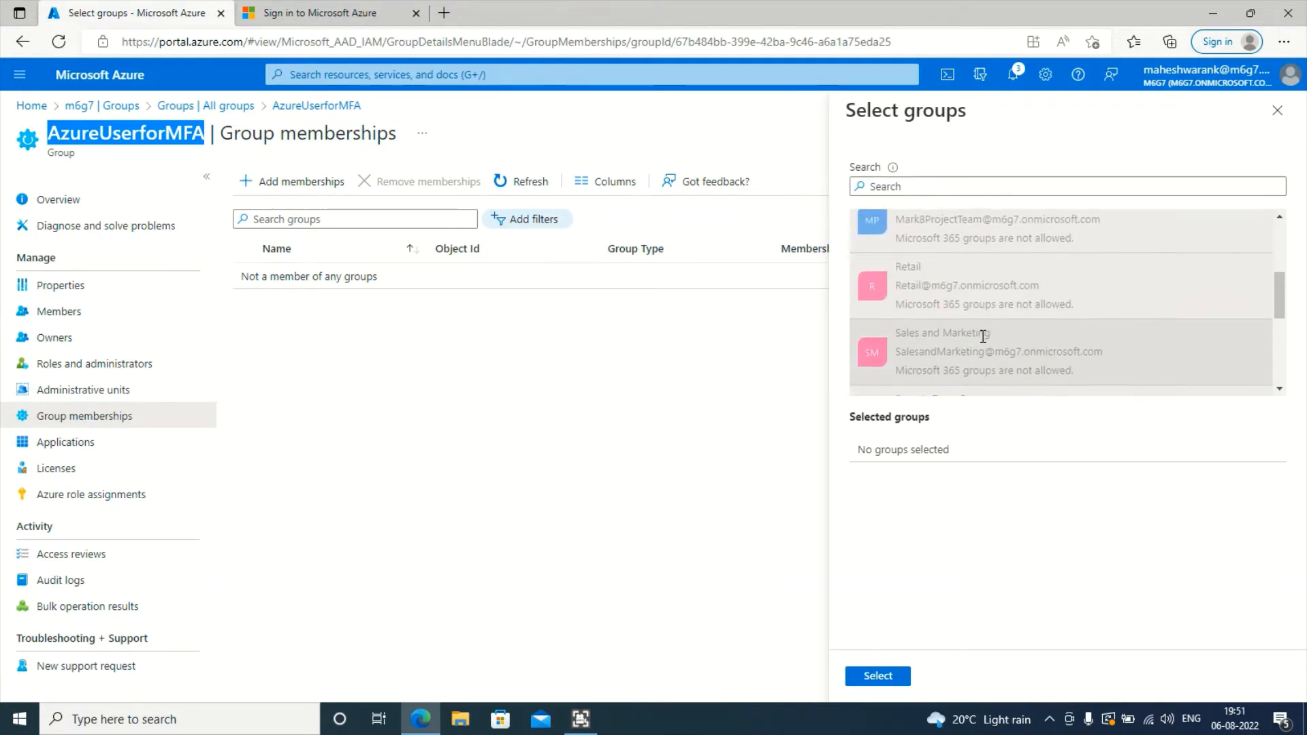
{"action": "scroll", "coordinate": [982, 335], "scroll_direction": "down", "scroll_amount": 5}
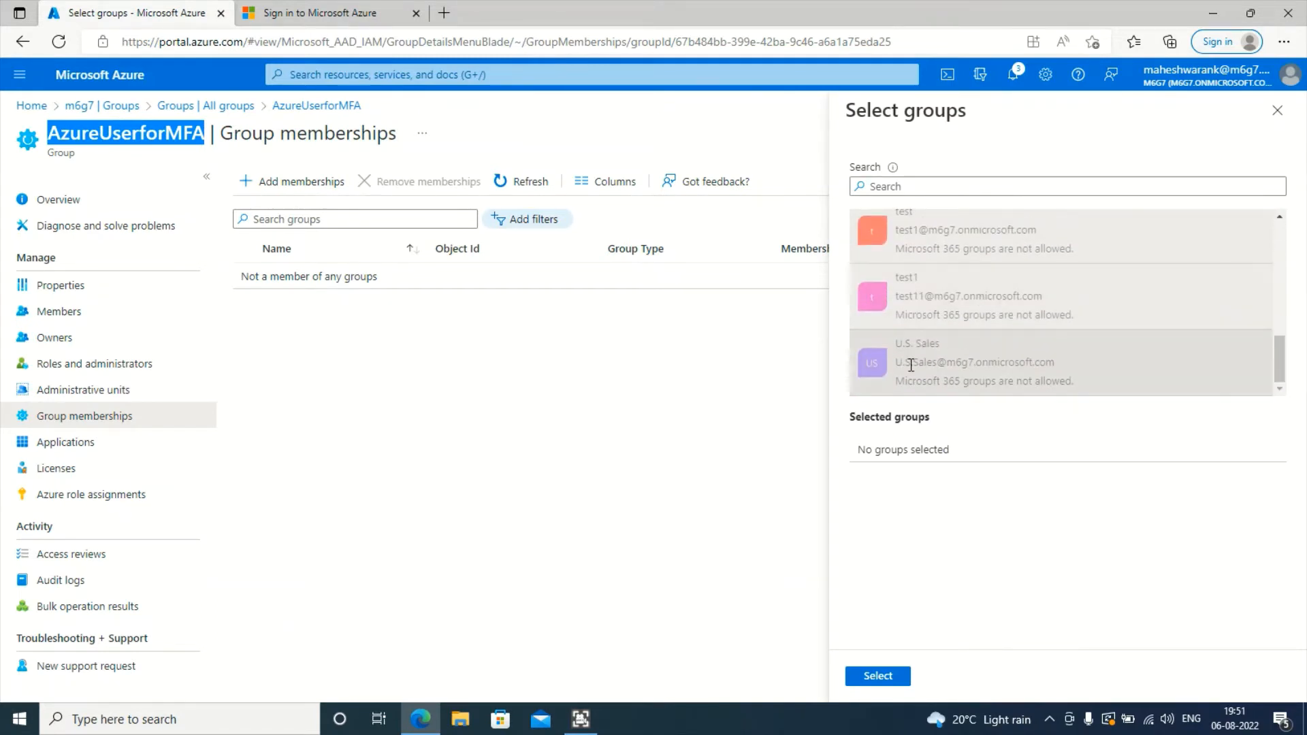
{"action": "scroll", "coordinate": [910, 364], "scroll_direction": "up", "scroll_amount": 8}
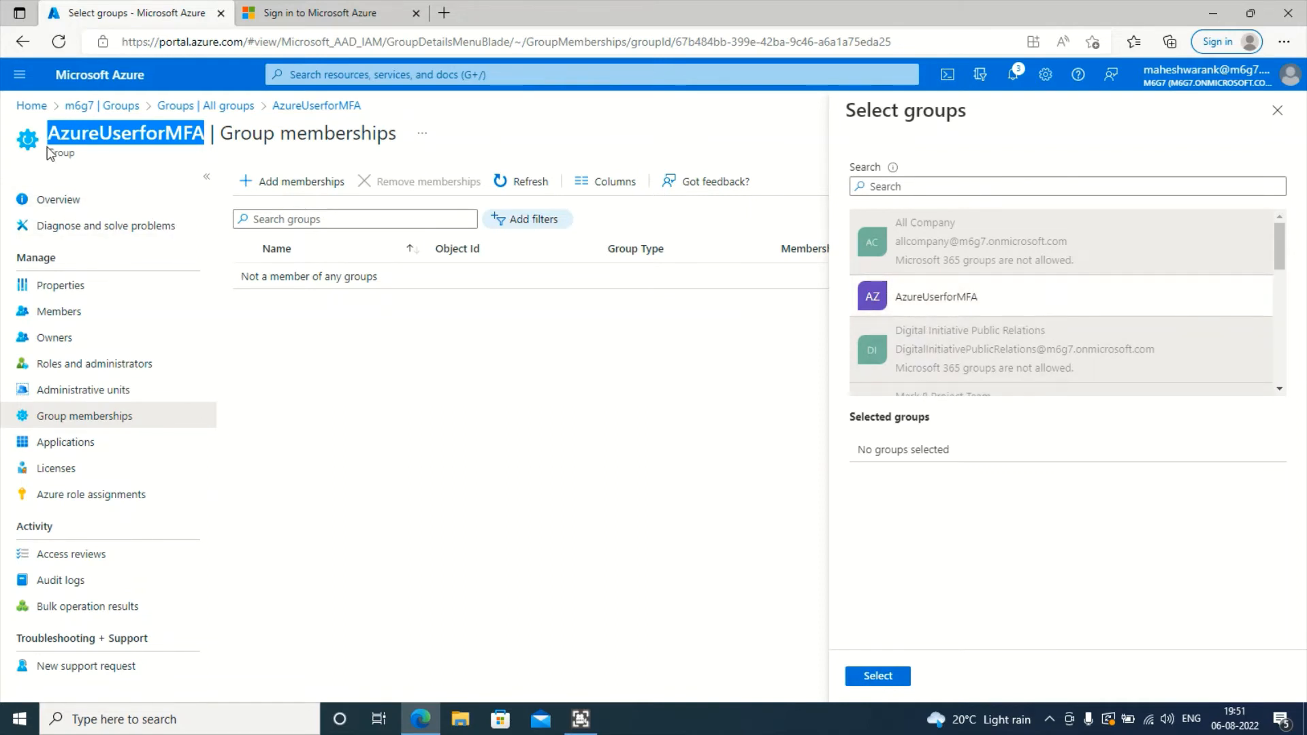
{"action": "left_click", "coordinate": [1277, 111]}
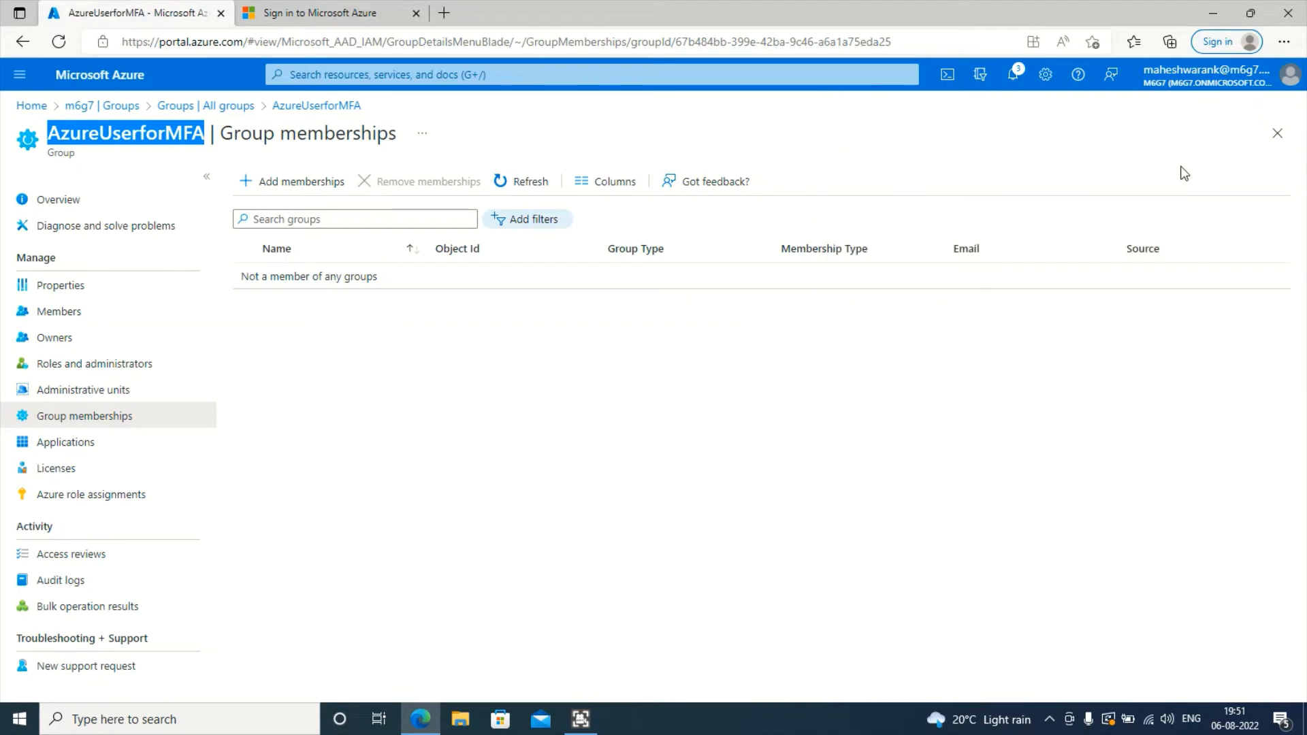
{"action": "left_click", "coordinate": [147, 443]}
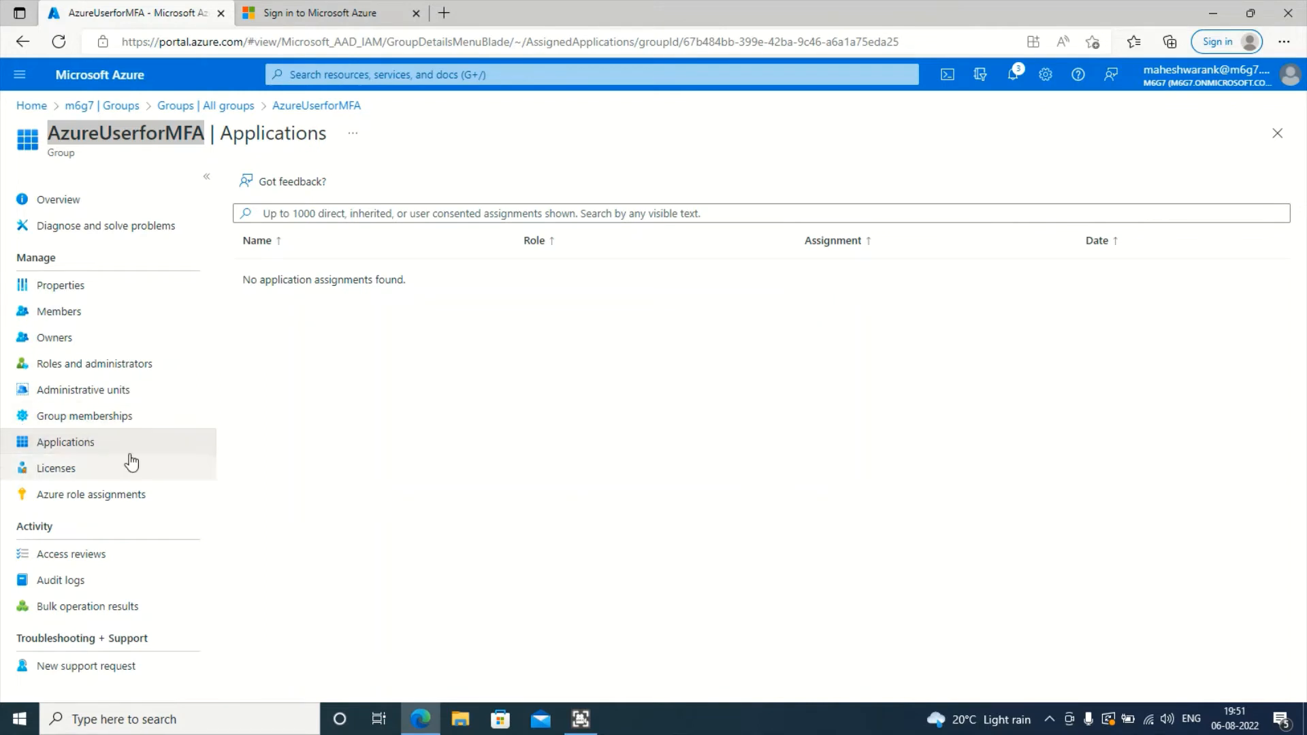
- Review AzureUserforMFA's Licenses page, then go to its Azure role assignments
{"action": "left_click", "coordinate": [99, 476]}
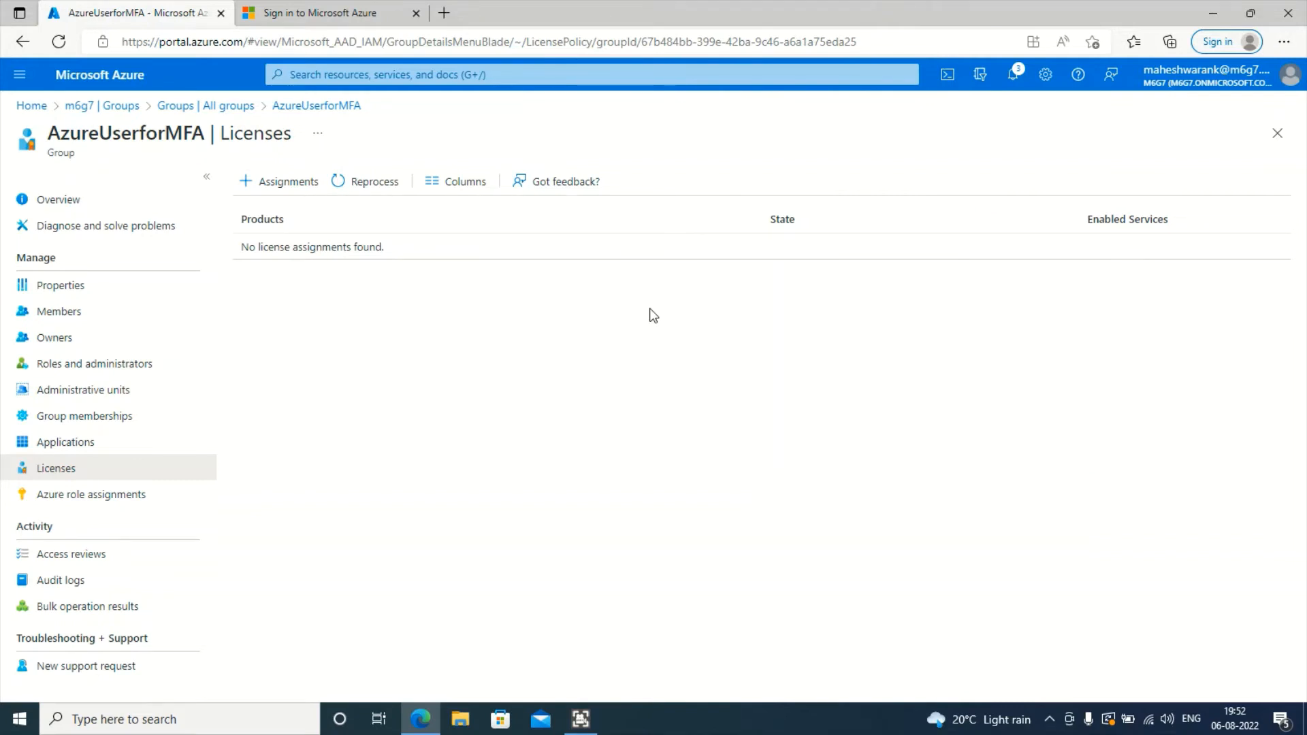
{"action": "left_click", "coordinate": [106, 495]}
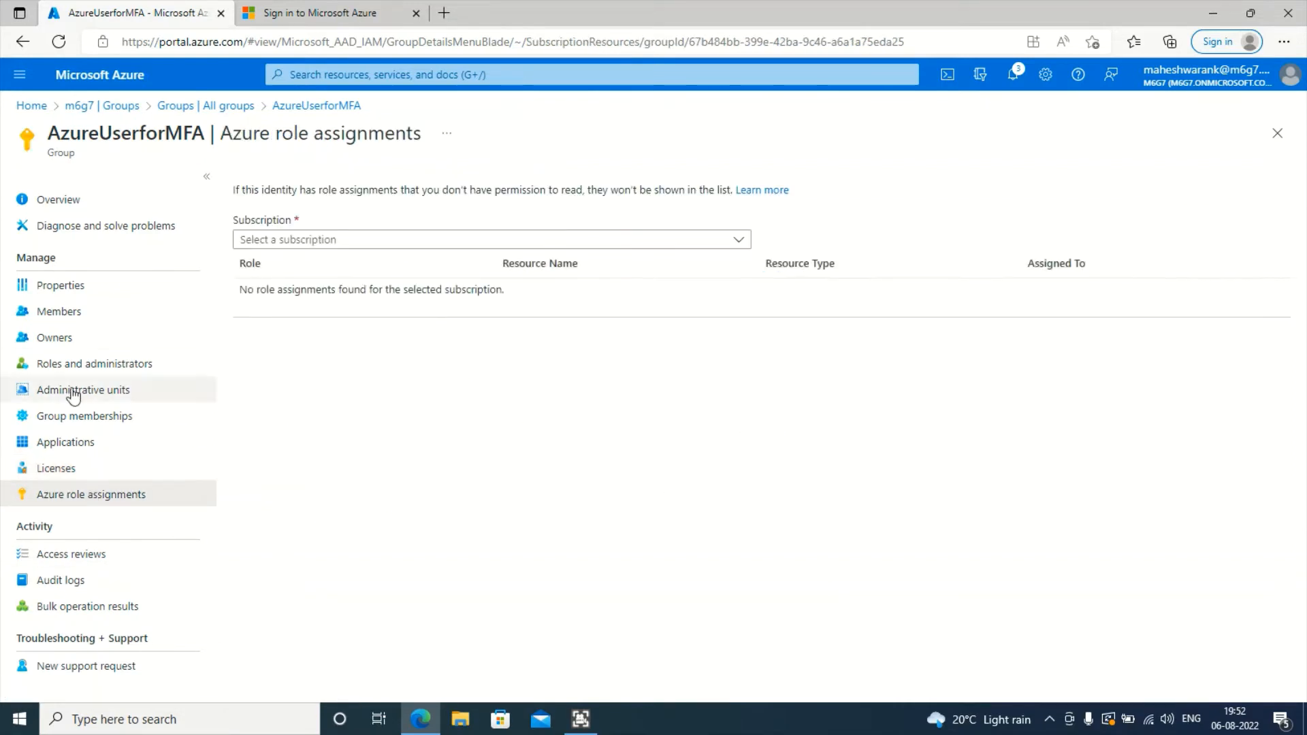
- Check the empty Subscription filter, then close the extra Sign in to Microsoft Azure browser tab
{"action": "left_click", "coordinate": [490, 239]}
{"action": "left_click", "coordinate": [551, 397]}
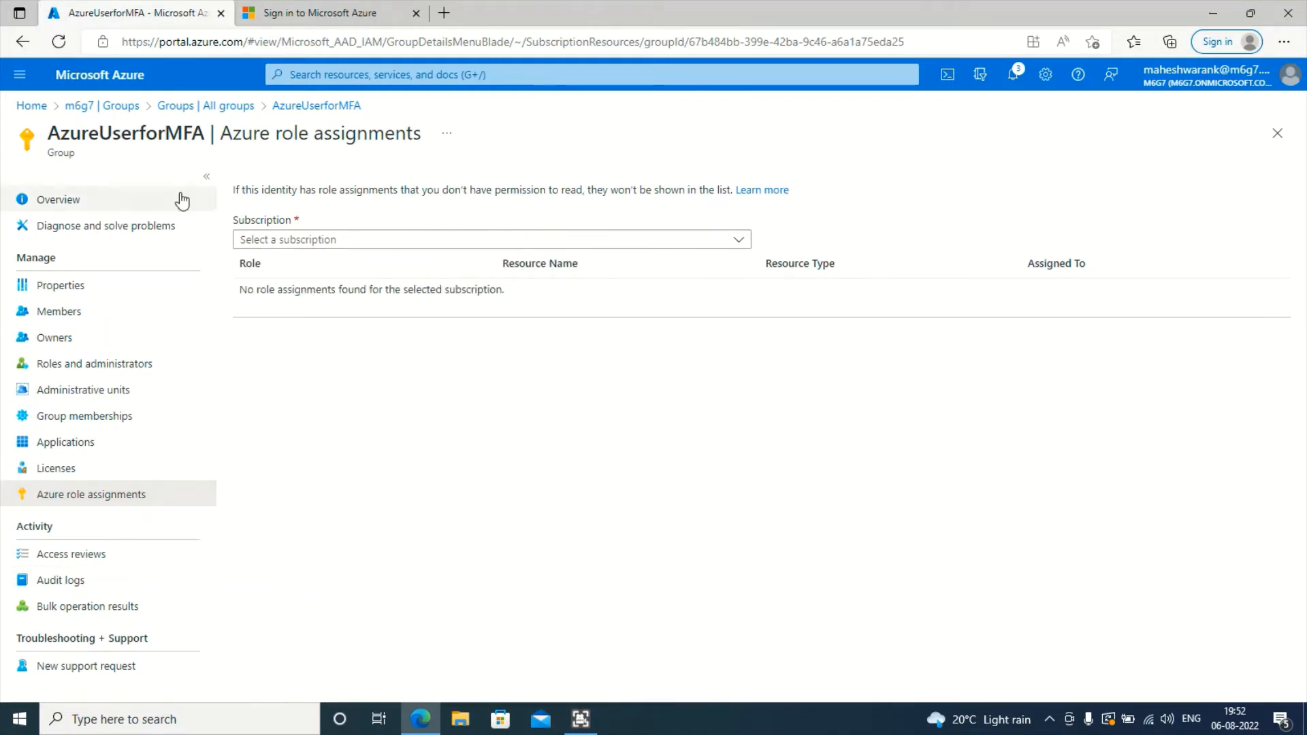
{"action": "left_click", "coordinate": [521, 427]}
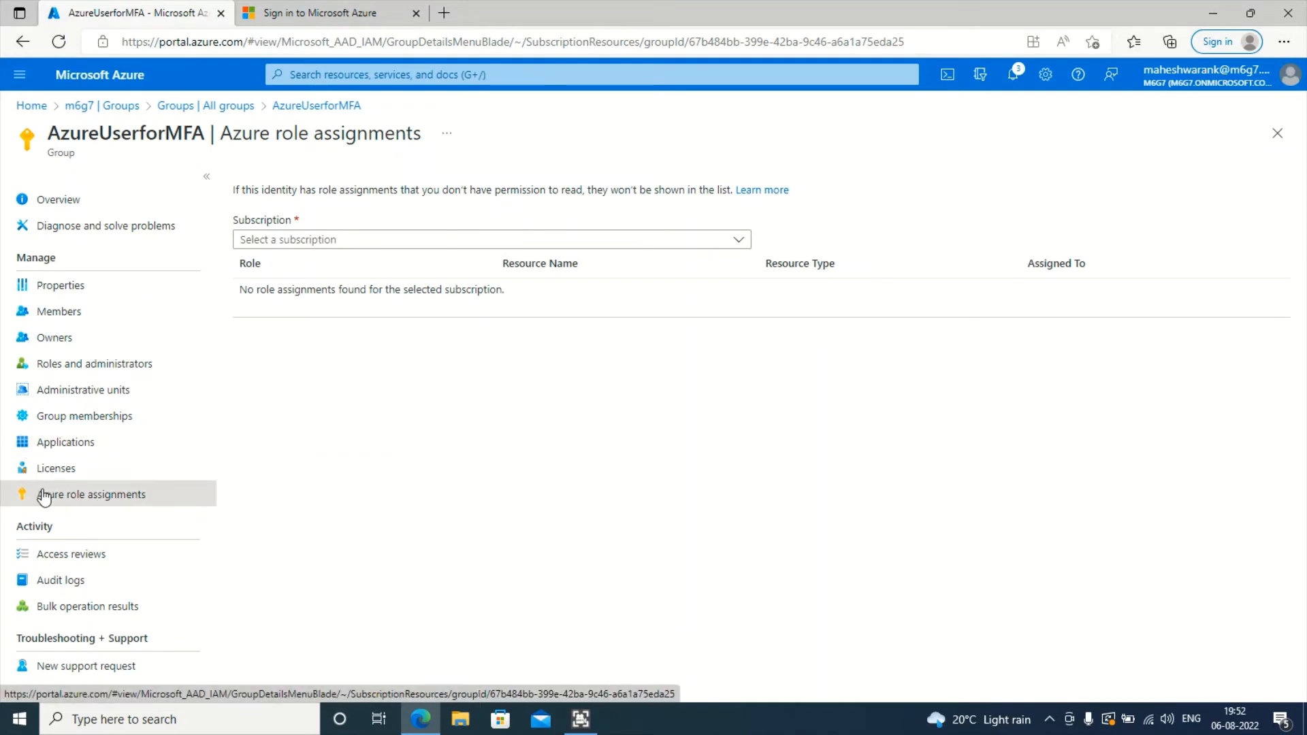
{"action": "left_click", "coordinate": [360, 15]}
{"action": "left_click", "coordinate": [416, 14]}
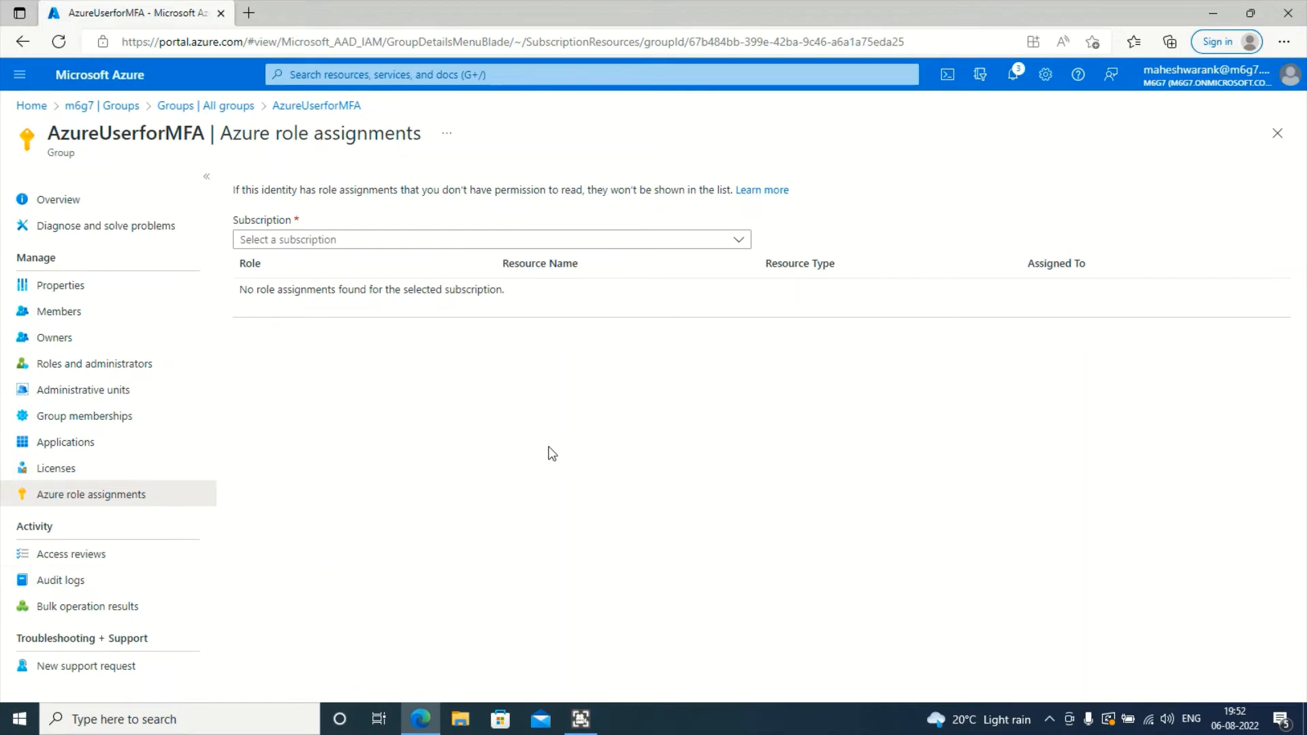
- Open AzureUserforMFA's Audit logs showing group creation, member and owner additions, and narrow the Service column
{"action": "left_click", "coordinate": [128, 553]}
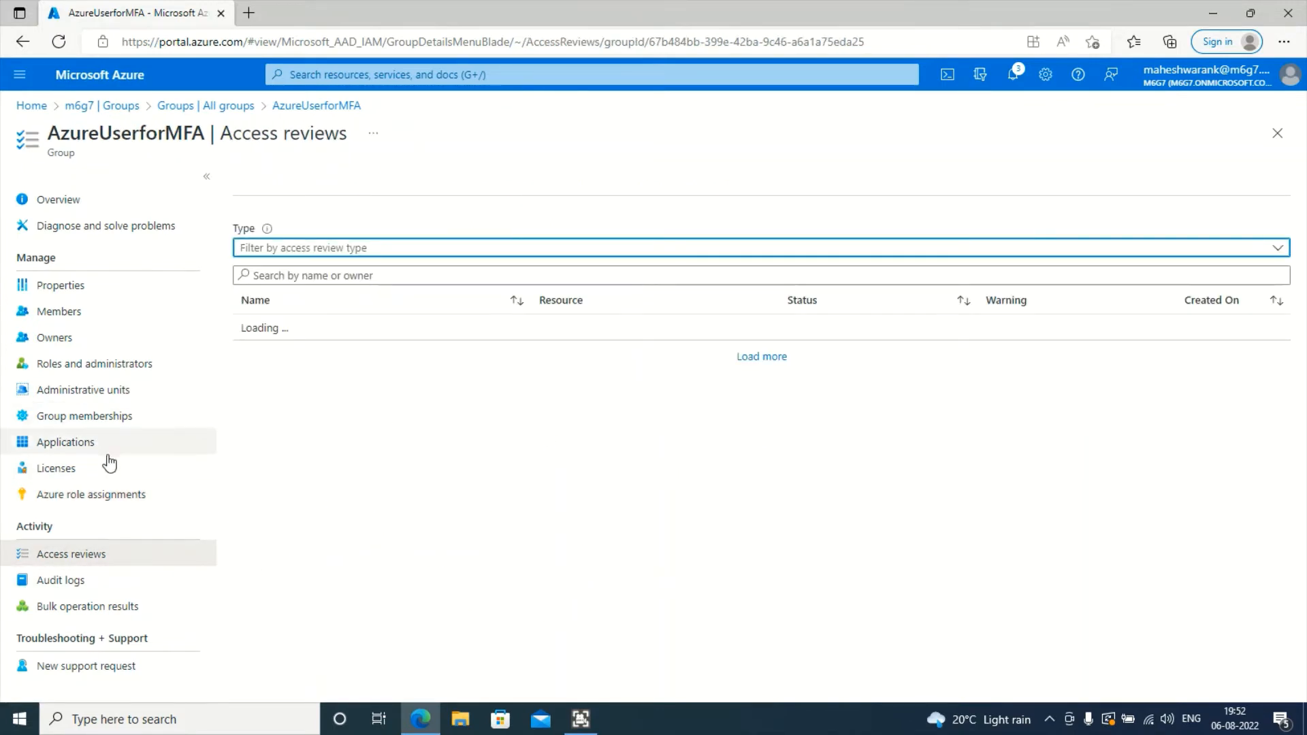
{"action": "left_click", "coordinate": [93, 587]}
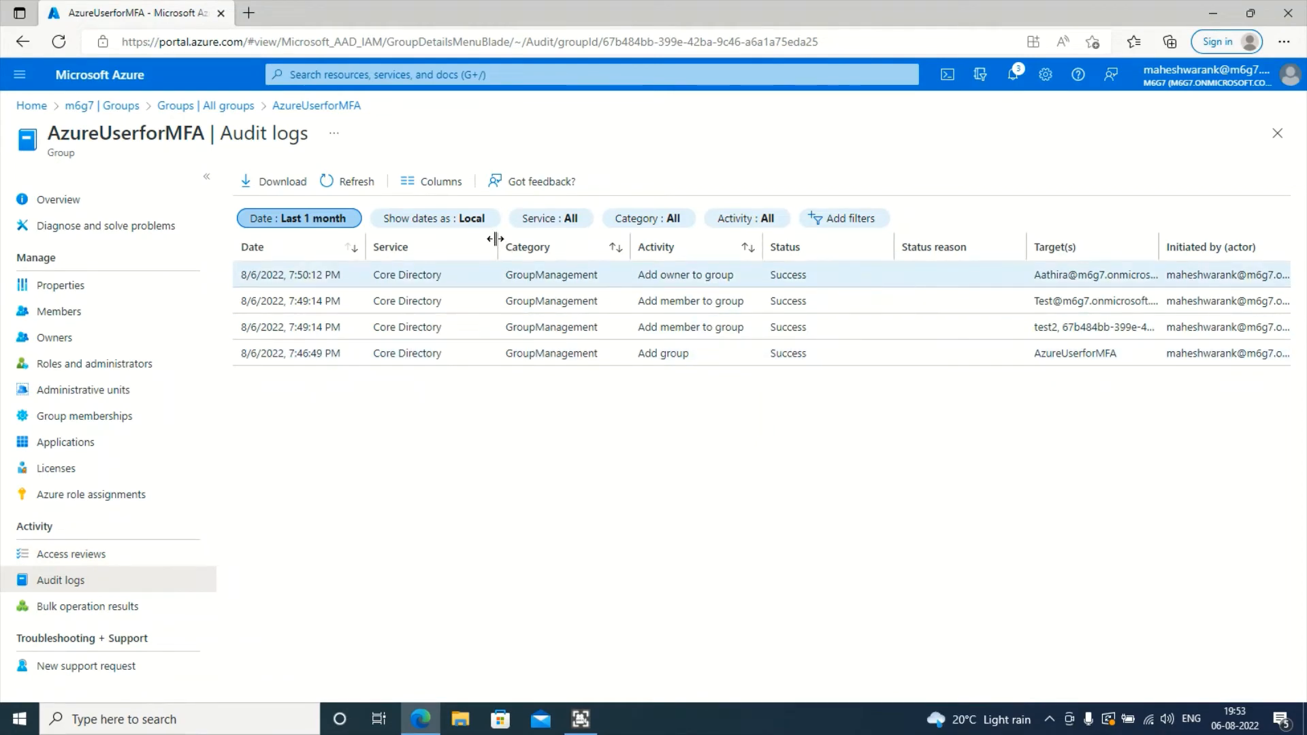
{"action": "left_click_drag", "start_coordinate": [479, 246], "coordinate": [468, 242]}
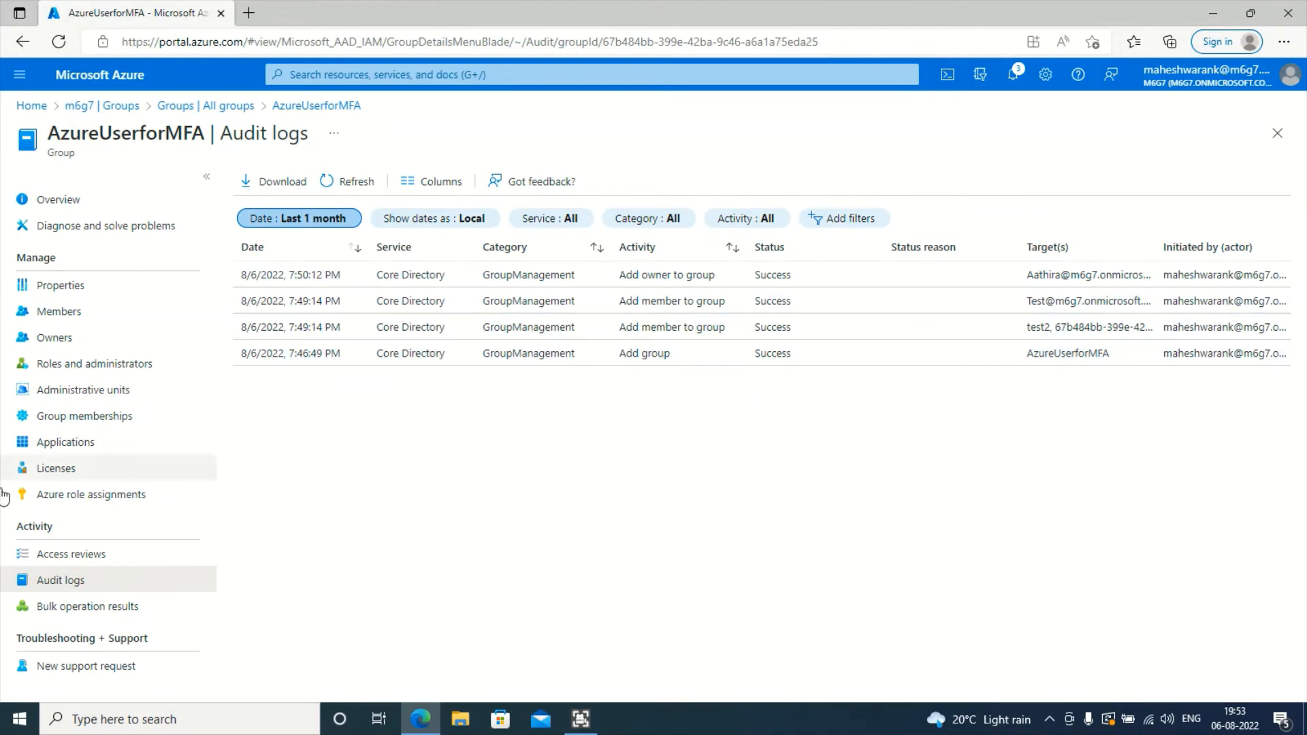
- Check the empty Bulk operation results, then return to Members listing Test1 (User) and test2 (Service Principal)
{"action": "left_click", "coordinate": [89, 605]}
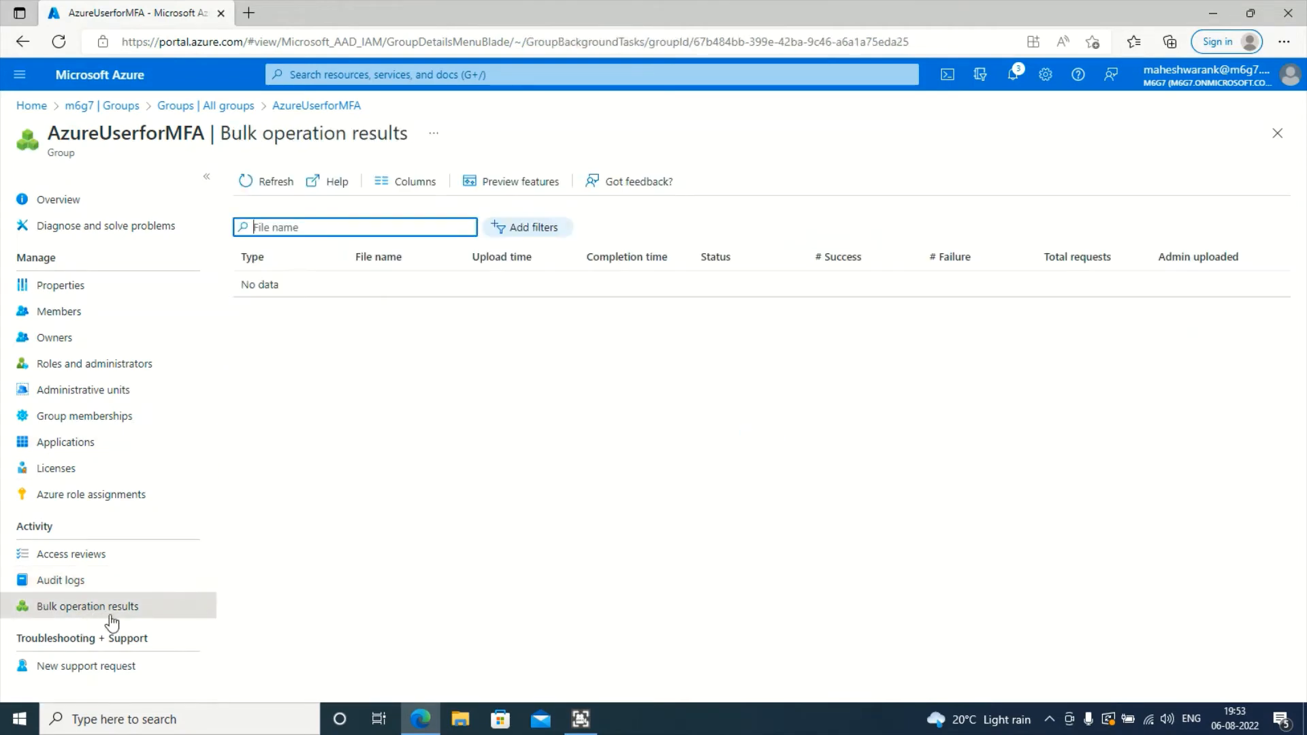
{"action": "left_click", "coordinate": [106, 314]}
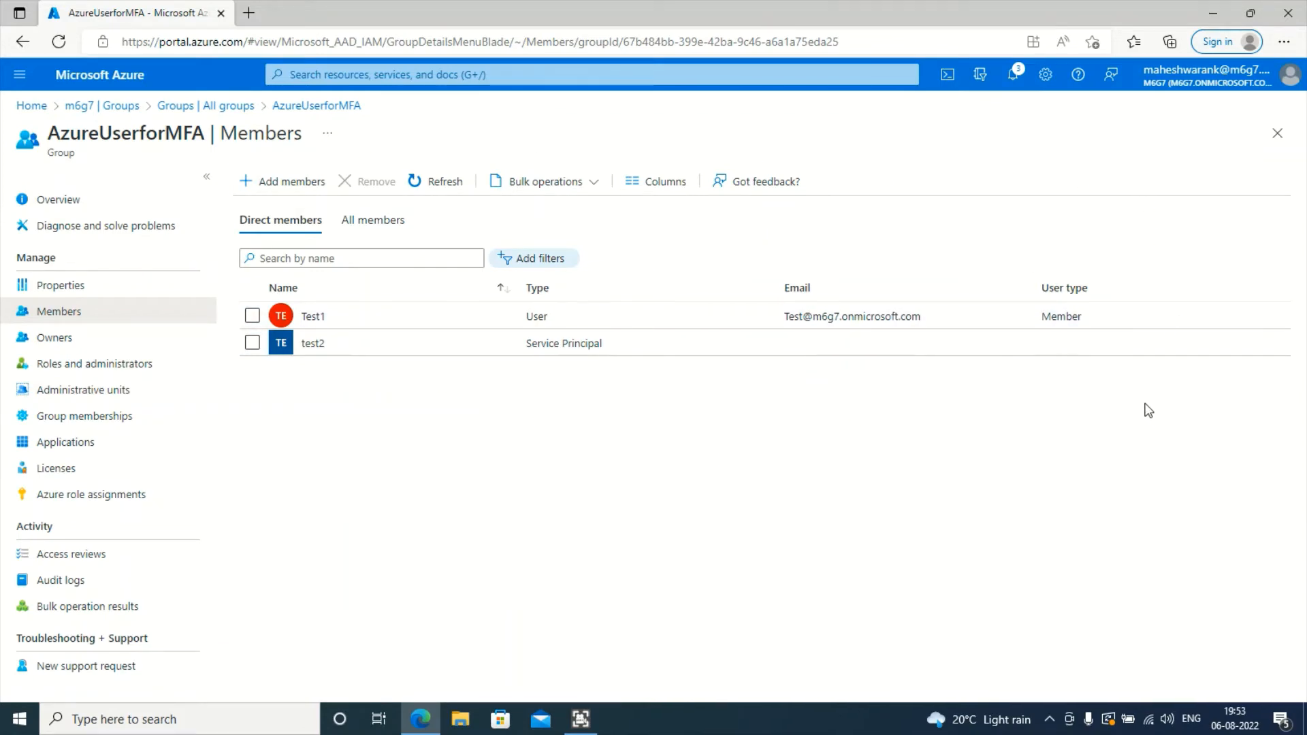
{"action": "left_click", "coordinate": [136, 611]}
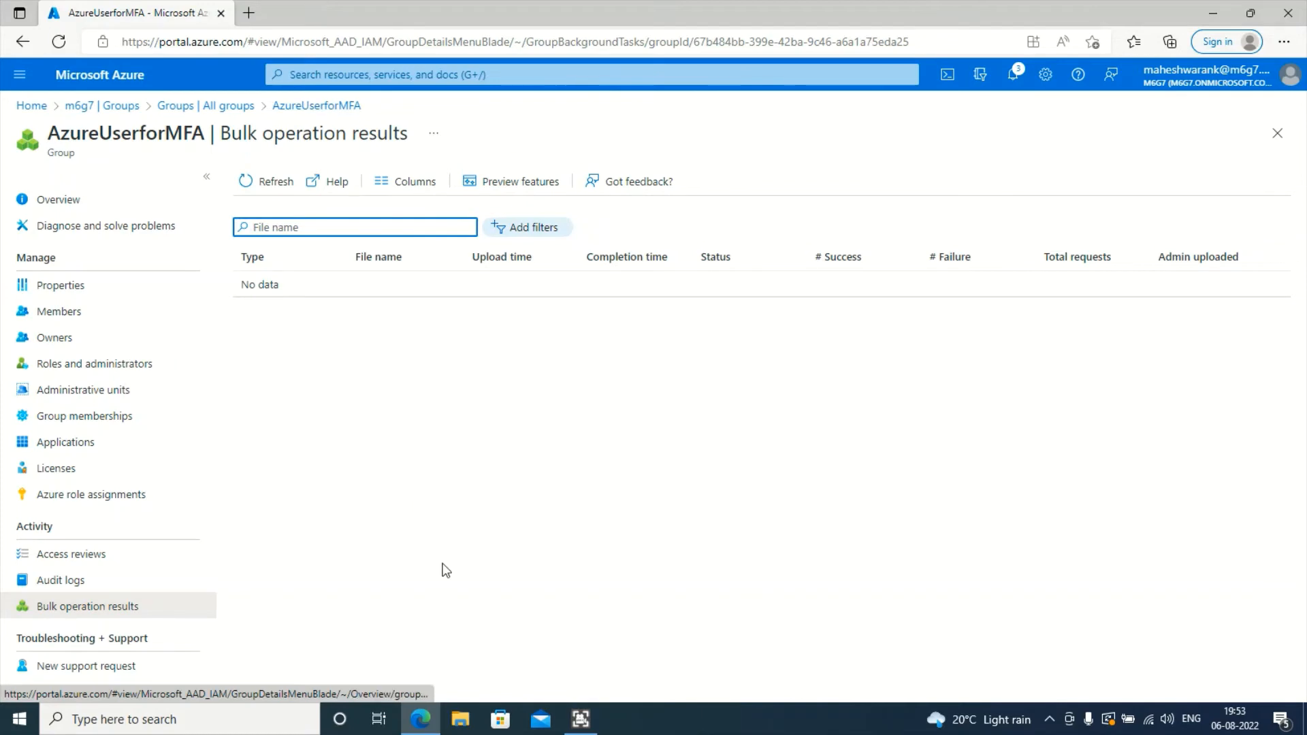
{"action": "left_click", "coordinate": [266, 179]}
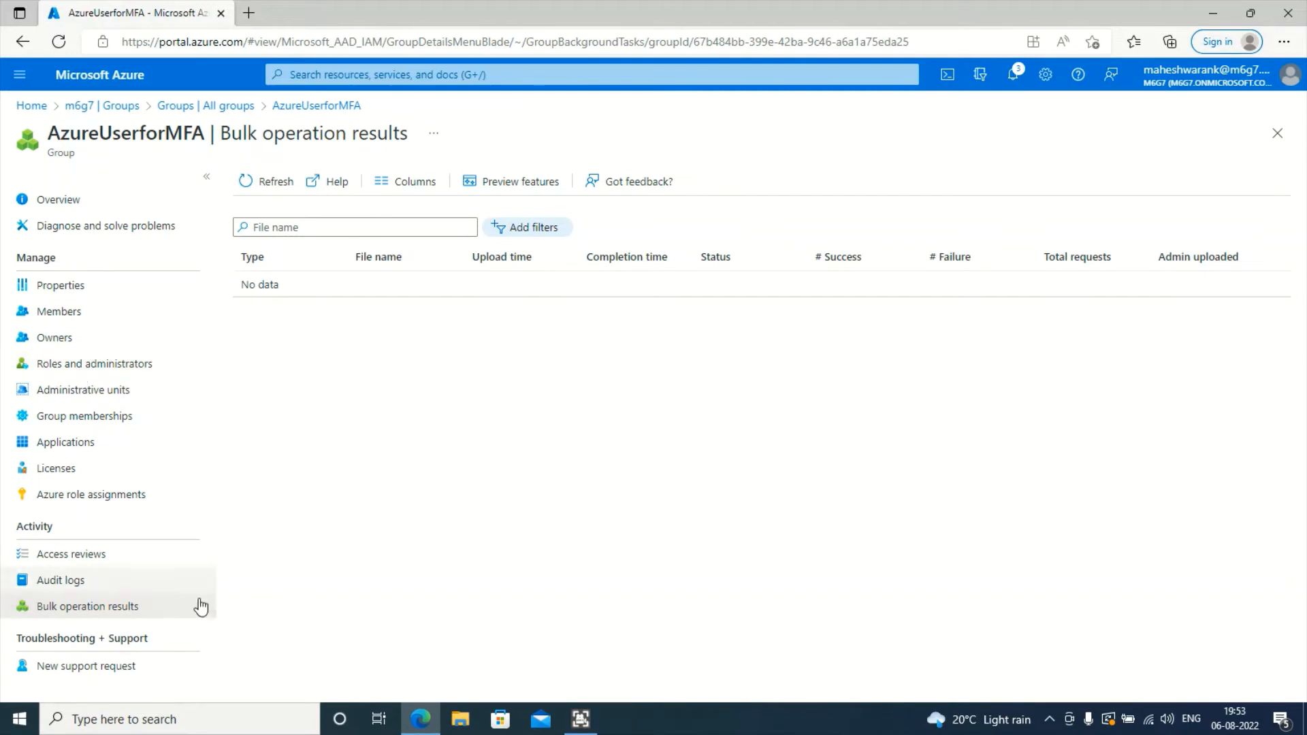
{"action": "left_click", "coordinate": [81, 320]}
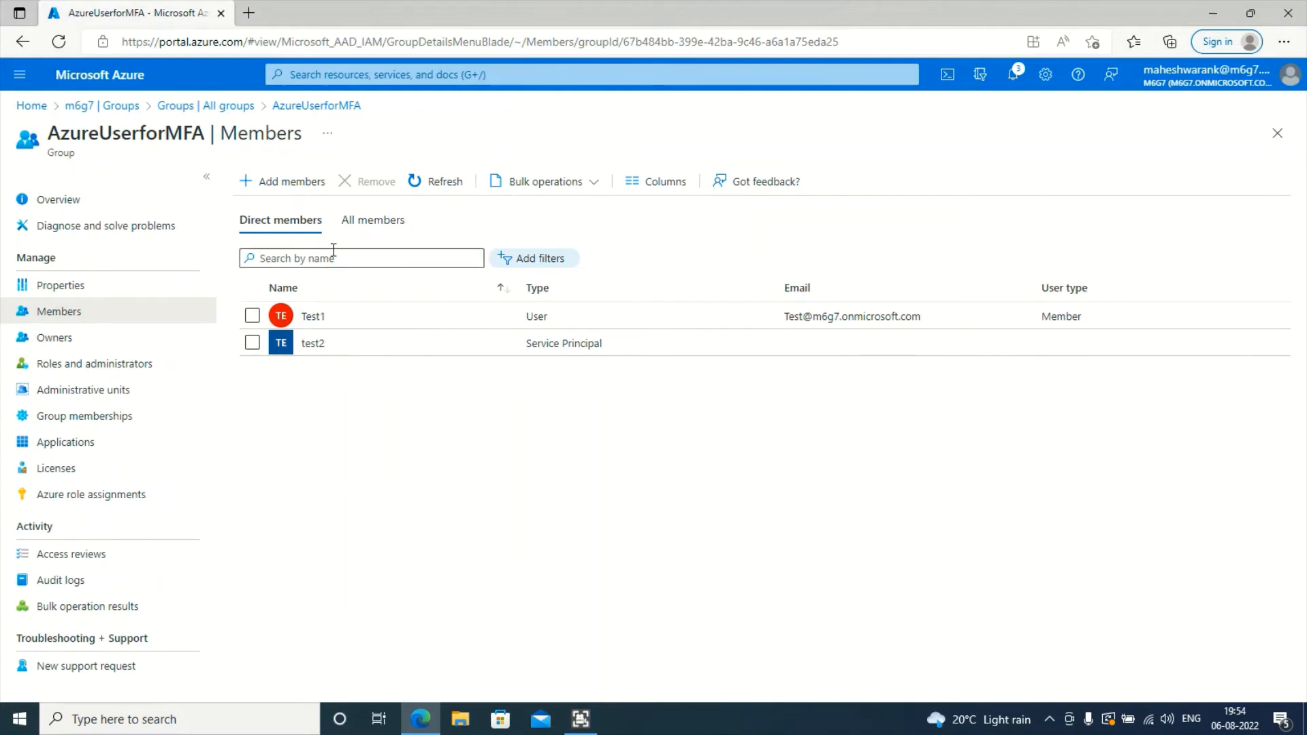
- Refresh the direct members list of Test1 and test2, then narrow the Name and Type columns
{"action": "left_click", "coordinate": [373, 217]}
{"action": "left_click", "coordinate": [311, 218]}
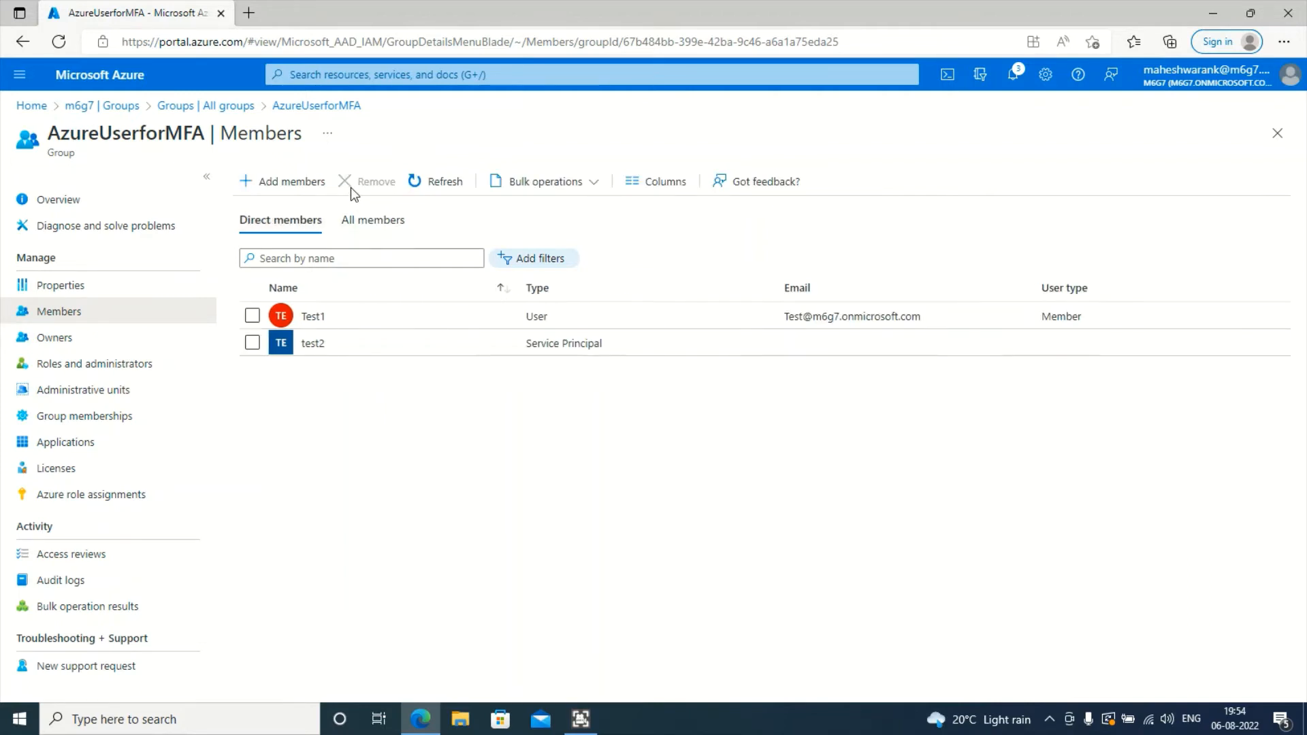
{"action": "left_click", "coordinate": [426, 185]}
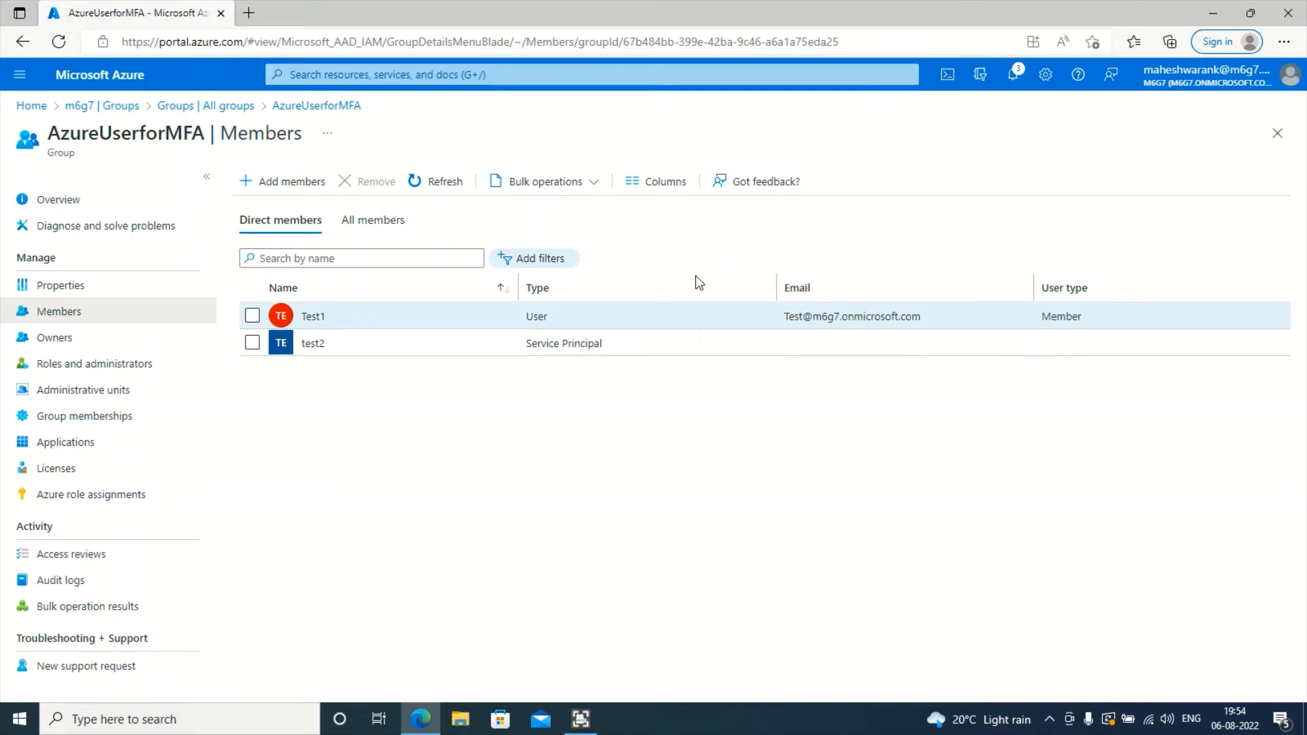
{"action": "left_click_drag", "start_coordinate": [776, 287], "coordinate": [694, 278]}
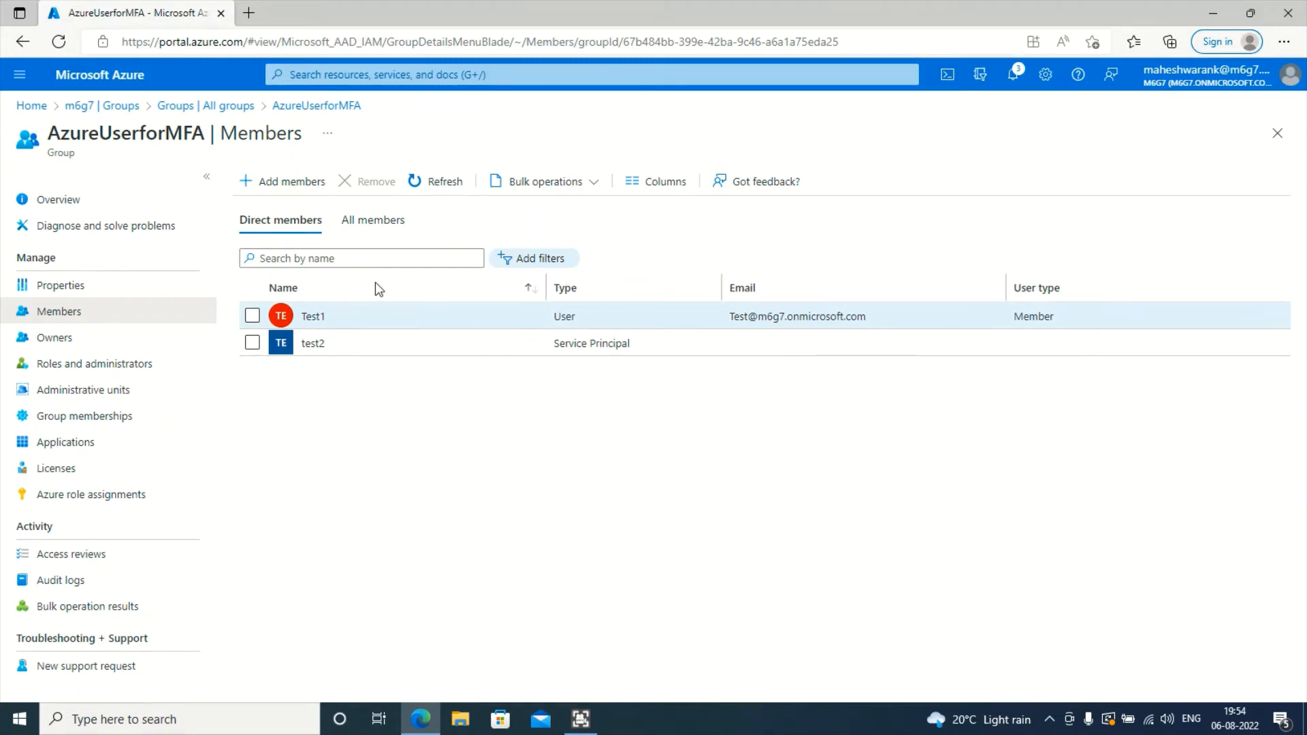
{"action": "left_click_drag", "start_coordinate": [543, 287], "coordinate": [373, 286]}
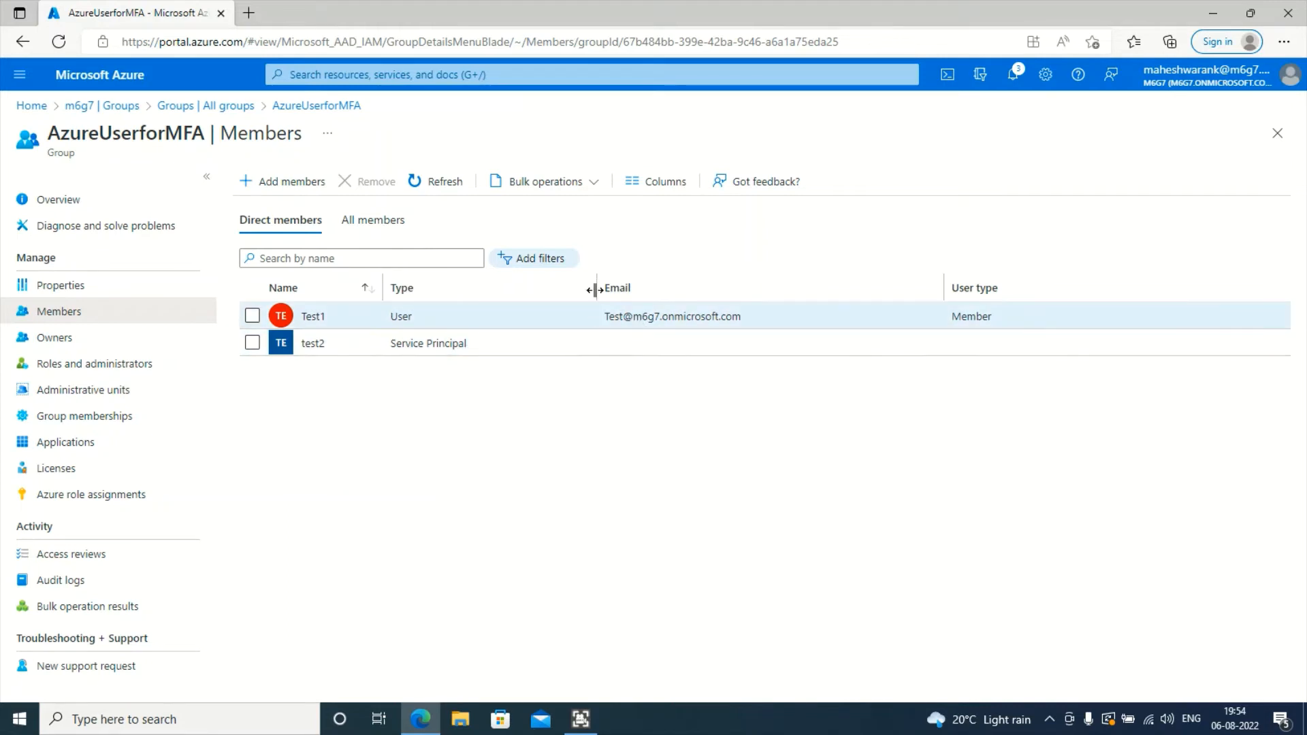
{"action": "left_click_drag", "start_coordinate": [556, 292], "coordinate": [551, 294]}
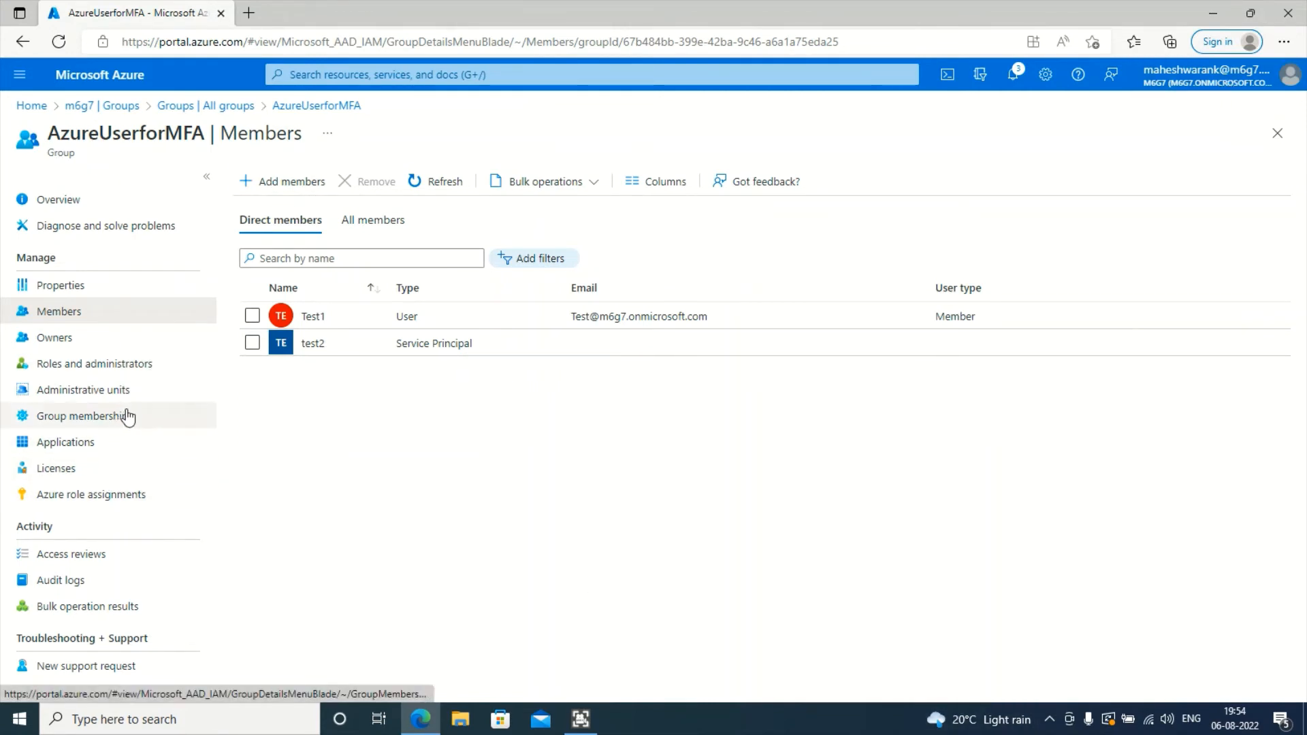
- Confirm AzureUserforMFA's Roles and administrators list shows no assignable roles, then go back to All groups
{"action": "left_click", "coordinate": [136, 363]}
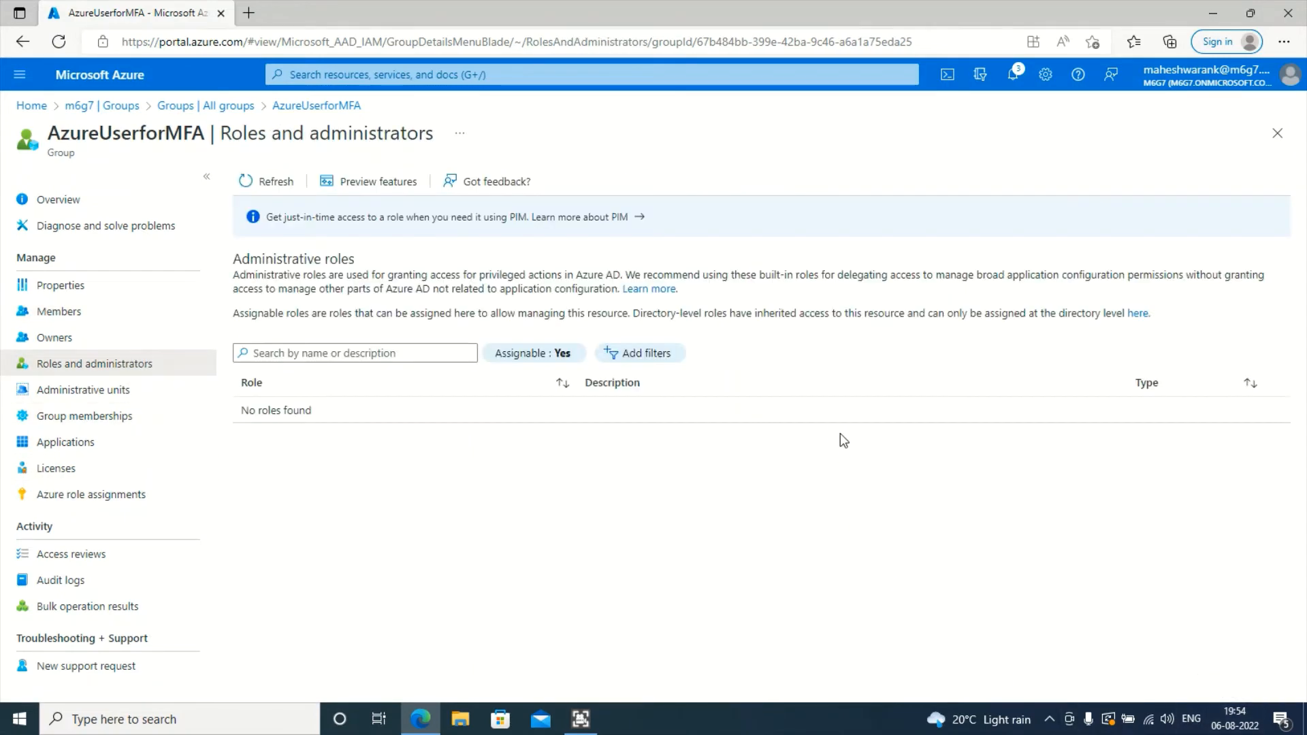
{"action": "left_click", "coordinate": [272, 178]}
{"action": "left_click", "coordinate": [531, 355]}
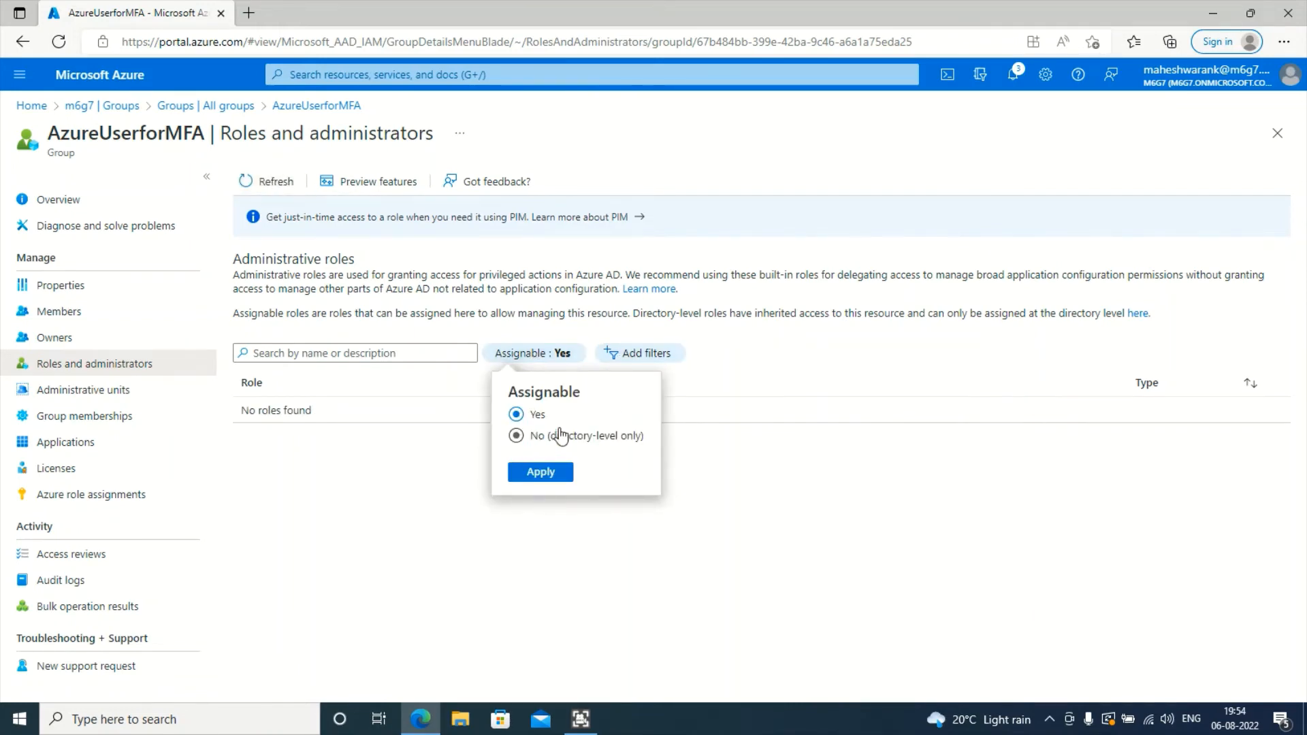
{"action": "left_click", "coordinate": [781, 503]}
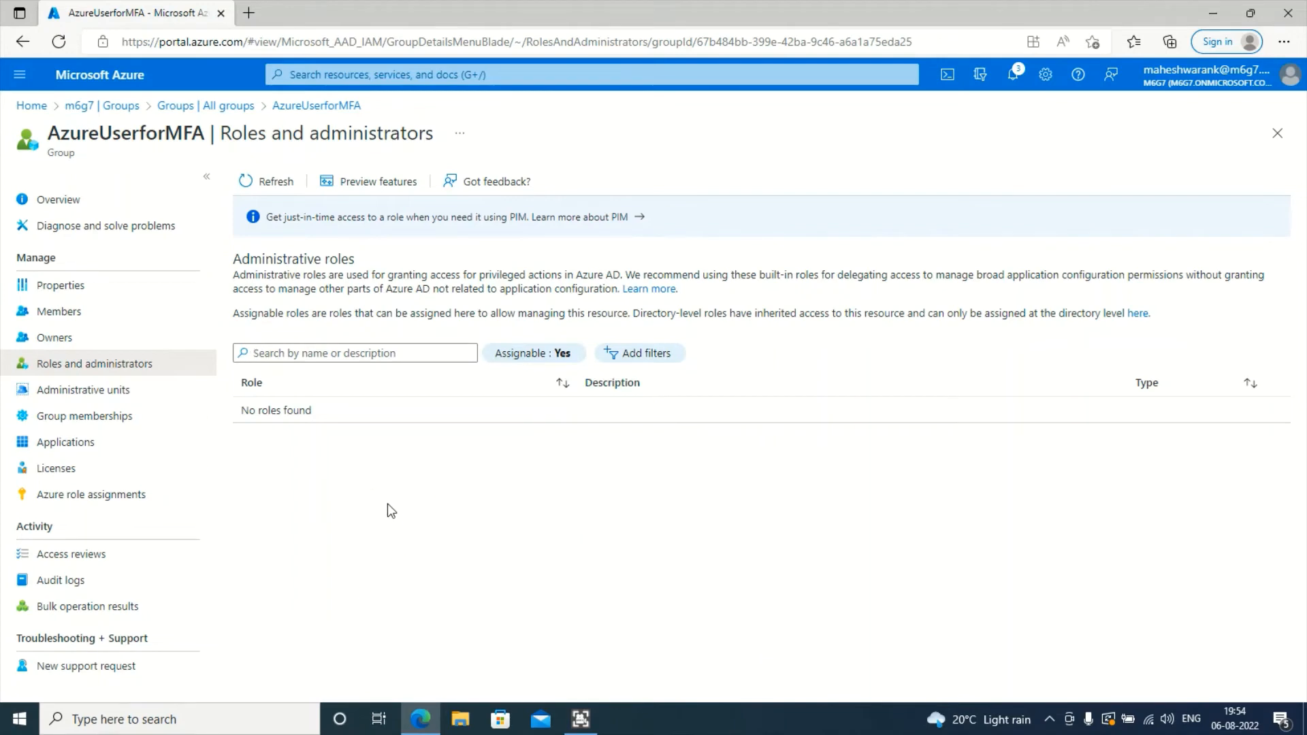
{"action": "left_click", "coordinate": [272, 180]}
{"action": "left_click", "coordinate": [167, 108]}
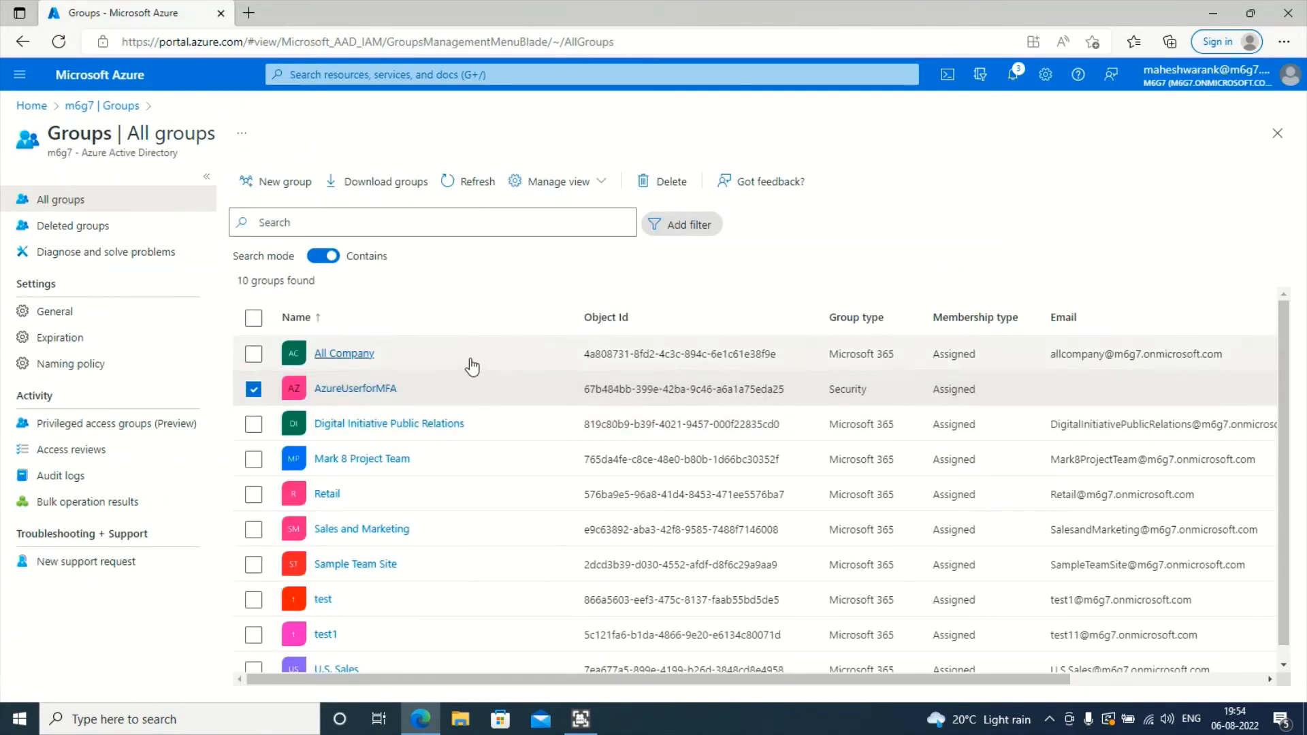
- Open portal.azure.com in a new InPrivate browser window
{"action": "key", "text": "ctrl+shift+n"}
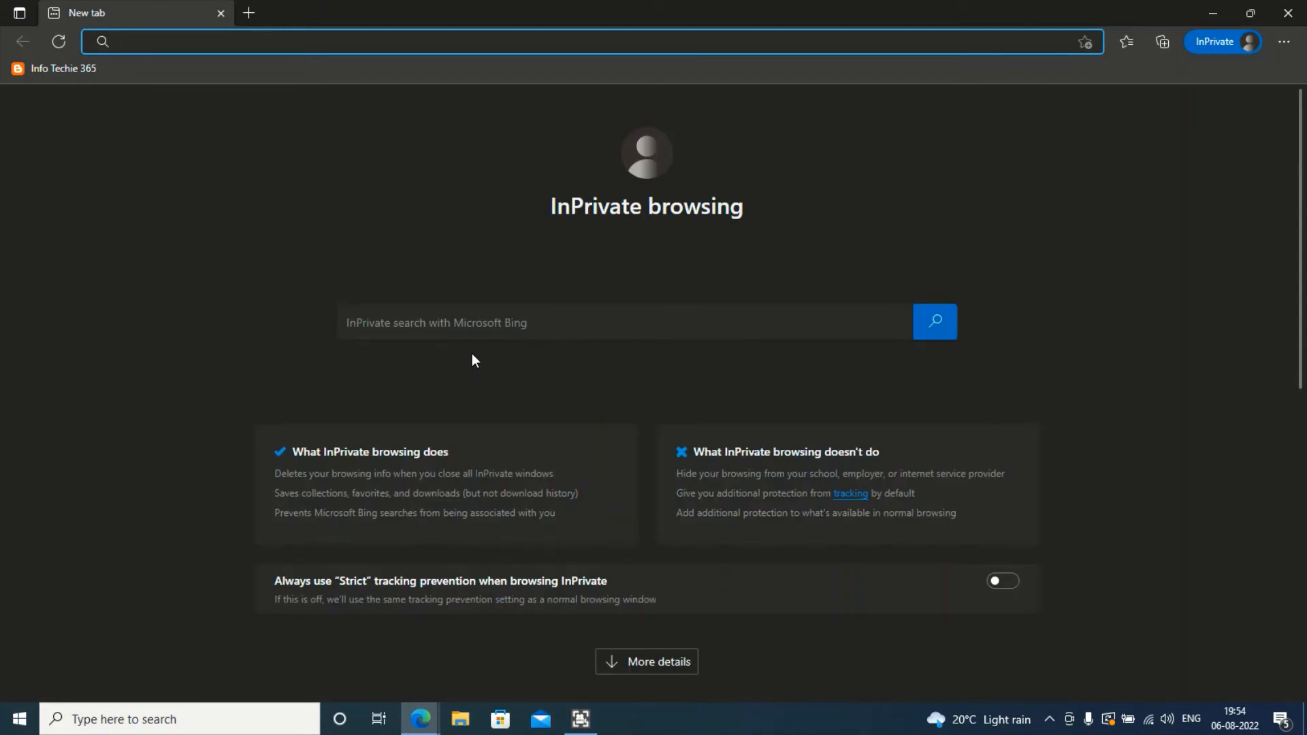
{"action": "type", "text": "porta"}
{"action": "key", "text": "Return"}
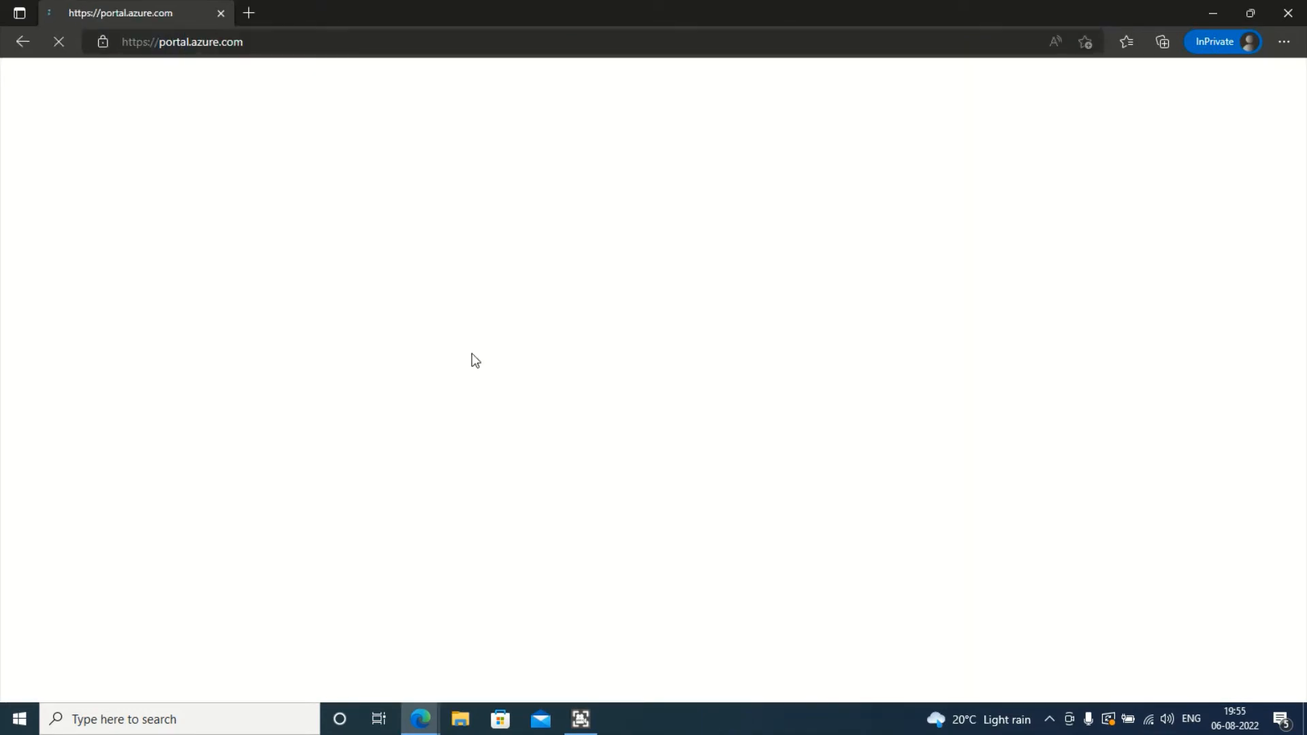
- Deselect AzureUserforMFA in the main window, then start typing 'user' in the sign-in email field
{"action": "key", "text": "alt+Tab"}
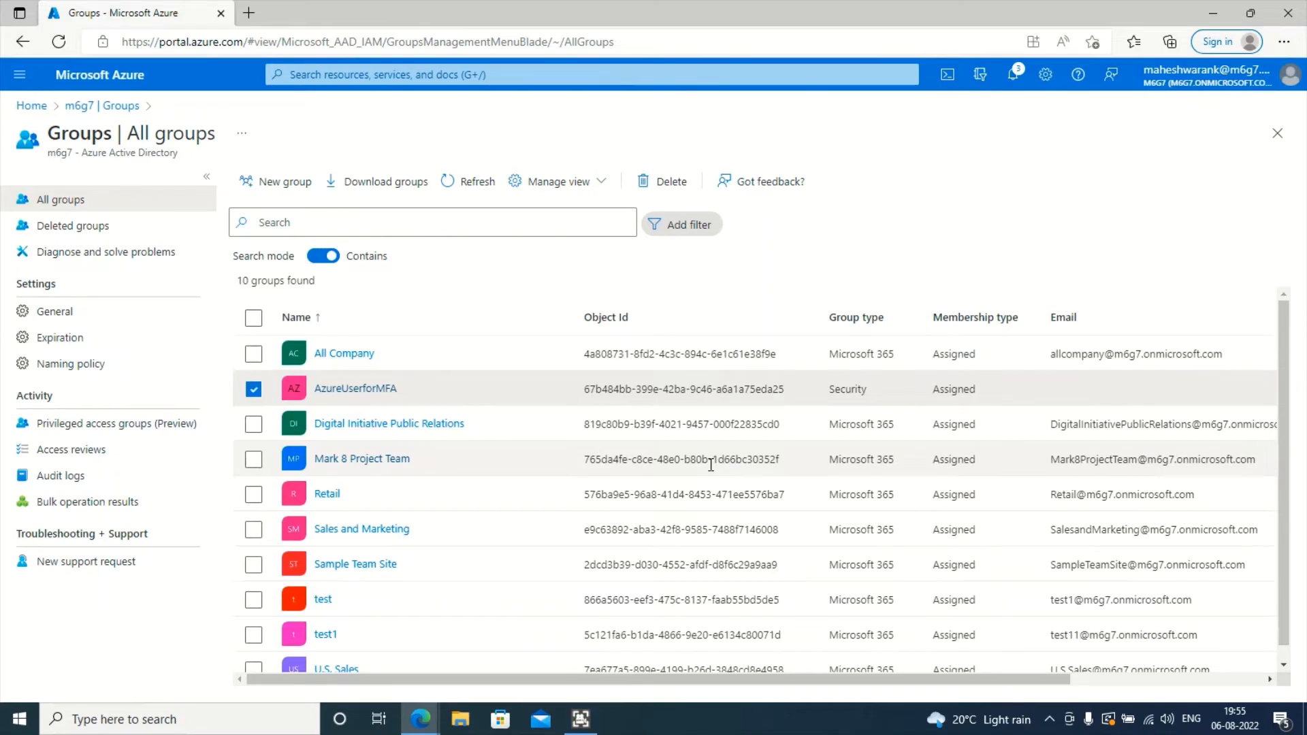
{"action": "left_click", "coordinate": [253, 389]}
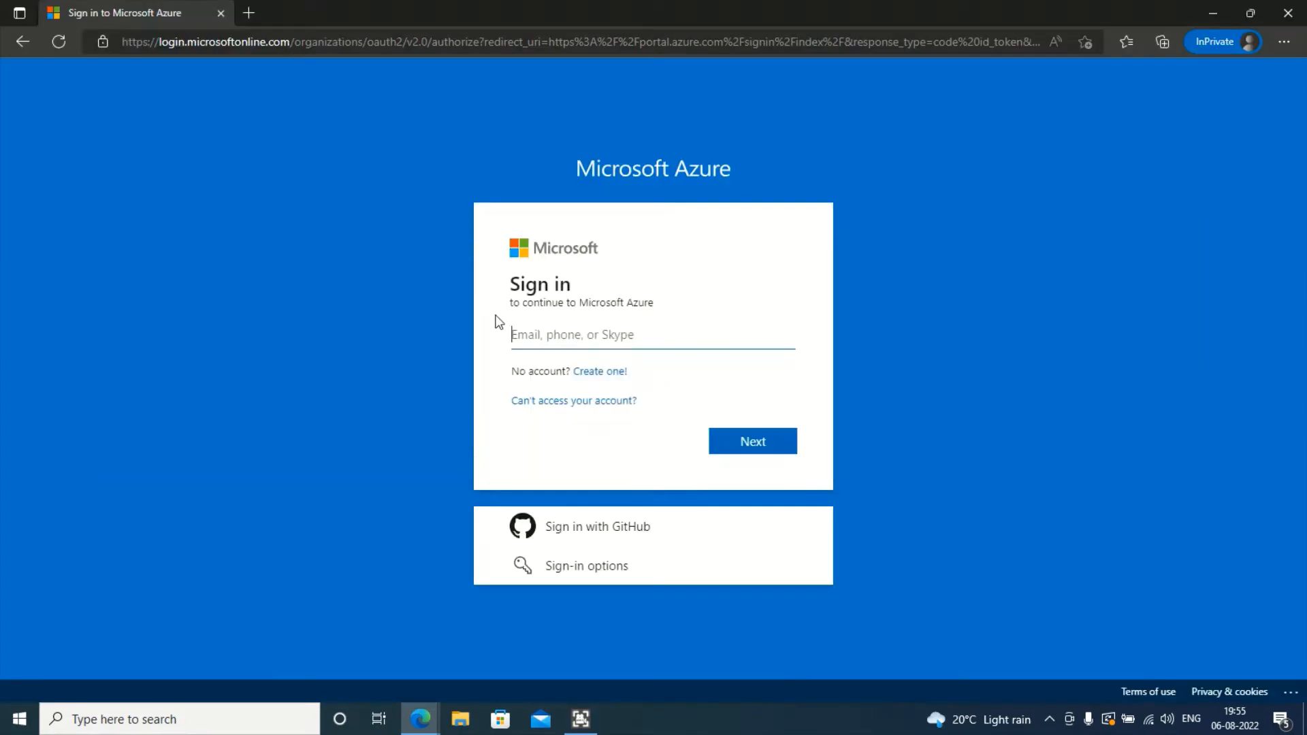
{"action": "left_click", "coordinate": [569, 334]}
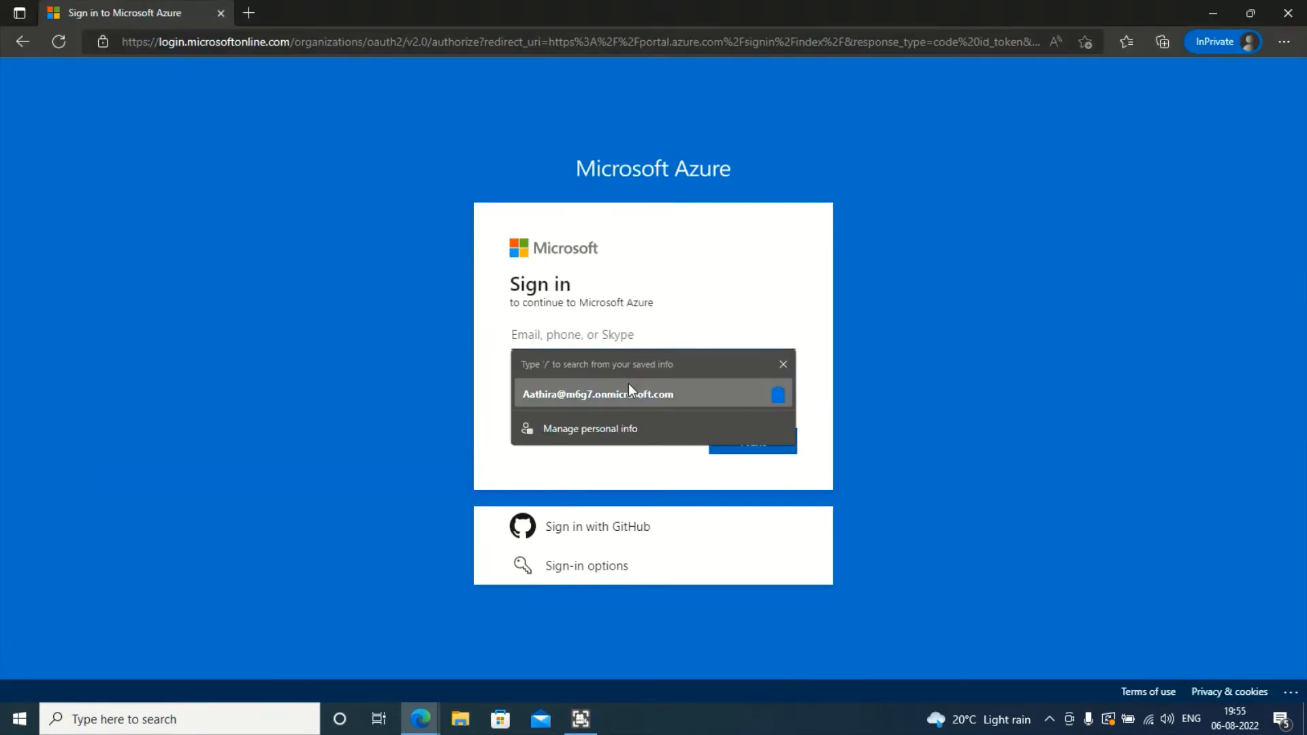
{"action": "key", "text": "Escape"}
{"action": "left_click", "coordinate": [632, 336]}
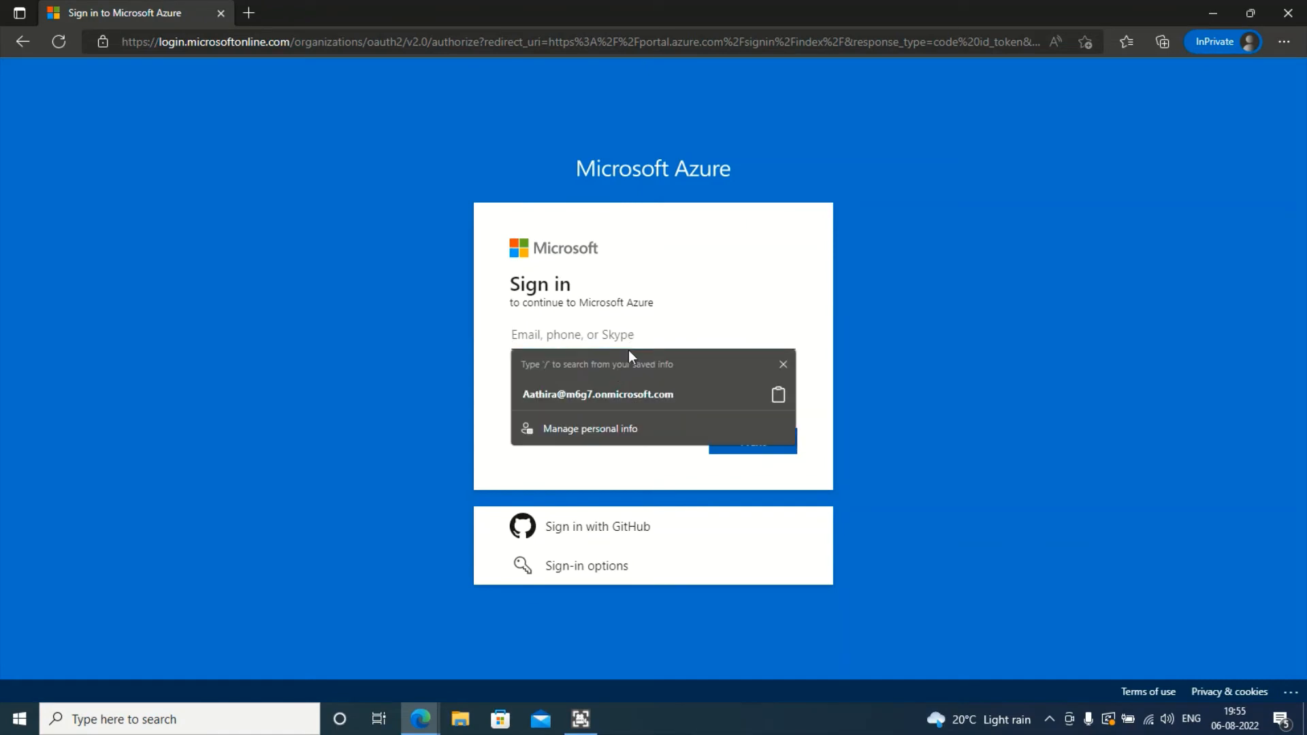
{"action": "left_click", "coordinate": [611, 395]}
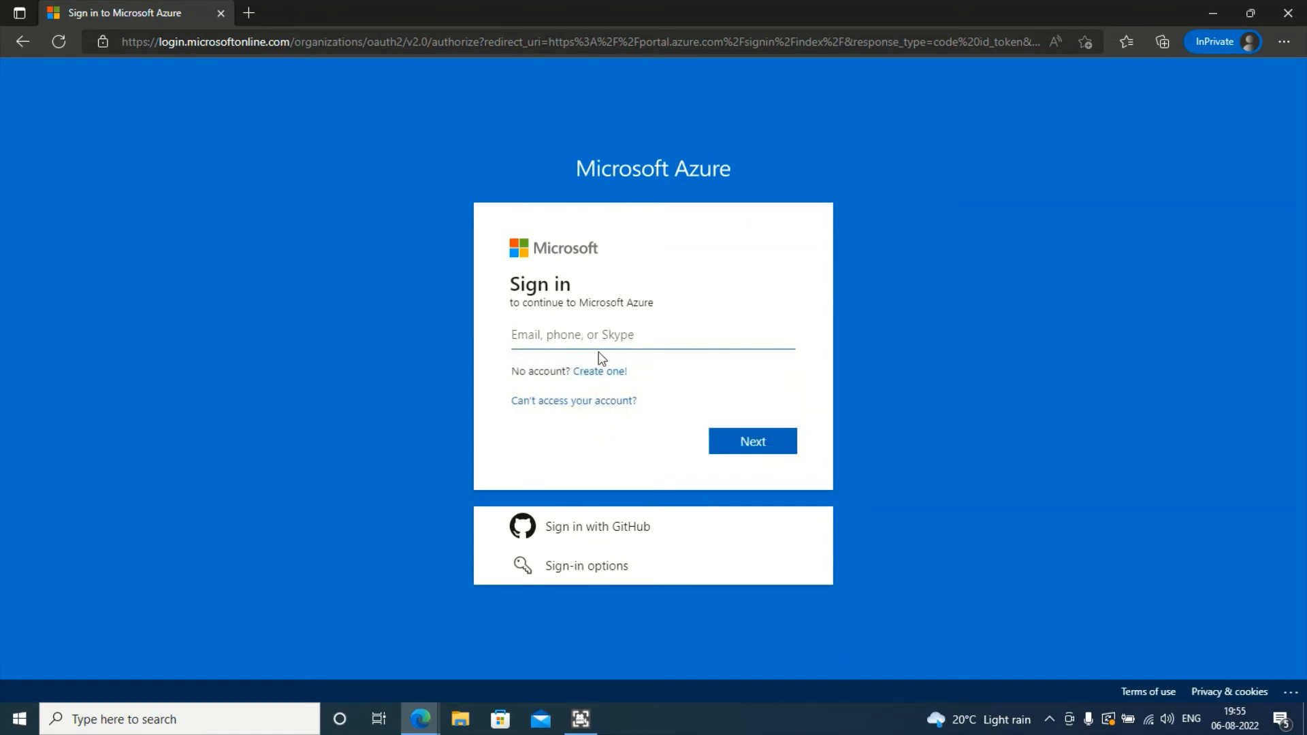
{"action": "left_click", "coordinate": [610, 334]}
{"action": "type", "text": "user"}
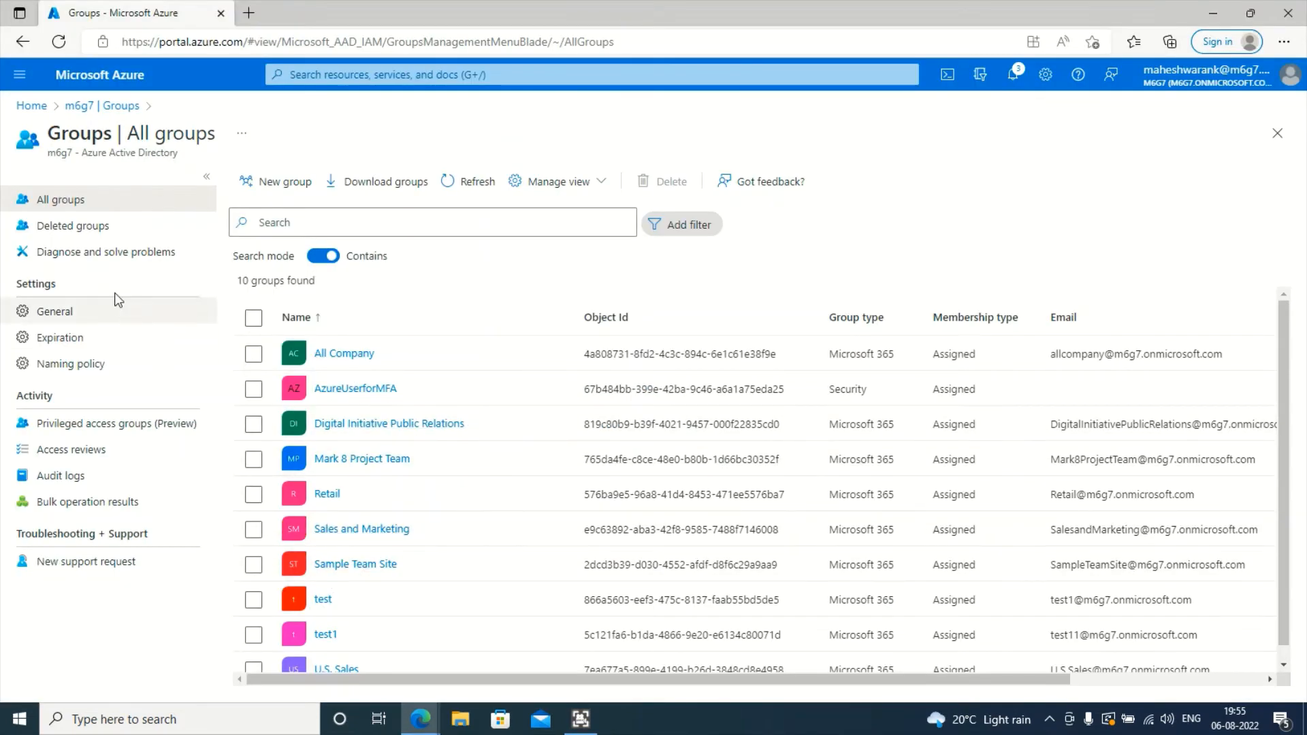
- Open the directory's Users list and fill in User One's saved email on the sign-in page
{"action": "left_click", "coordinate": [76, 106]}
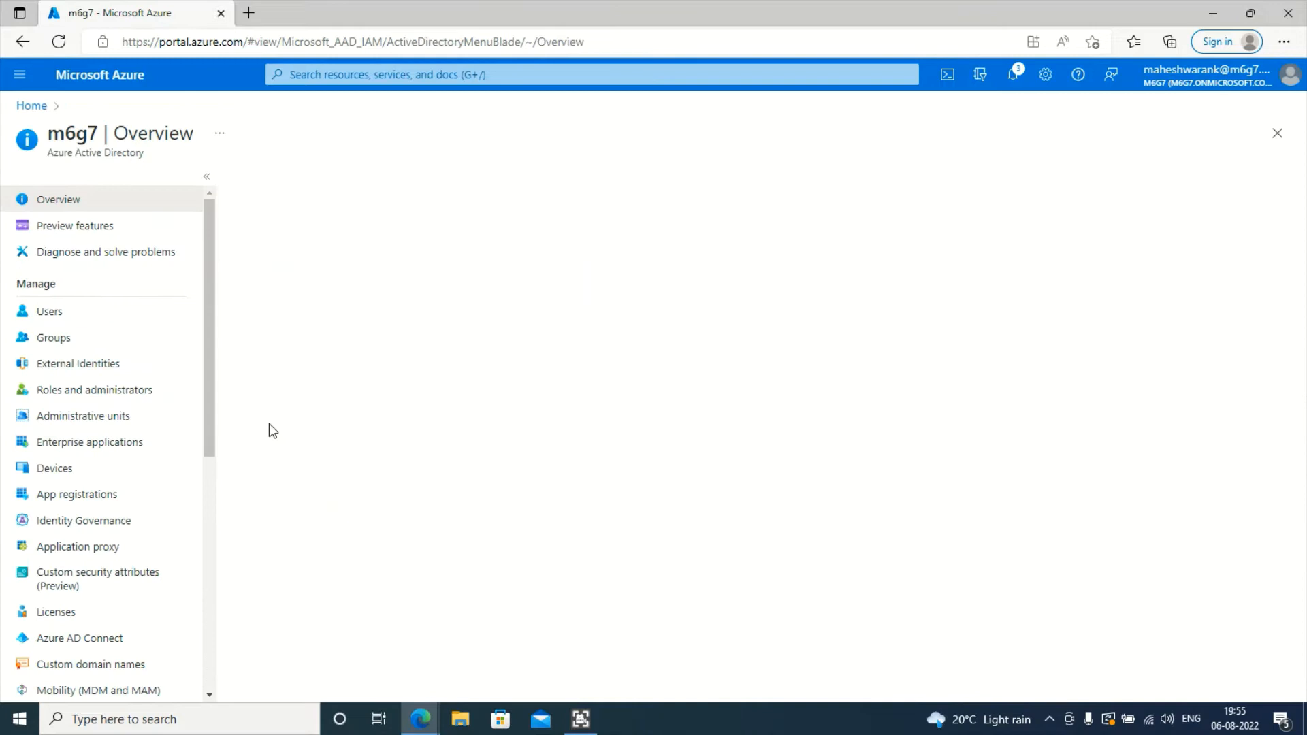
{"action": "left_click", "coordinate": [83, 314]}
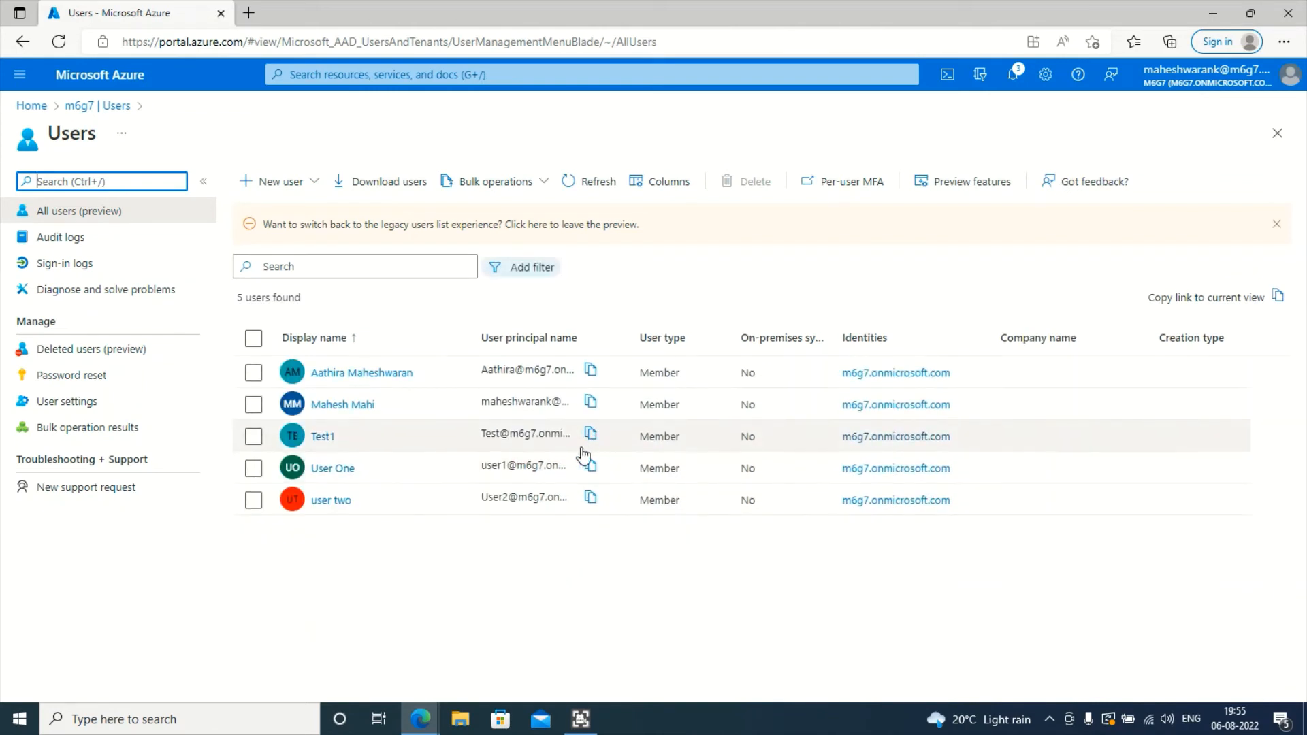
{"action": "left_click", "coordinate": [573, 504]}
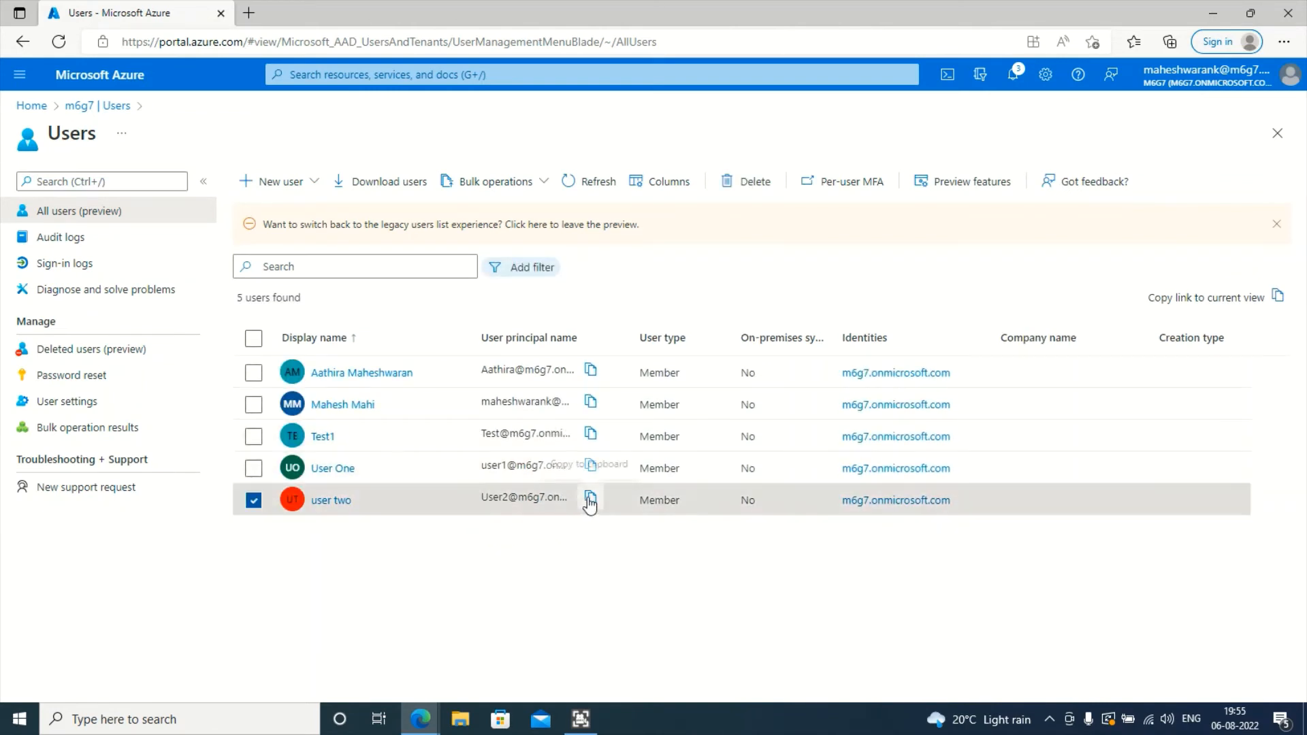
{"action": "left_click", "coordinate": [575, 468]}
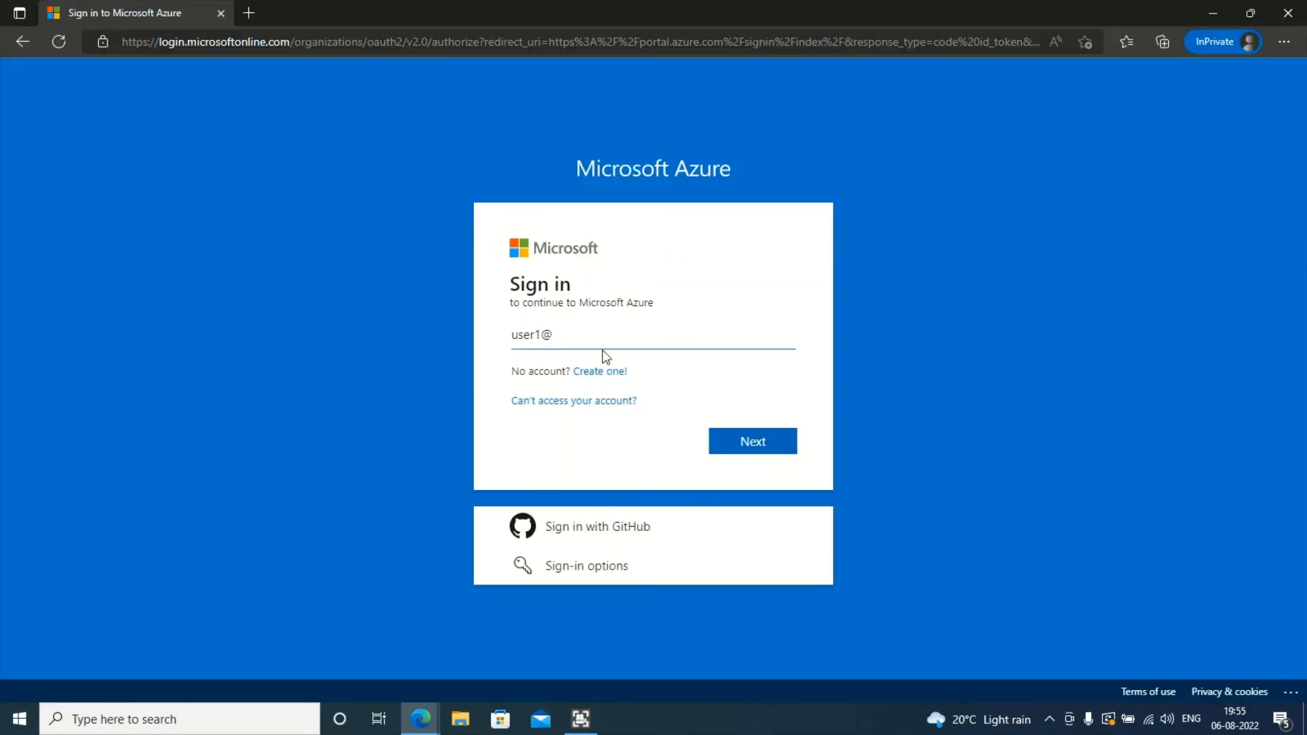
{"action": "left_click", "coordinate": [589, 338]}
{"action": "key", "text": "ctrl+a"}
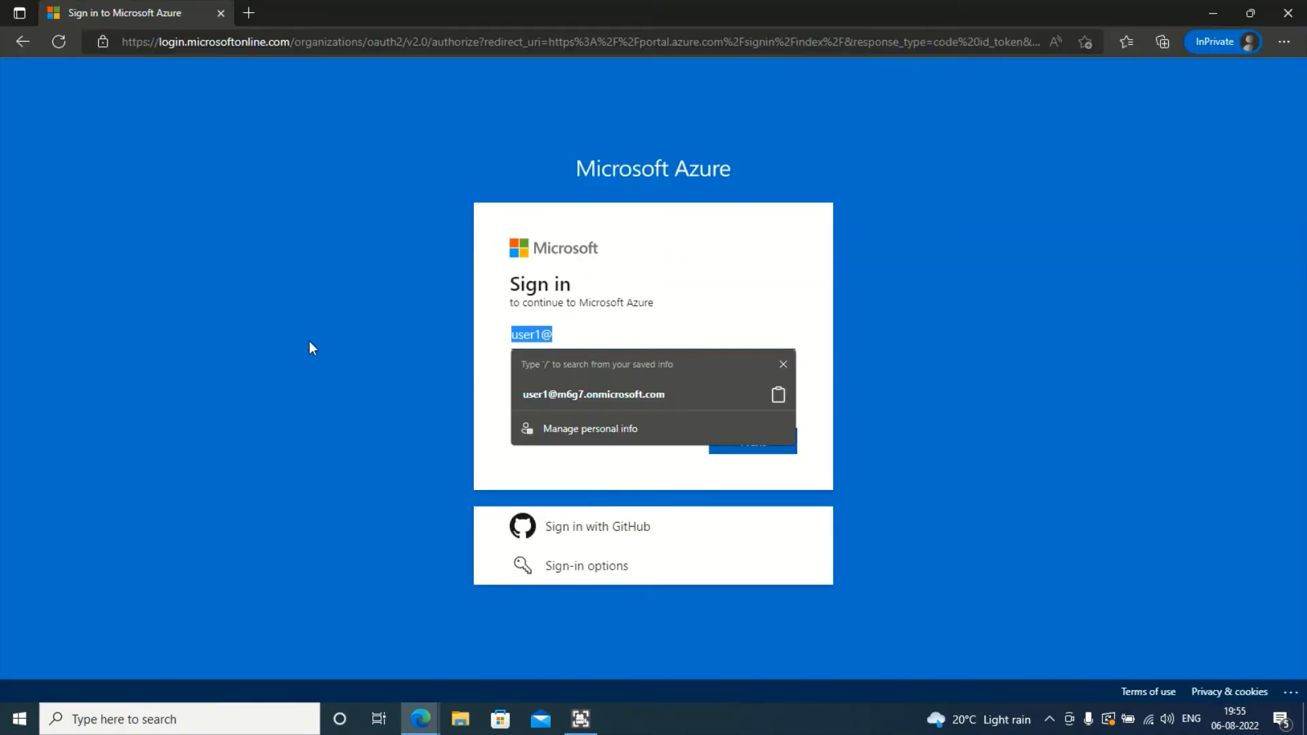
{"action": "key", "text": "BackSpace"}
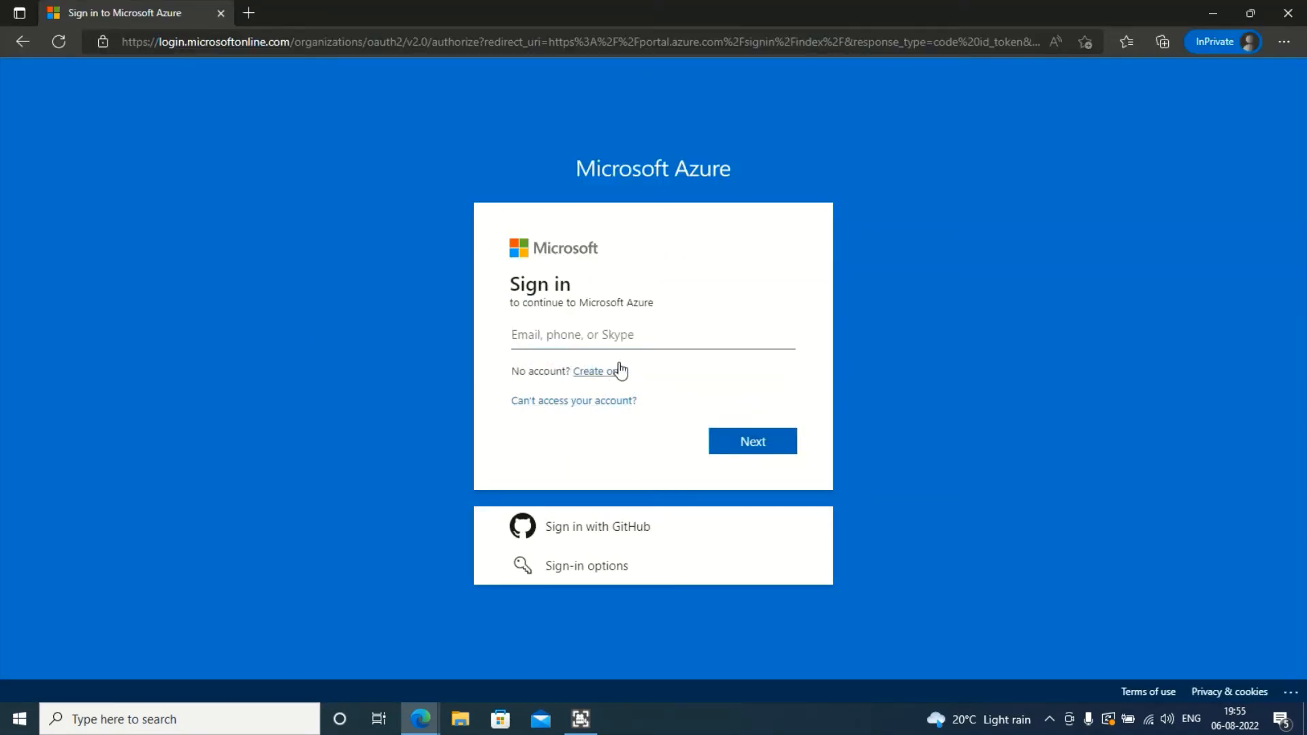
{"action": "left_click", "coordinate": [626, 334]}
{"action": "key", "text": "ctrl+v"}
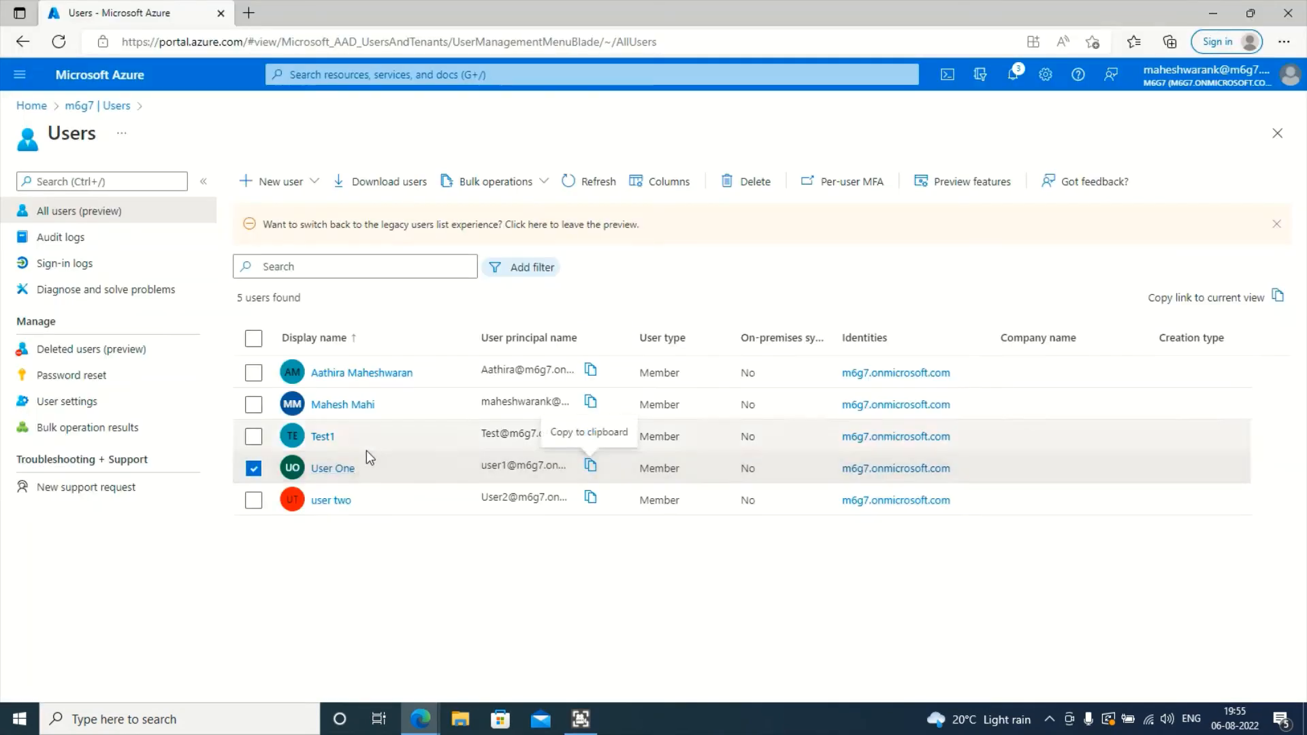
- Check User One's assigned roles show active User Administrator, then return to the Users list
{"action": "left_click", "coordinate": [354, 464]}
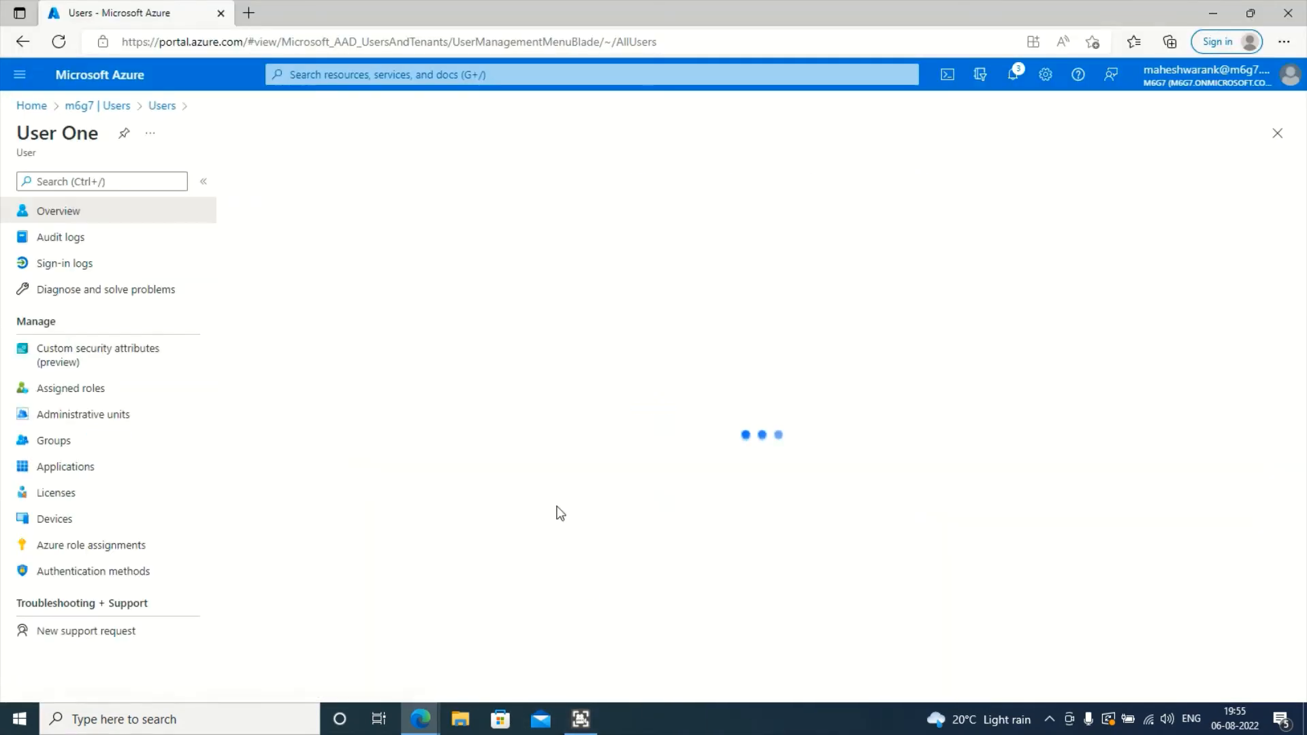
{"action": "left_click", "coordinate": [129, 388]}
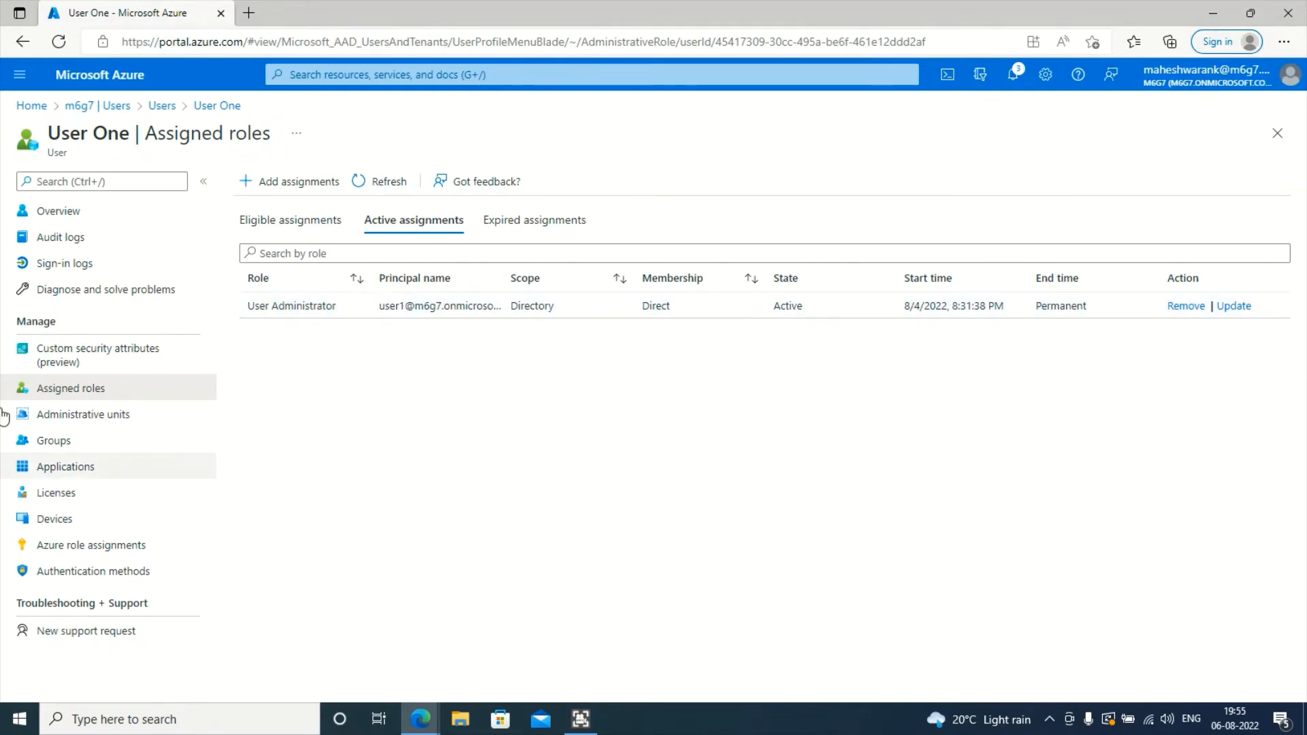
{"action": "left_click", "coordinate": [162, 105]}
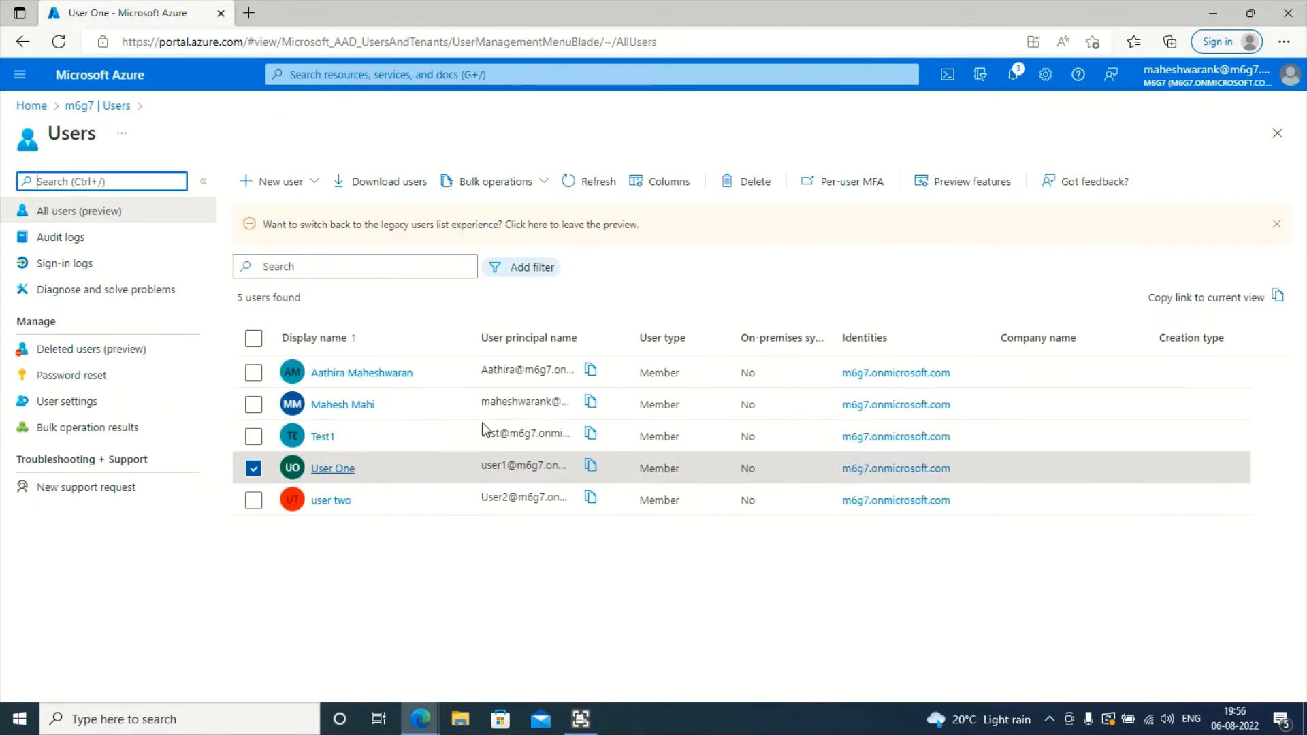
- Enter User One's password in the InPrivate window, retrying after the incorrect-password error
{"action": "key", "text": "alt+Tab"}
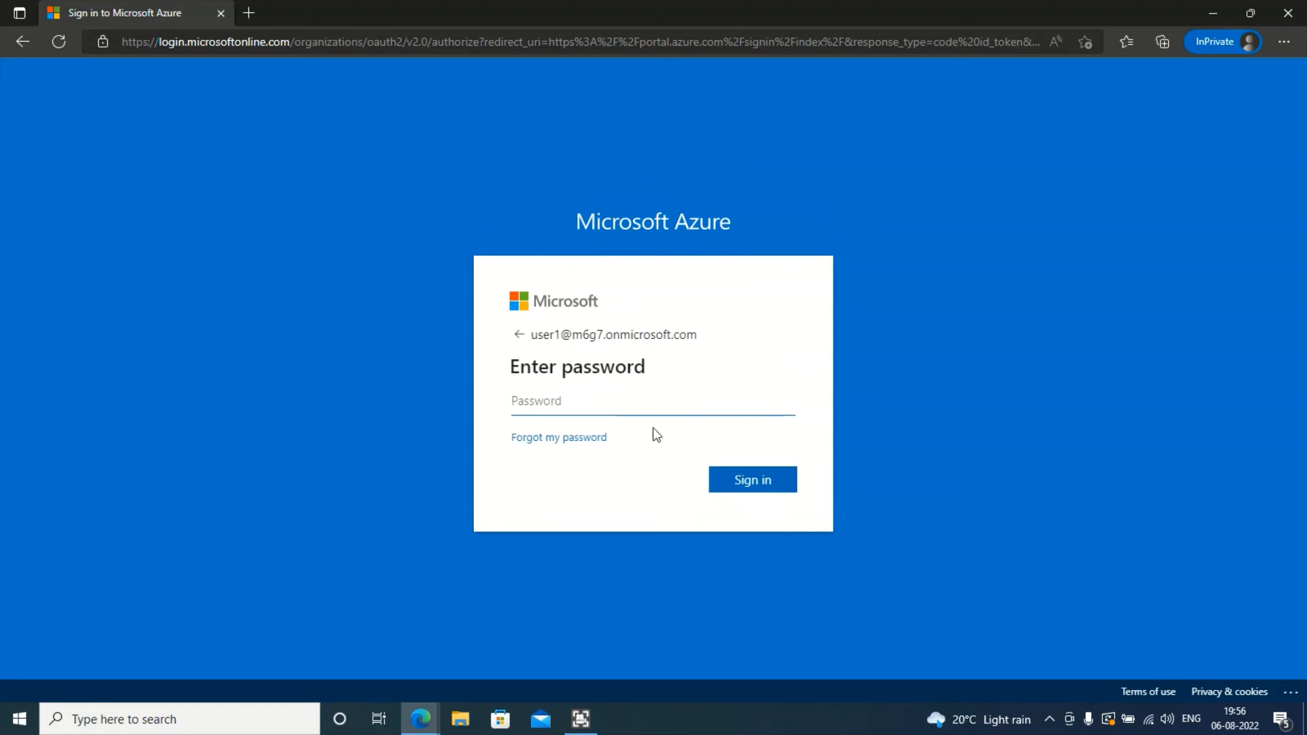
{"action": "type", "text": "•••••••"}
{"action": "key", "text": "Return"}
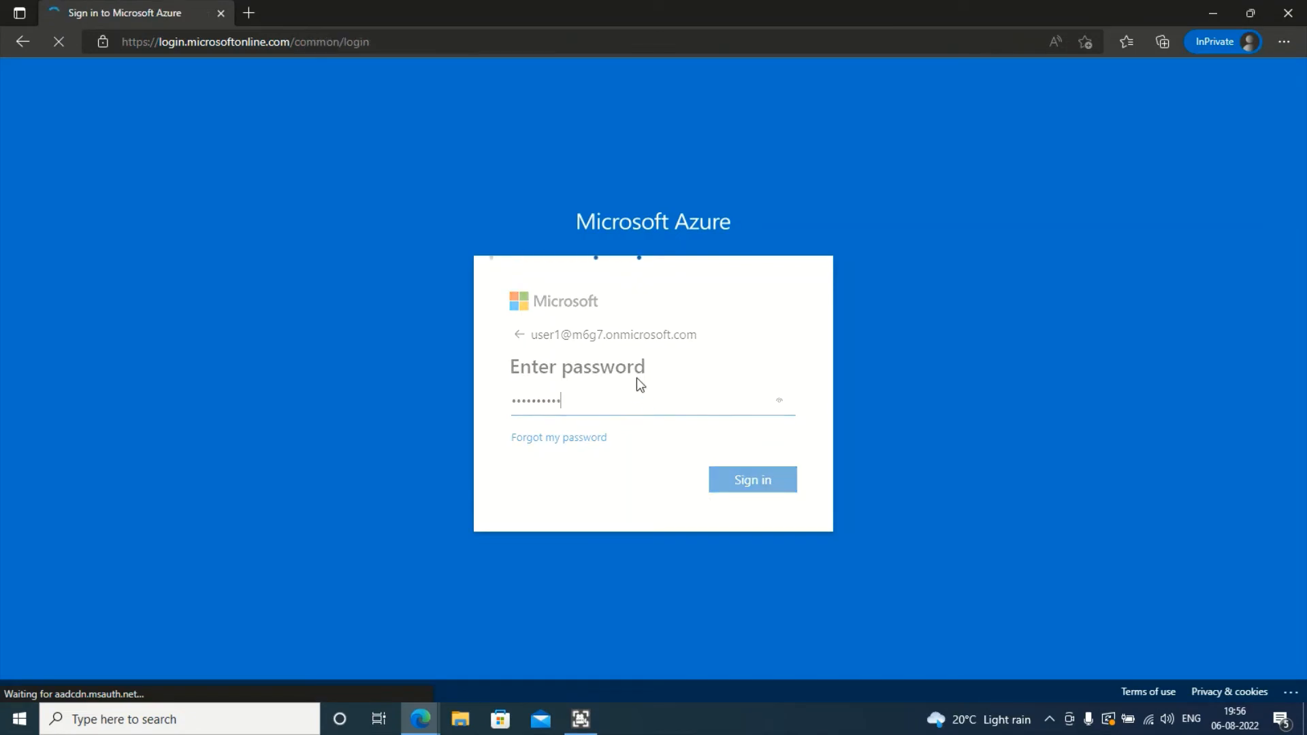
{"action": "type", "text": "••••••"}
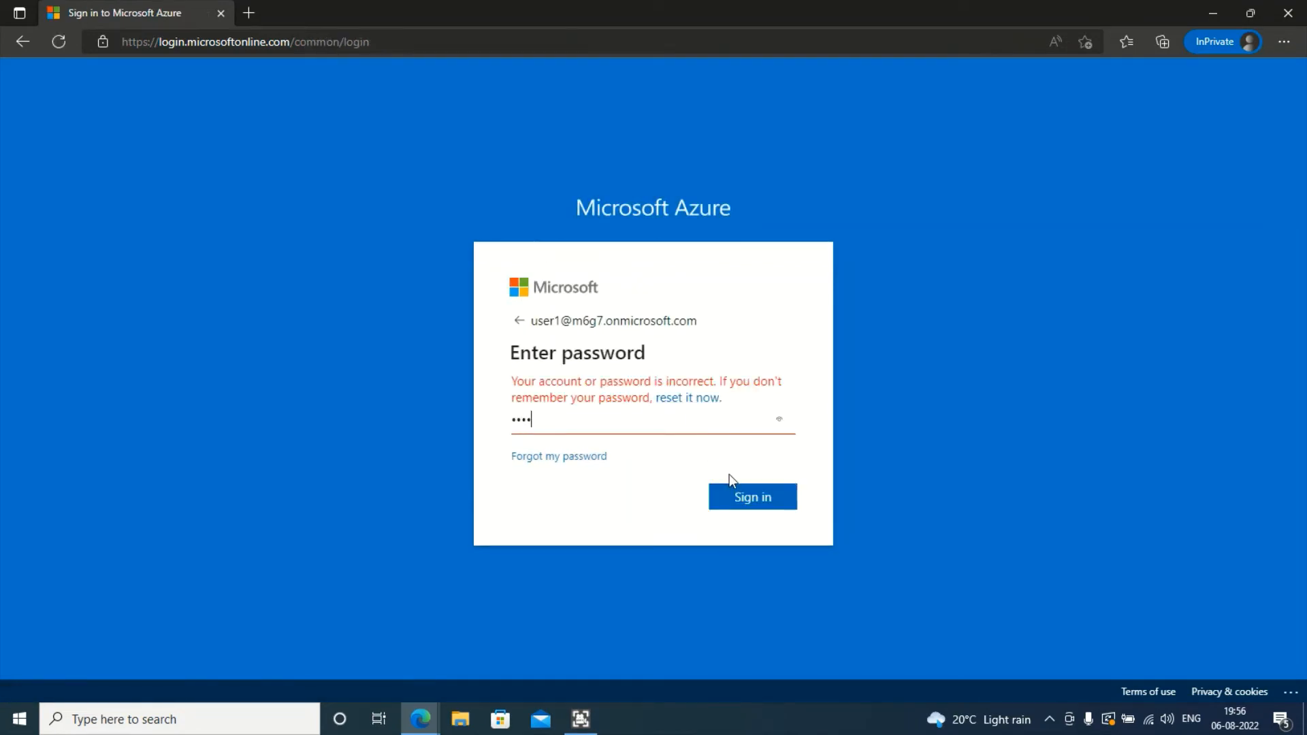
{"action": "type", "text": "••••"}
{"action": "key", "text": "Return"}
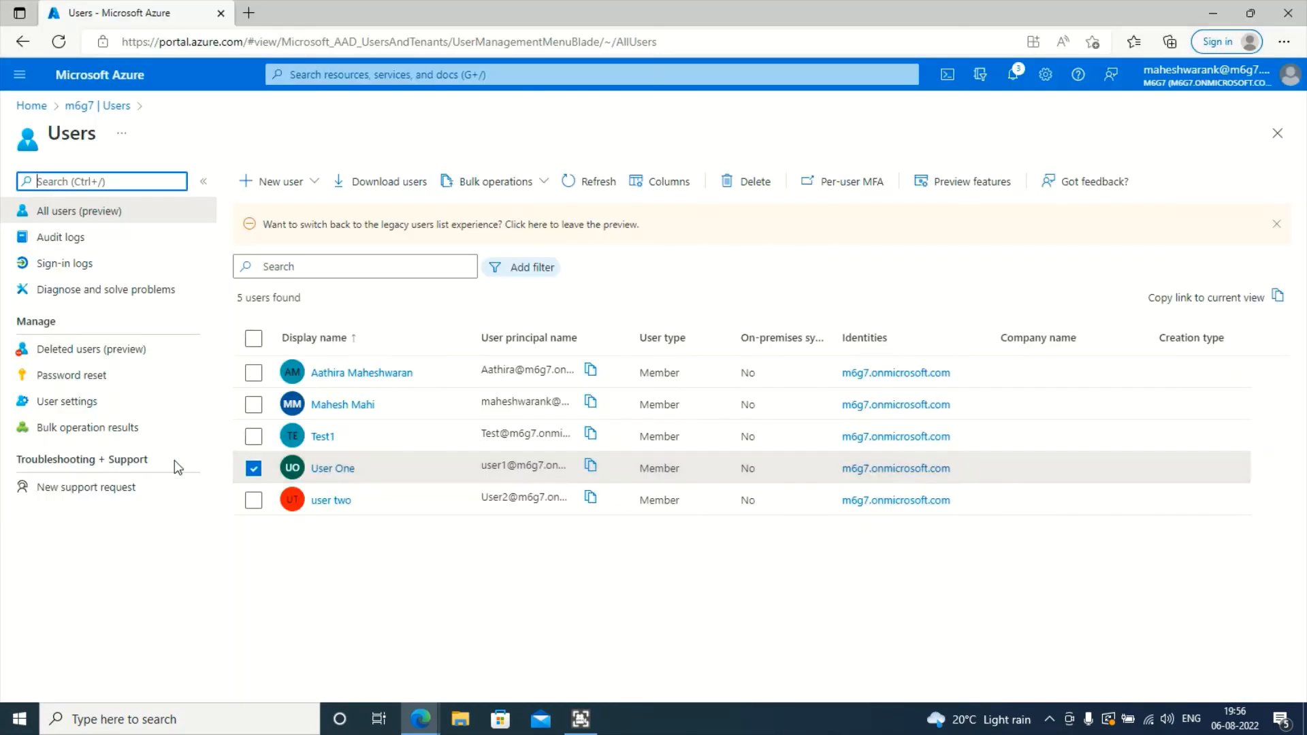
- Reset User One's password and paste the new temporary password into the InPrivate sign-in page
{"action": "left_click", "coordinate": [330, 468]}
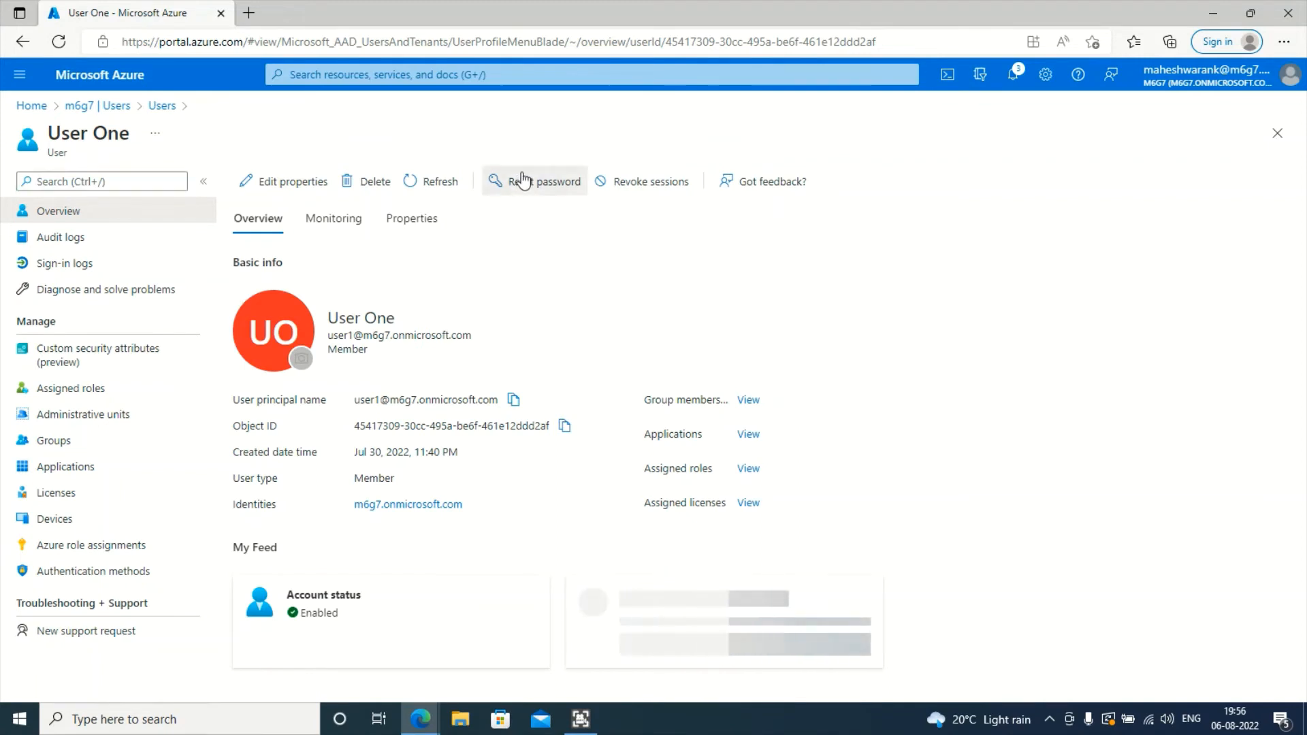
{"action": "left_click", "coordinate": [534, 181]}
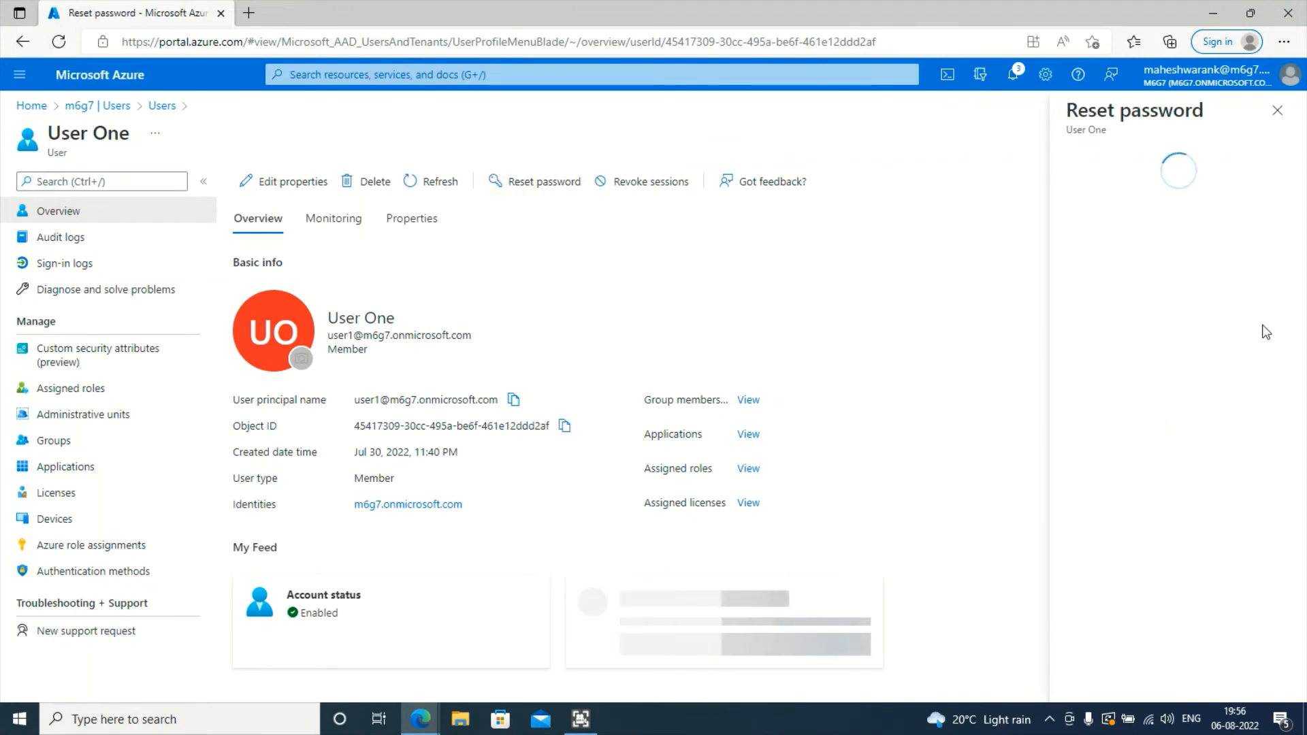
{"action": "left_click", "coordinate": [1168, 224]}
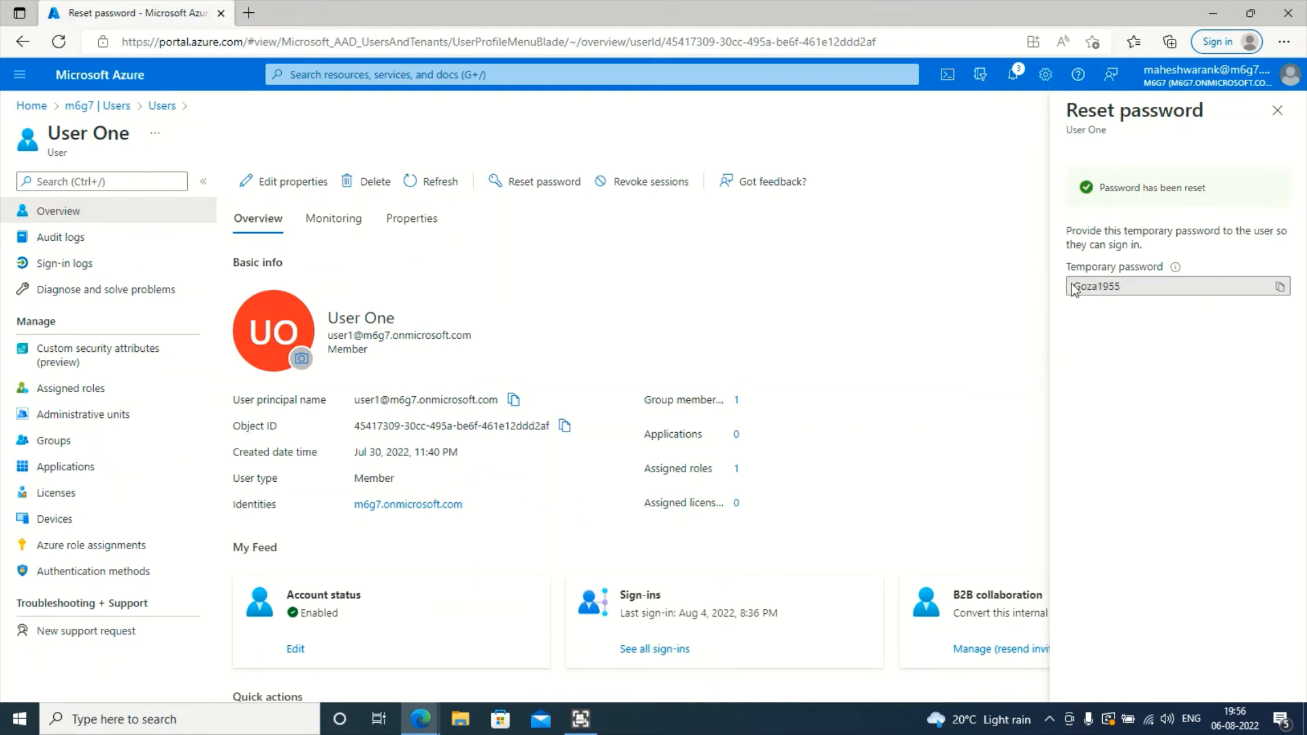
{"action": "left_click", "coordinate": [1280, 286]}
{"action": "key", "text": "alt+Tab"}
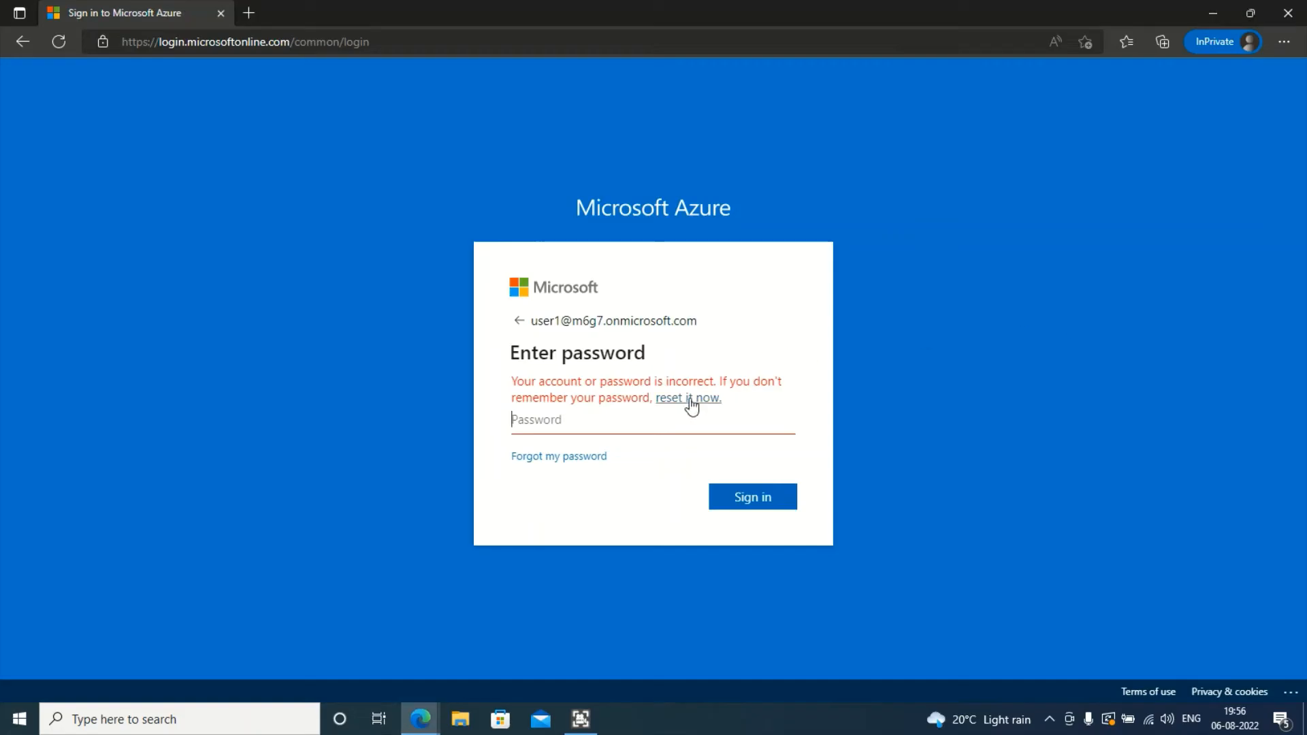
{"action": "key", "text": "ctrl+v"}
- Sign in with the temporary password, set a new password for User One, and decline staying signed in
{"action": "left_click", "coordinate": [751, 501]}
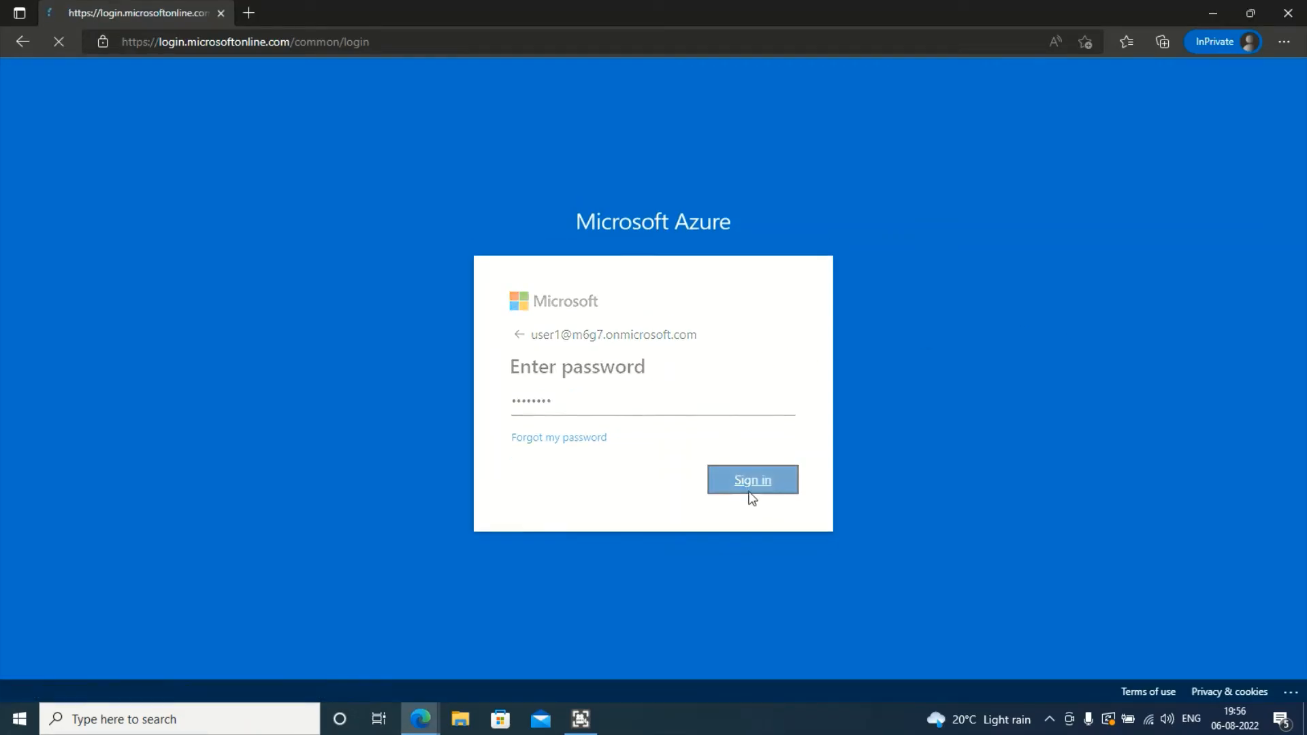
{"action": "left_click", "coordinate": [648, 394]}
{"action": "key", "text": "ctrl+v"}
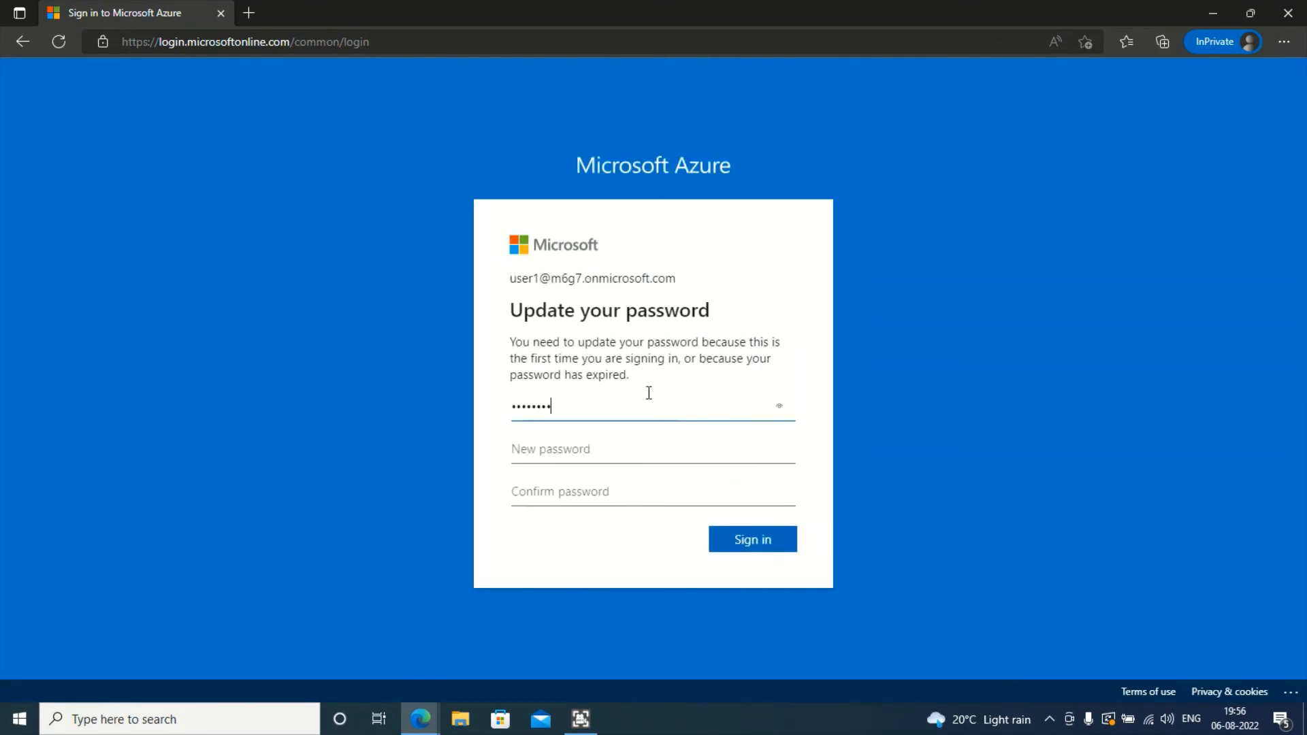
{"action": "left_click", "coordinate": [629, 437]}
{"action": "type", "text": "•••"}
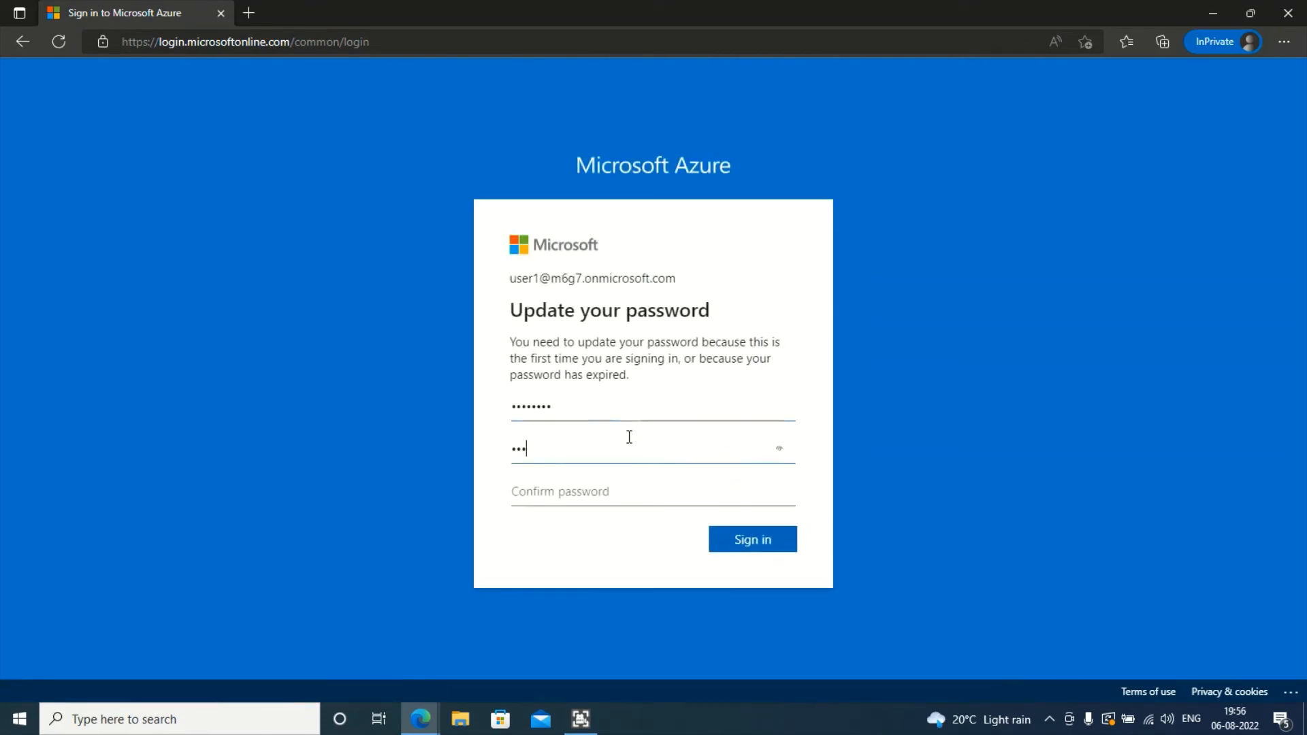
{"action": "type", "text": "••"}
{"action": "key", "text": "Tab"}
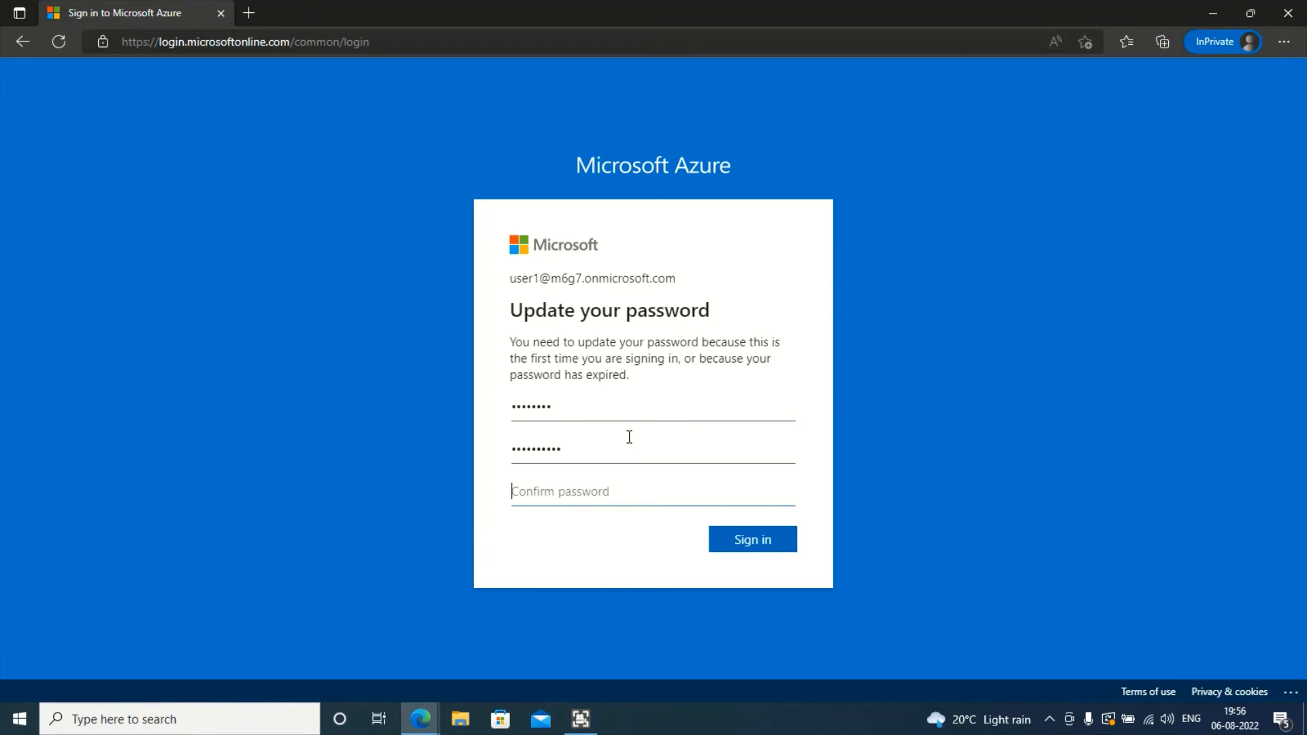
{"action": "type", "text": "•"}
{"action": "key", "text": "Return"}
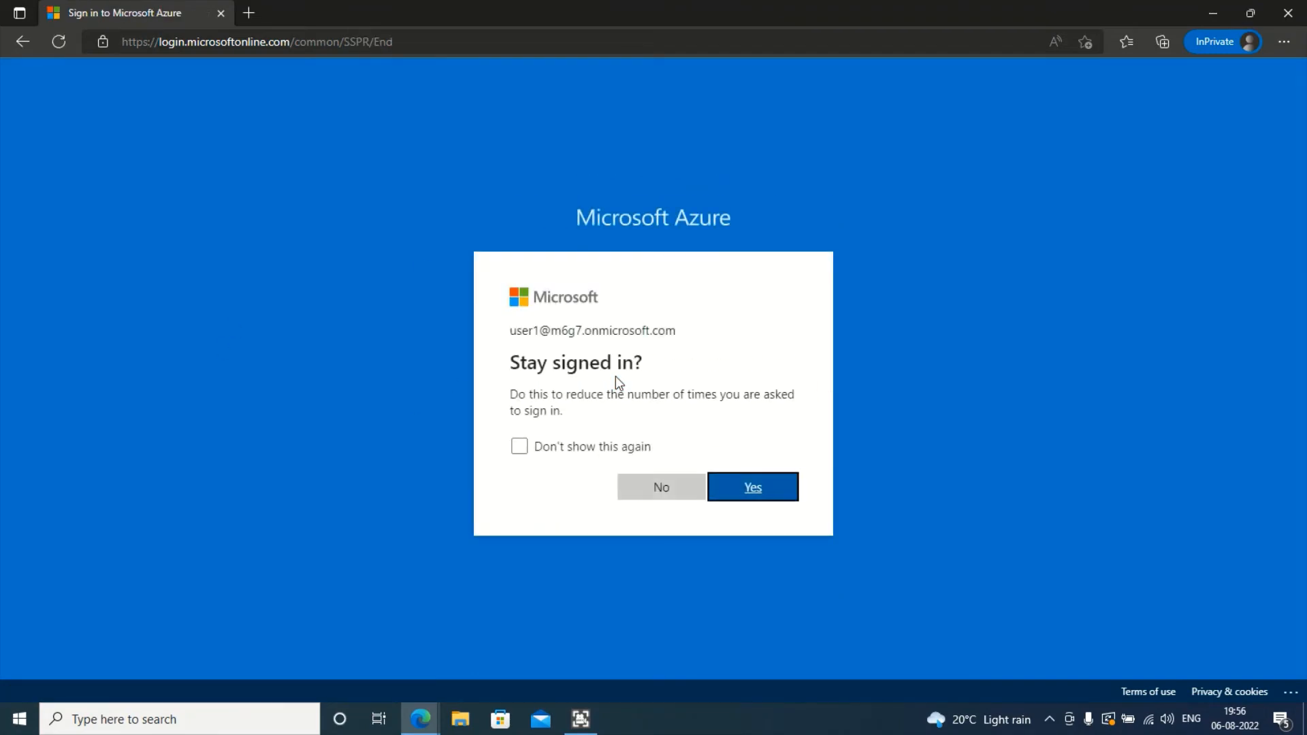
{"action": "left_click", "coordinate": [667, 475]}
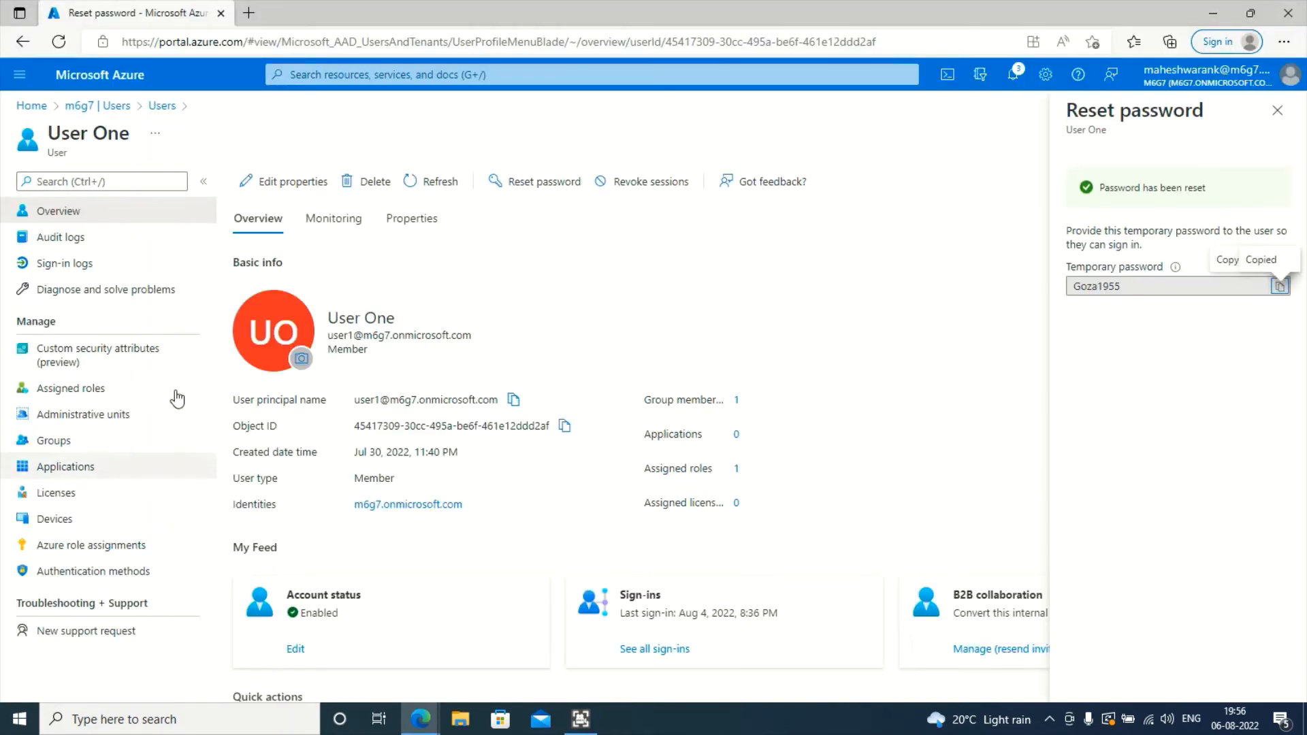
{"action": "left_click", "coordinate": [162, 107]}
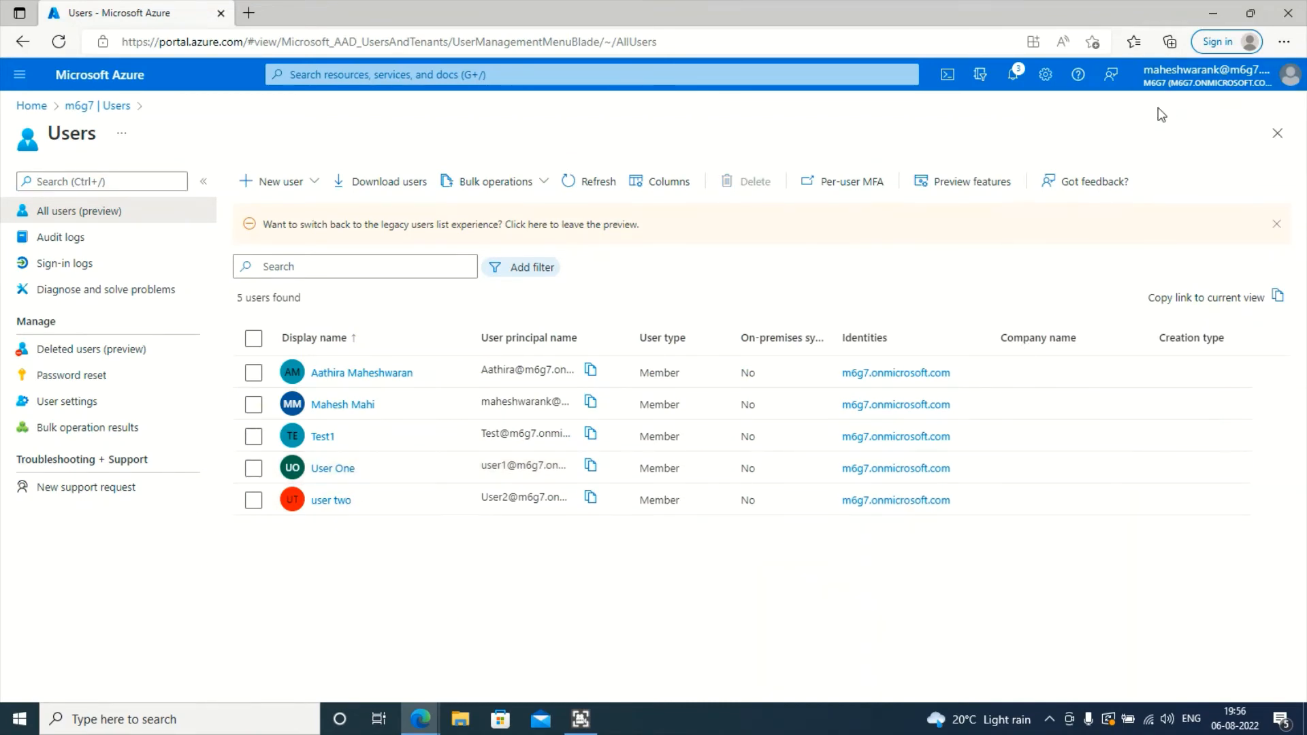
- In User One's window, open the m6g7 Azure Active Directory overview from the Azure home page
{"action": "key", "text": "alt+Tab"}
{"action": "mouse_move", "coordinate": [1223, 78]}
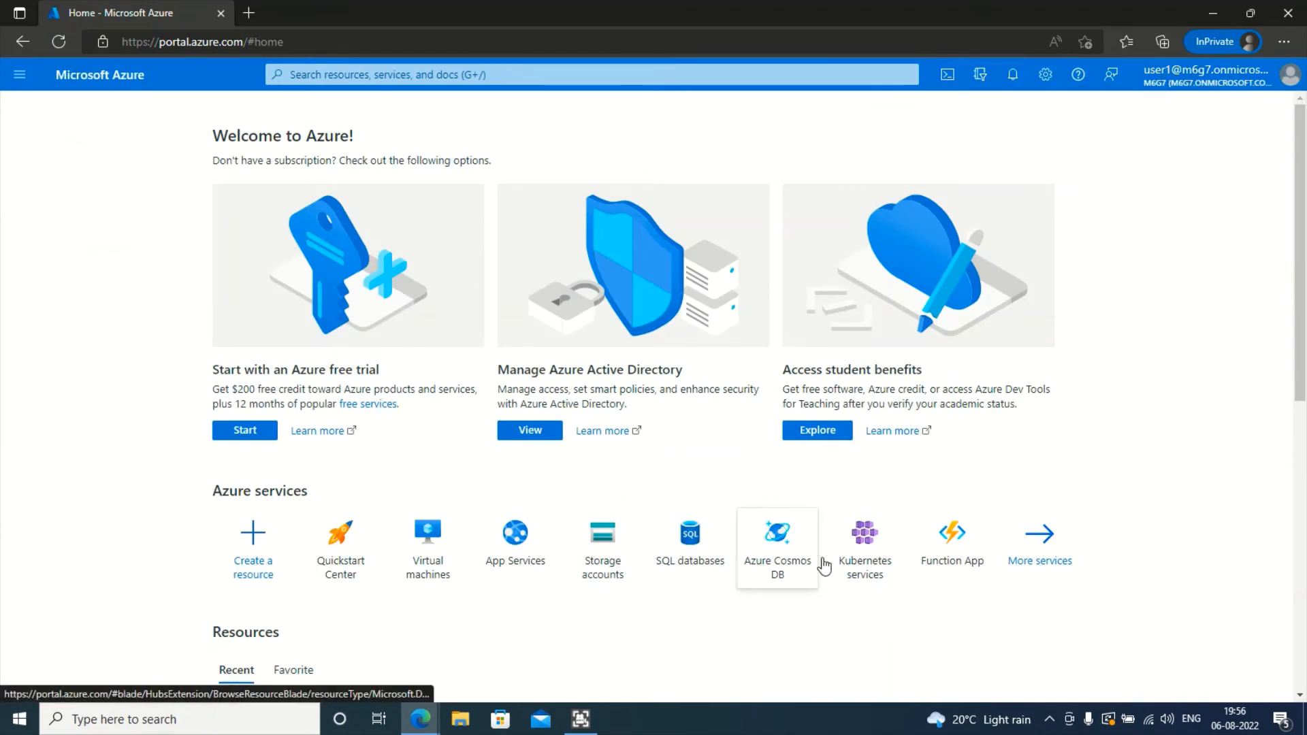
{"action": "scroll", "coordinate": [676, 569], "scroll_direction": "down", "scroll_amount": 3}
{"action": "scroll", "coordinate": [438, 549], "scroll_direction": "up", "scroll_amount": 5}
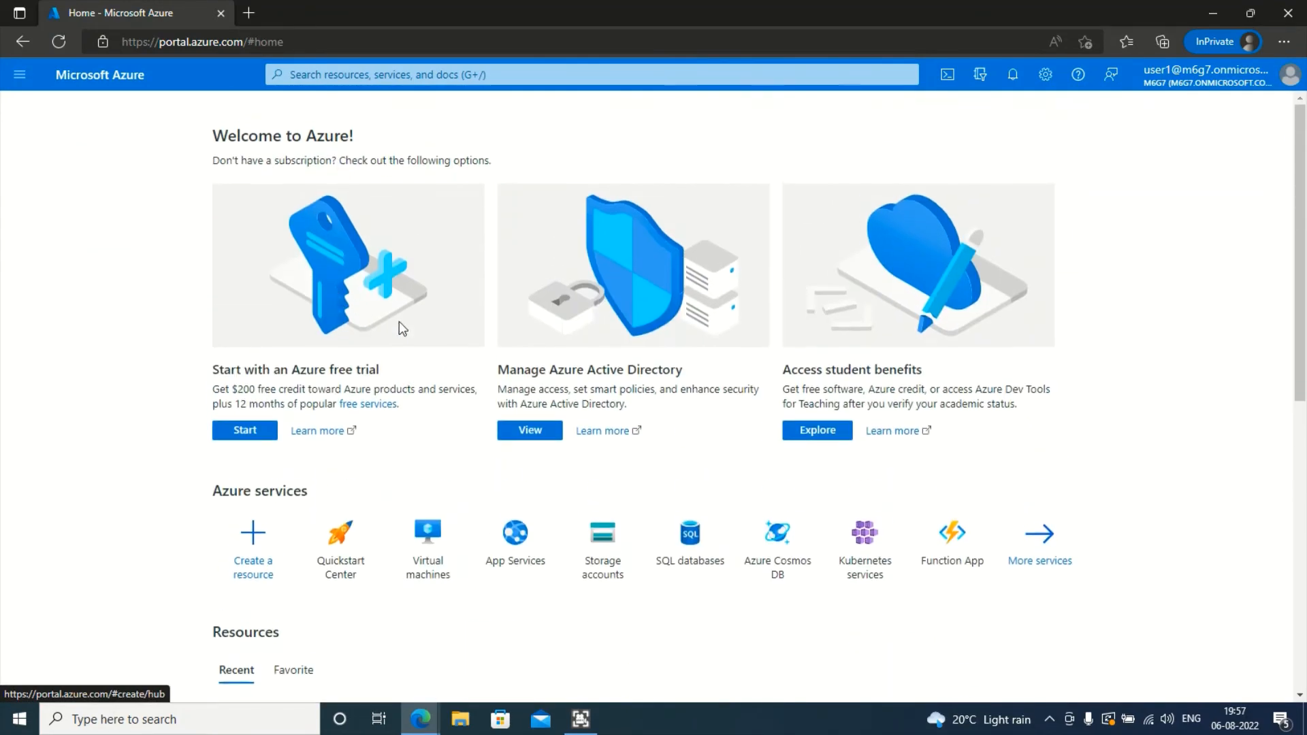
{"action": "left_click", "coordinate": [551, 437]}
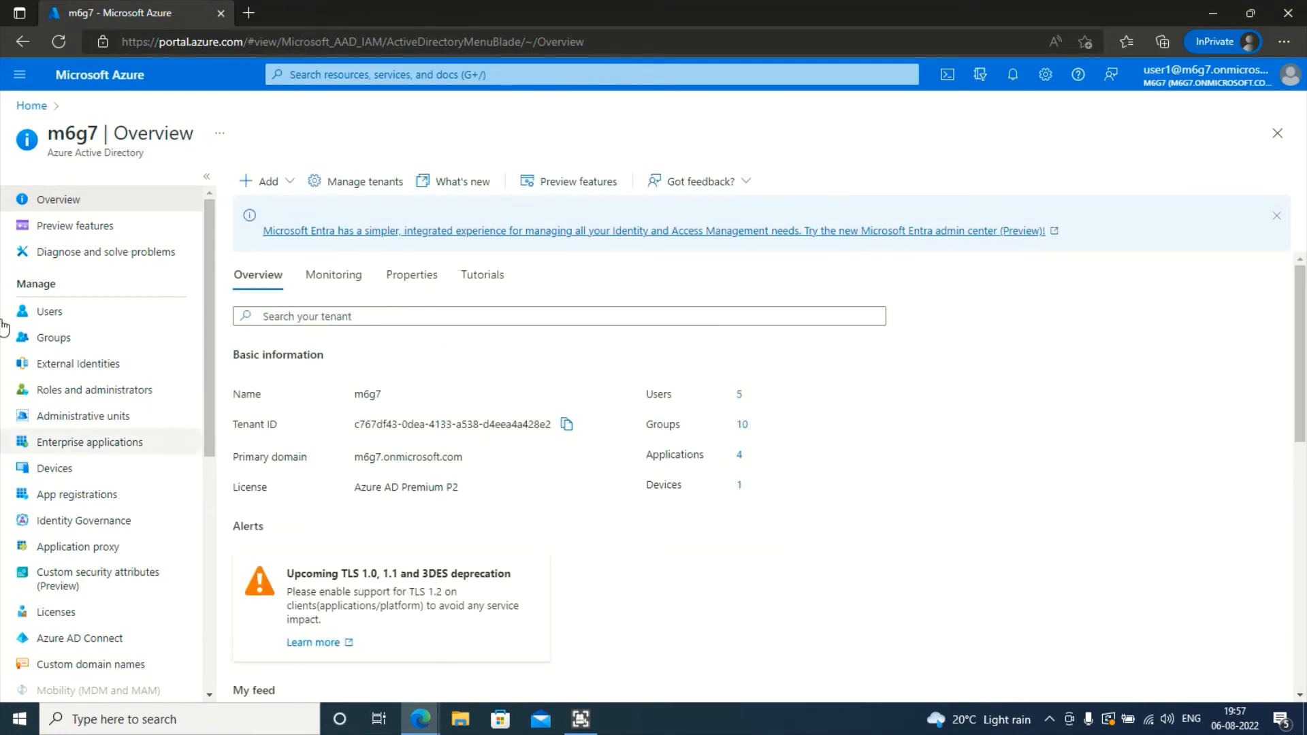
- Go to Groups and start a New group, verifying the signed-in account and keeping Security type
{"action": "left_click", "coordinate": [96, 344]}
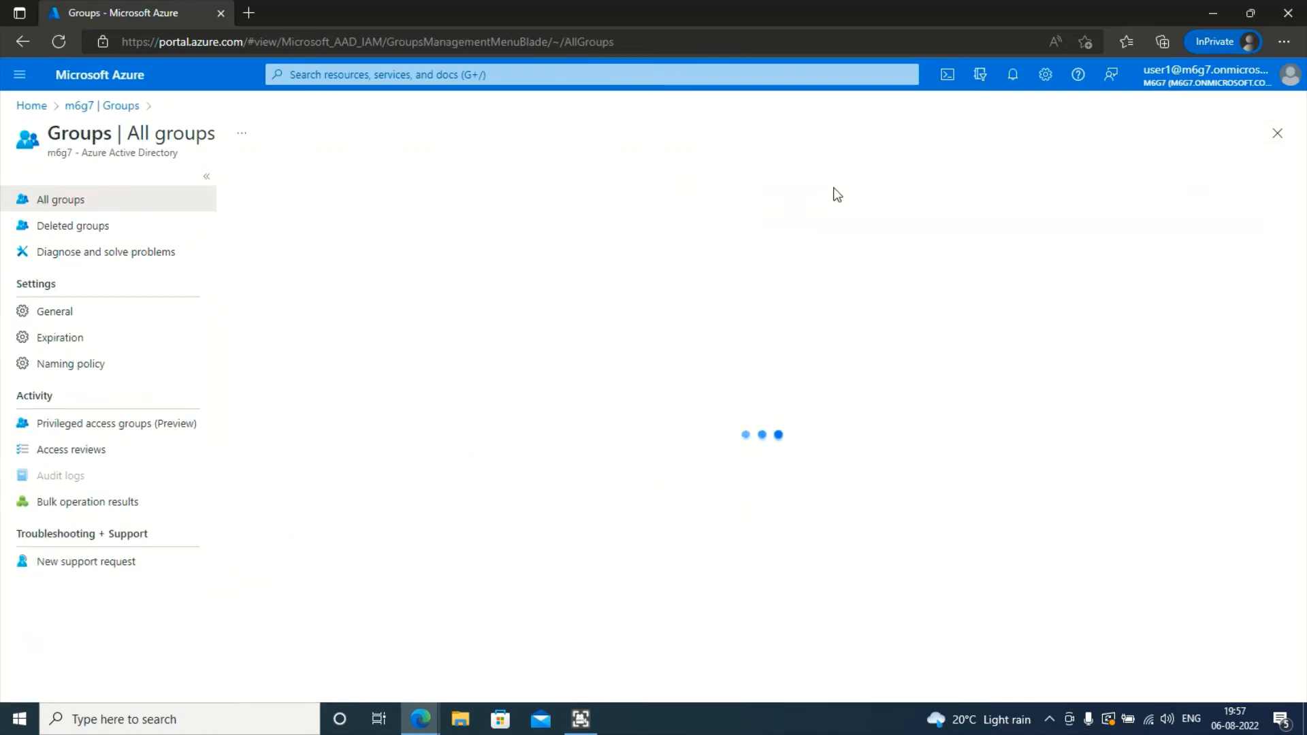
{"action": "left_click", "coordinate": [284, 184]}
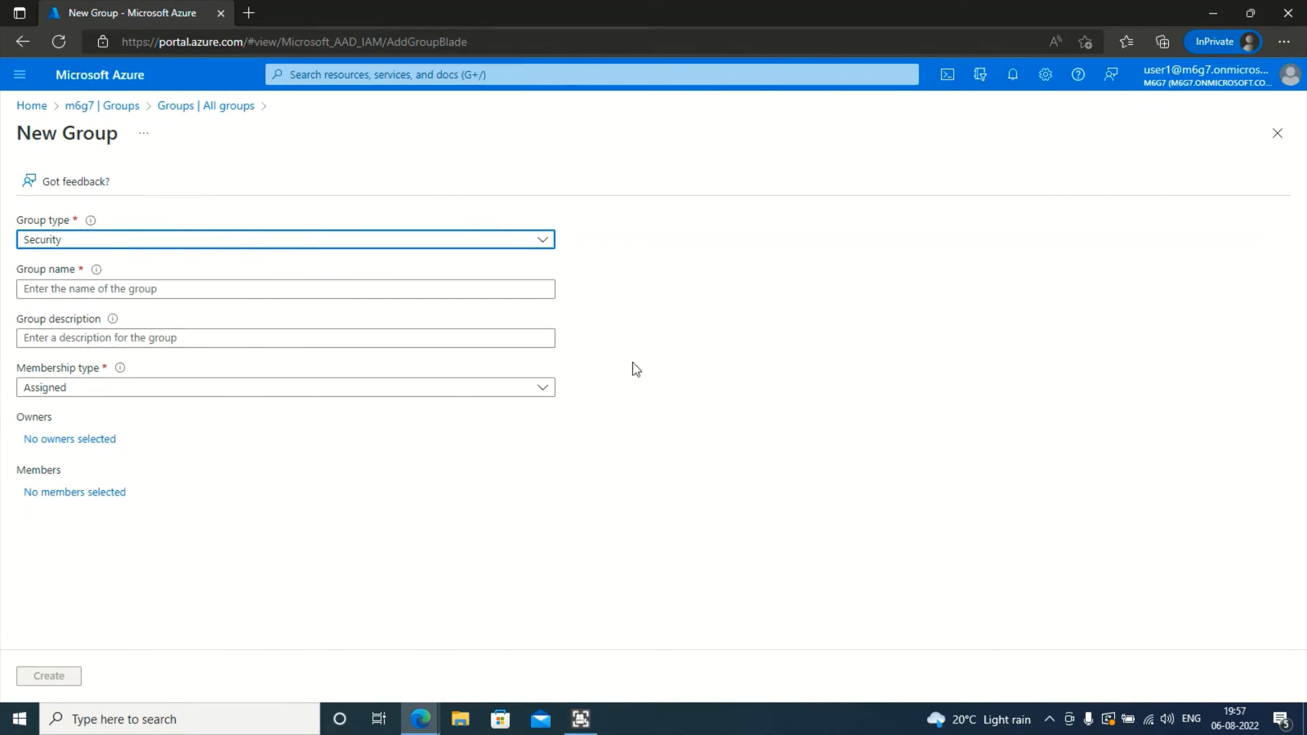
{"action": "left_click", "coordinate": [1245, 78]}
{"action": "left_click", "coordinate": [852, 358]}
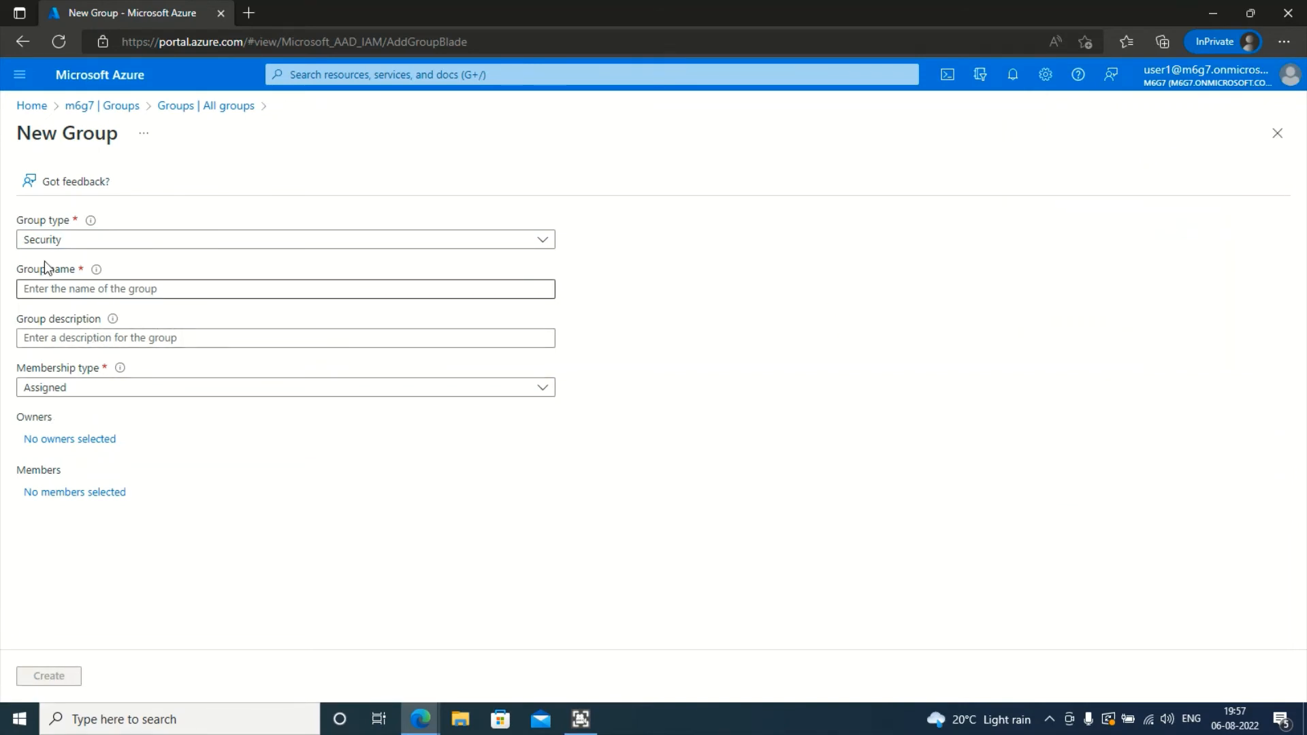
{"action": "left_click", "coordinate": [160, 244]}
{"action": "left_click", "coordinate": [990, 336]}
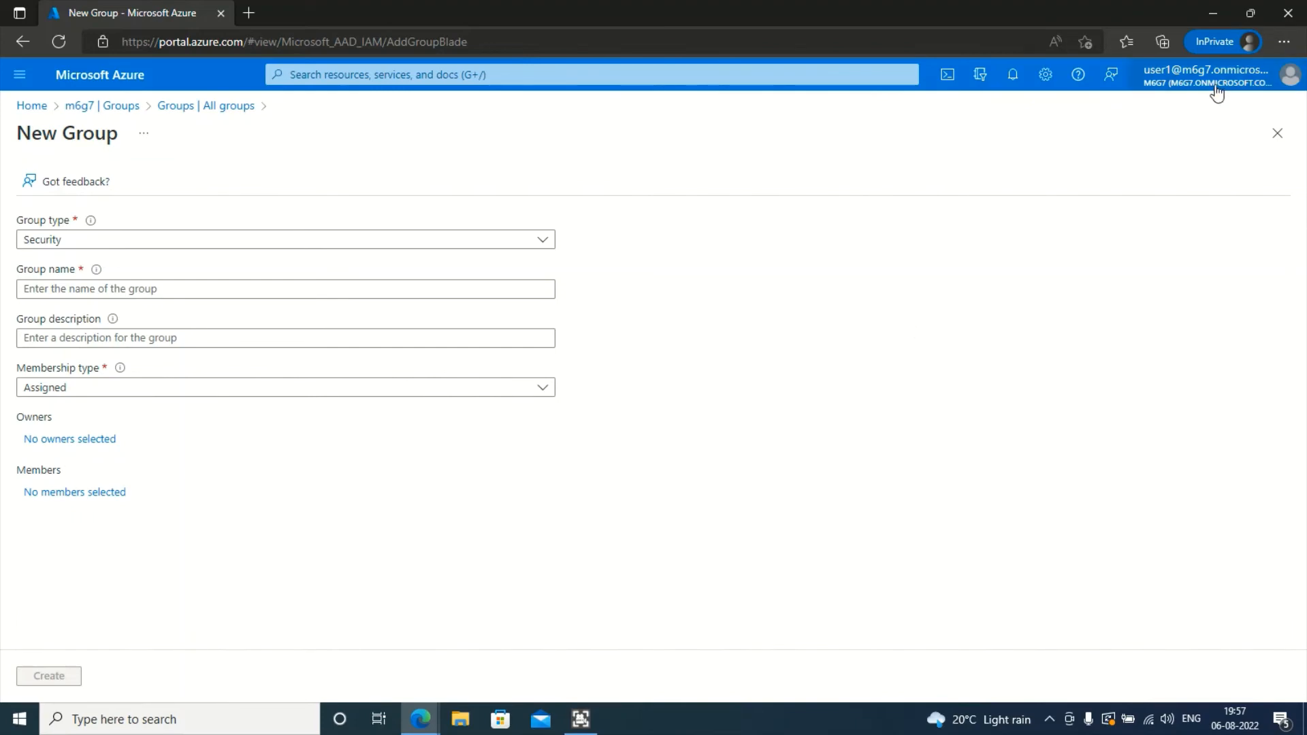
- In the administrator's window, navigate via the m6g7 overview to Groups and start a New group
{"action": "key", "text": "alt+Tab"}
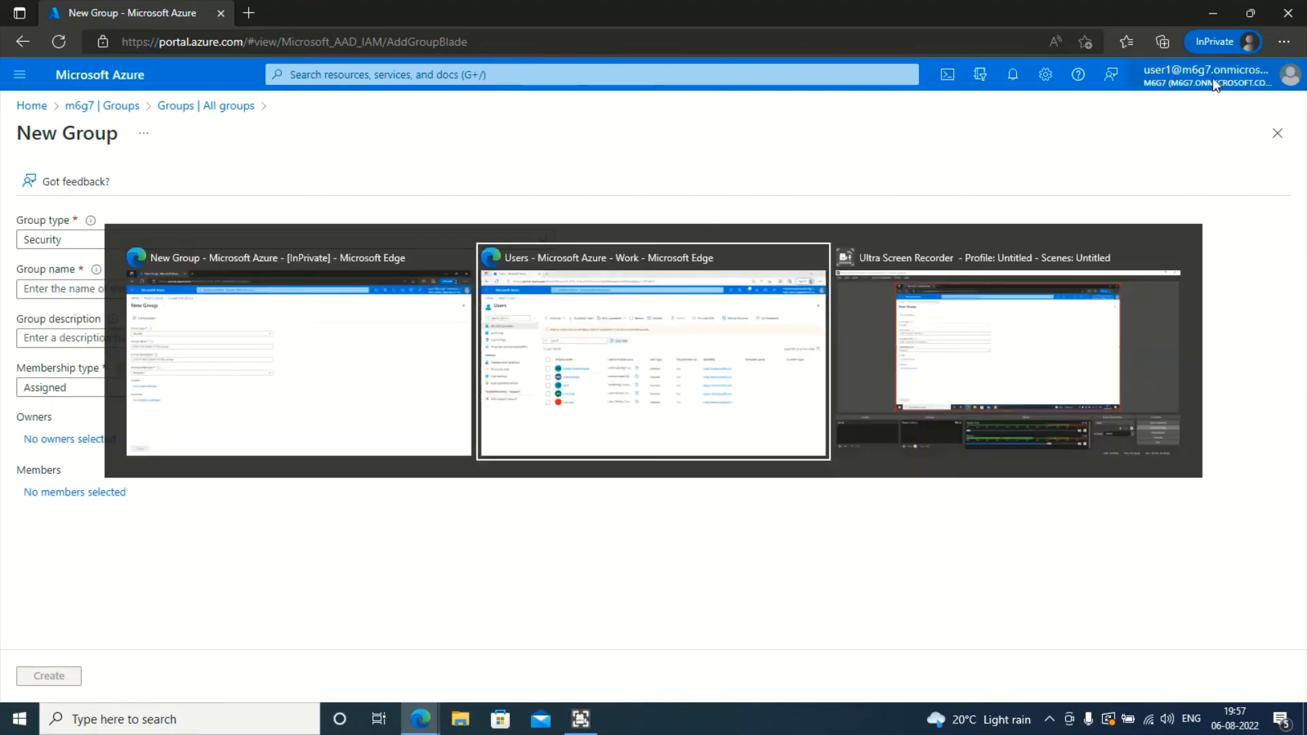
{"action": "left_click", "coordinate": [282, 185]}
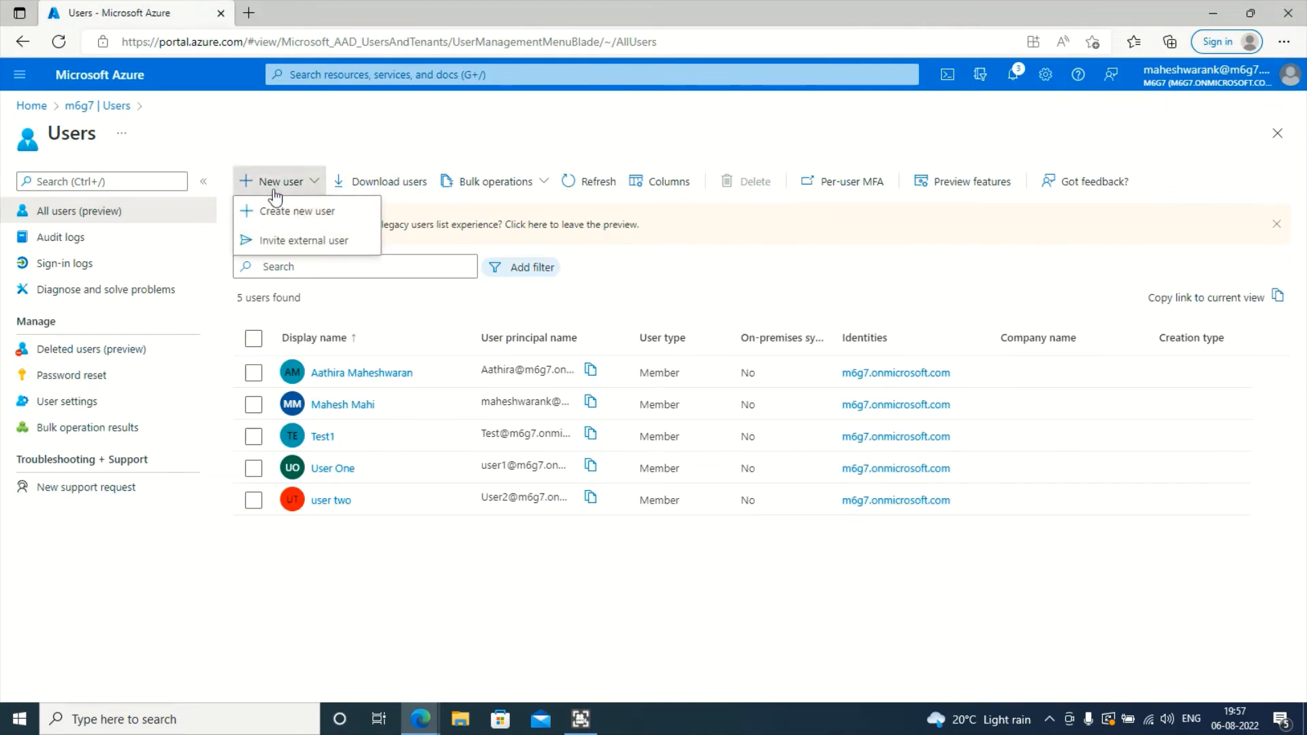
{"action": "left_click", "coordinate": [94, 108]}
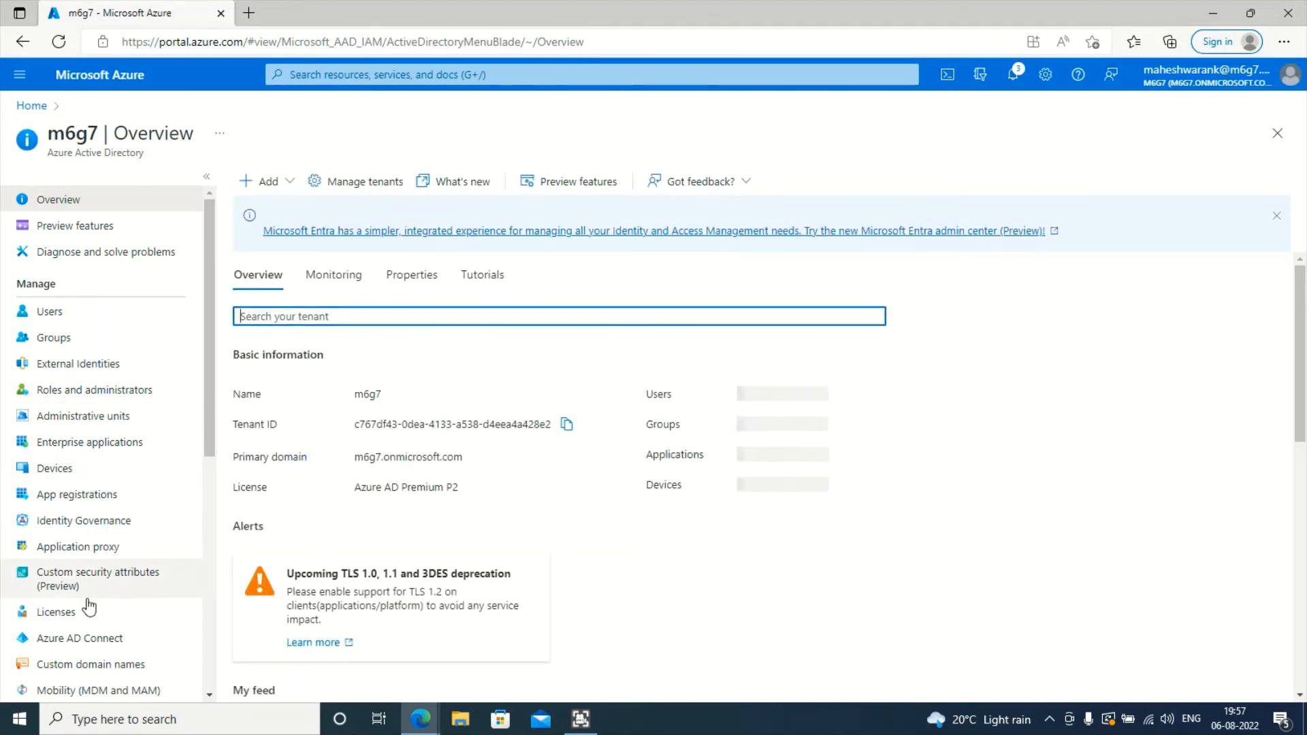
{"action": "left_click", "coordinate": [269, 182]}
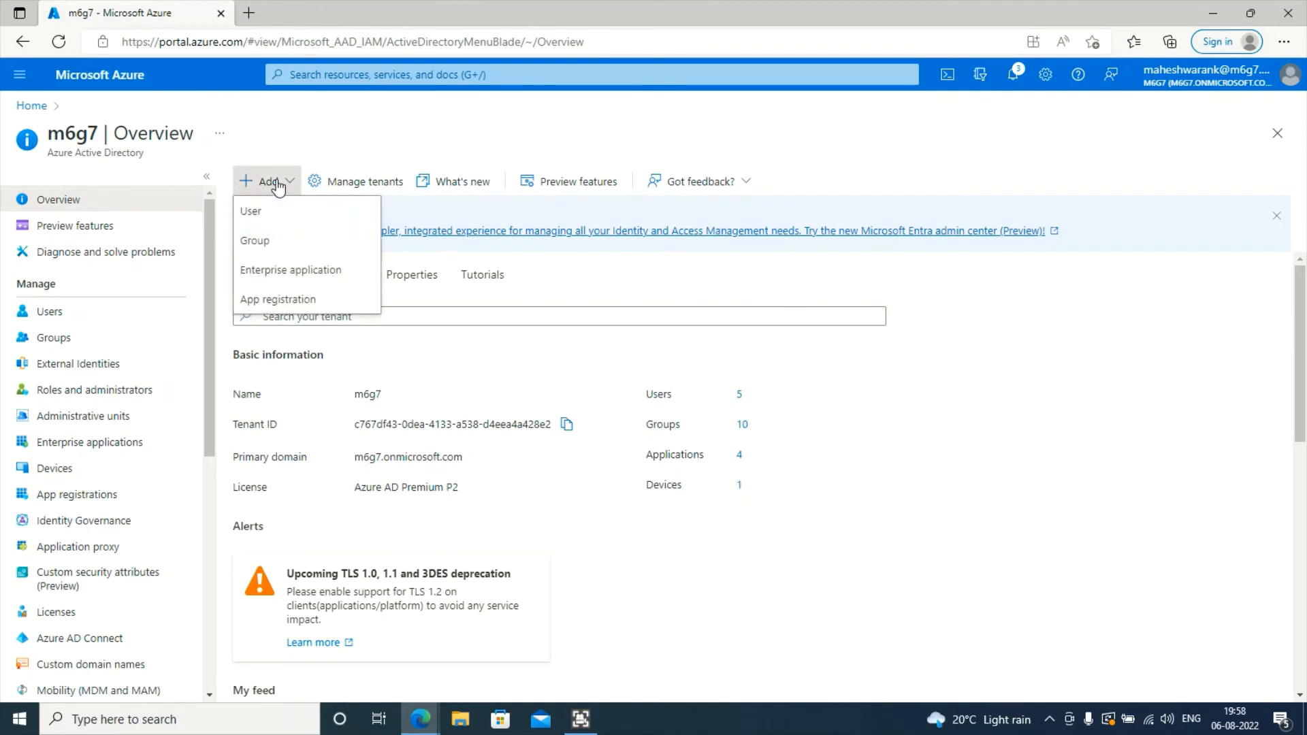
{"action": "left_click", "coordinate": [64, 336]}
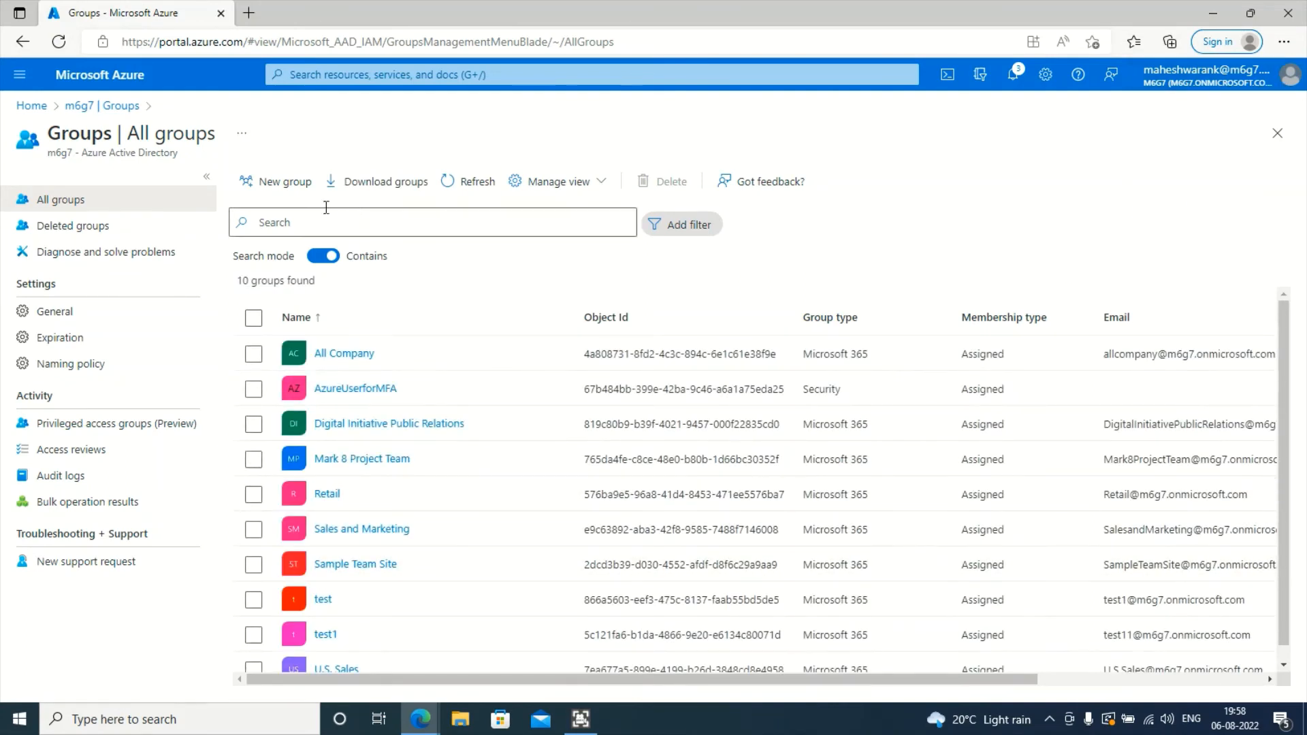
{"action": "left_click", "coordinate": [269, 180]}
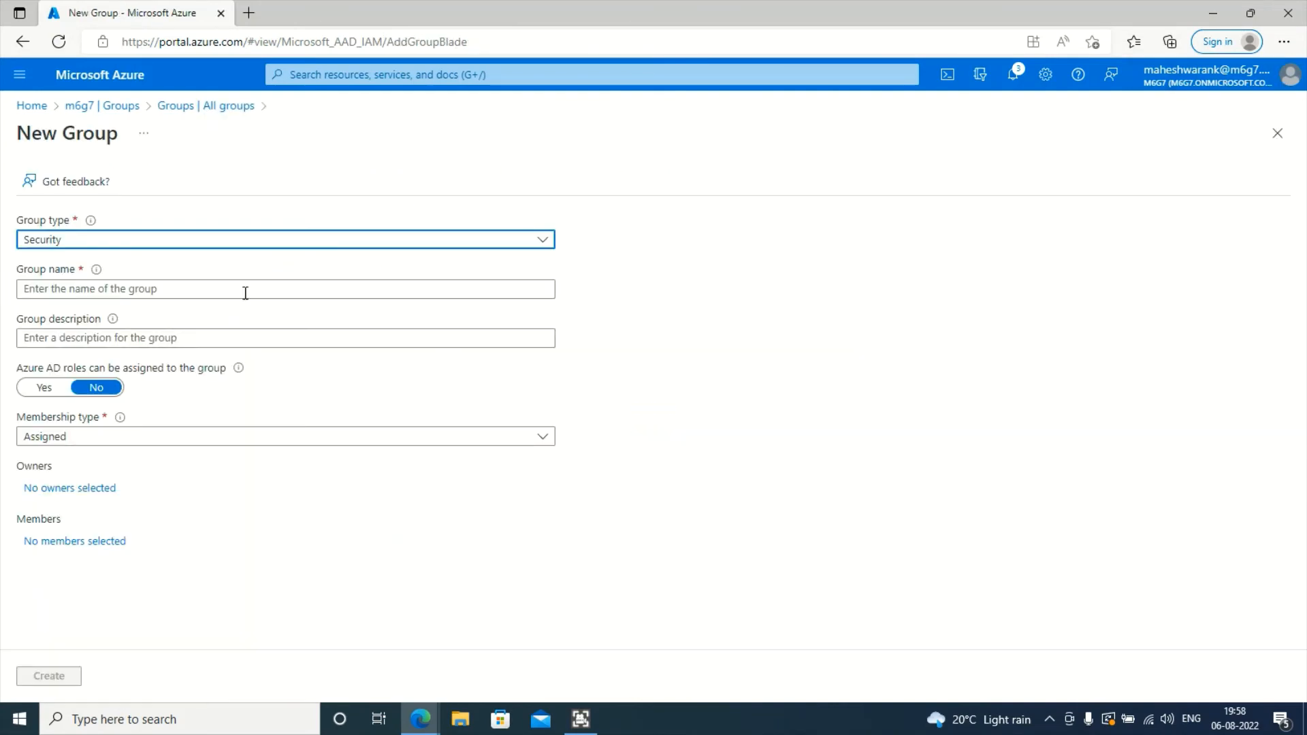
- Name the group userAdminRole, describe it as 'AD user admin Role', and allow Azure AD role assignment
{"action": "left_click", "coordinate": [203, 288]}
{"action": "type", "text": "us"}
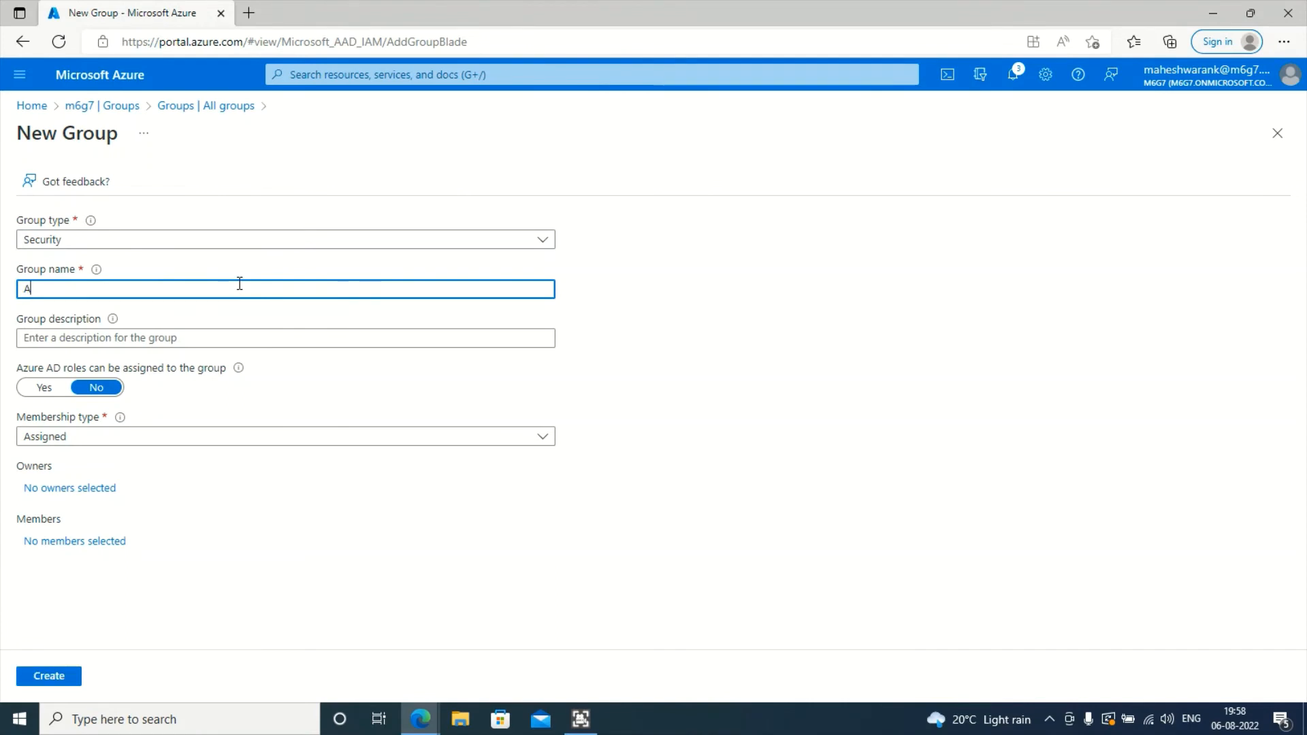
{"action": "type", "text": "erAdminRole"}
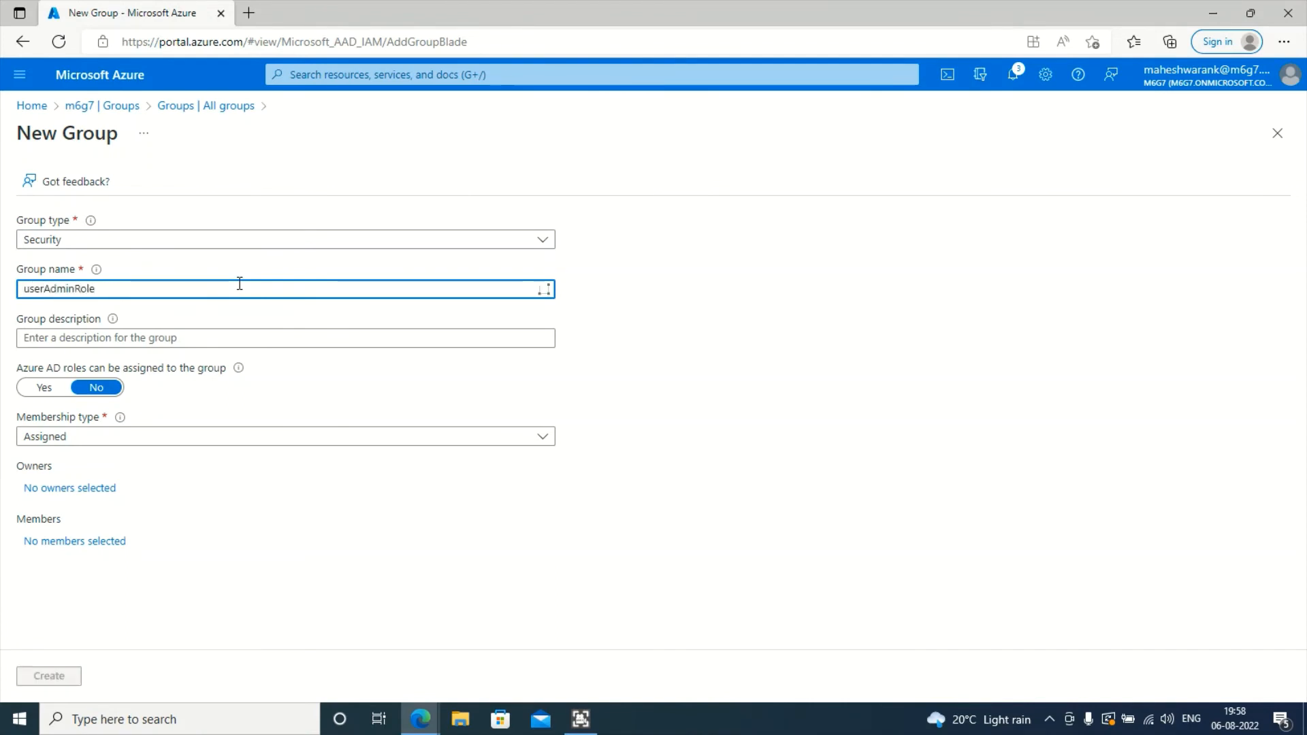
{"action": "left_click", "coordinate": [106, 336]}
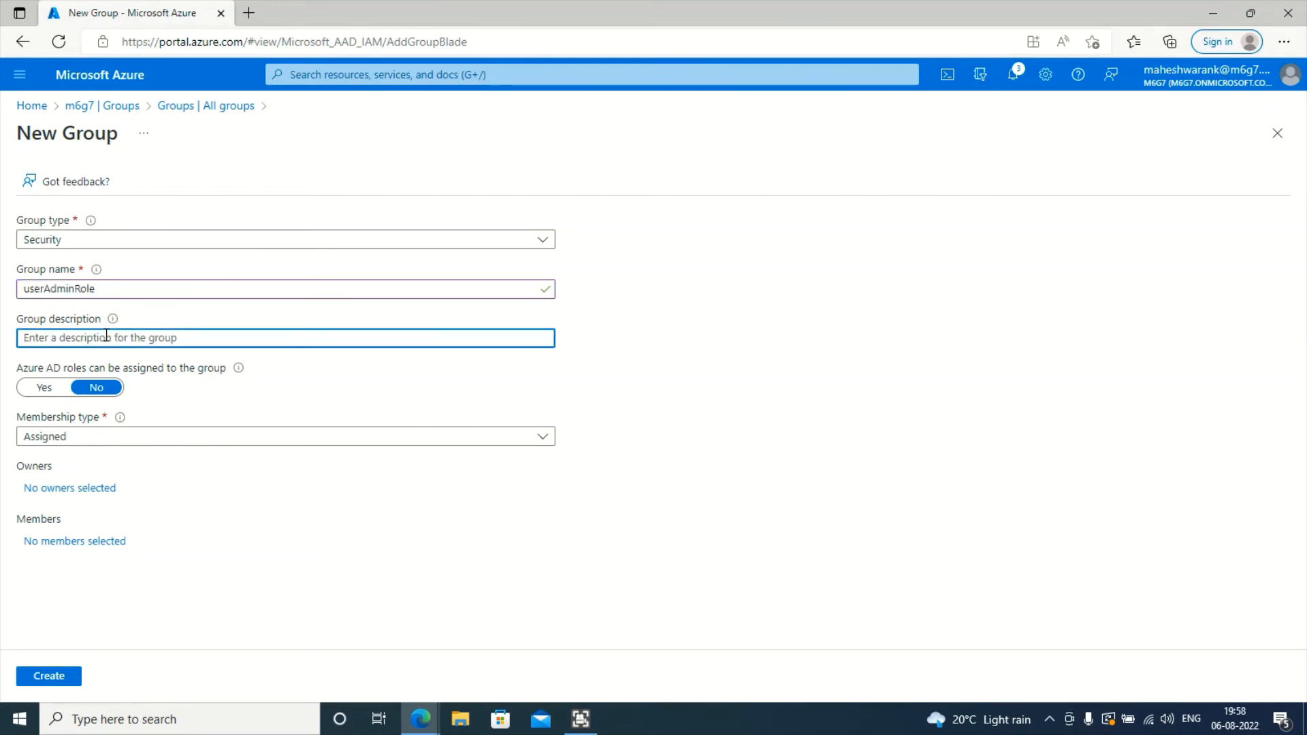
{"action": "type", "text": "AD user admin Role"}
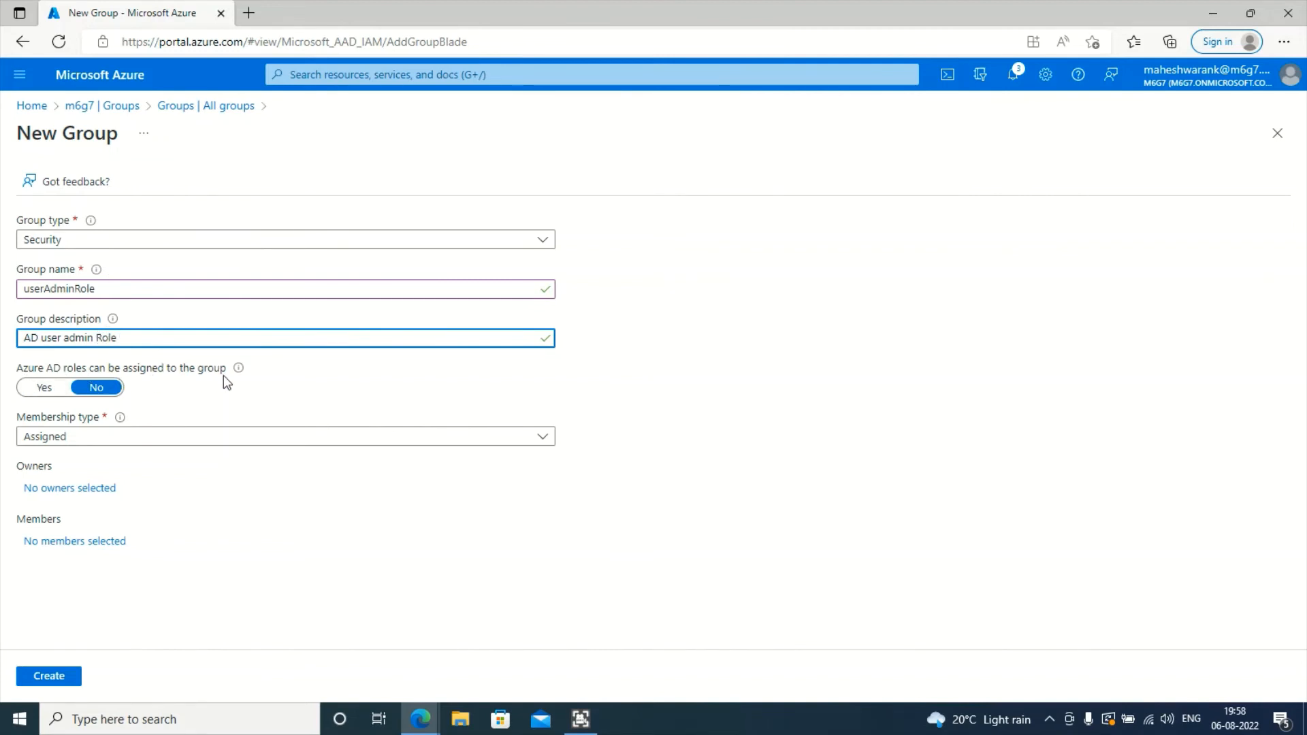
{"action": "left_click", "coordinate": [54, 389]}
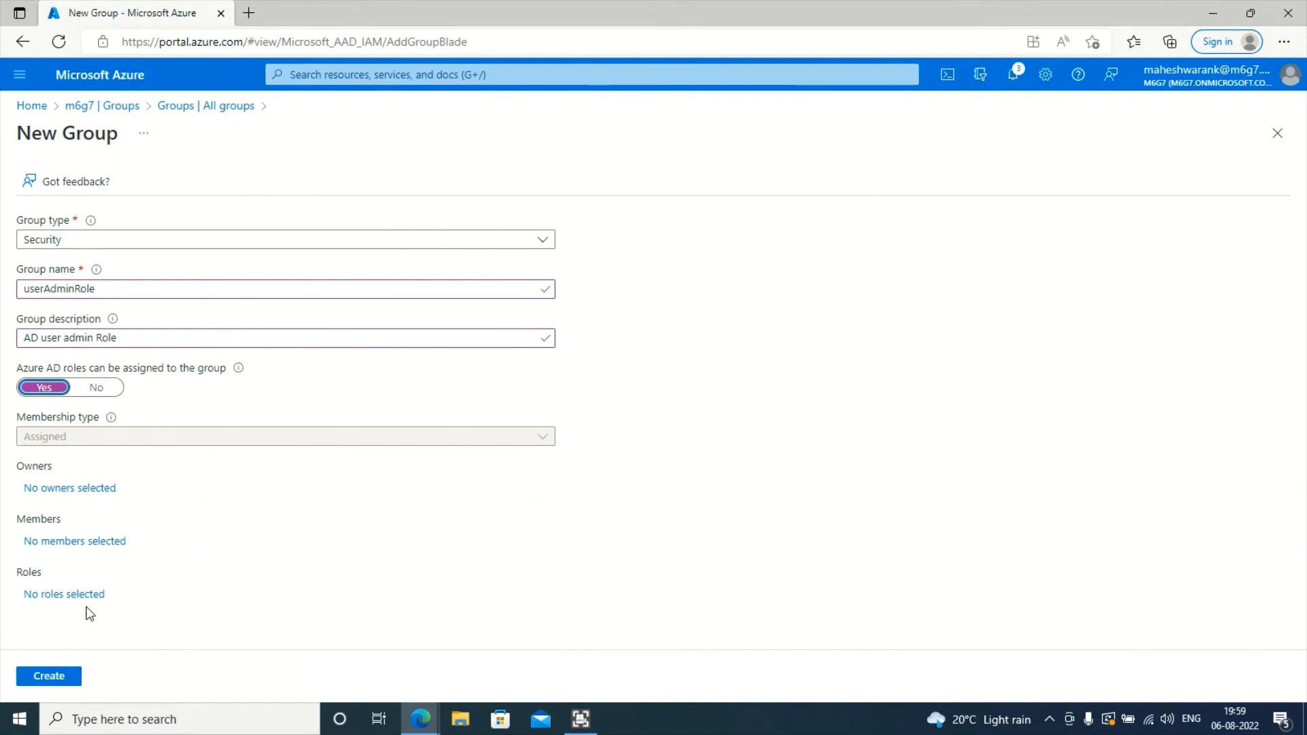
- Search directory roles for 'Global rea' and assign Global reader to the new group
{"action": "left_click", "coordinate": [61, 596]}
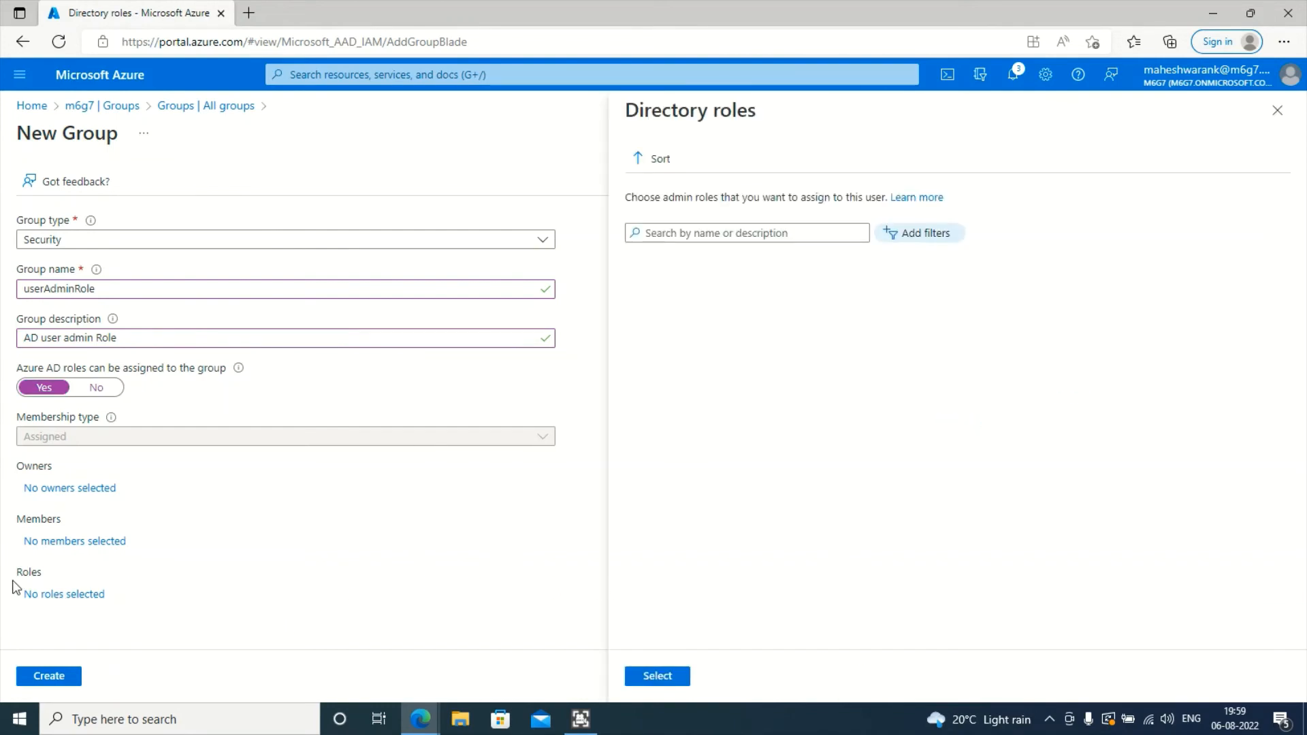
{"action": "left_click", "coordinate": [830, 235]}
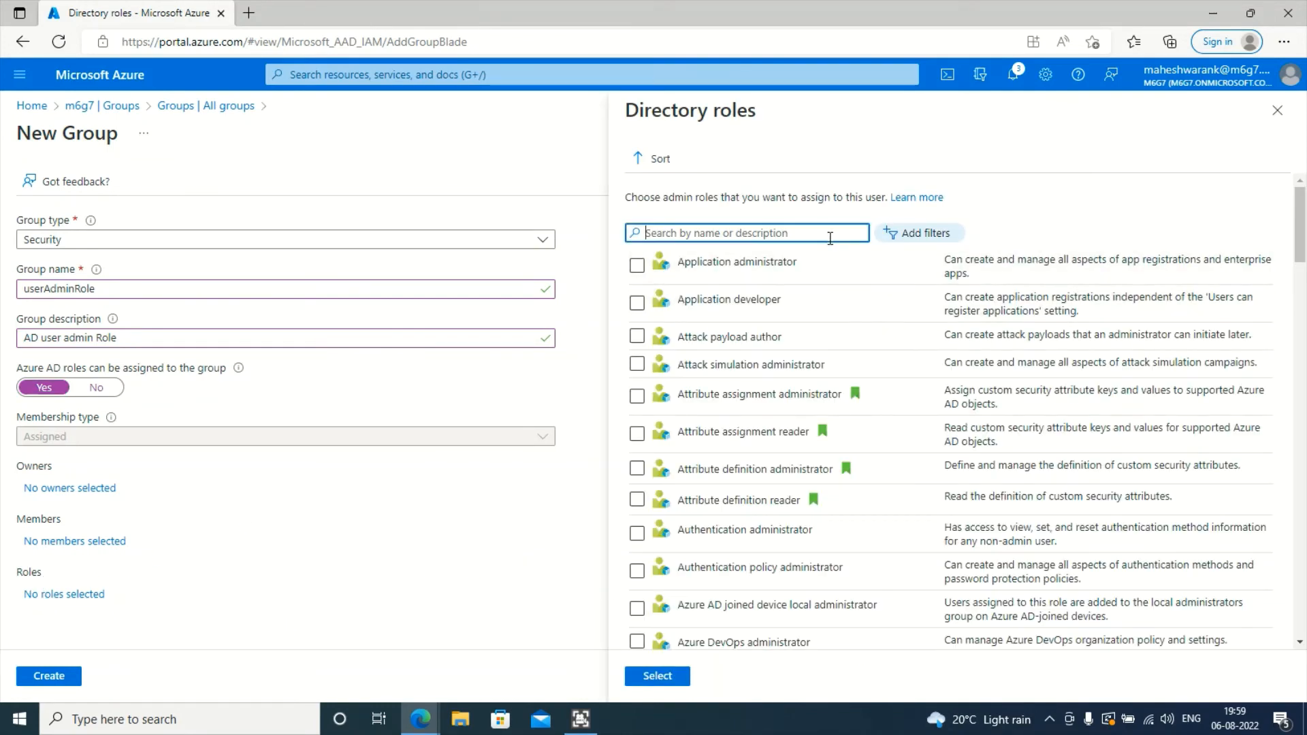
{"action": "type", "text": "Use"}
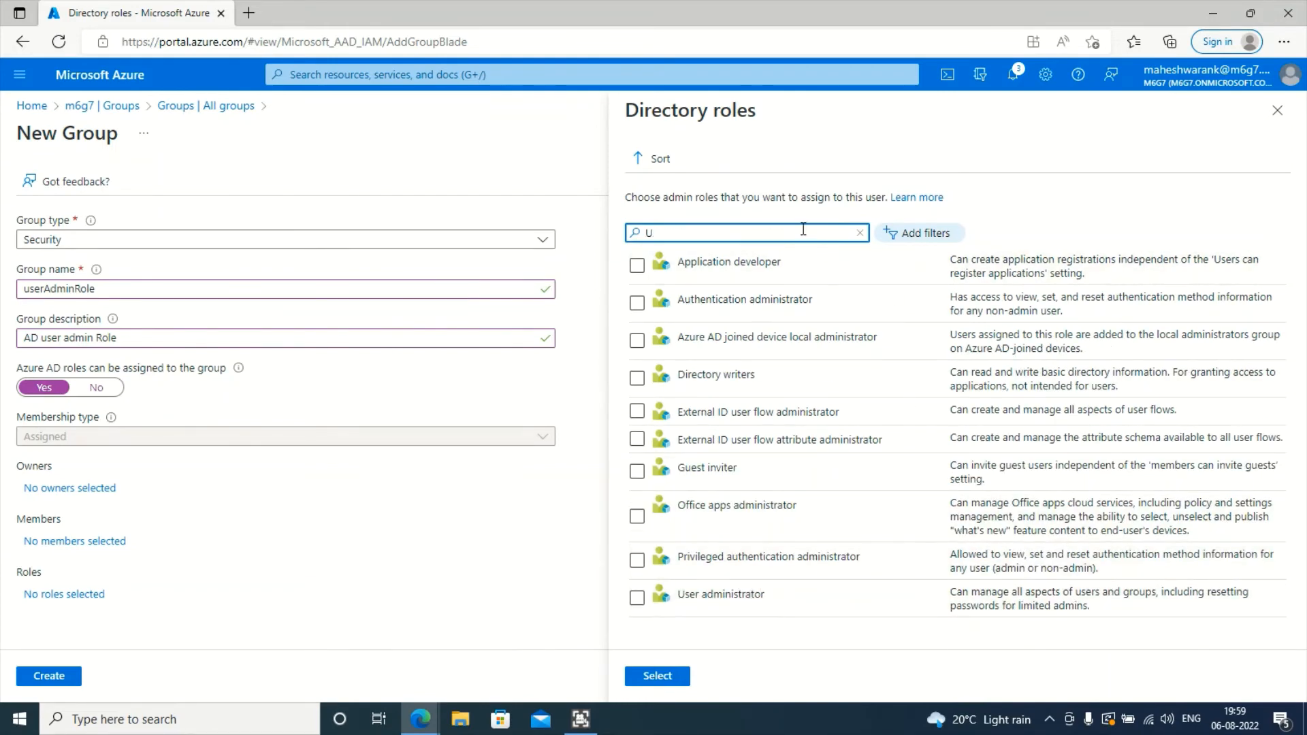
{"action": "key", "text": "BackSpace"}
{"action": "type", "text": "Global "}
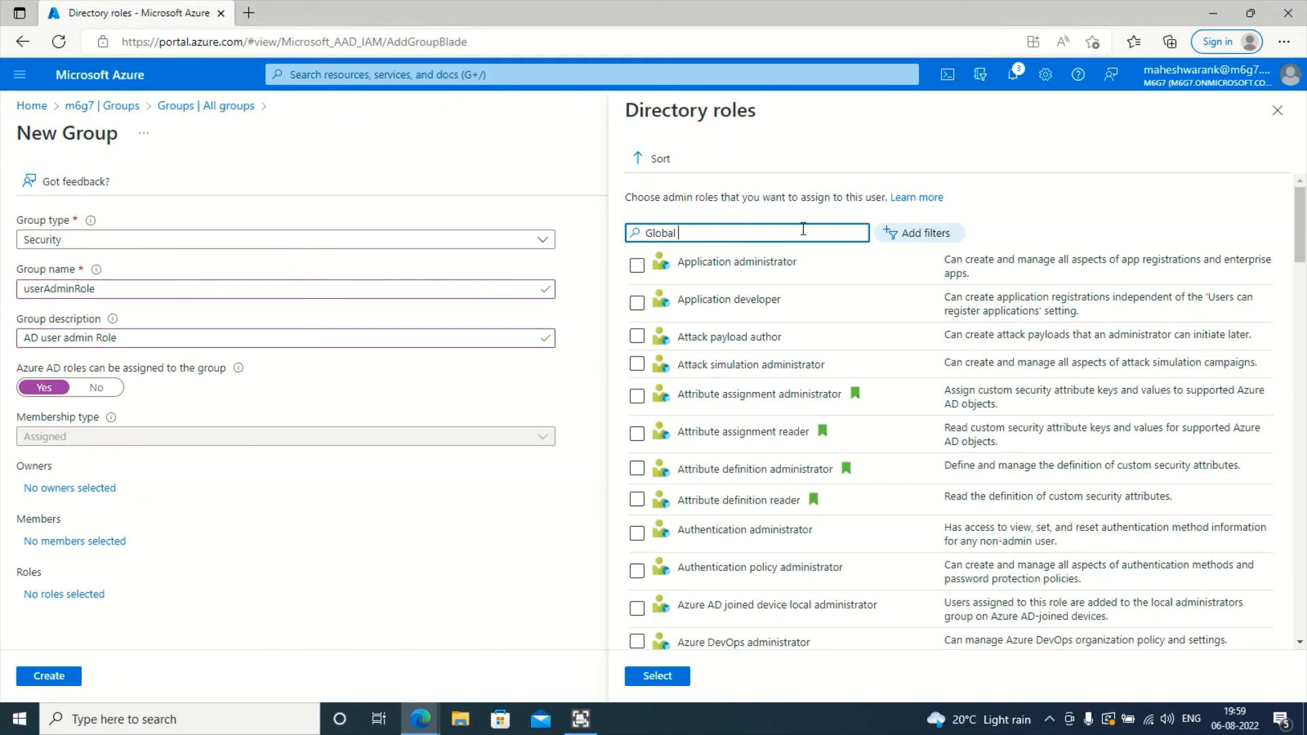
{"action": "type", "text": "rea"}
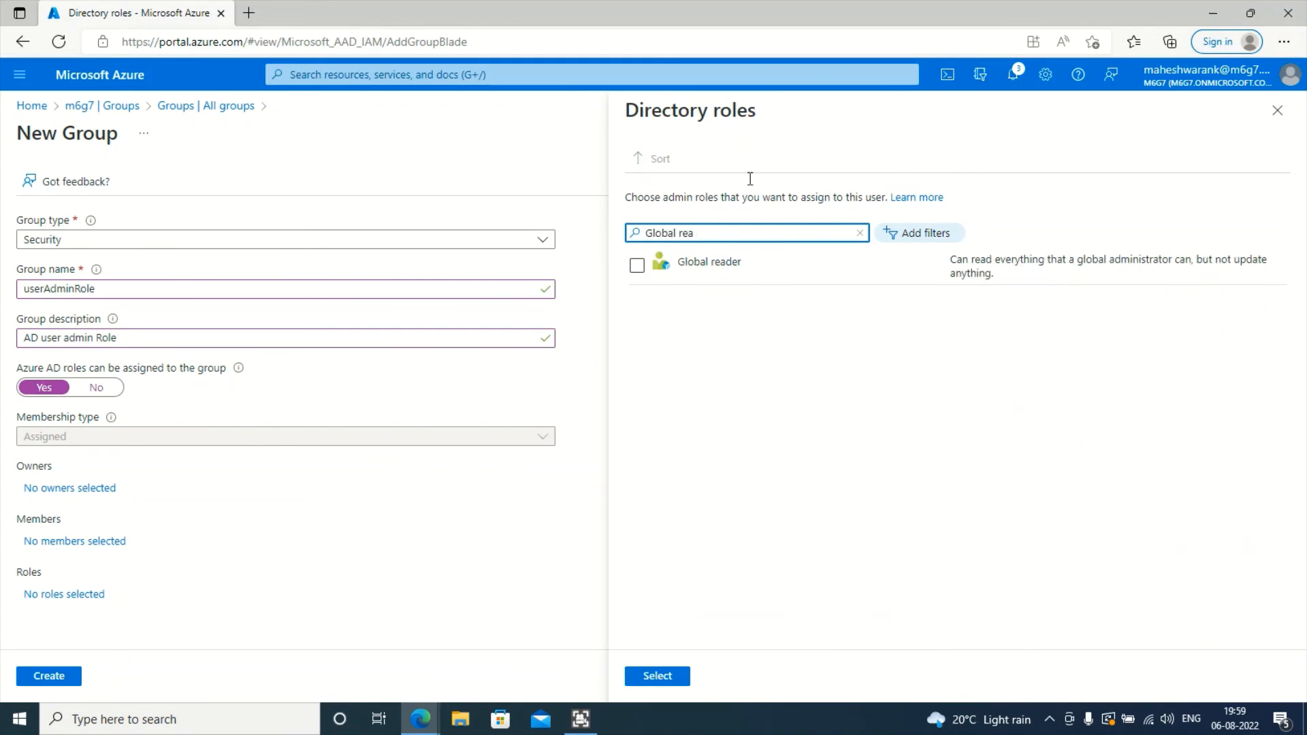
{"action": "left_click", "coordinate": [717, 273]}
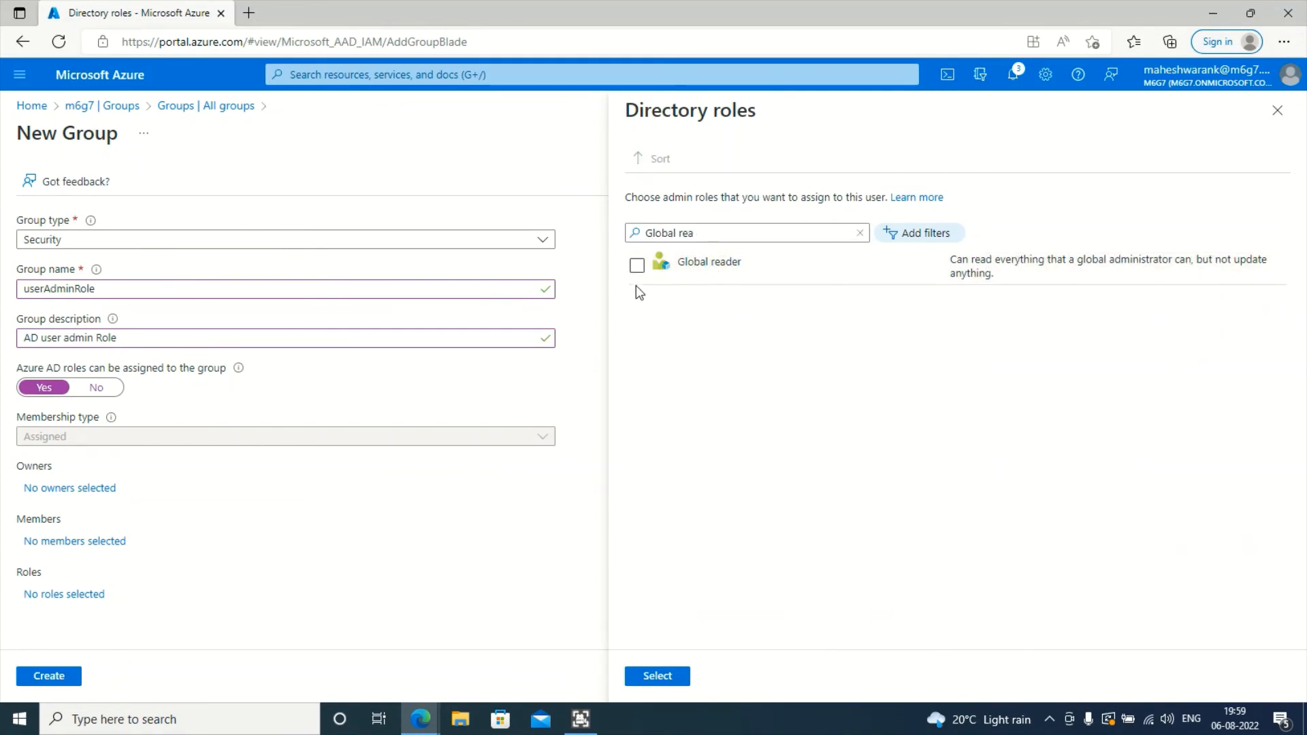
{"action": "left_click", "coordinate": [637, 266]}
{"action": "left_click", "coordinate": [636, 677]}
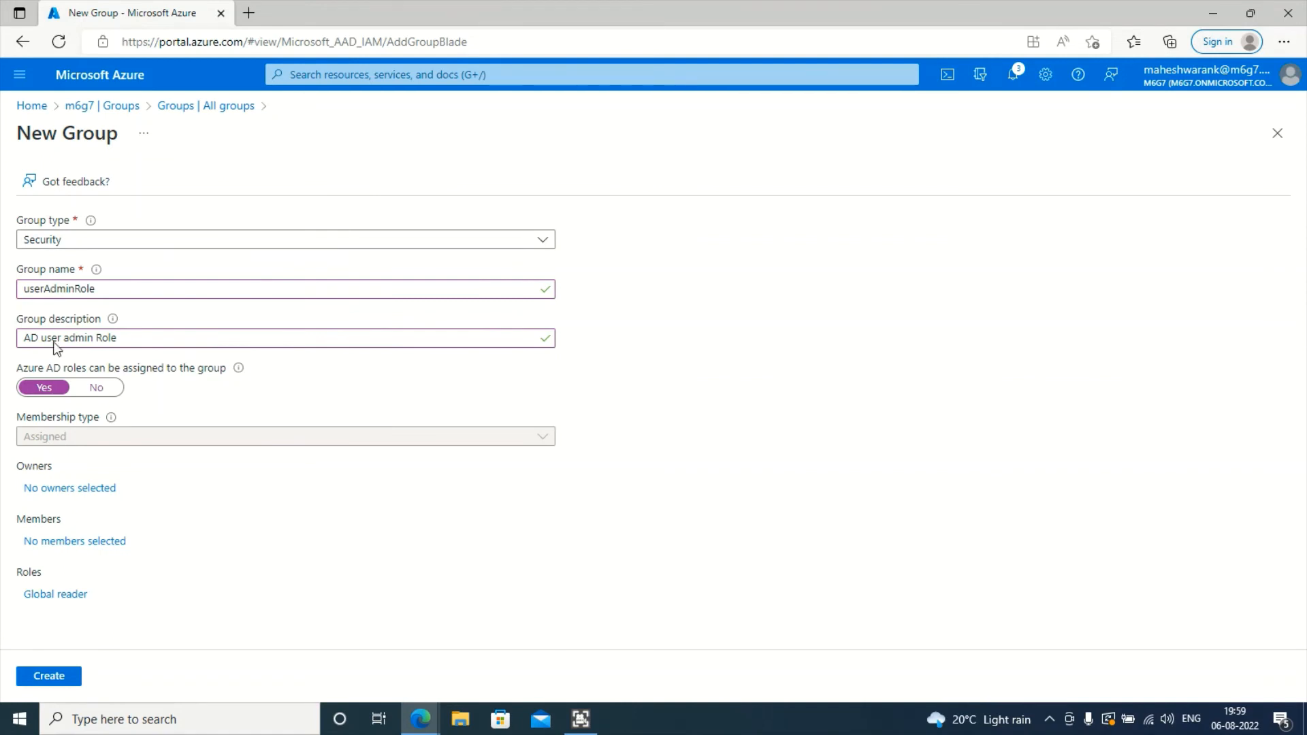
- Name the group GlobalReaderRole, describe it 'AD Globalreader Role', and create it as role-assignable
{"action": "left_click", "coordinate": [41, 287]}
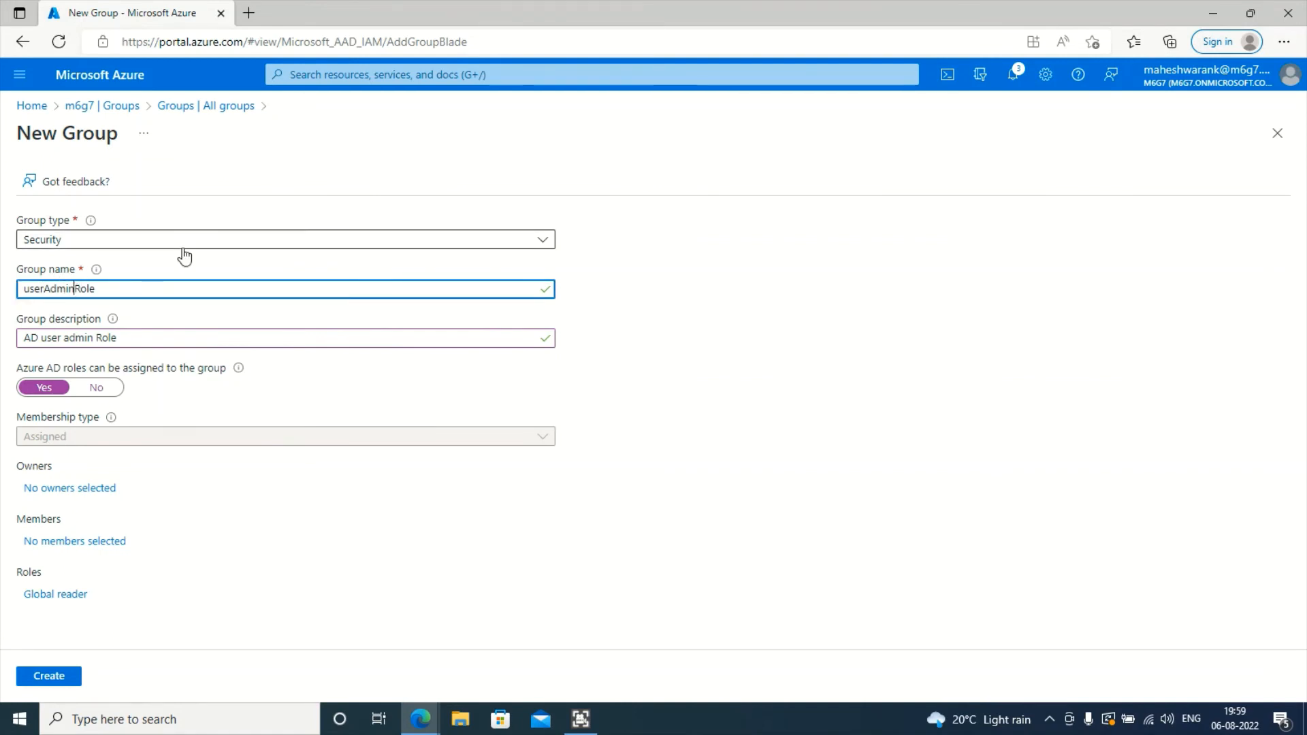
{"action": "key", "text": "BackSpace"}
{"action": "key", "text": "BackSpace"}
{"action": "key", "text": "BackSpace"}
{"action": "key", "text": "BackSpace"}
{"action": "key", "text": "BackSpace"}
{"action": "key", "text": "BackSpace"}
{"action": "key", "text": "BackSpace"}
{"action": "key", "text": "BackSpace"}
{"action": "type", "text": "Globa"}
{"action": "key", "text": "BackSpace"}
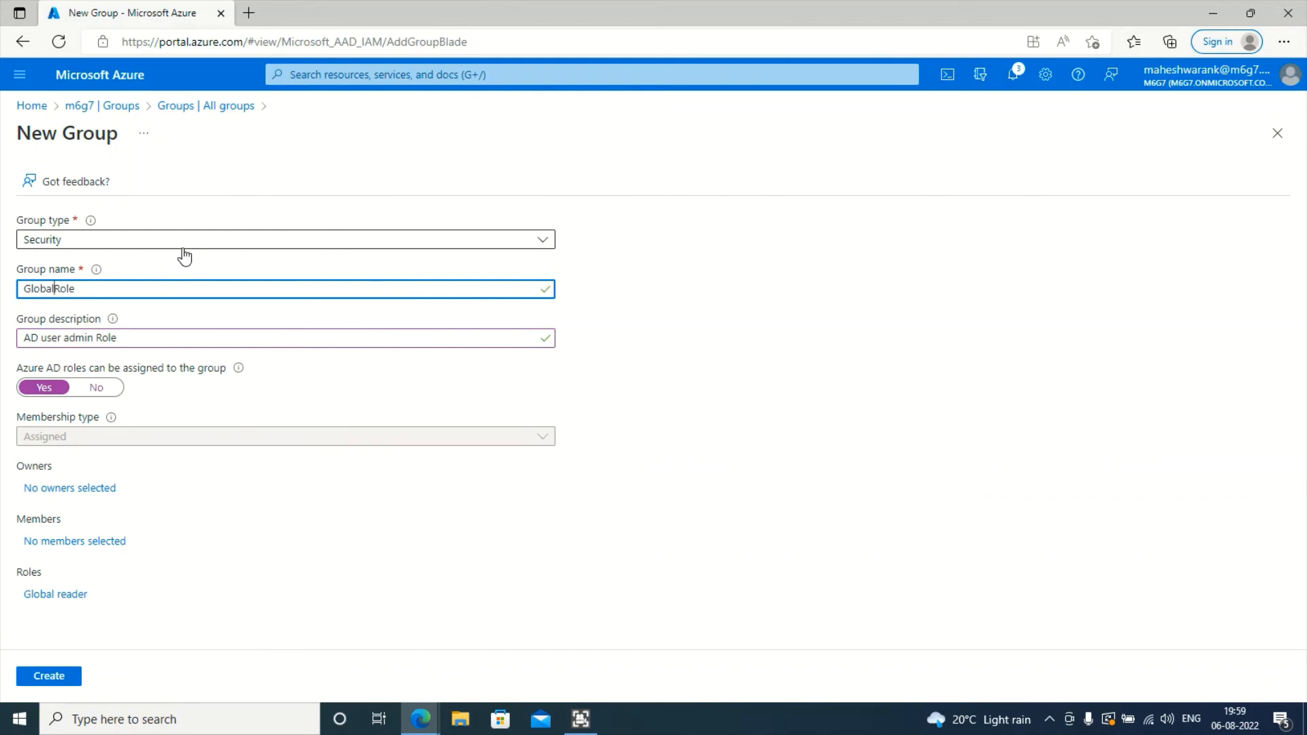
{"action": "type", "text": "ReaderR"}
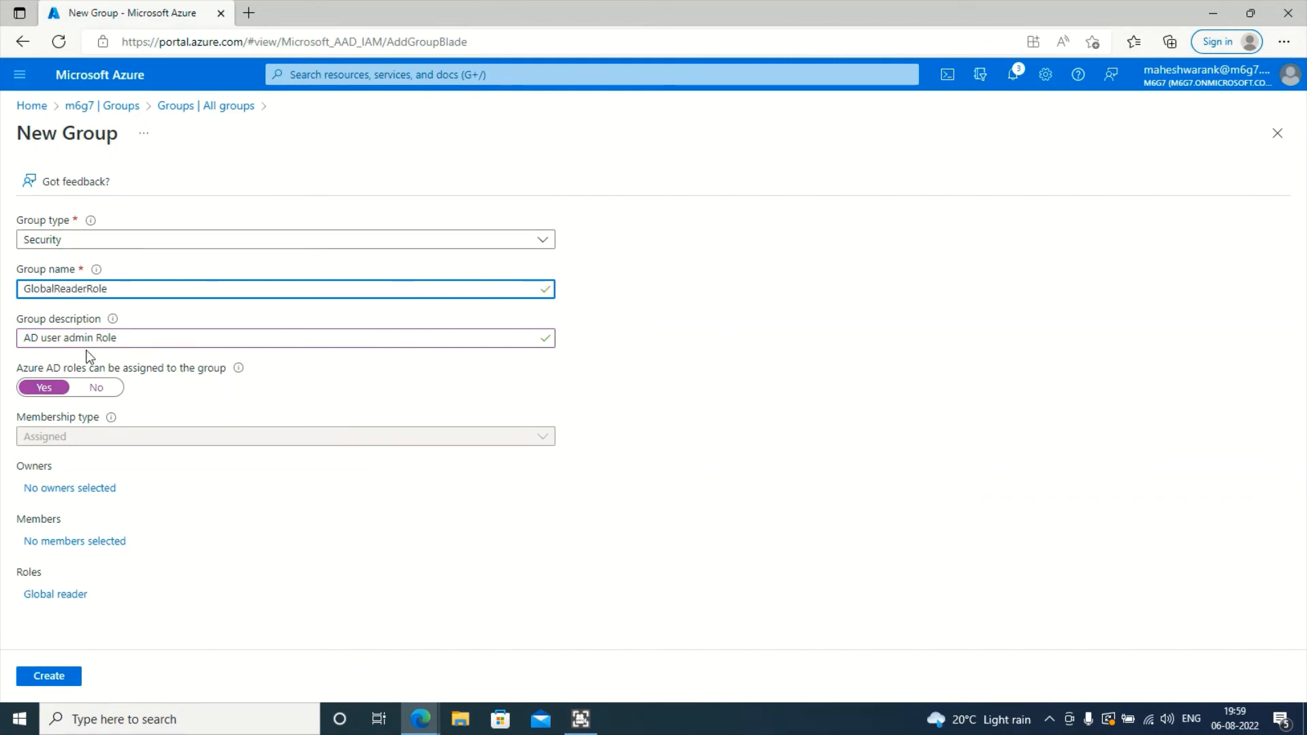
{"action": "left_click", "coordinate": [62, 337]}
{"action": "key", "text": "BackSpace"}
{"action": "key", "text": "BackSpace"}
{"action": "key", "text": "BackSpace"}
{"action": "key", "text": "BackSpace"}
{"action": "key", "text": "BackSpace"}
{"action": "key", "text": "BackSpace"}
{"action": "key", "text": "BackSpace"}
{"action": "key", "text": "BackSpace"}
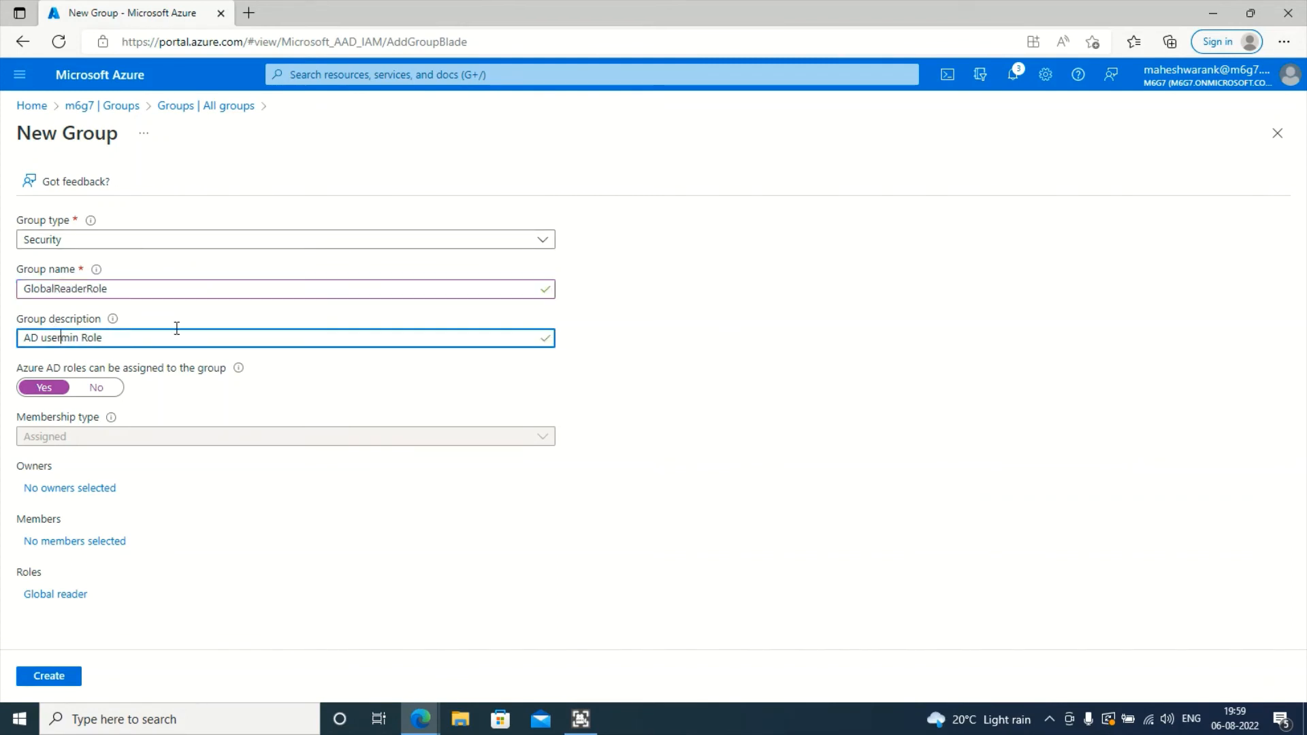
{"action": "key", "text": "BackSpace"}
{"action": "key", "text": "BackSpace"}
{"action": "type", "text": "Globalreader"}
{"action": "left_click", "coordinate": [55, 677]}
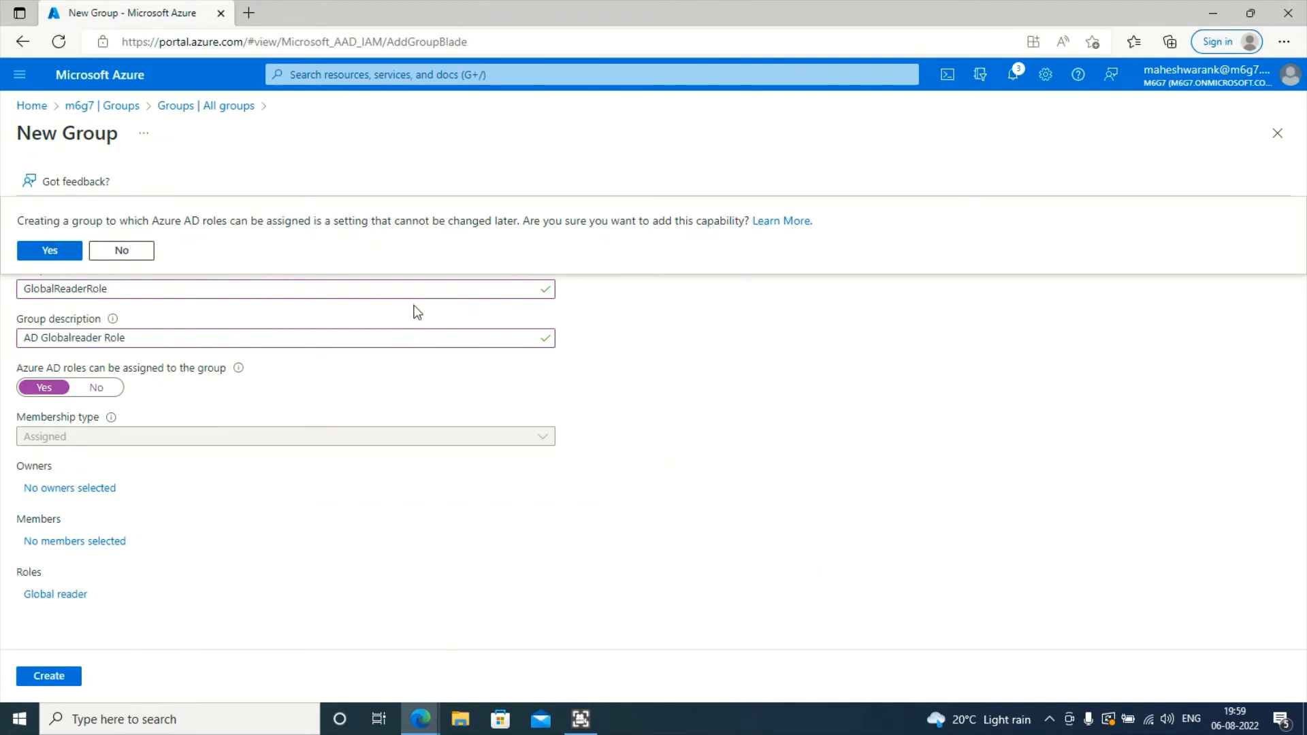
{"action": "left_click", "coordinate": [54, 252]}
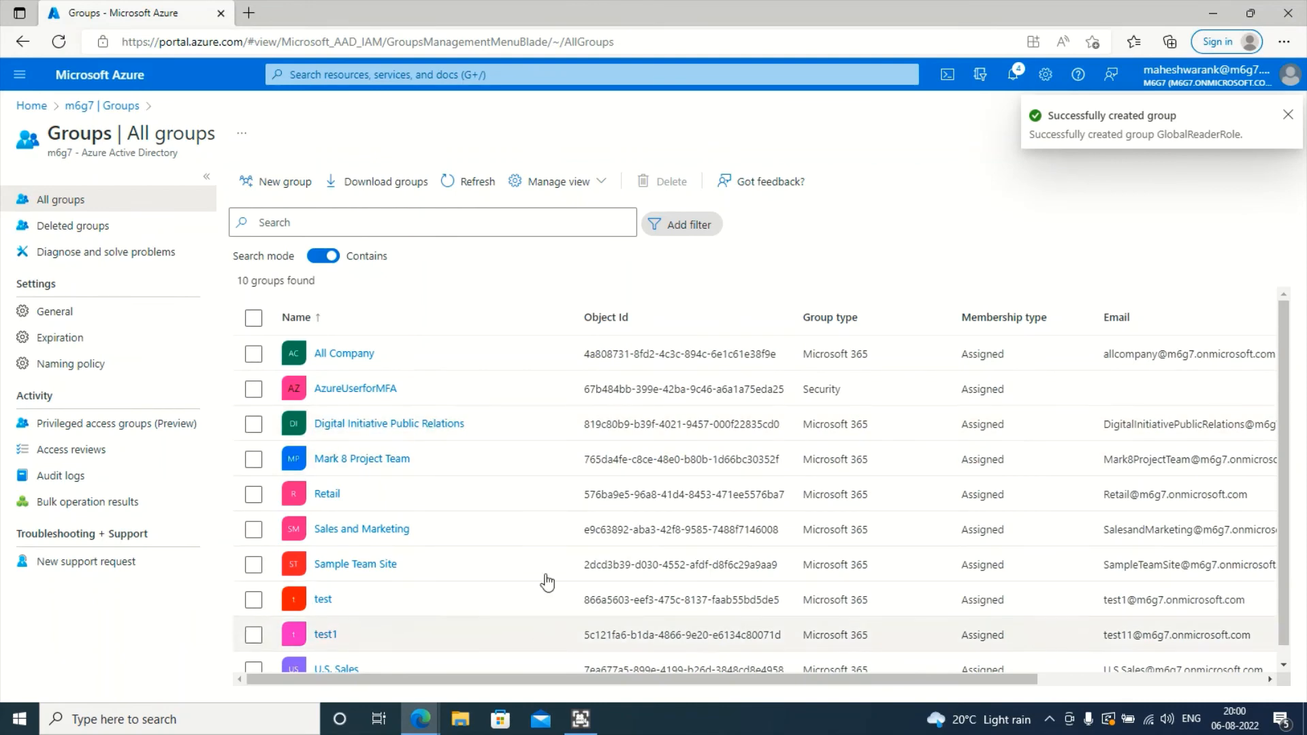
- Refresh All groups until GlobalReaderRole appears, then view its empty Members page
{"action": "left_click", "coordinate": [458, 176]}
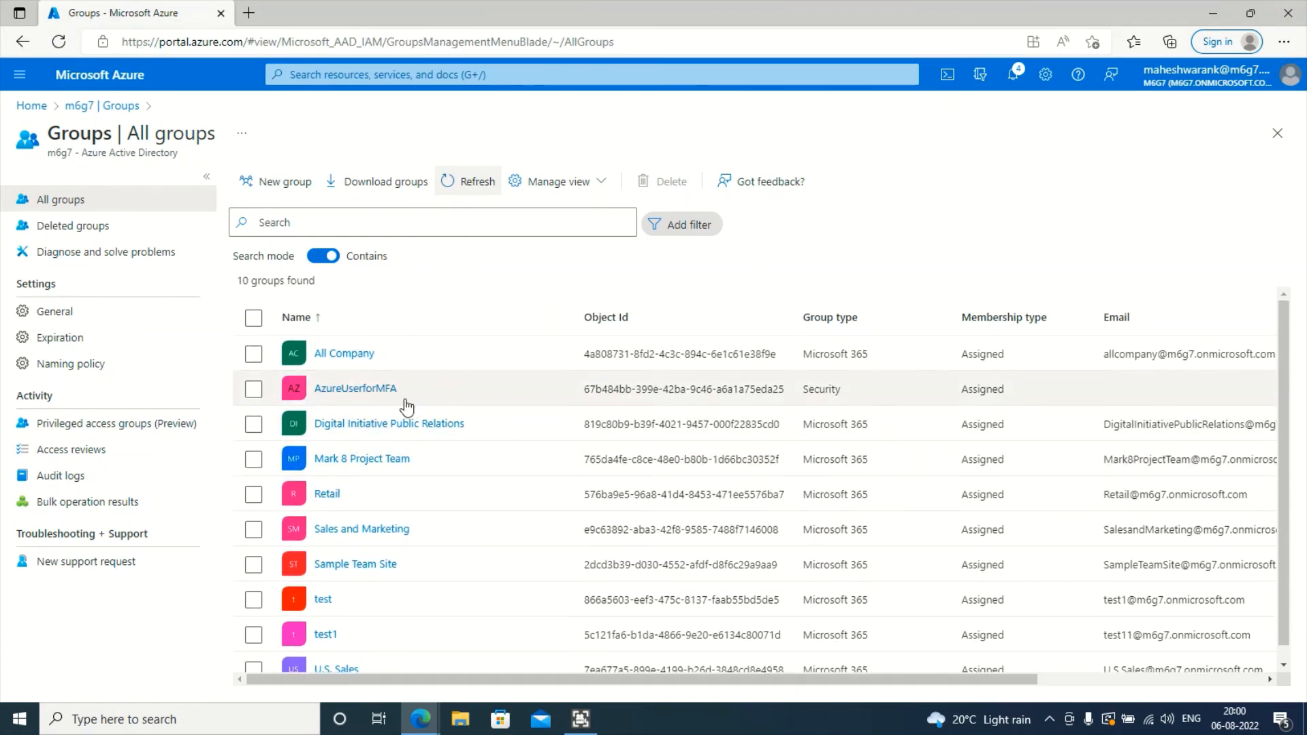
{"action": "left_click", "coordinate": [360, 388]}
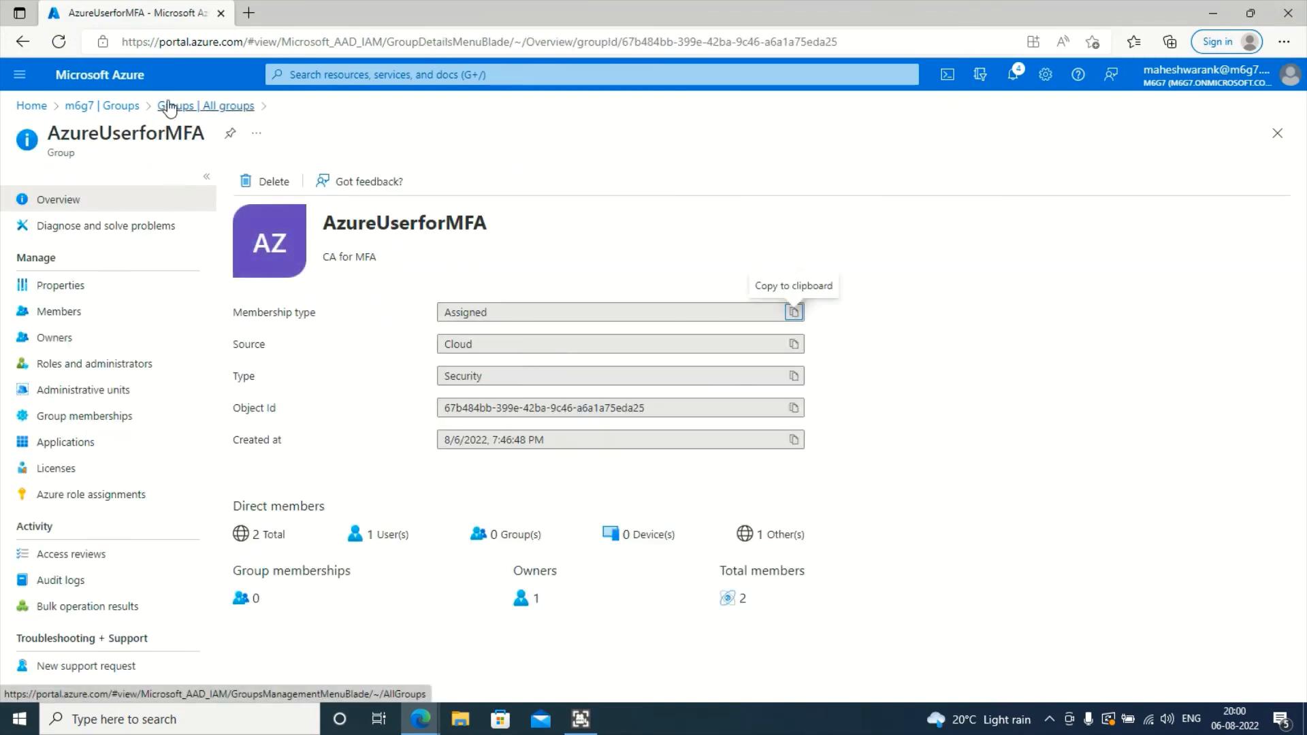
{"action": "left_click", "coordinate": [170, 107]}
{"action": "scroll", "coordinate": [402, 511], "scroll_direction": "down", "scroll_amount": 1}
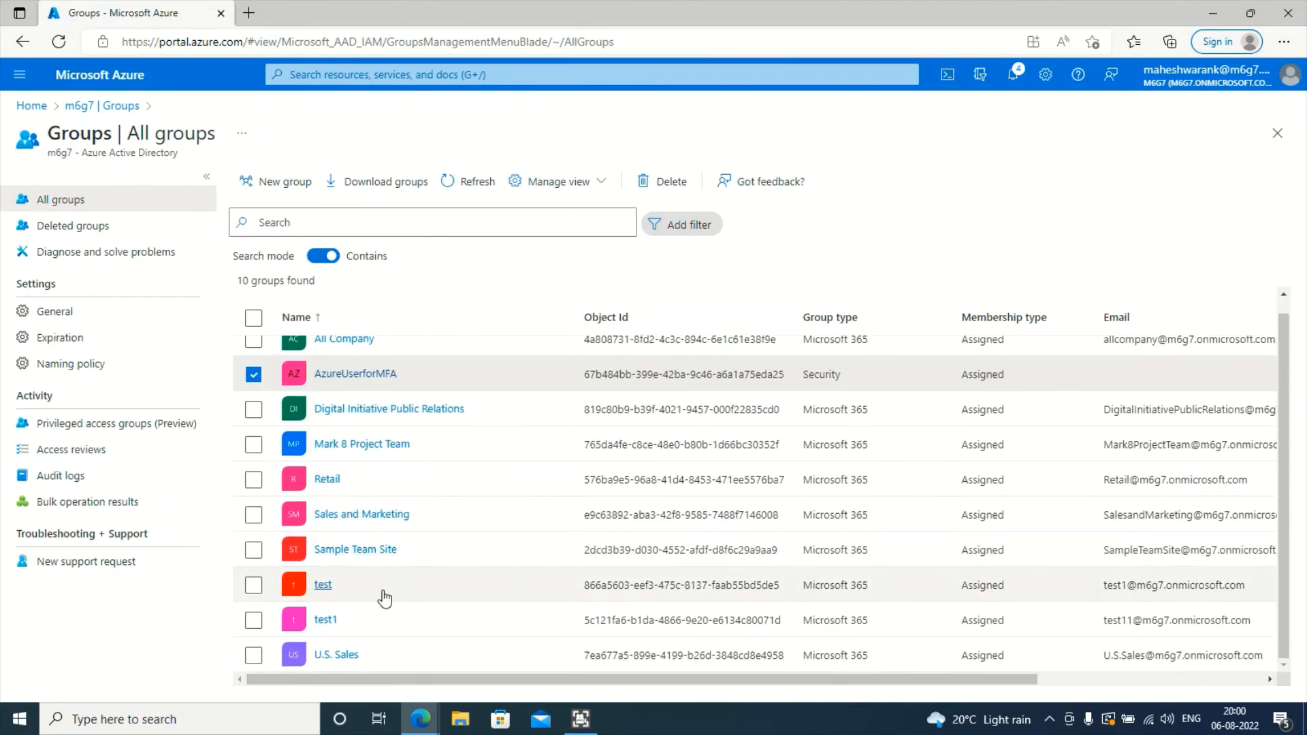
{"action": "scroll", "coordinate": [385, 599], "scroll_direction": "up", "scroll_amount": 1}
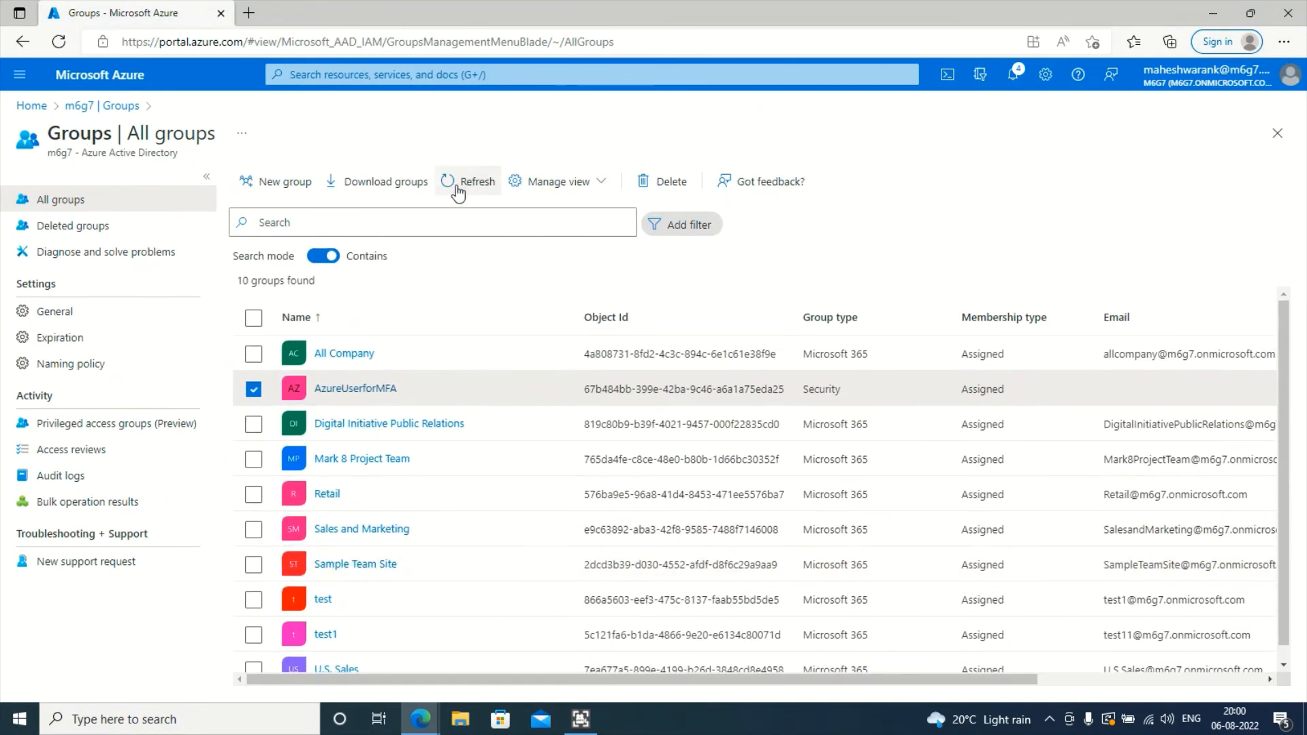
{"action": "left_click", "coordinate": [456, 189]}
{"action": "scroll", "coordinate": [381, 429], "scroll_direction": "down", "scroll_amount": 1}
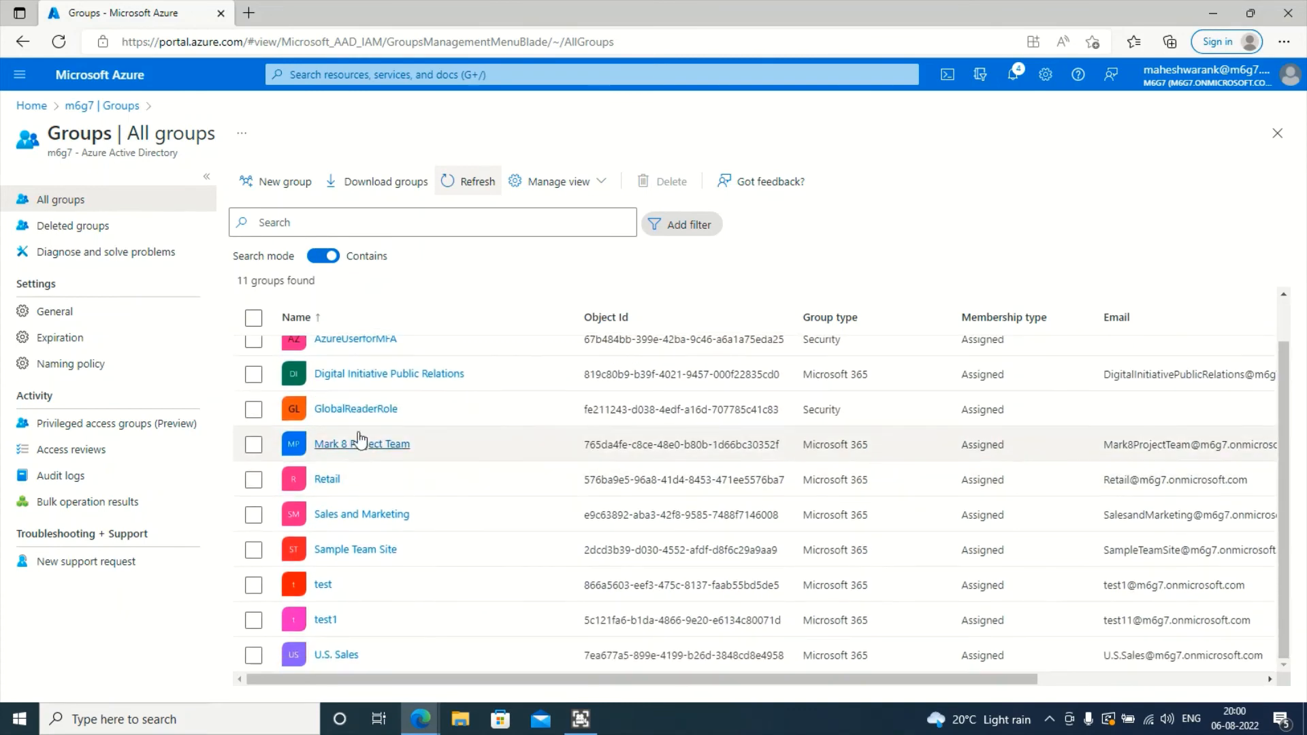
{"action": "left_click", "coordinate": [354, 409]}
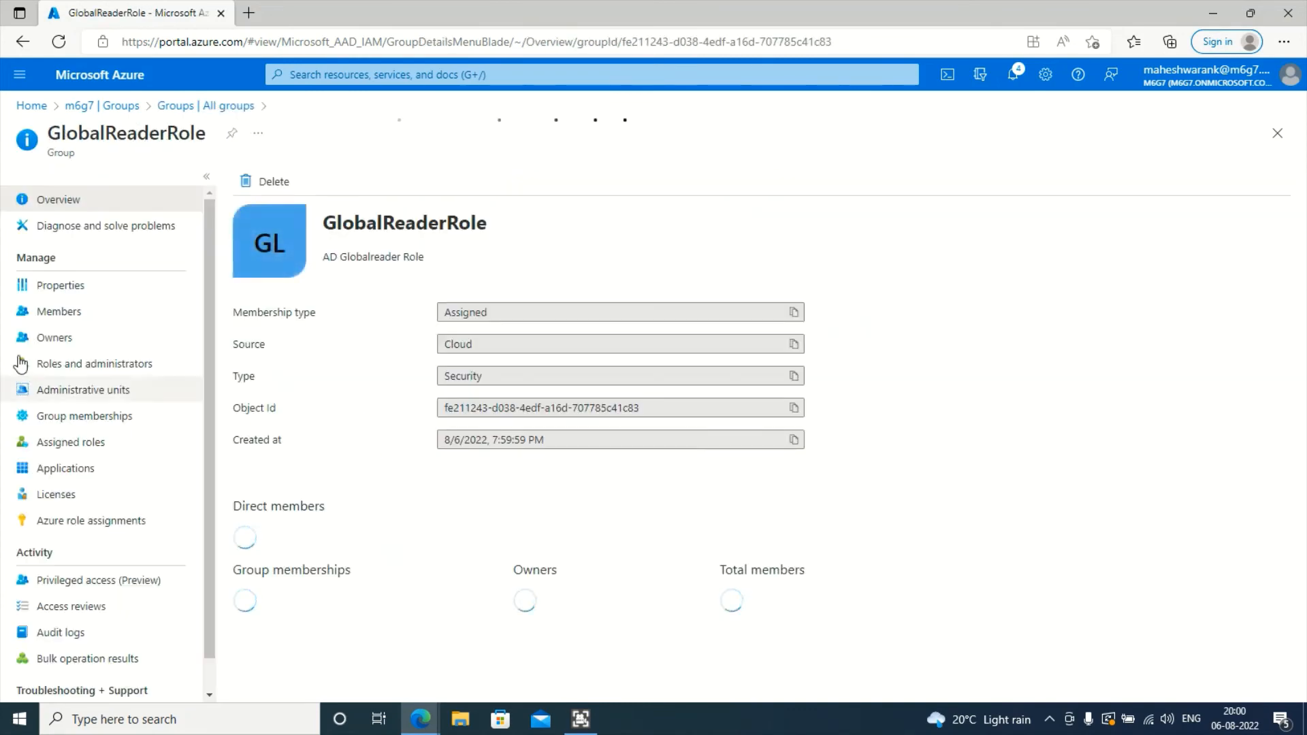
{"action": "left_click", "coordinate": [87, 313]}
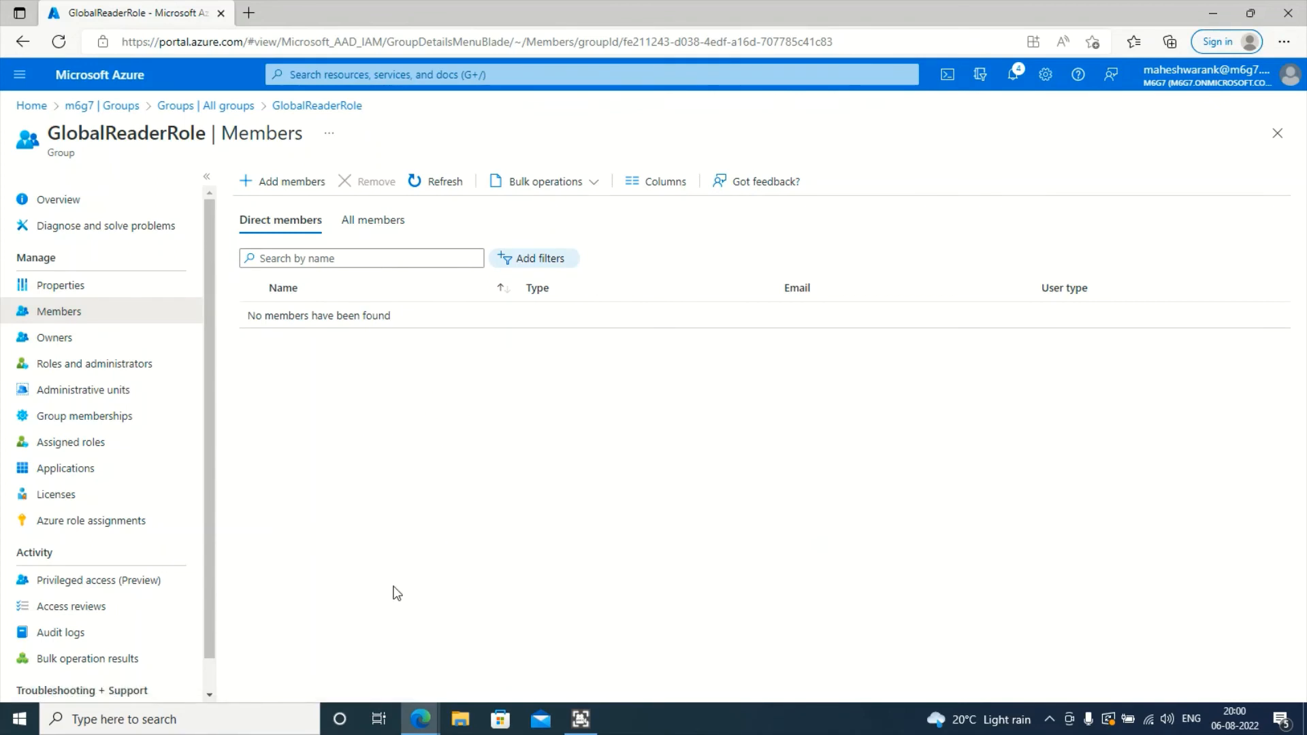
{"action": "left_click", "coordinate": [93, 385]}
{"action": "left_click", "coordinate": [96, 371]}
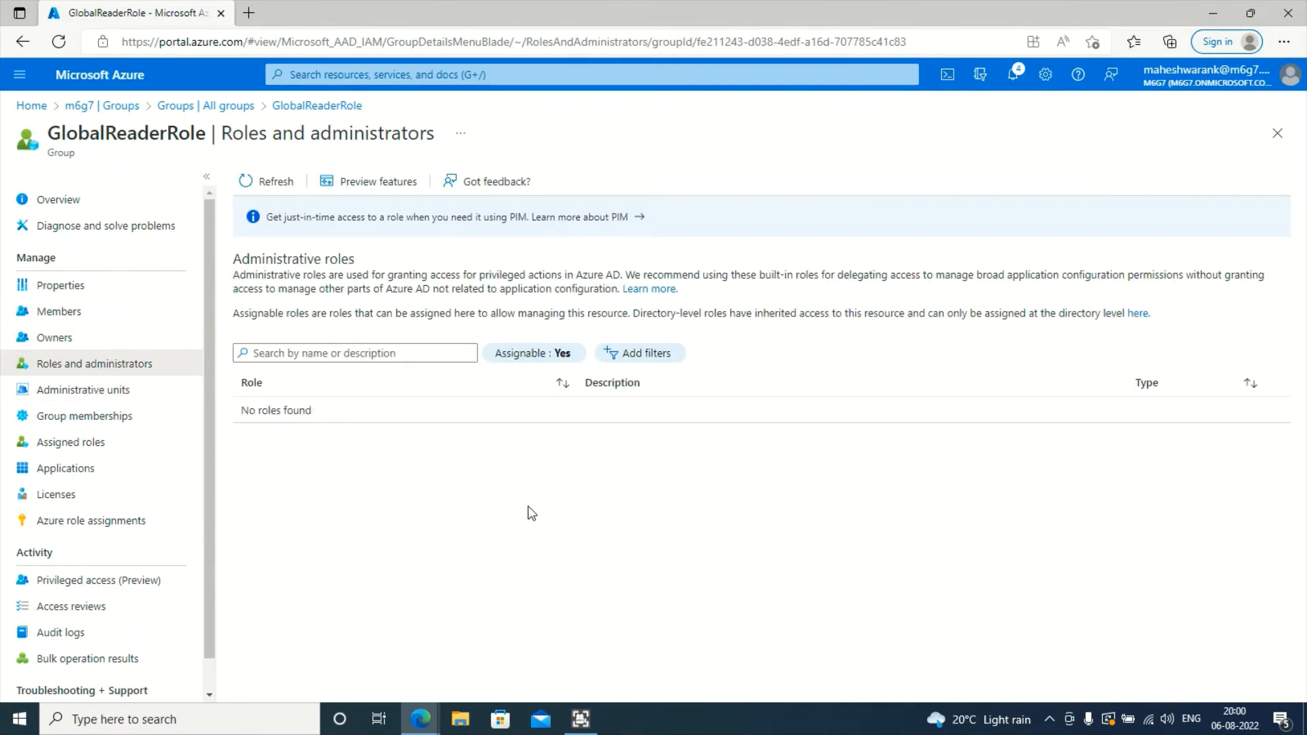
{"action": "left_click", "coordinate": [277, 180]}
{"action": "left_click", "coordinate": [278, 181]}
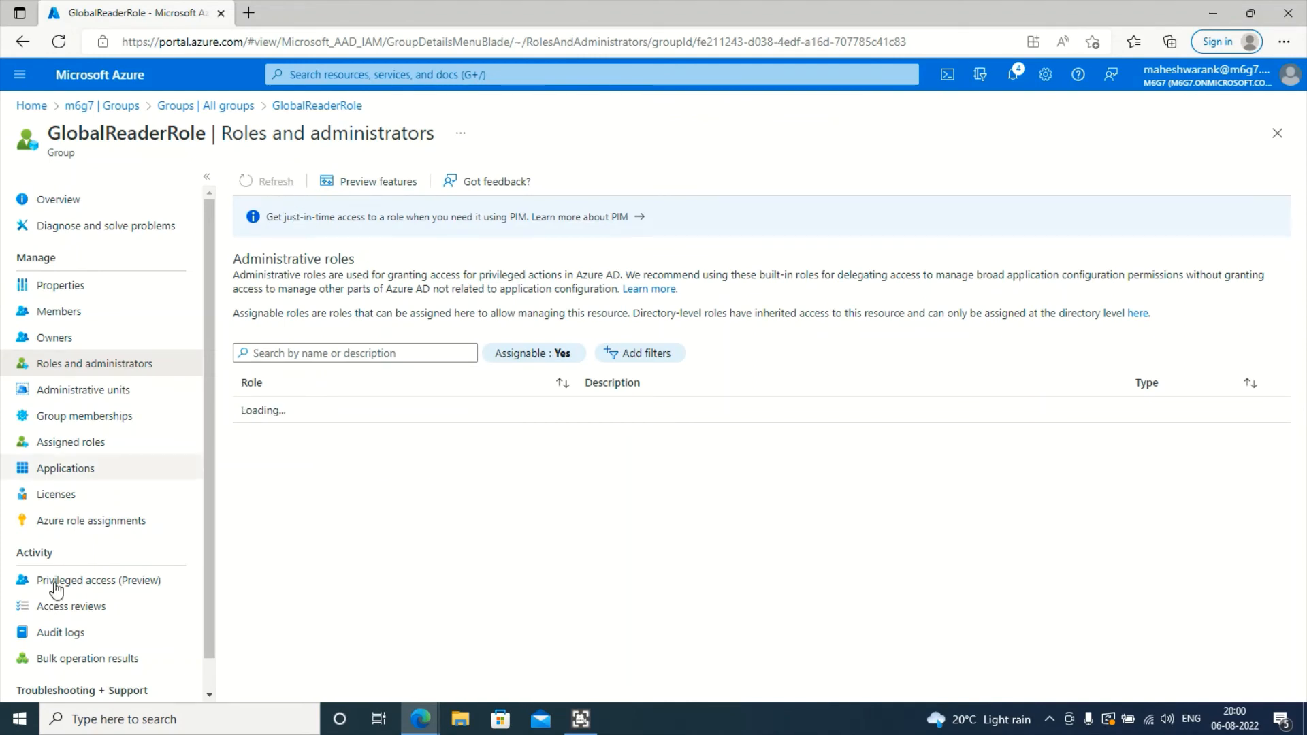
{"action": "left_click", "coordinate": [106, 446]}
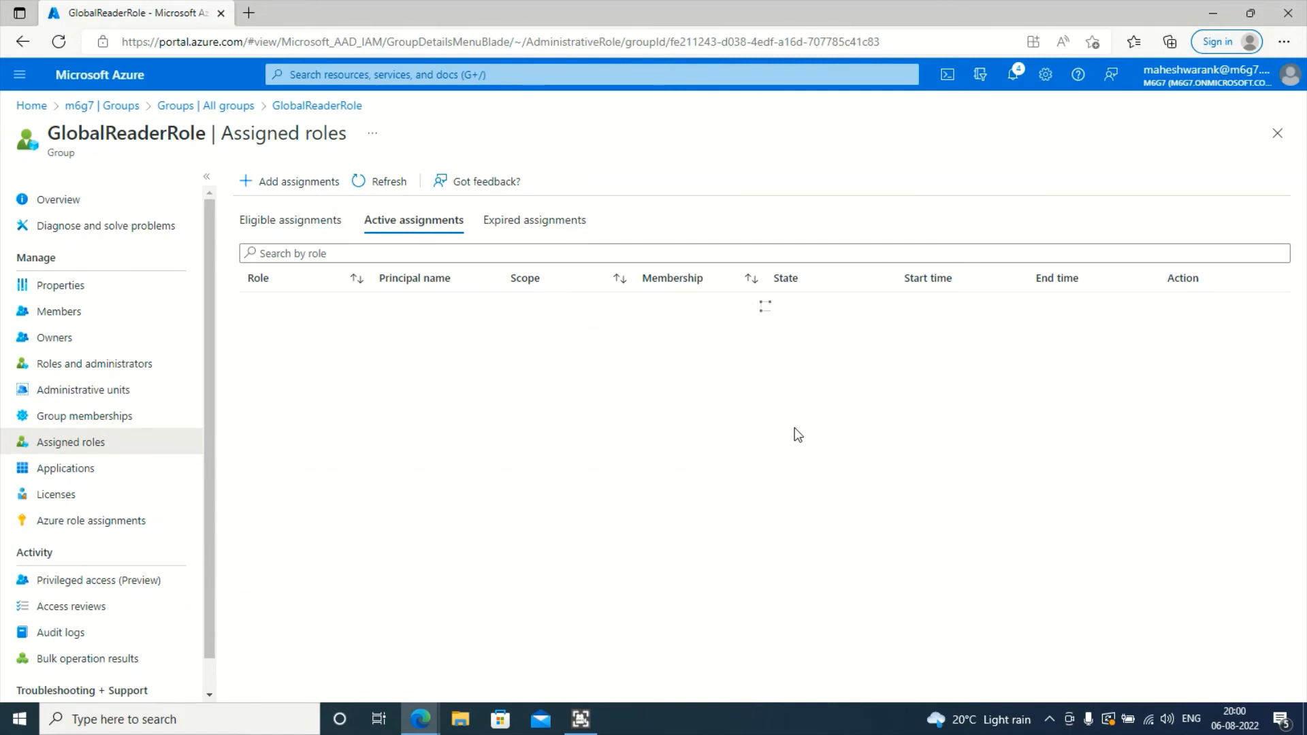
{"action": "left_click", "coordinate": [381, 182]}
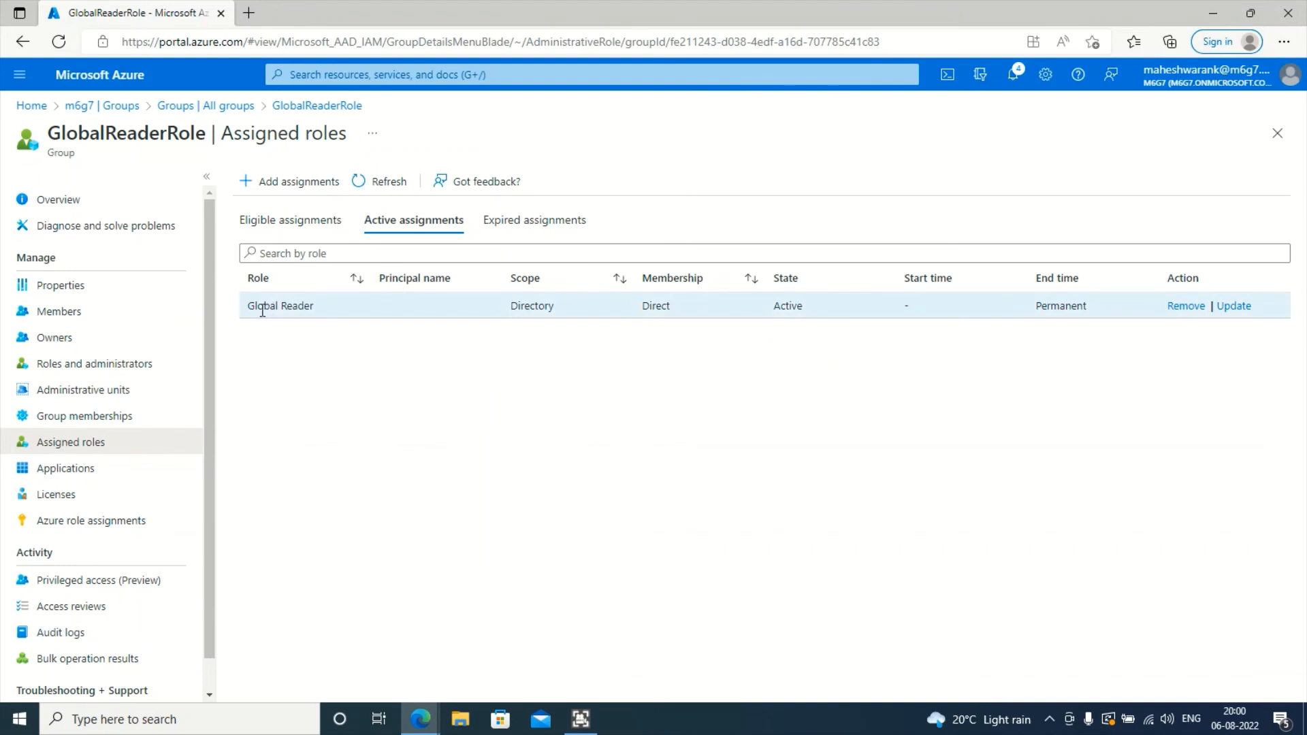
{"action": "left_click_drag", "start_coordinate": [252, 306], "coordinate": [335, 307]}
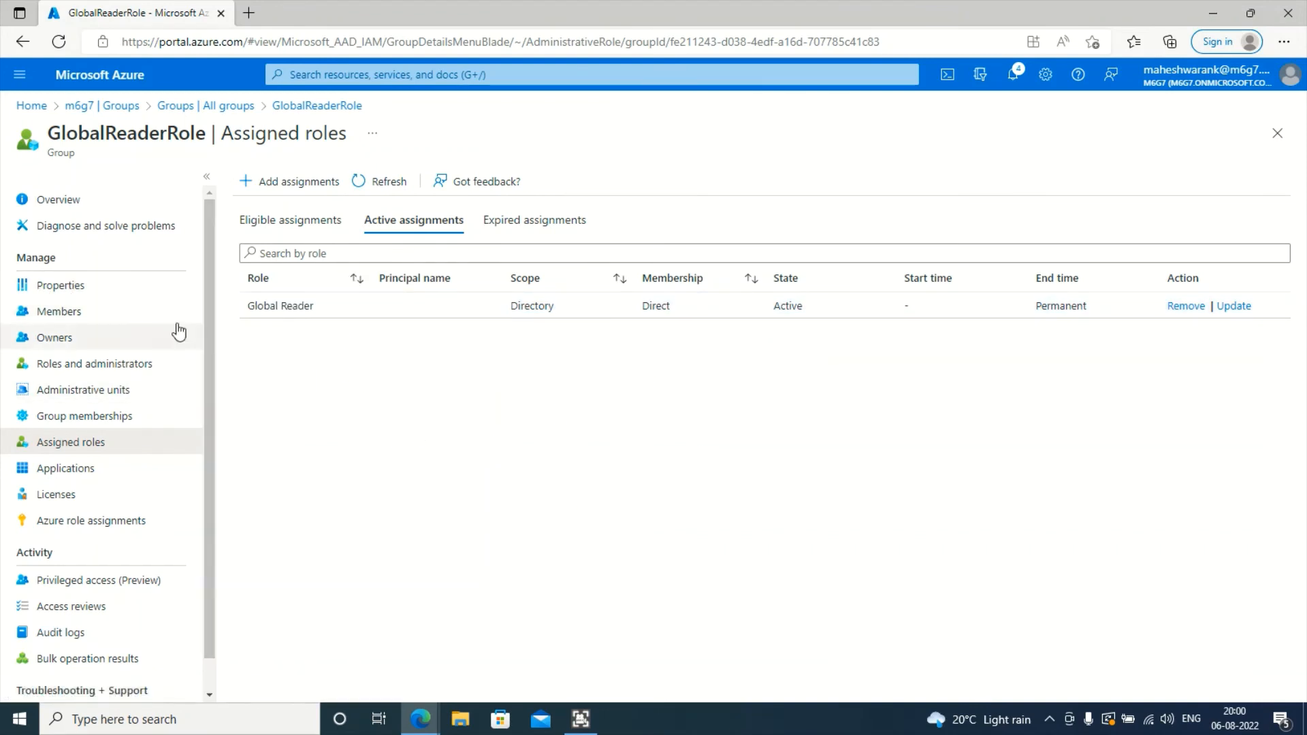
{"action": "left_click", "coordinate": [113, 313]}
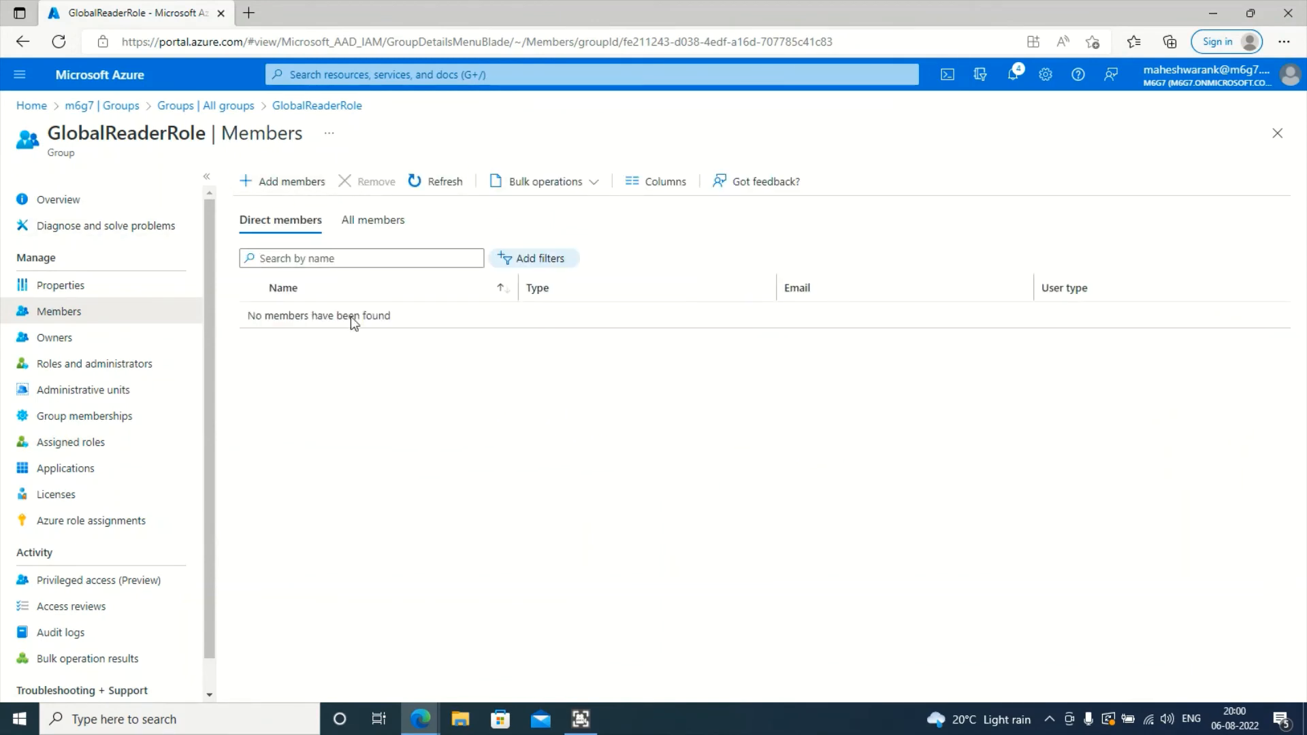
{"action": "left_click", "coordinate": [426, 727]}
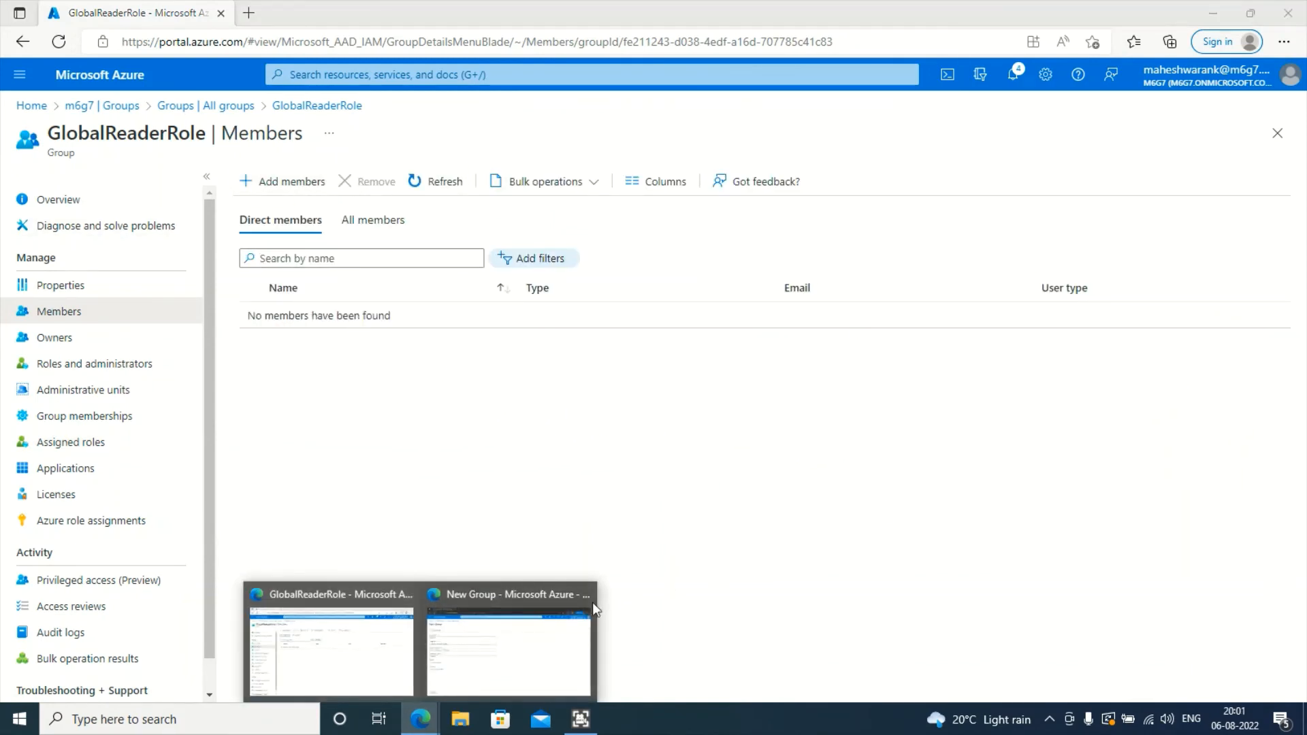
- In the InPrivate window, refresh All groups and open the GlobalReaderRole overview
{"action": "left_click", "coordinate": [488, 647]}
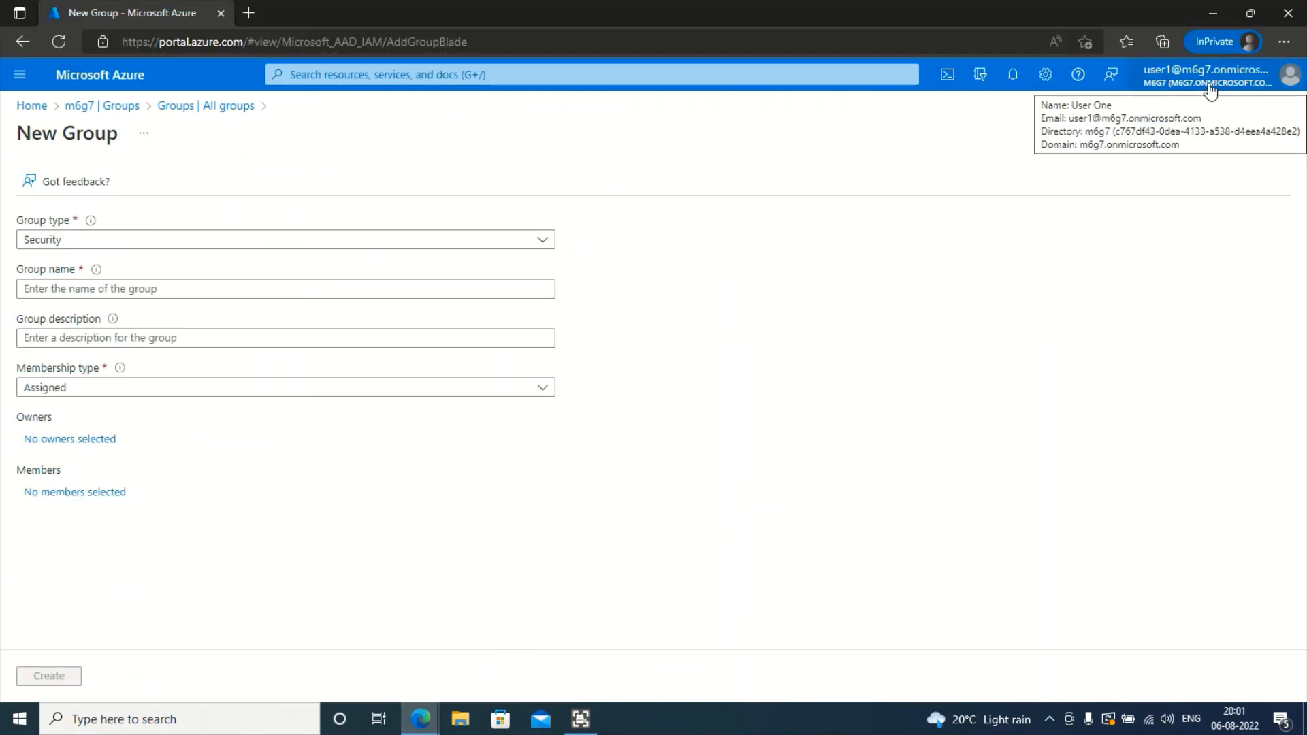
{"action": "left_click", "coordinate": [176, 107]}
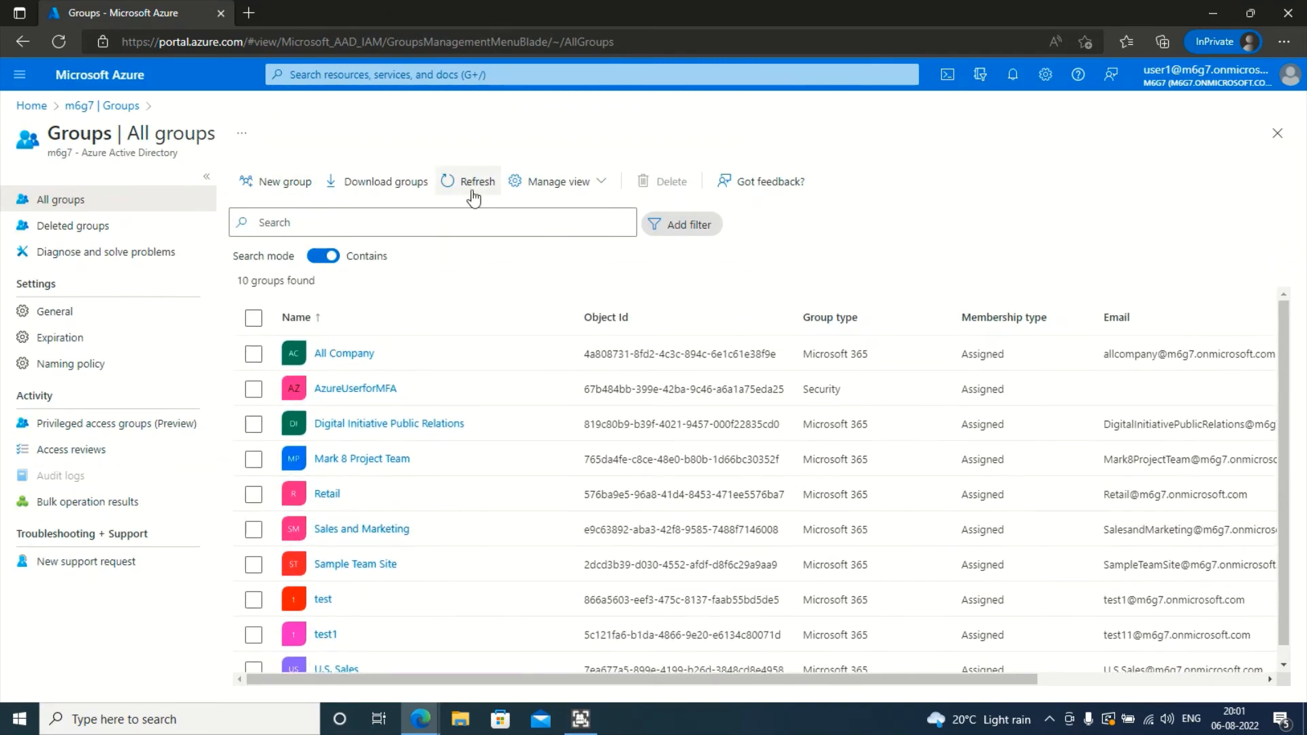
{"action": "left_click", "coordinate": [474, 196]}
{"action": "scroll", "coordinate": [384, 436], "scroll_direction": "down", "scroll_amount": 1}
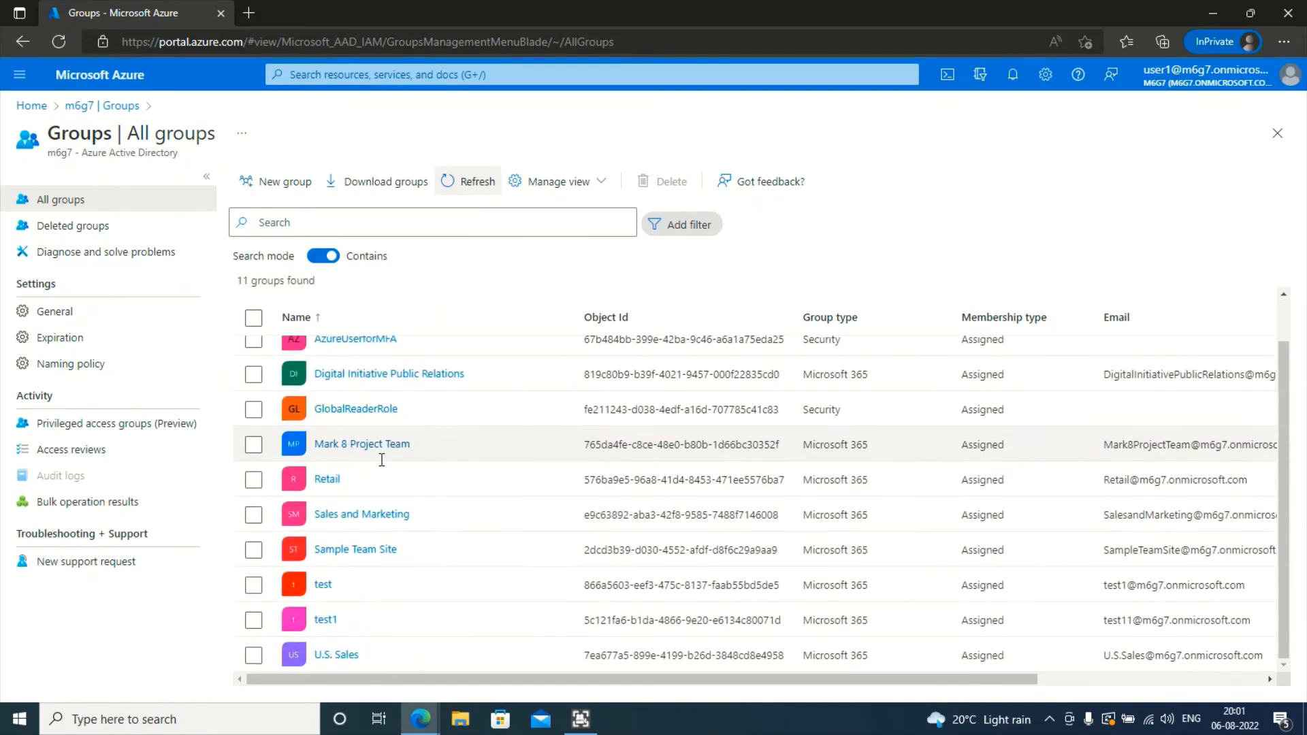
{"action": "left_click", "coordinate": [370, 410]}
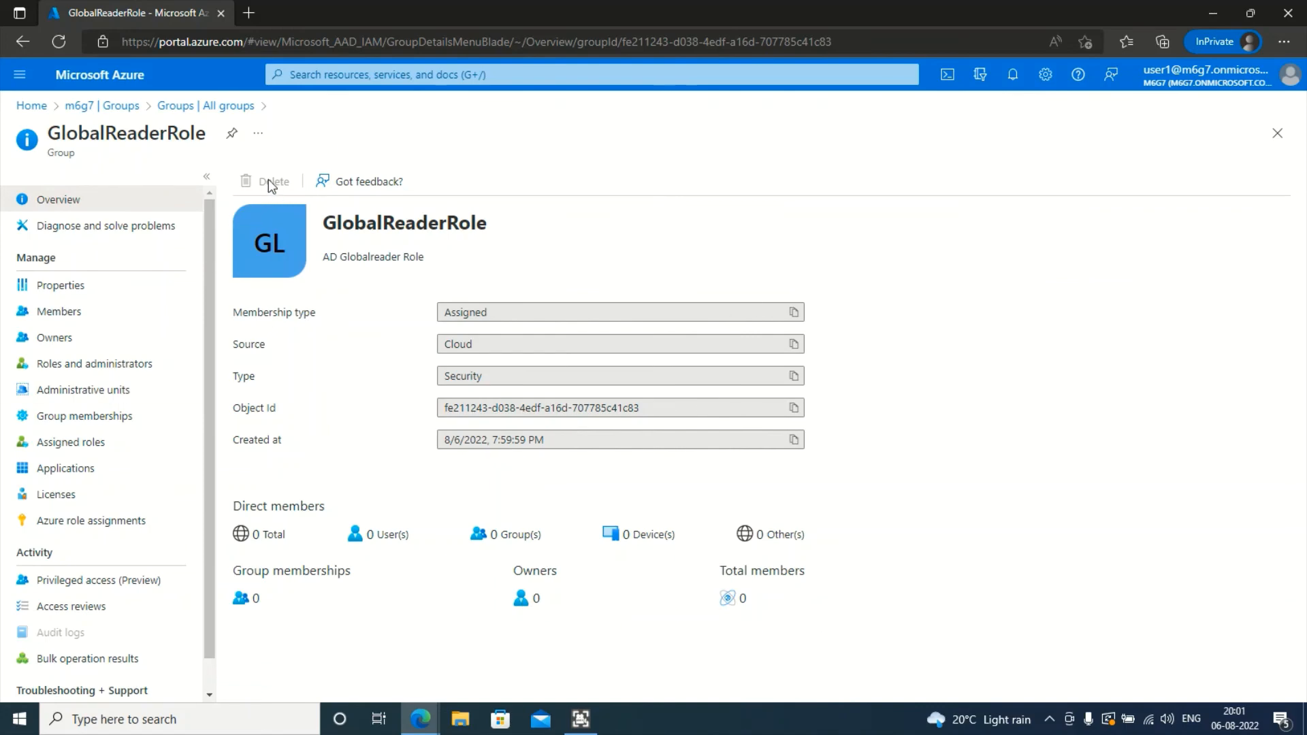
- Check GlobalReaderRole's Properties, then refresh its Members page showing no members
{"action": "left_click", "coordinate": [78, 287]}
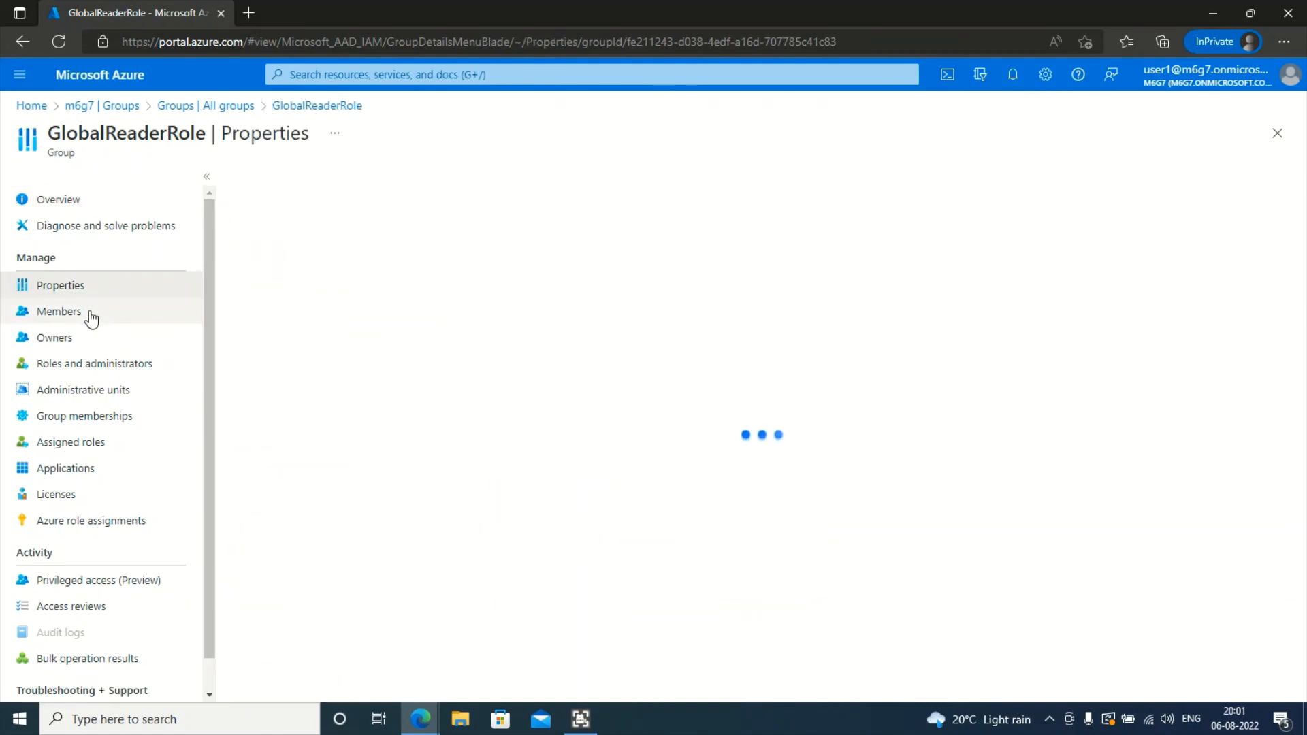
{"action": "left_click", "coordinate": [96, 313]}
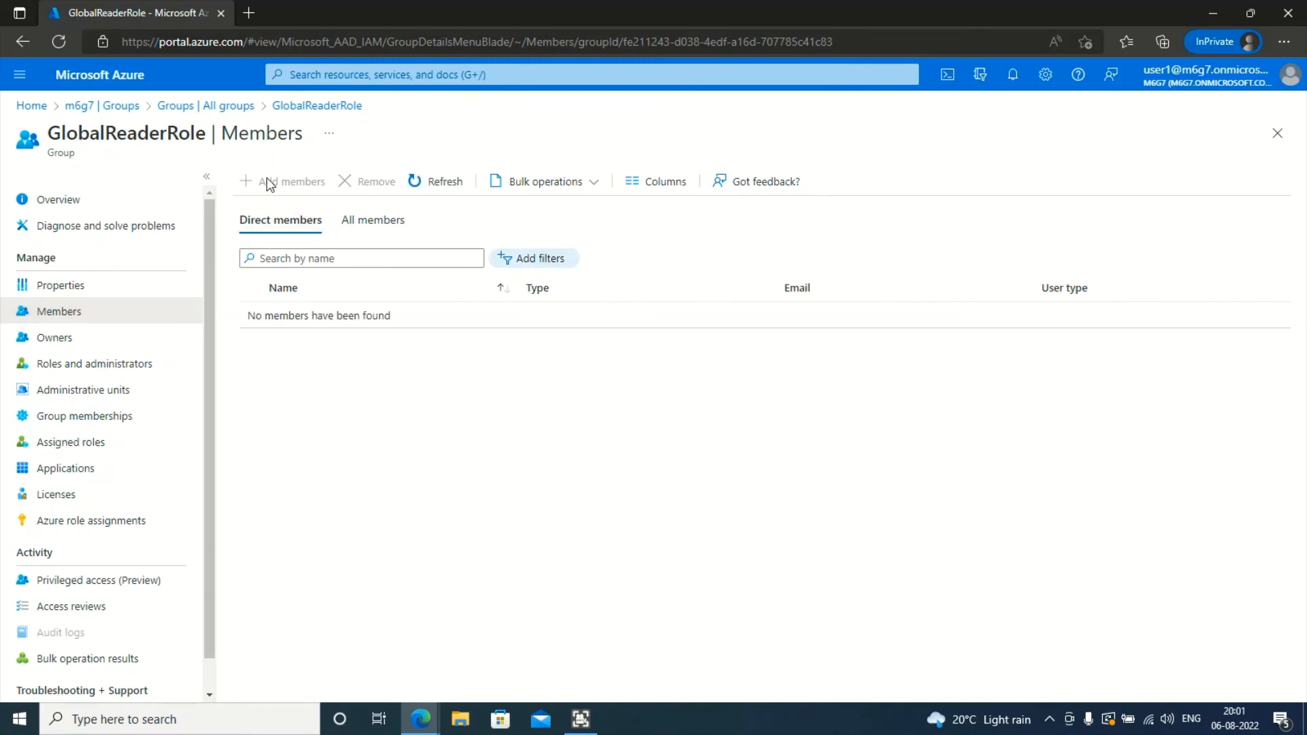
{"action": "left_click", "coordinate": [418, 181]}
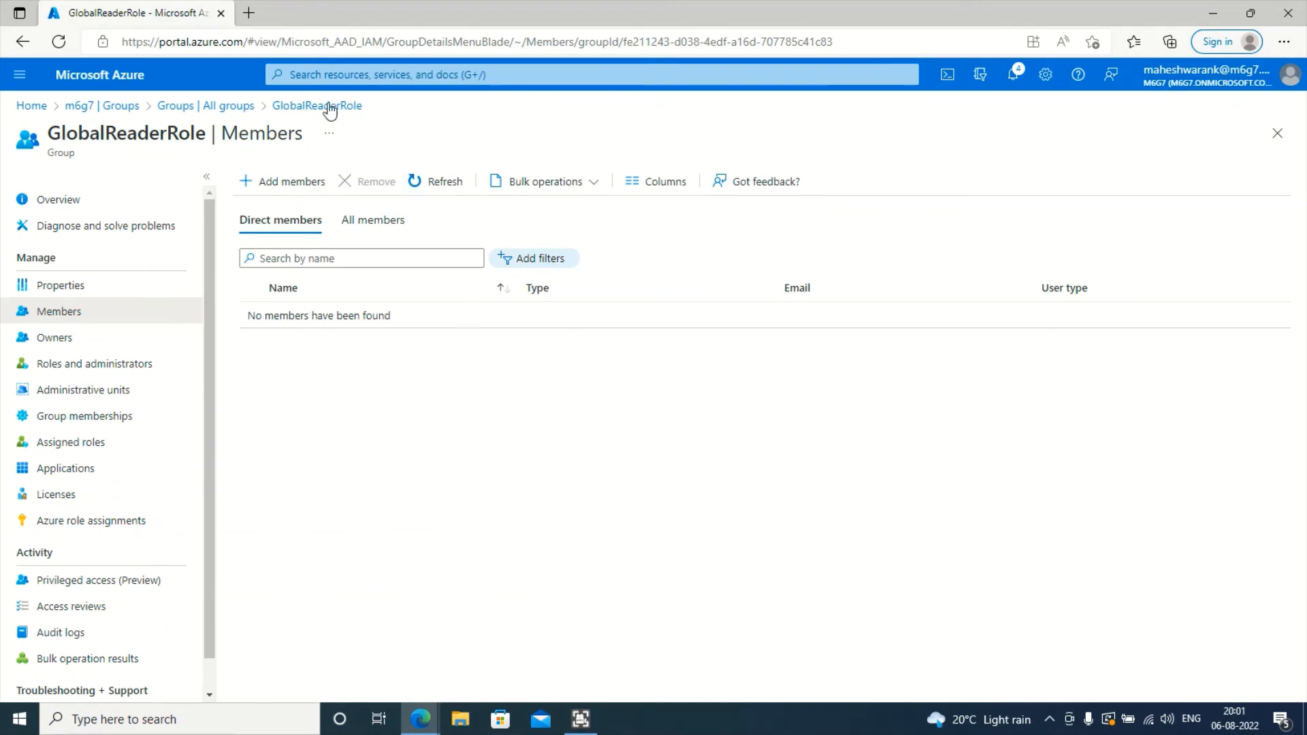
- Open the Add members panel and its search box for GlobalReaderRole
{"action": "left_click", "coordinate": [270, 181]}
{"action": "left_click", "coordinate": [950, 191]}
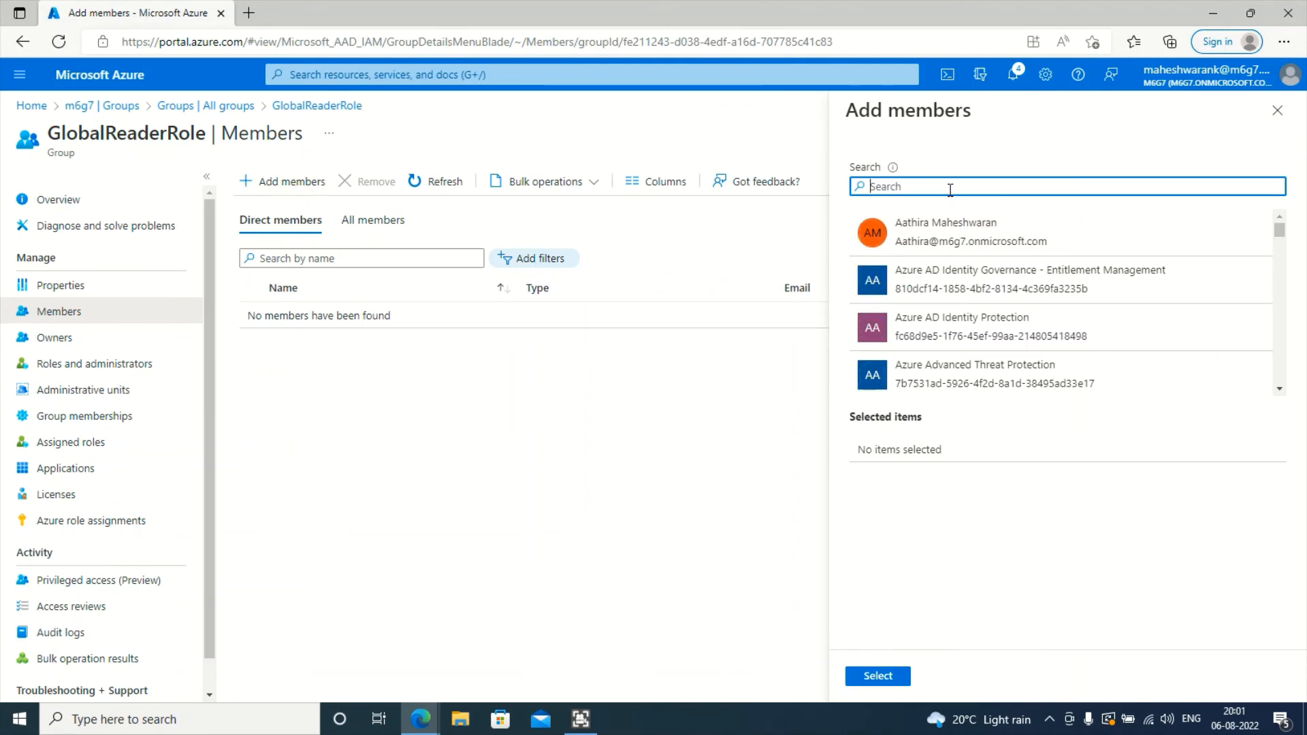
{"action": "left_click", "coordinate": [413, 593]}
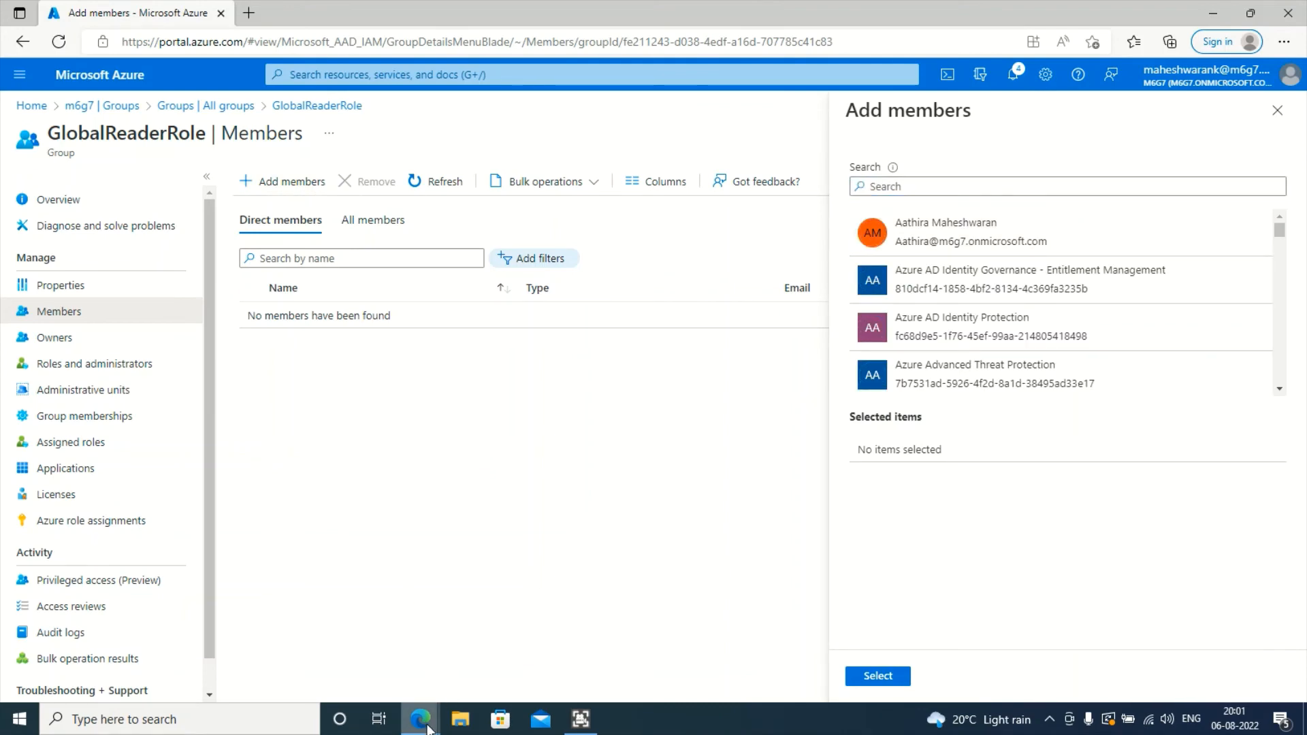
- In the second user's window, go from Home to Azure Active Directory's Users list
{"action": "mouse_move", "coordinate": [428, 728]}
{"action": "left_click", "coordinate": [504, 565]}
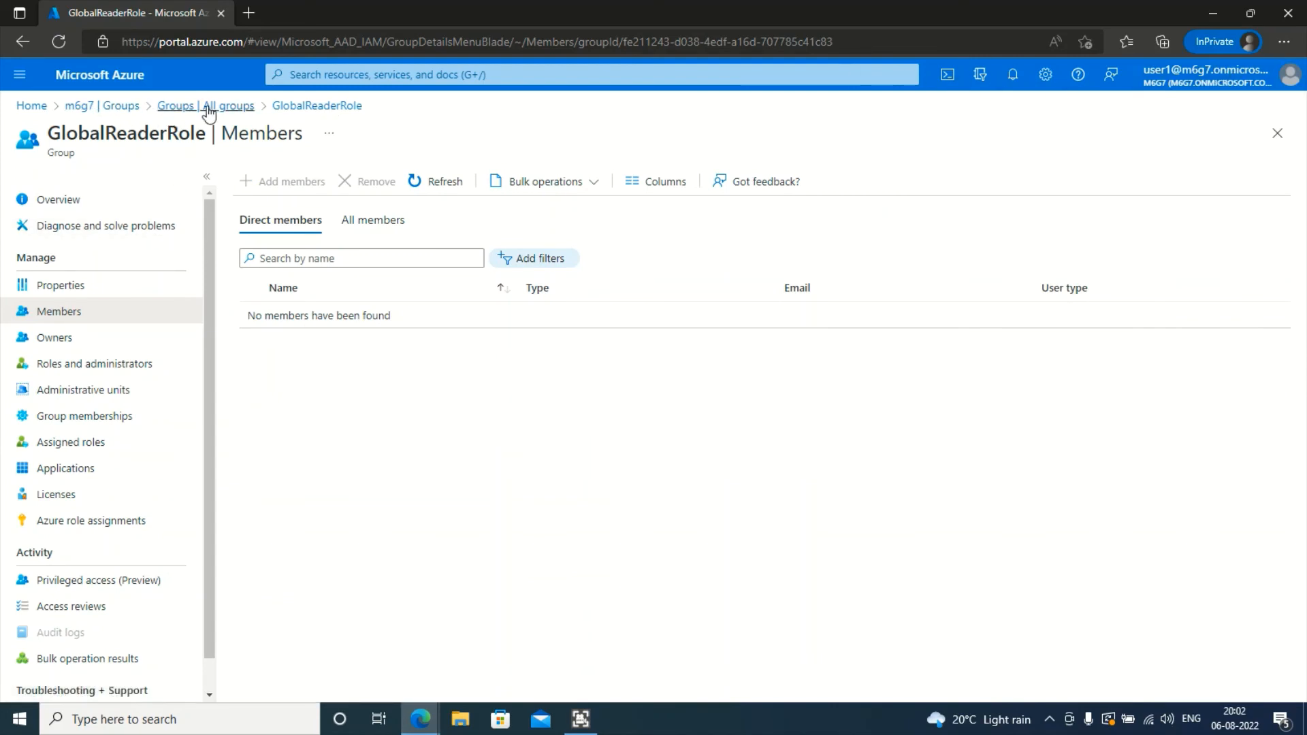
{"action": "left_click", "coordinate": [113, 89]}
{"action": "scroll", "coordinate": [590, 541], "scroll_direction": "down", "scroll_amount": 3}
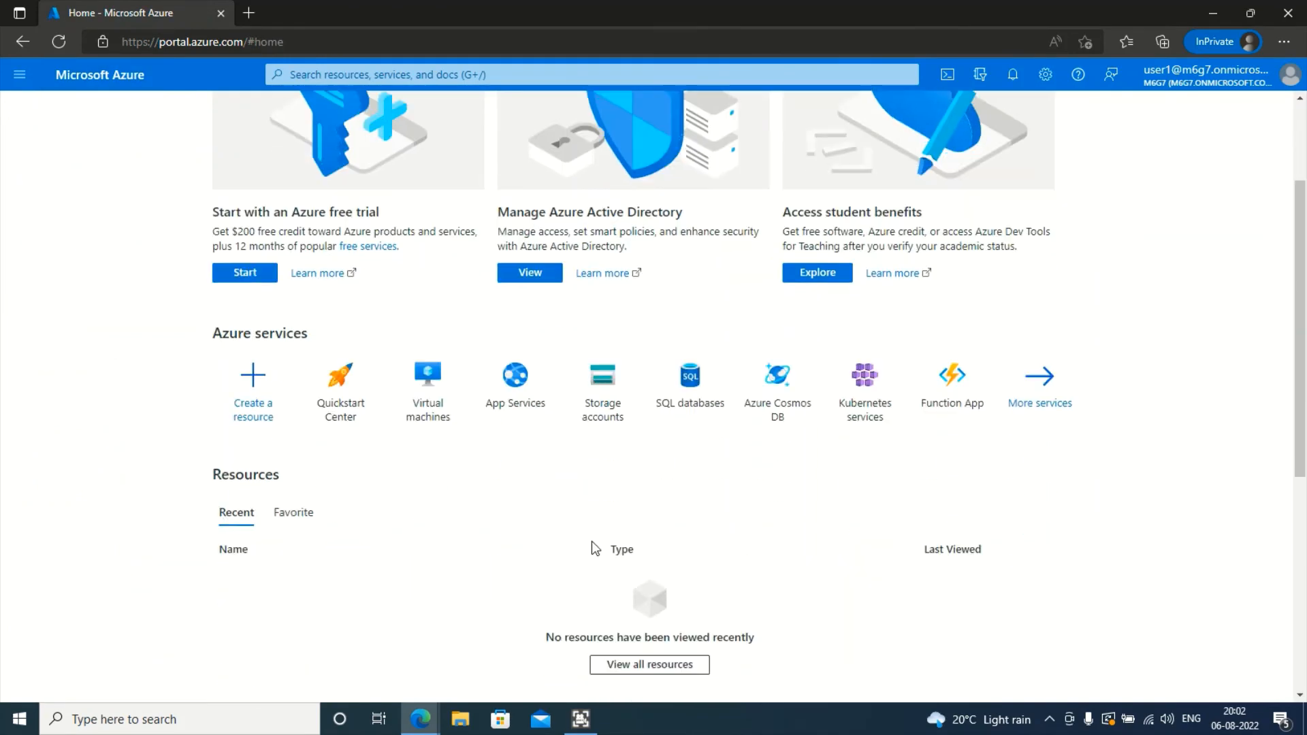
{"action": "left_click", "coordinate": [533, 246]}
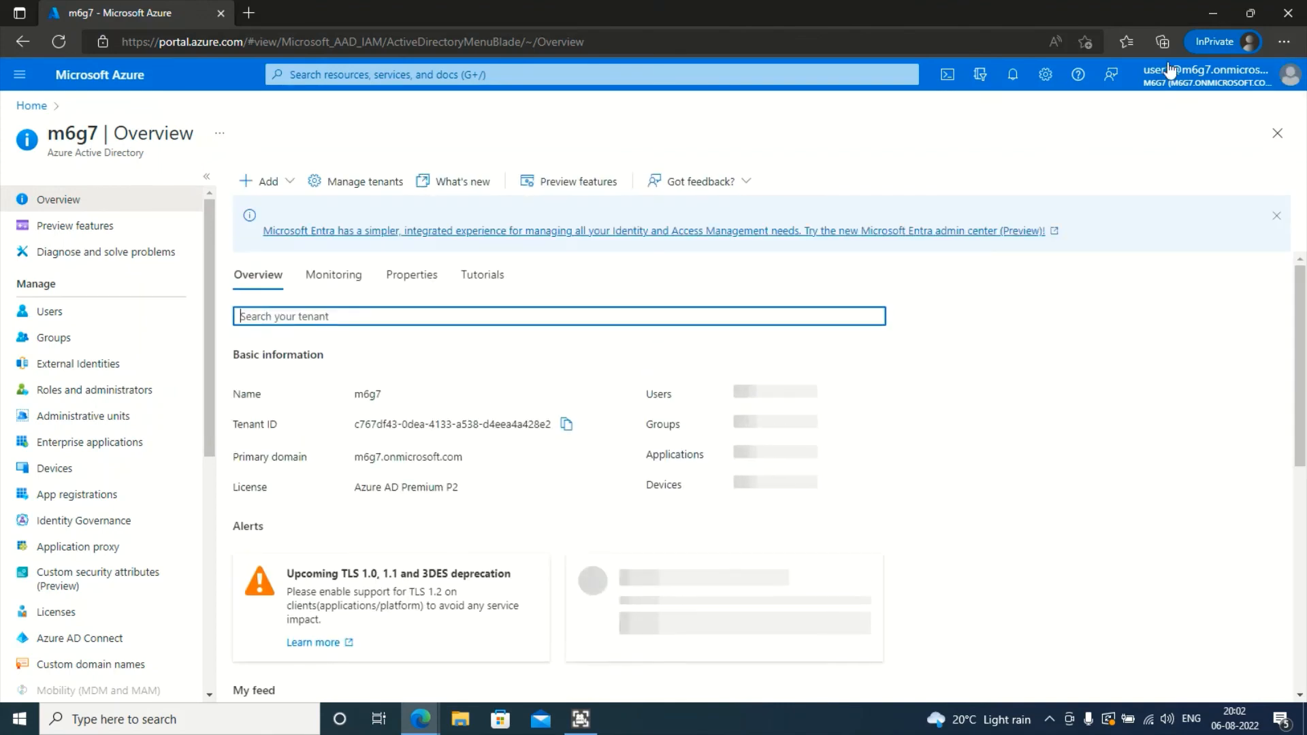
{"action": "left_click", "coordinate": [111, 324]}
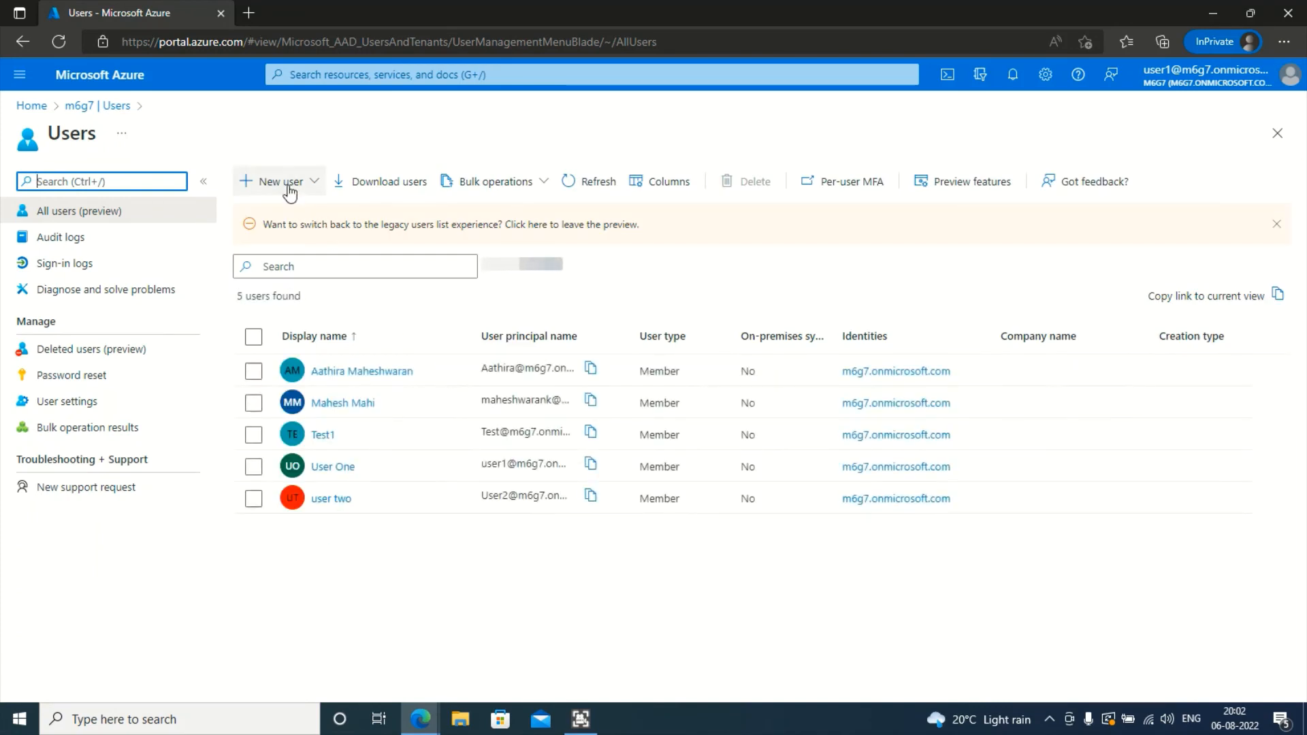
- Start a new user and enter Ramesh's user name and display name
{"action": "left_click", "coordinate": [293, 182]}
{"action": "left_click", "coordinate": [300, 212]}
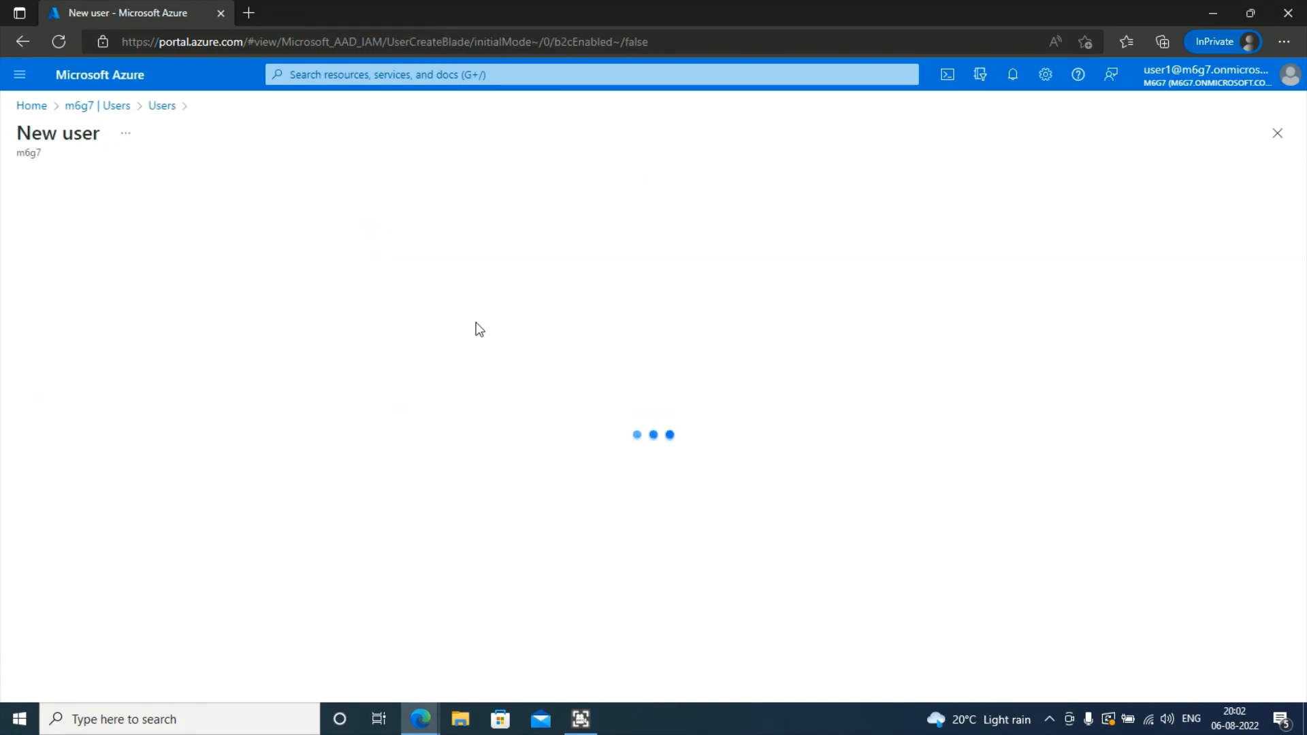
{"action": "left_click", "coordinate": [282, 494]}
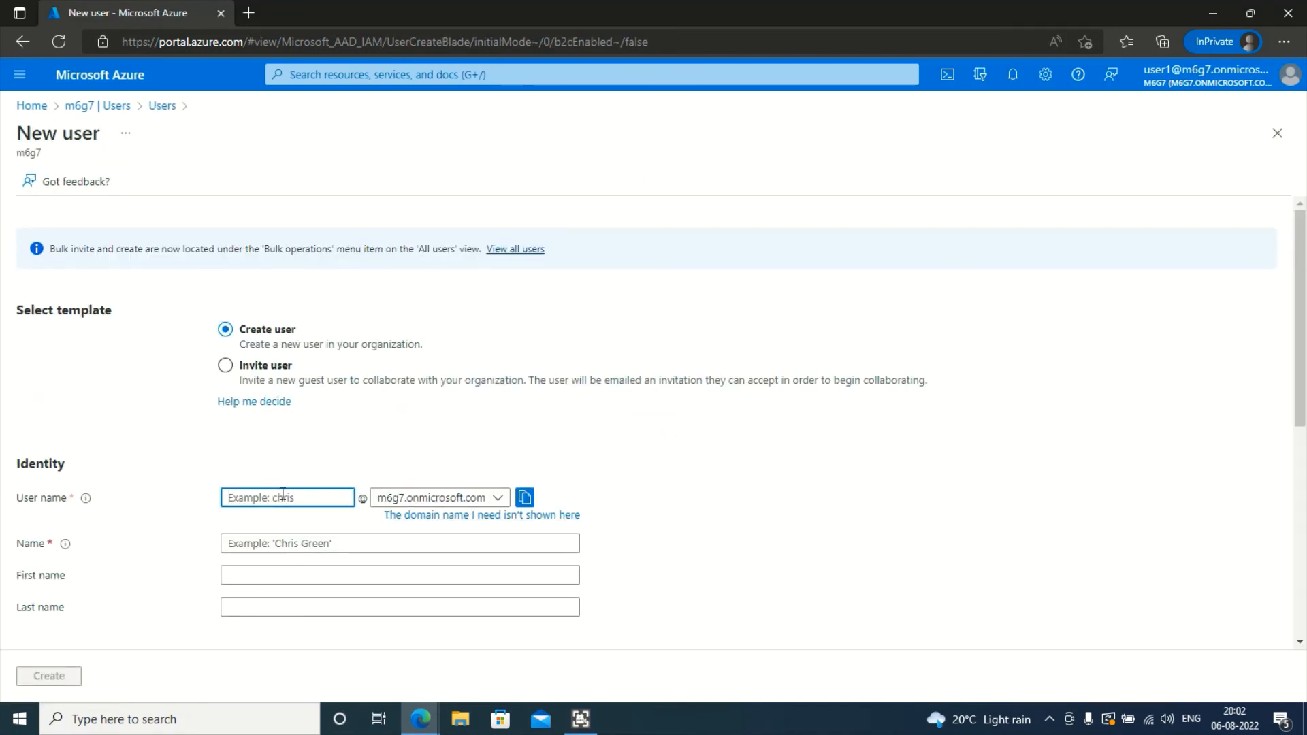
{"action": "type", "text": "Globalread"}
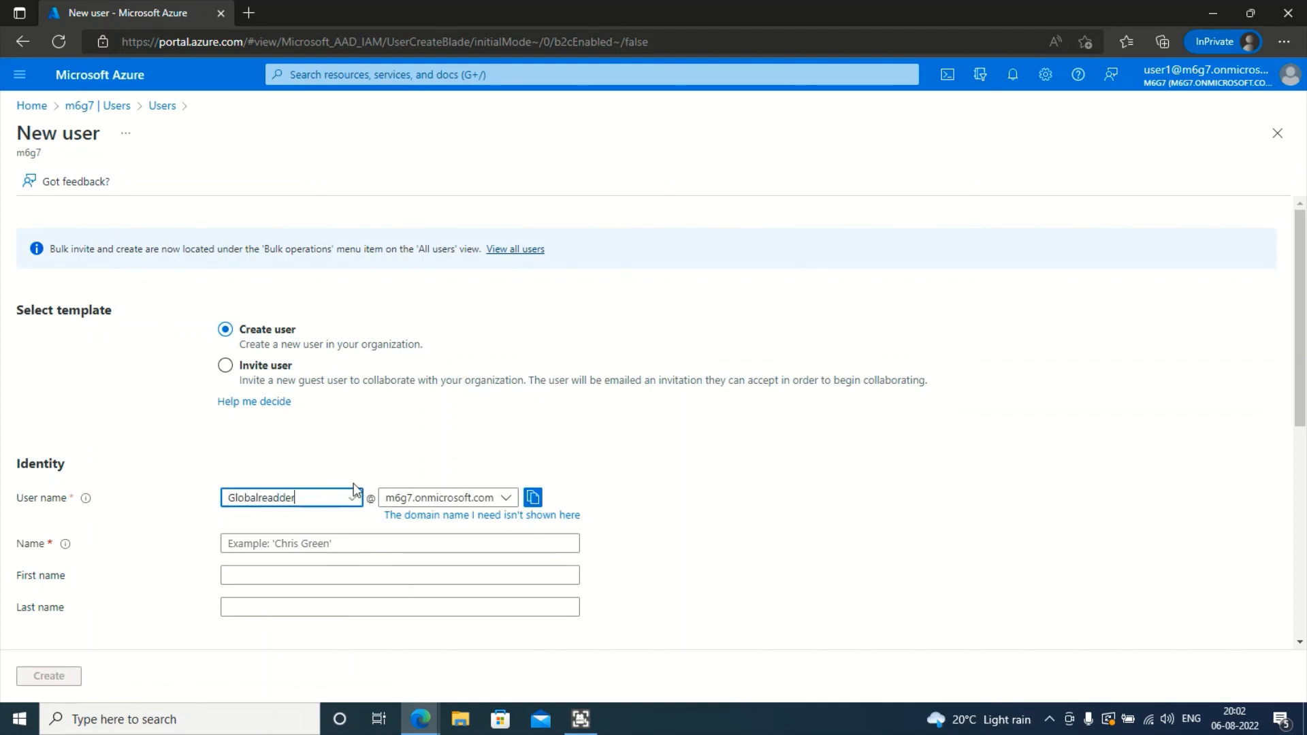
{"action": "type", "text": "er"}
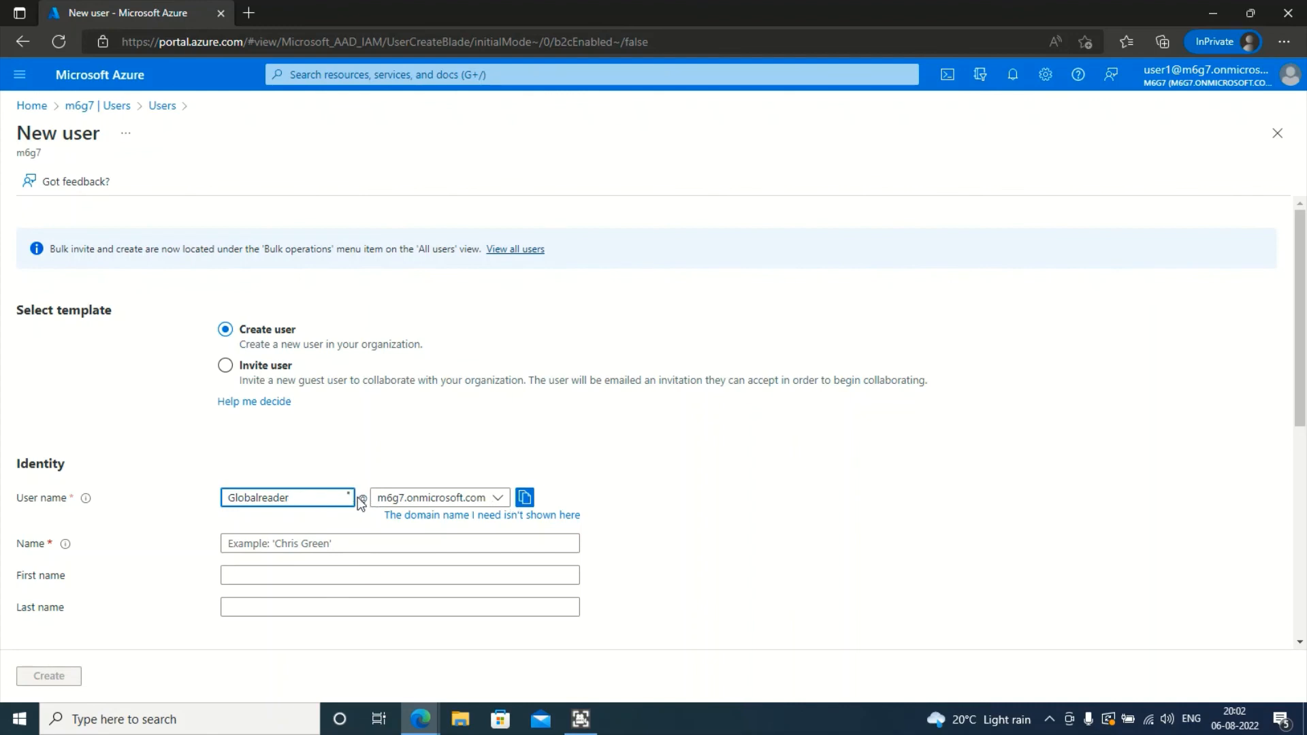
{"action": "key", "text": "BackSpace"}
{"action": "key", "text": "BackSpace"}
{"action": "key", "text": "BackSpace"}
{"action": "key", "text": "BackSpace"}
{"action": "key", "text": "BackSpace"}
{"action": "key", "text": "BackSpace"}
{"action": "key", "text": "BackSpace"}
{"action": "key", "text": "BackSpace"}
{"action": "key", "text": "BackSpace"}
{"action": "key", "text": "BackSpace"}
{"action": "key", "text": "BackSpace"}
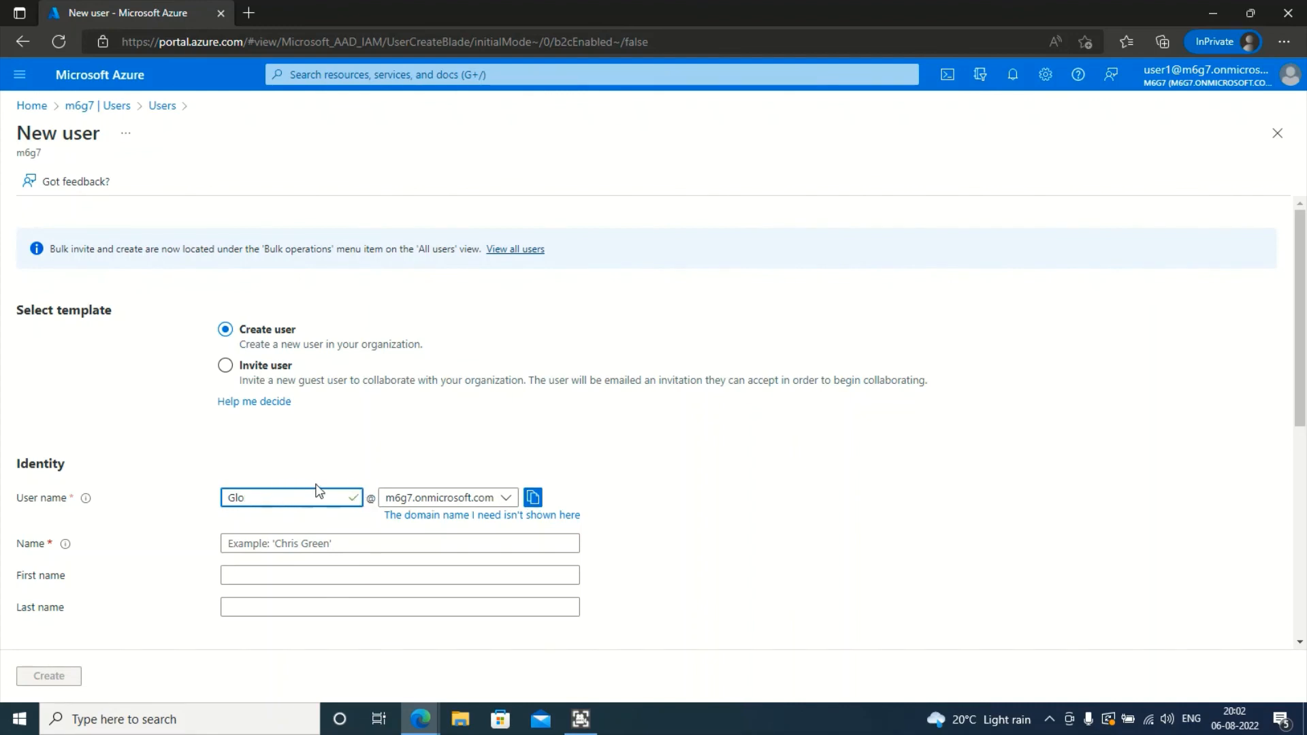
{"action": "type", "text": "Rmae"}
{"action": "key", "text": "BackSpace"}
{"action": "key", "text": "BackSpace"}
{"action": "key", "text": "BackSpace"}
{"action": "type", "text": "amesh"}
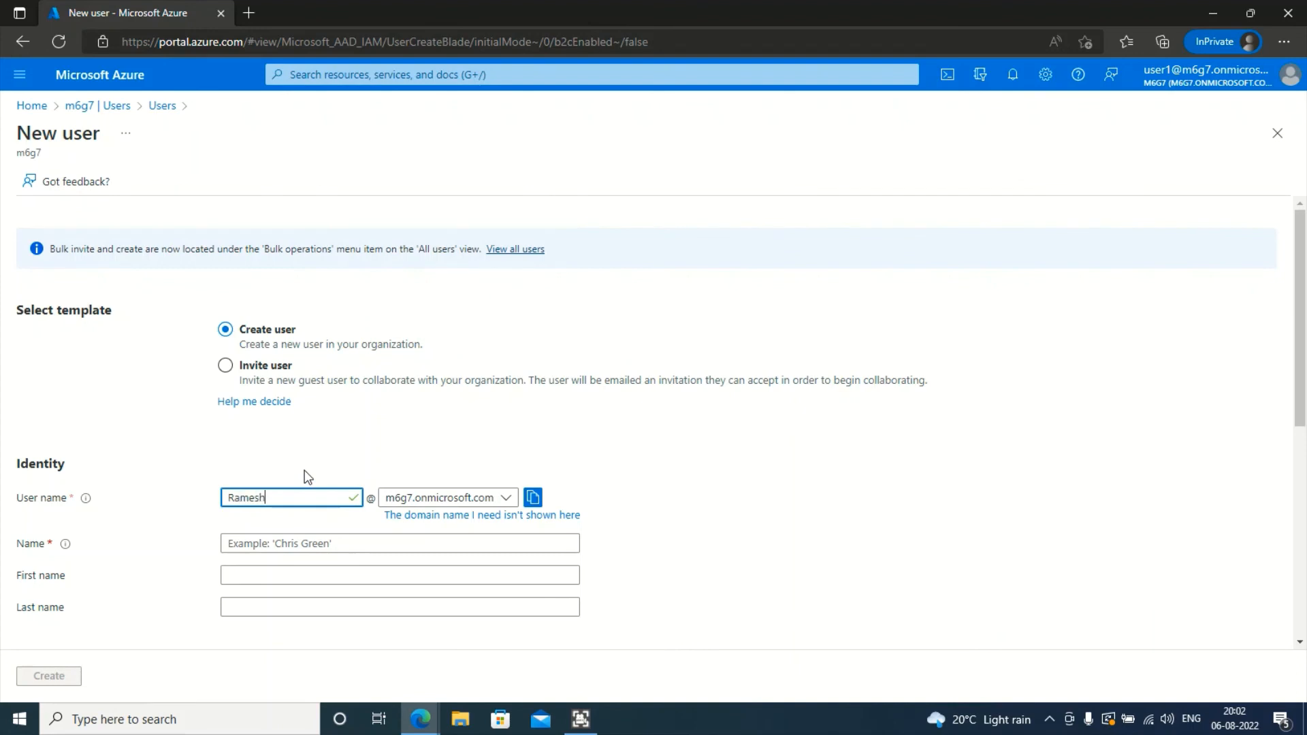
{"action": "left_click", "coordinate": [383, 543]}
{"action": "type", "text": "Ramesh"}
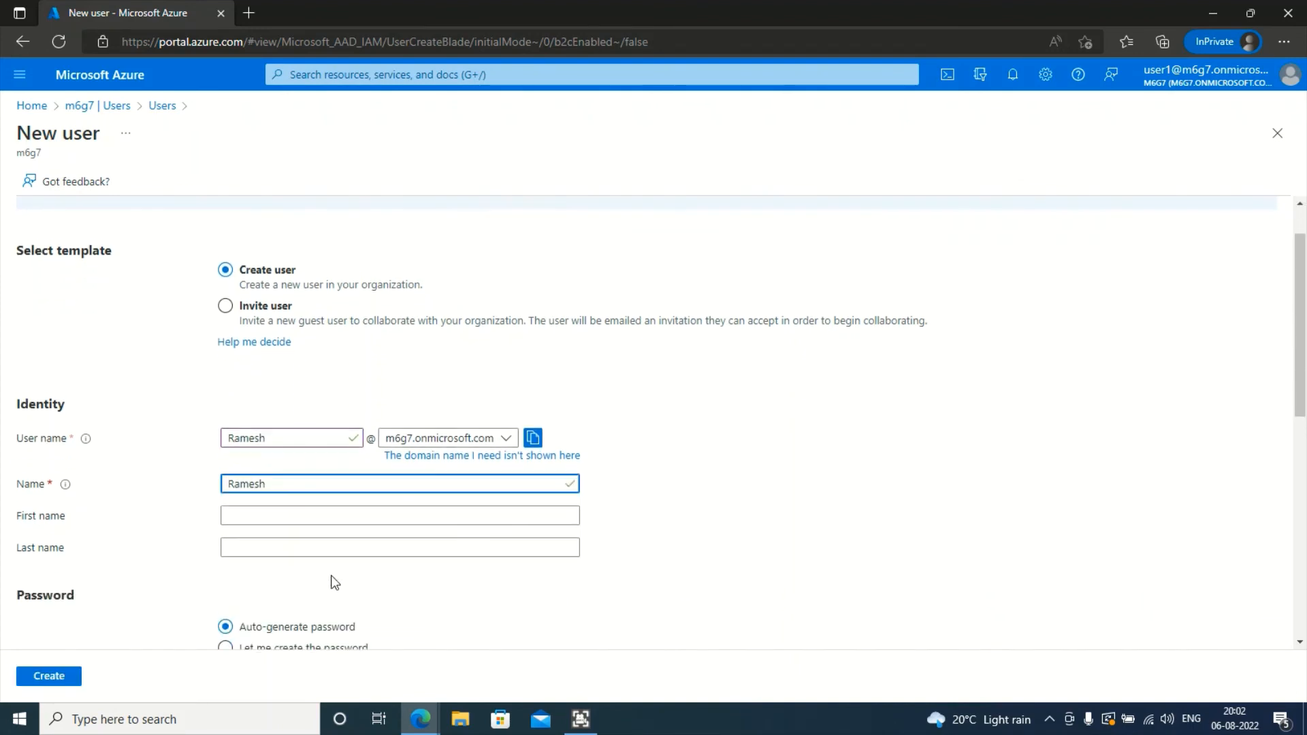
{"action": "left_click", "coordinate": [338, 505]}
{"action": "scroll", "coordinate": [337, 505], "scroll_direction": "down", "scroll_amount": 3}
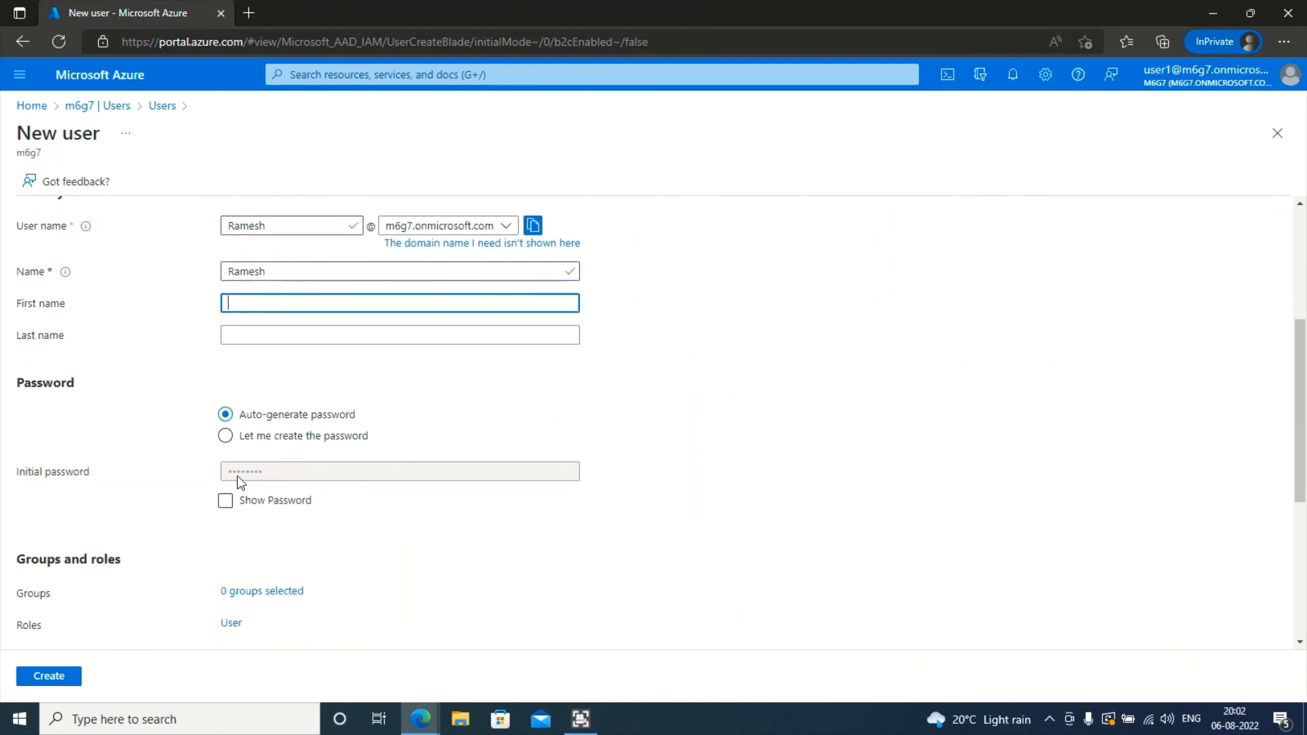
- Use an auto-generated password, reveal and copy it, then create the user
{"action": "left_click", "coordinate": [274, 446]}
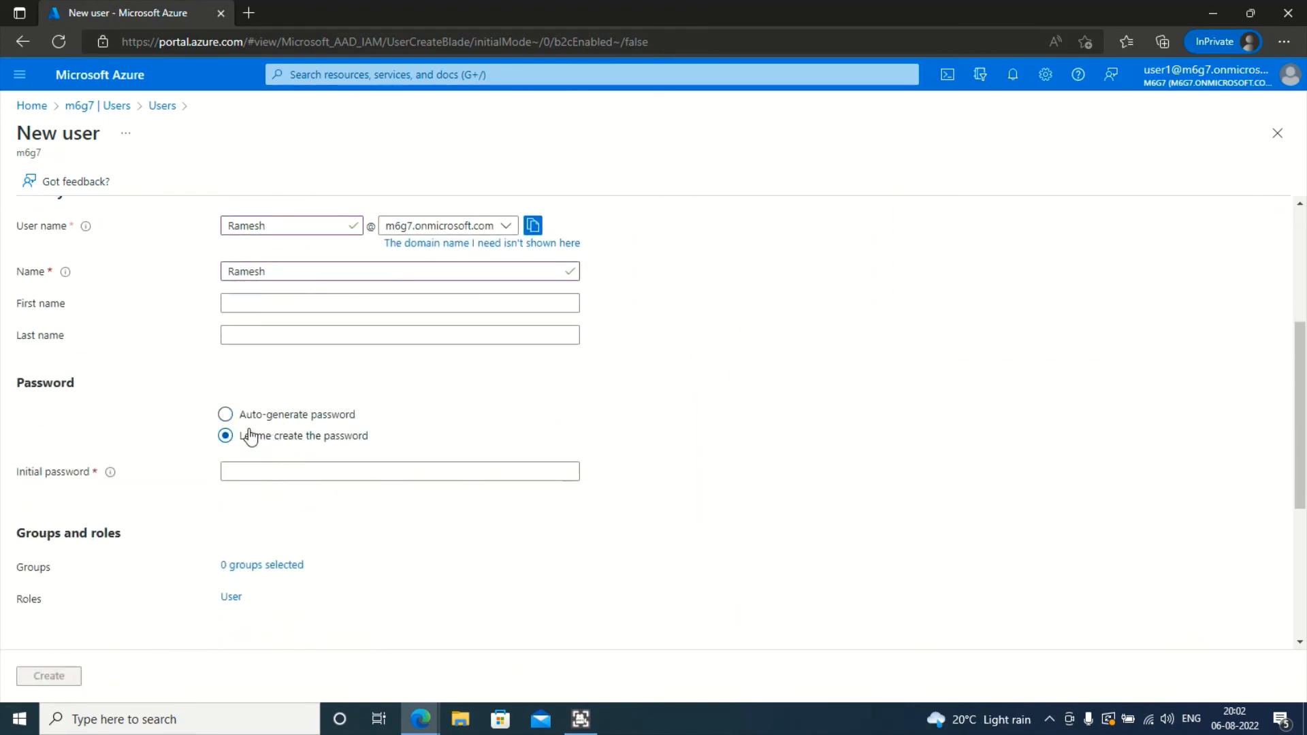
{"action": "left_click", "coordinate": [249, 417]}
{"action": "left_click", "coordinate": [225, 501]}
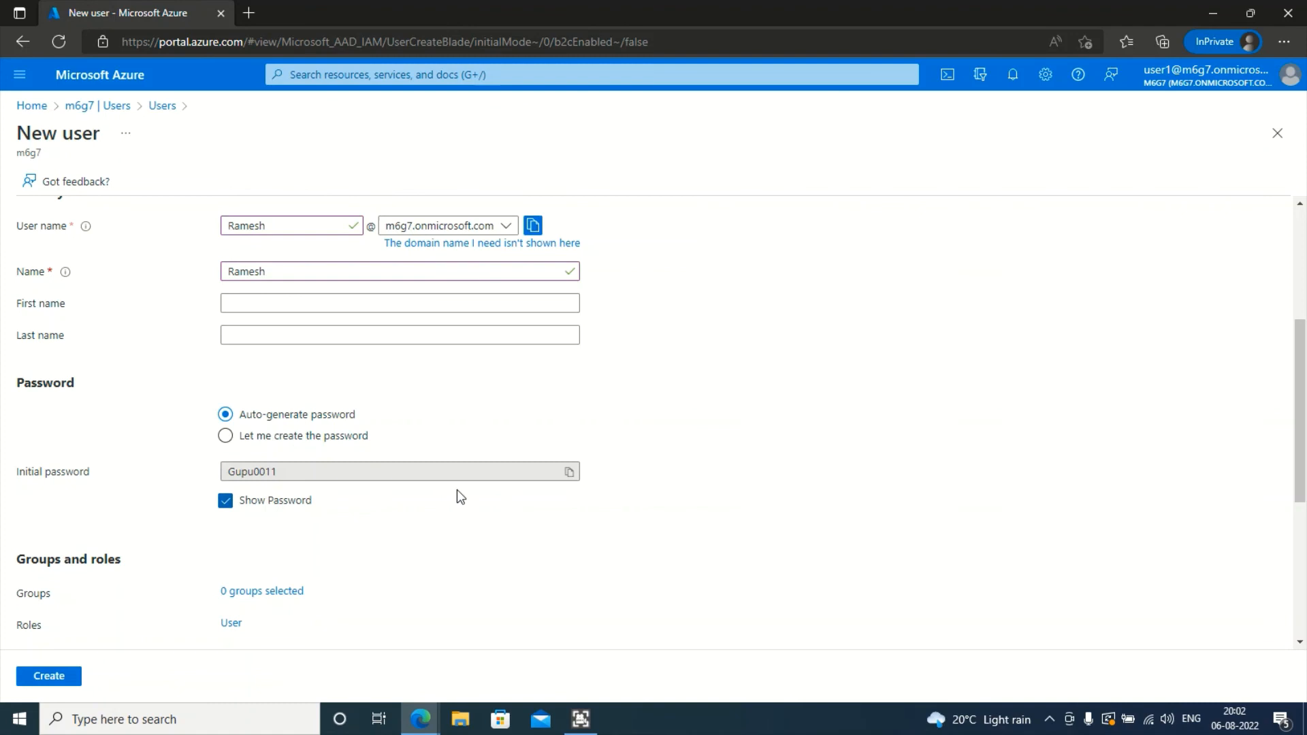
{"action": "left_click", "coordinate": [570, 472]}
{"action": "scroll", "coordinate": [204, 566], "scroll_direction": "down", "scroll_amount": 1}
{"action": "scroll", "coordinate": [204, 567], "scroll_direction": "down", "scroll_amount": 2}
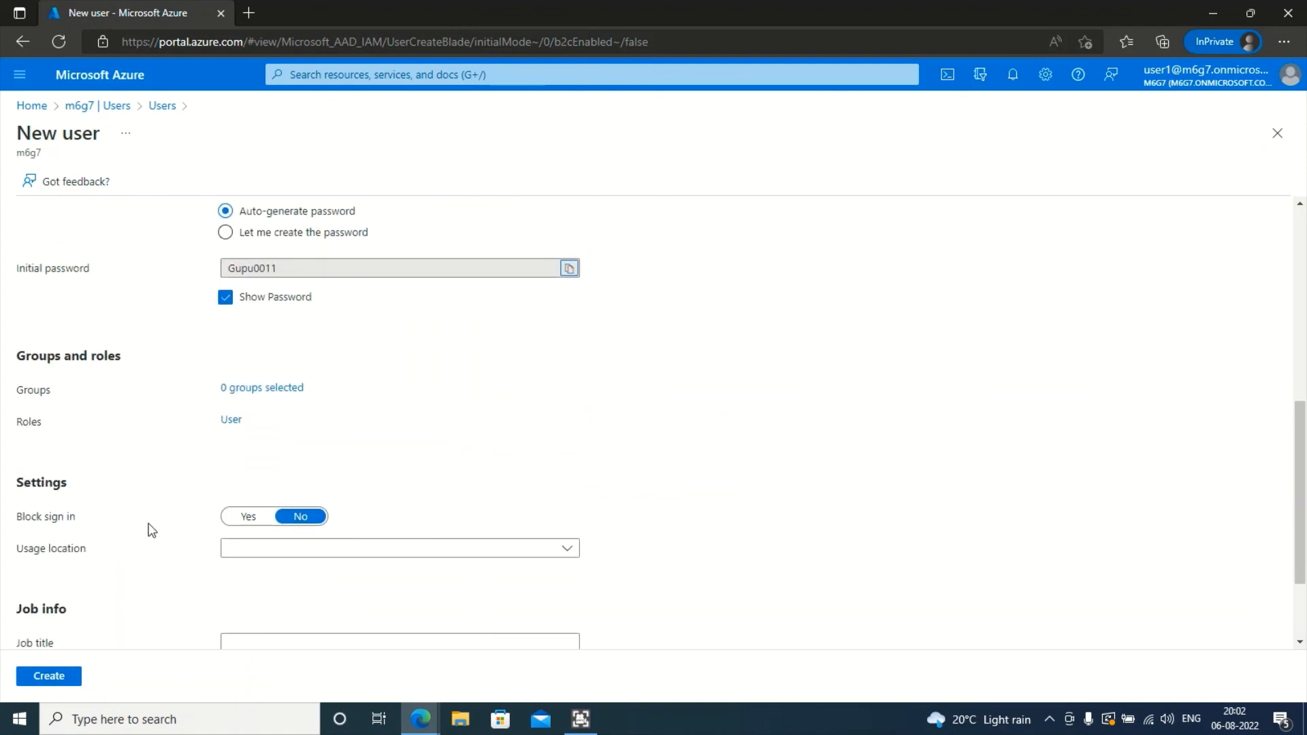
{"action": "scroll", "coordinate": [256, 519], "scroll_direction": "down", "scroll_amount": 2}
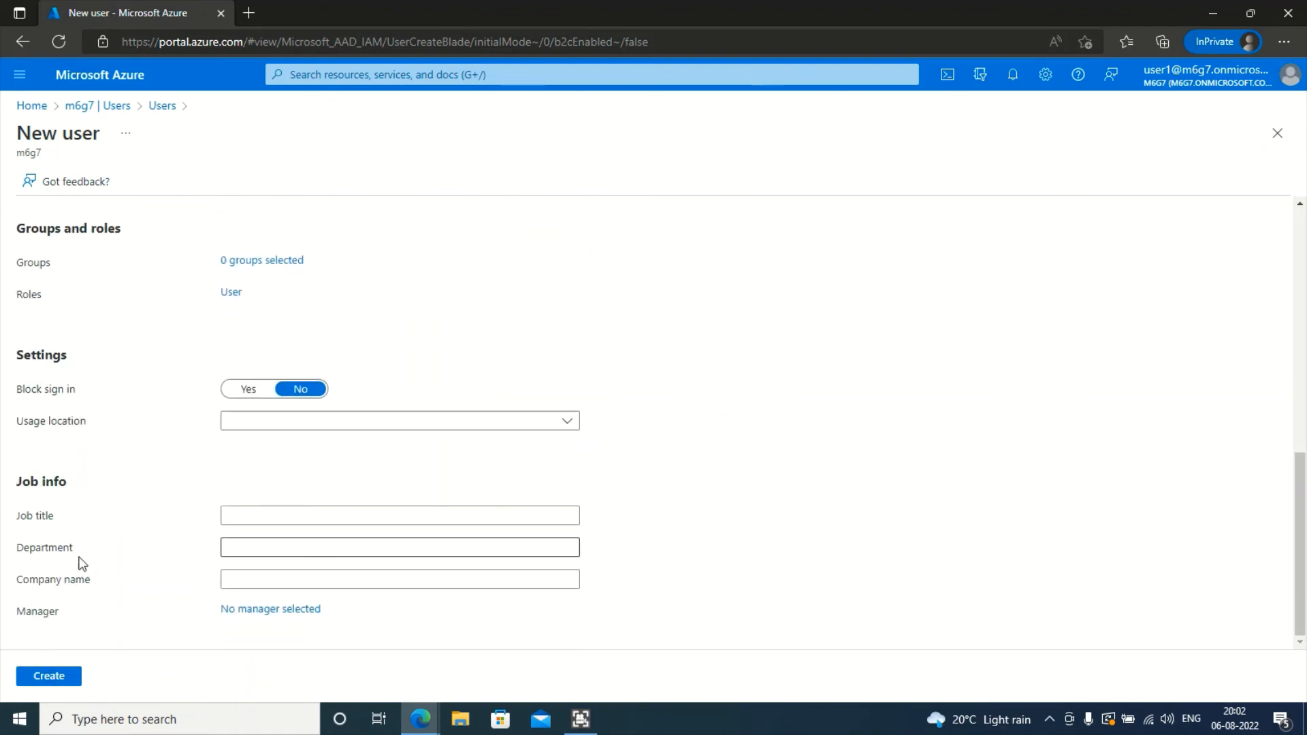
{"action": "left_click", "coordinate": [56, 679]}
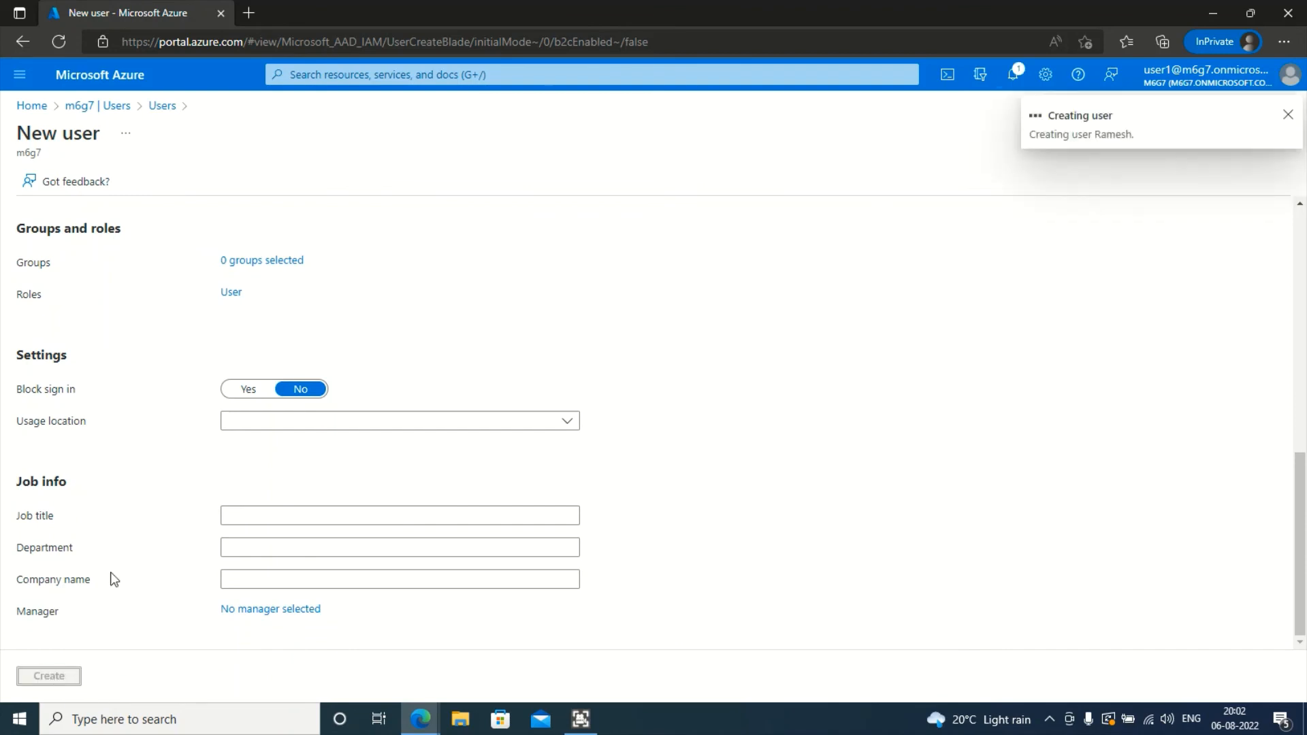
- Refresh the Users list until Ramesh appears and open his profile
{"action": "scroll", "coordinate": [539, 485], "scroll_direction": "up", "scroll_amount": 2}
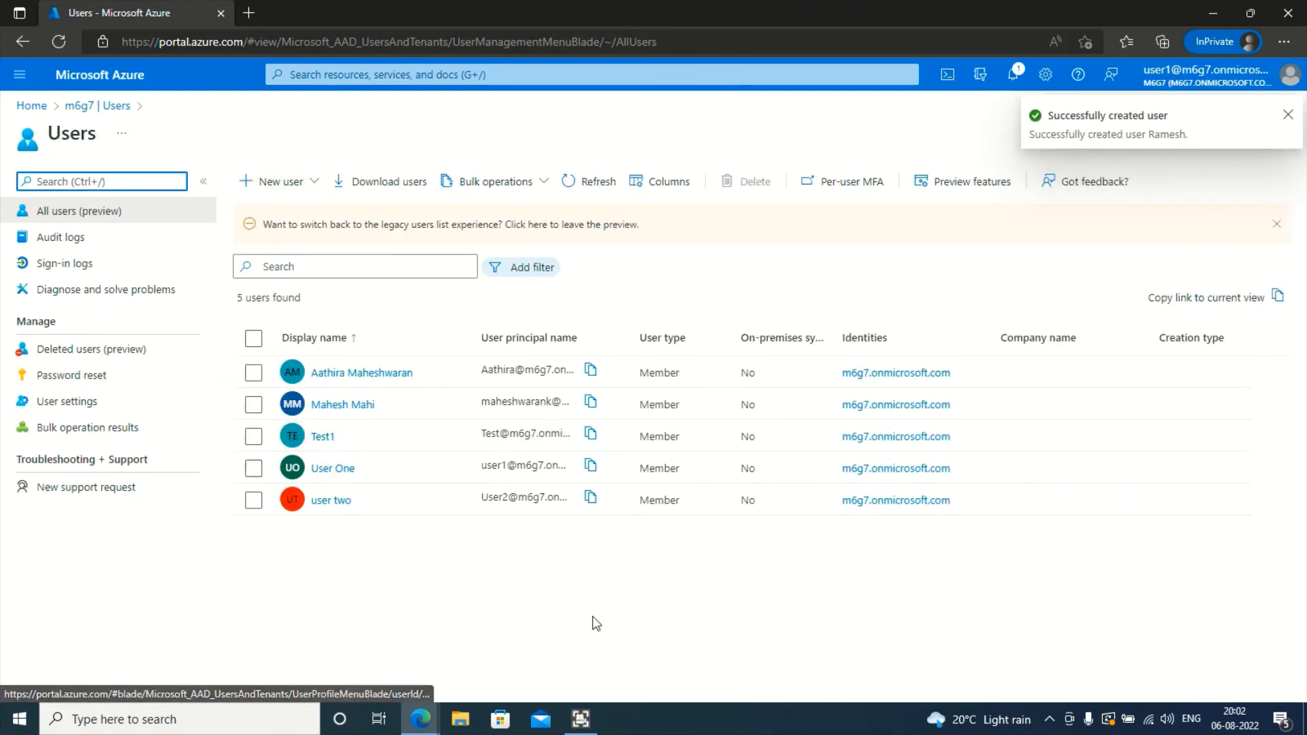
{"action": "left_click", "coordinate": [580, 182]}
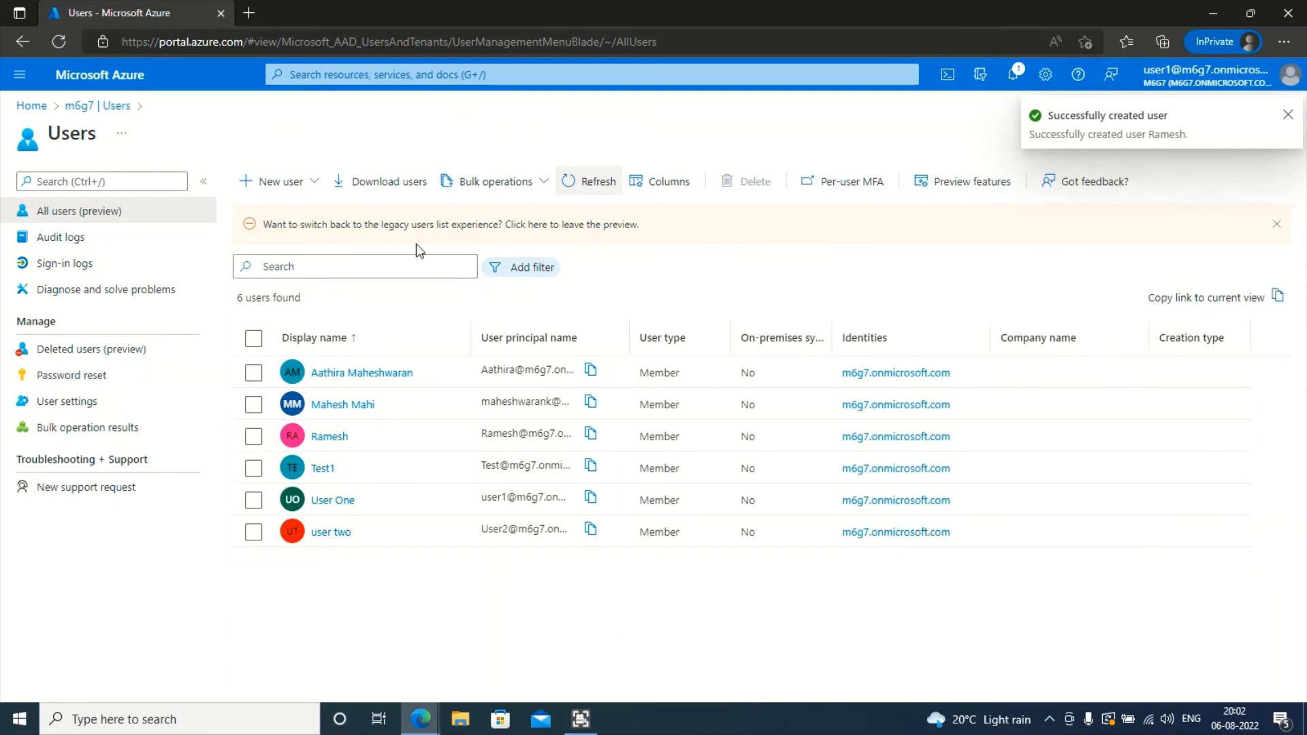
{"action": "left_click", "coordinate": [594, 181]}
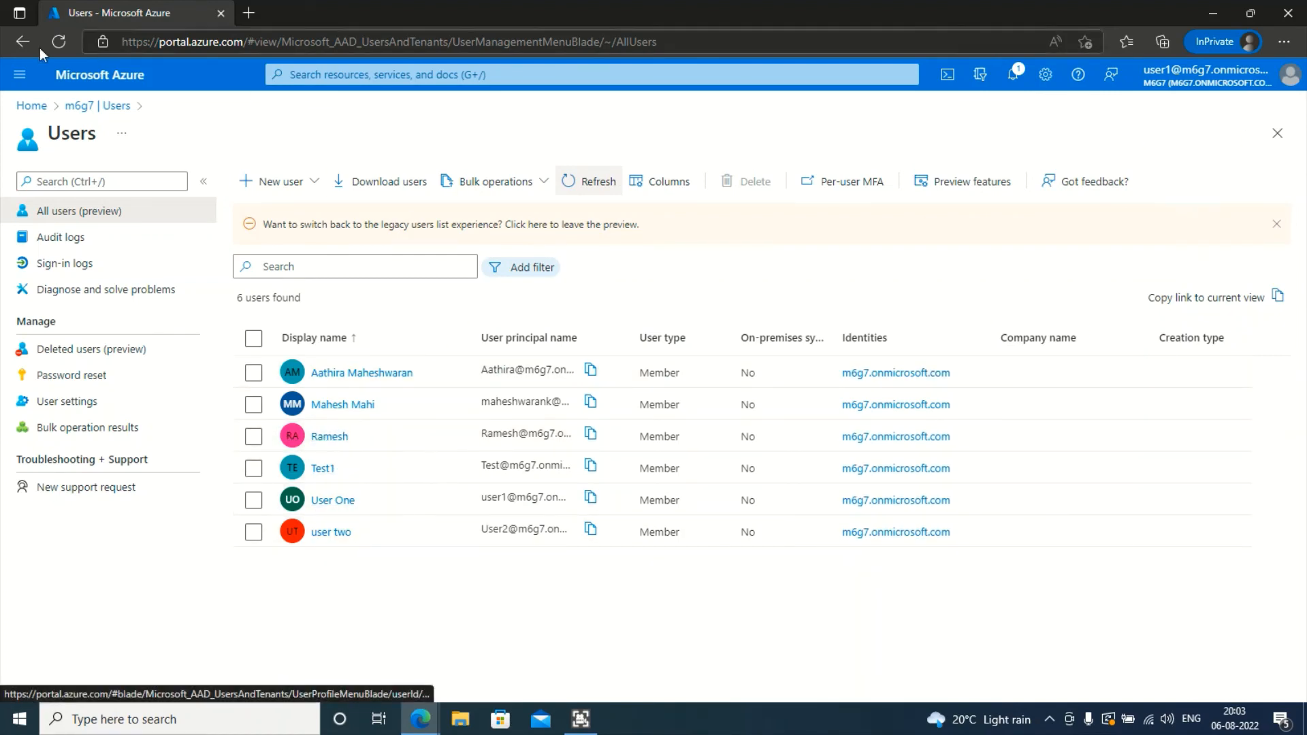
{"action": "left_click", "coordinate": [329, 436]}
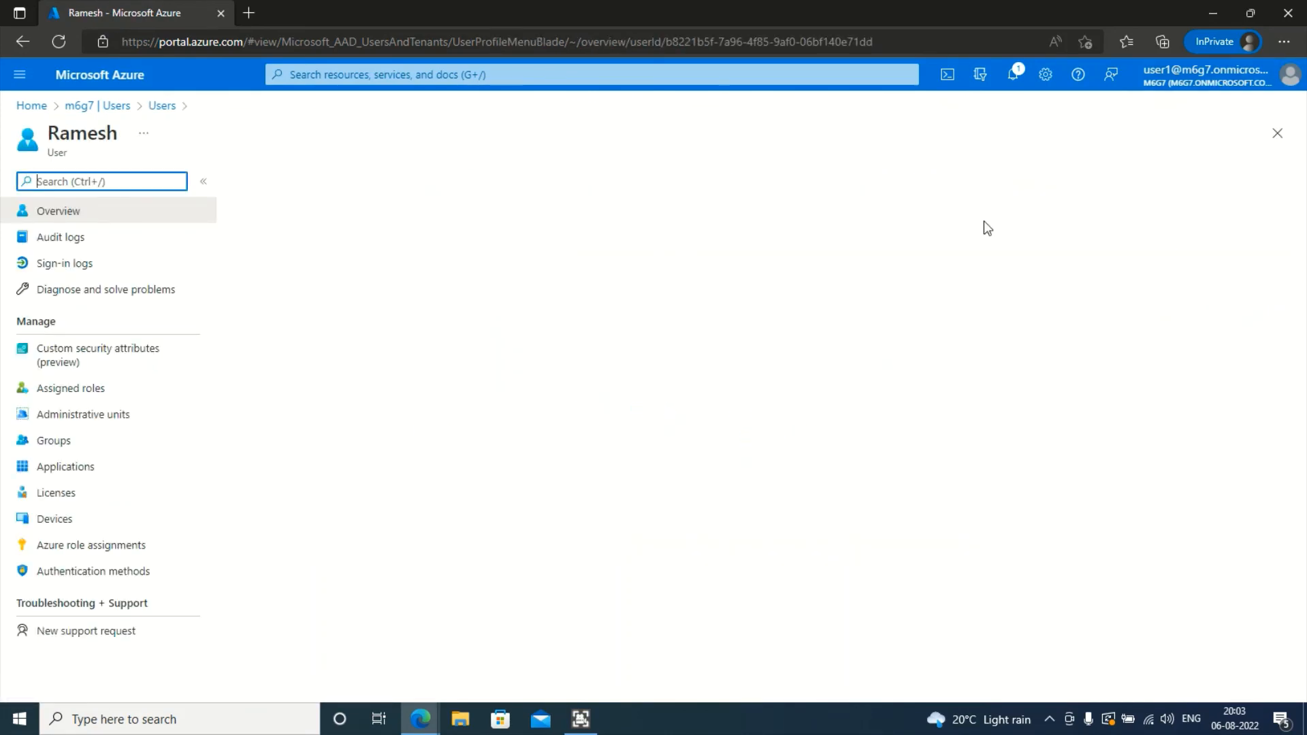
- In the admin window, reopen Add members, search 'ram' and pick Ramesh
{"action": "mouse_move", "coordinate": [425, 715]}
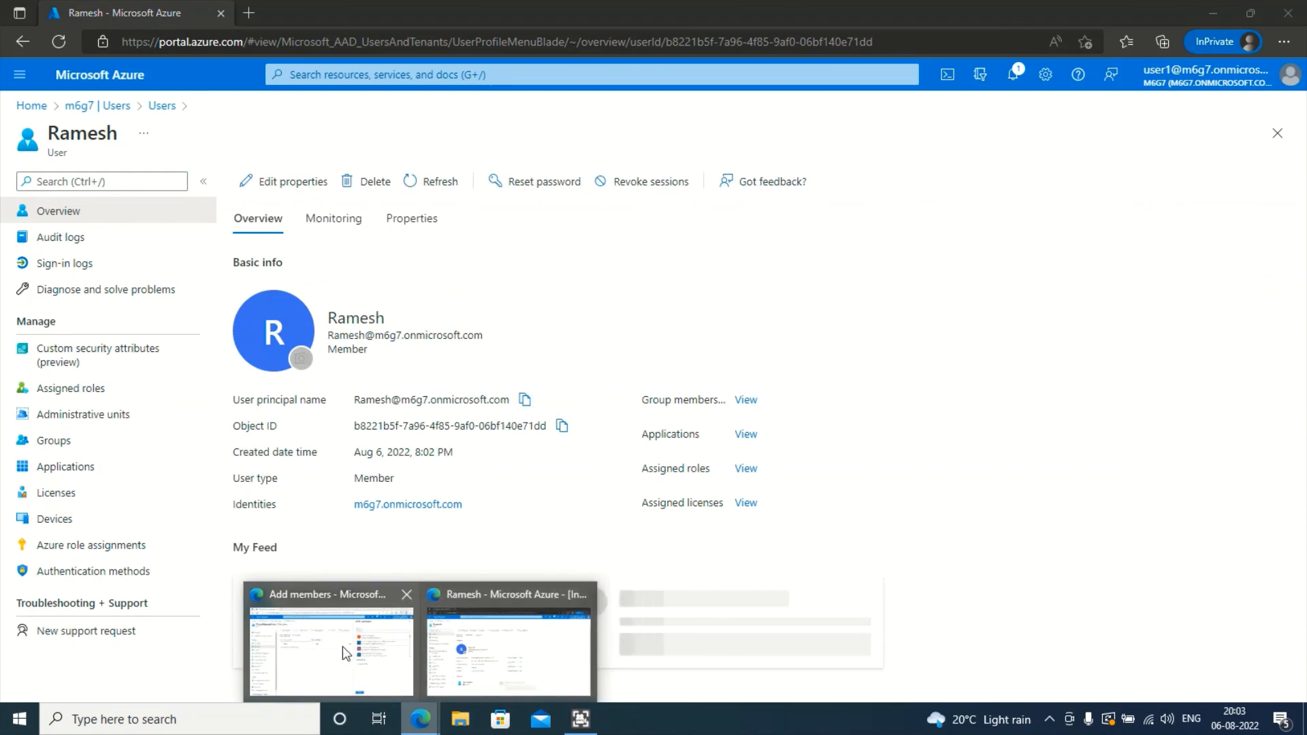
{"action": "left_click", "coordinate": [342, 647]}
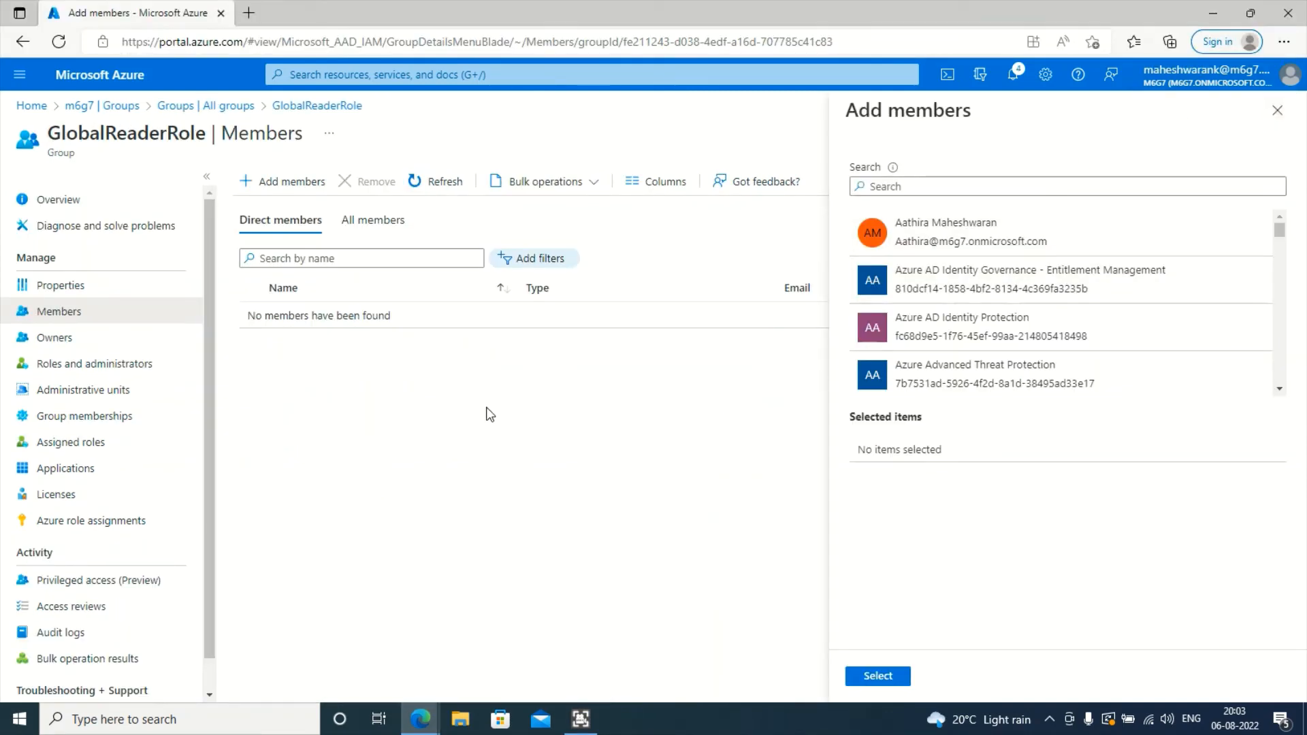
{"action": "left_click", "coordinate": [1277, 110]}
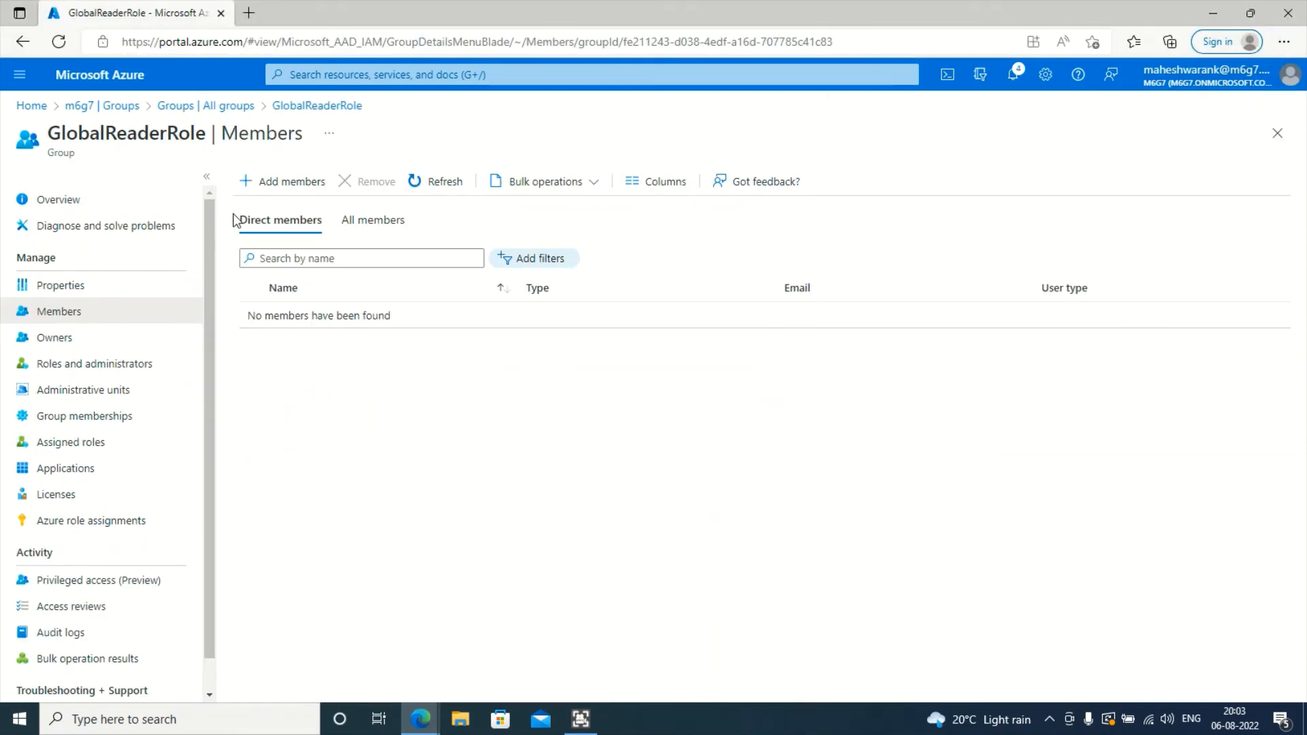
{"action": "left_click", "coordinate": [263, 184]}
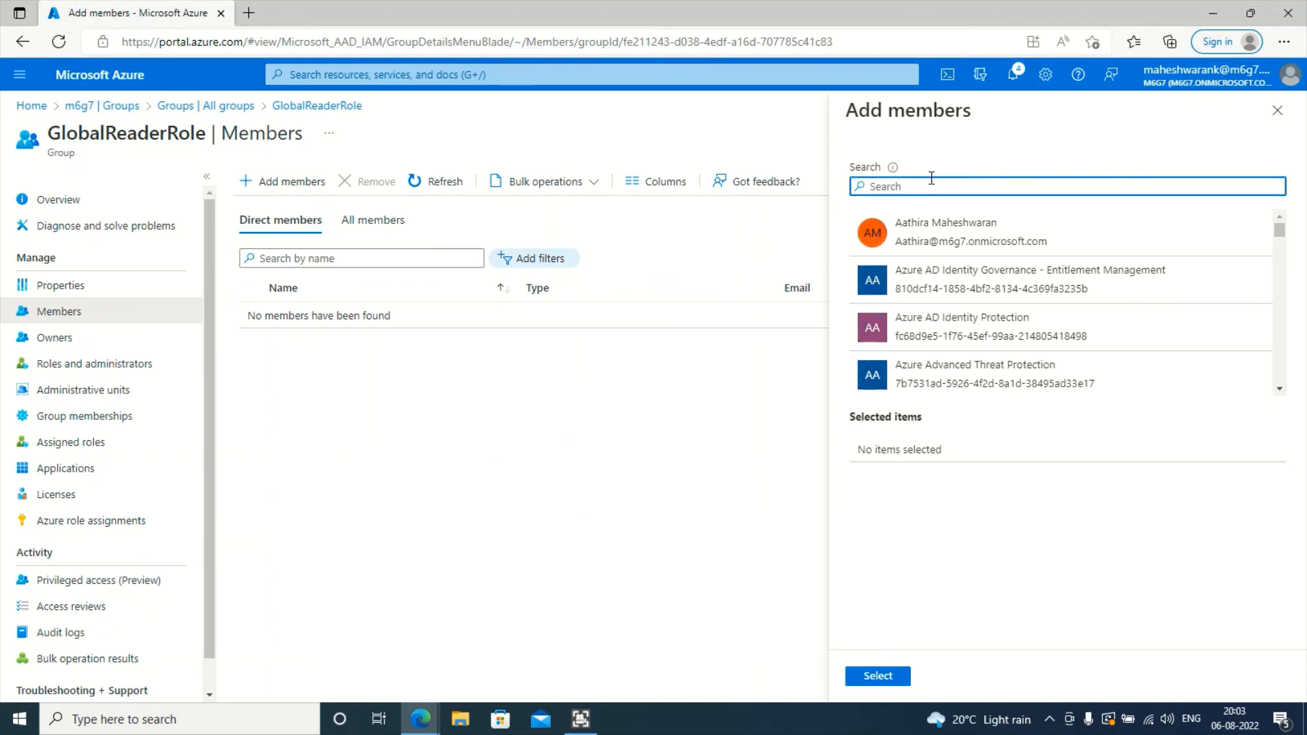
{"action": "type", "text": "rames"}
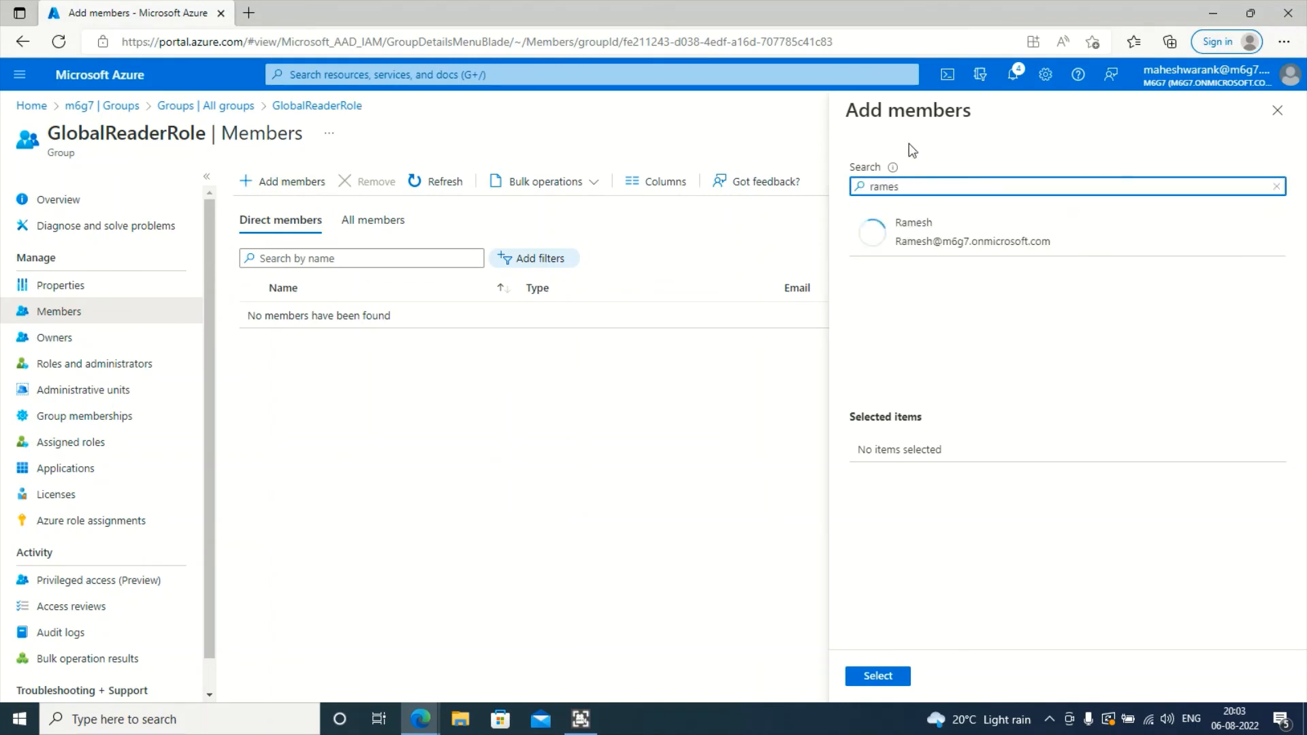
{"action": "left_click", "coordinate": [980, 246]}
- Open Ramesh's Assigned roles in his profile window, then confirm adding him to GlobalReaderRole
{"action": "left_click", "coordinate": [436, 709]}
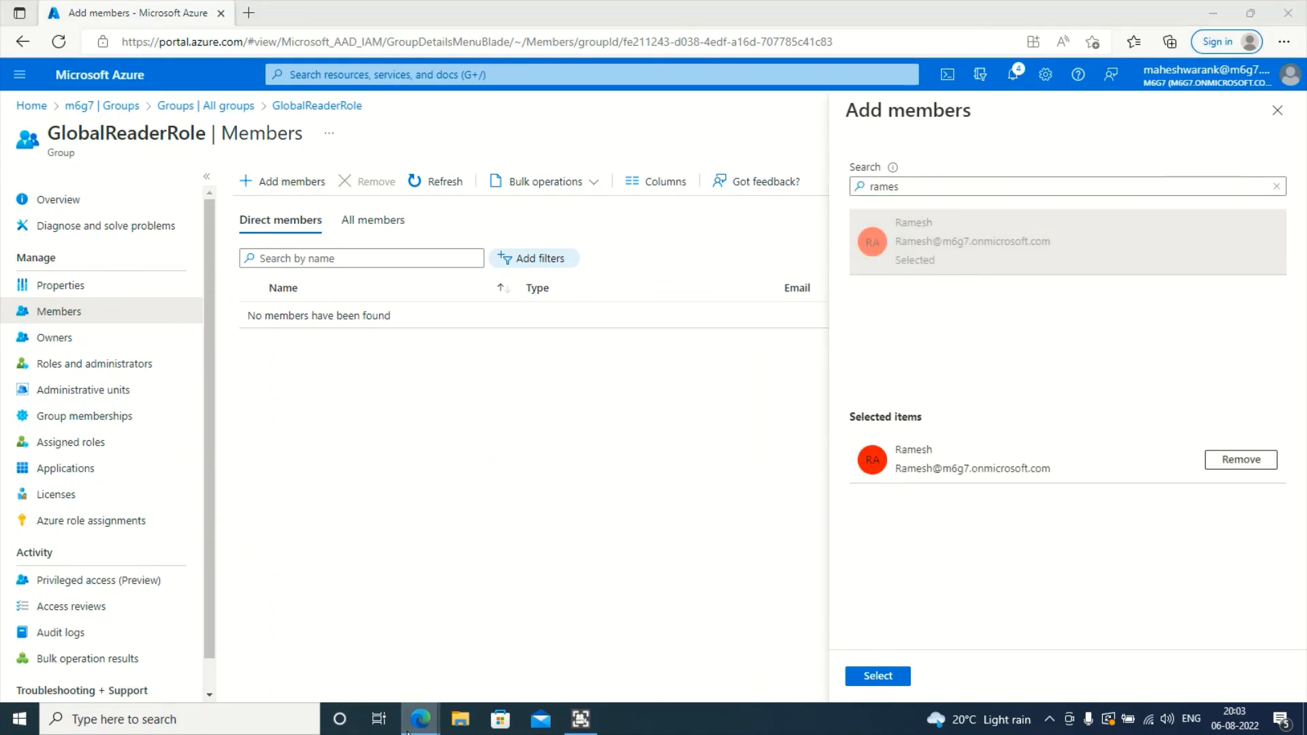
{"action": "left_click", "coordinate": [529, 633]}
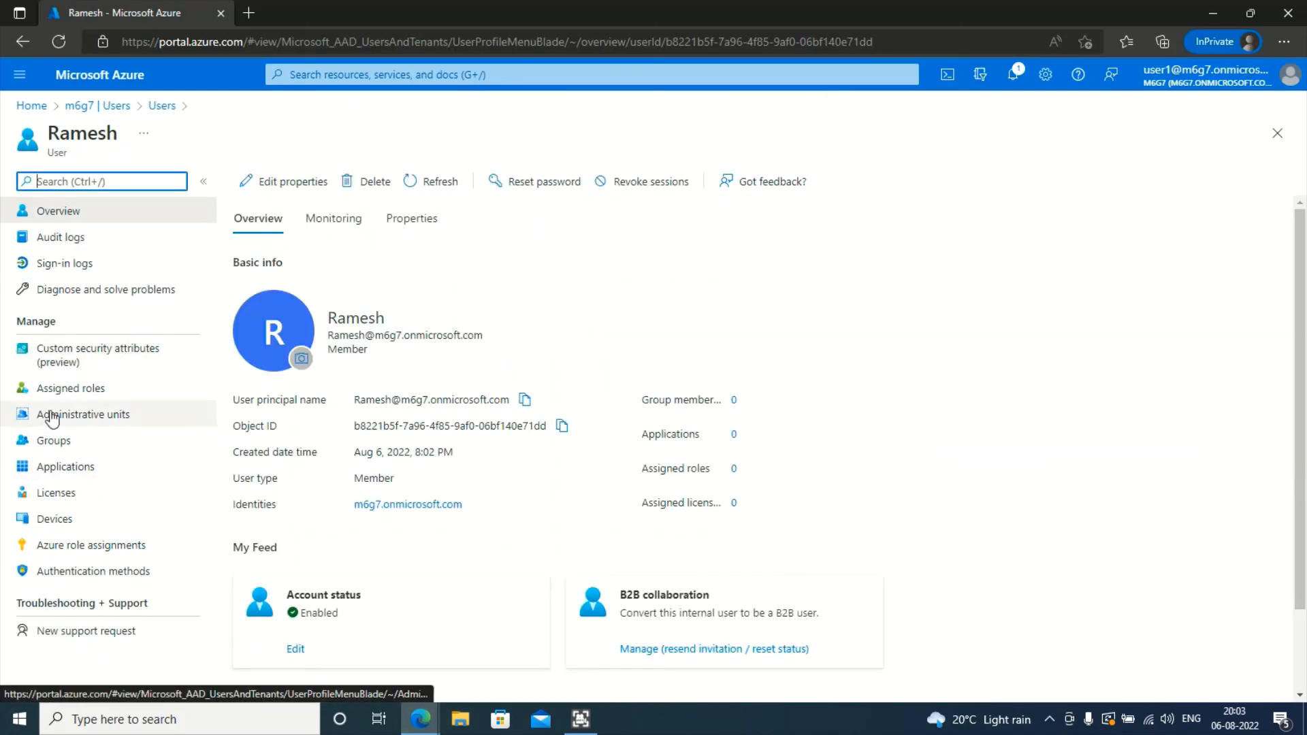
{"action": "left_click", "coordinate": [95, 388]}
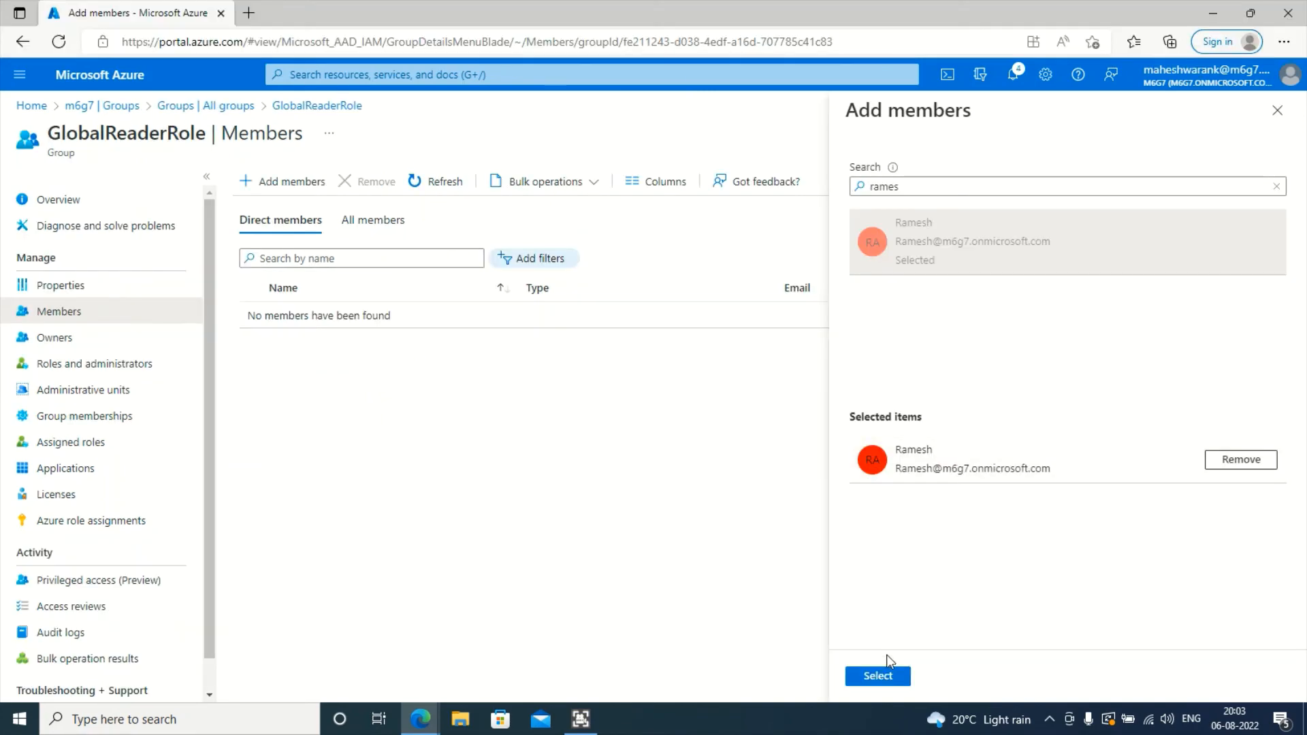
{"action": "left_click", "coordinate": [885, 677]}
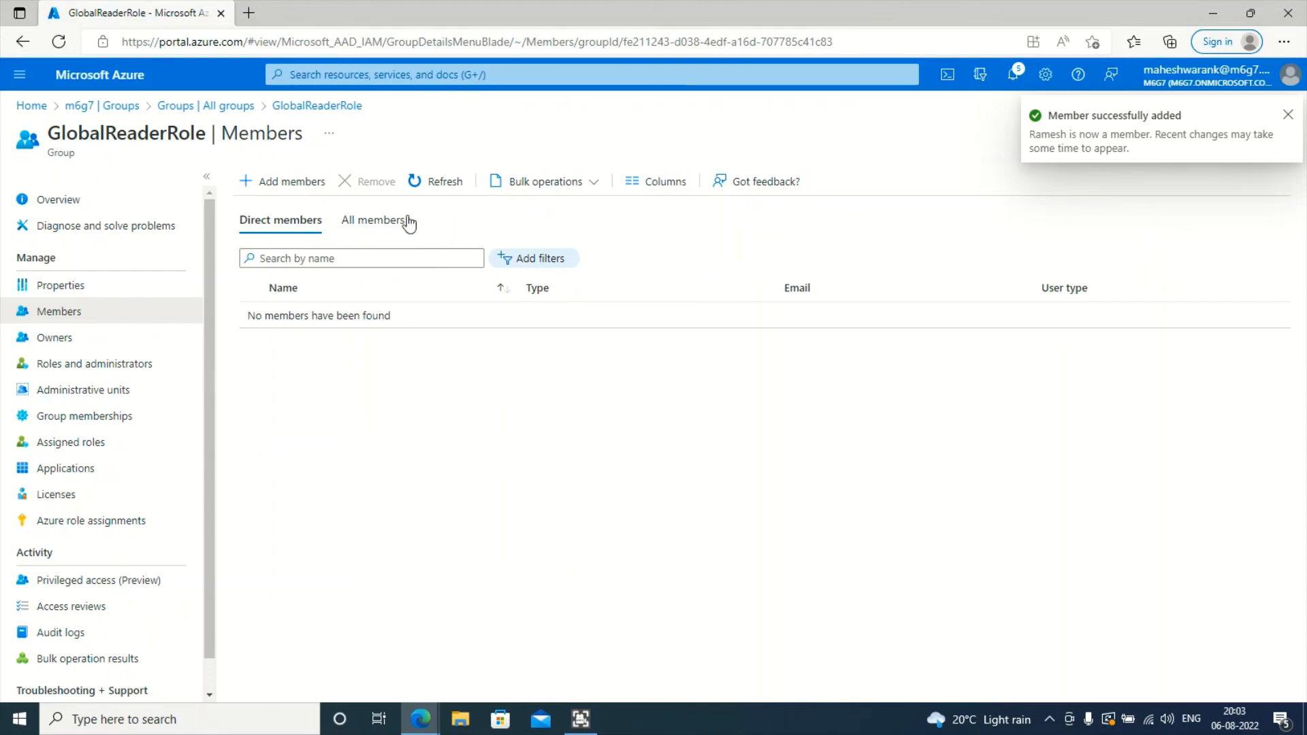
- Refresh GlobalReaderRole's Members list repeatedly until Ramesh appears
{"action": "left_click", "coordinate": [434, 181]}
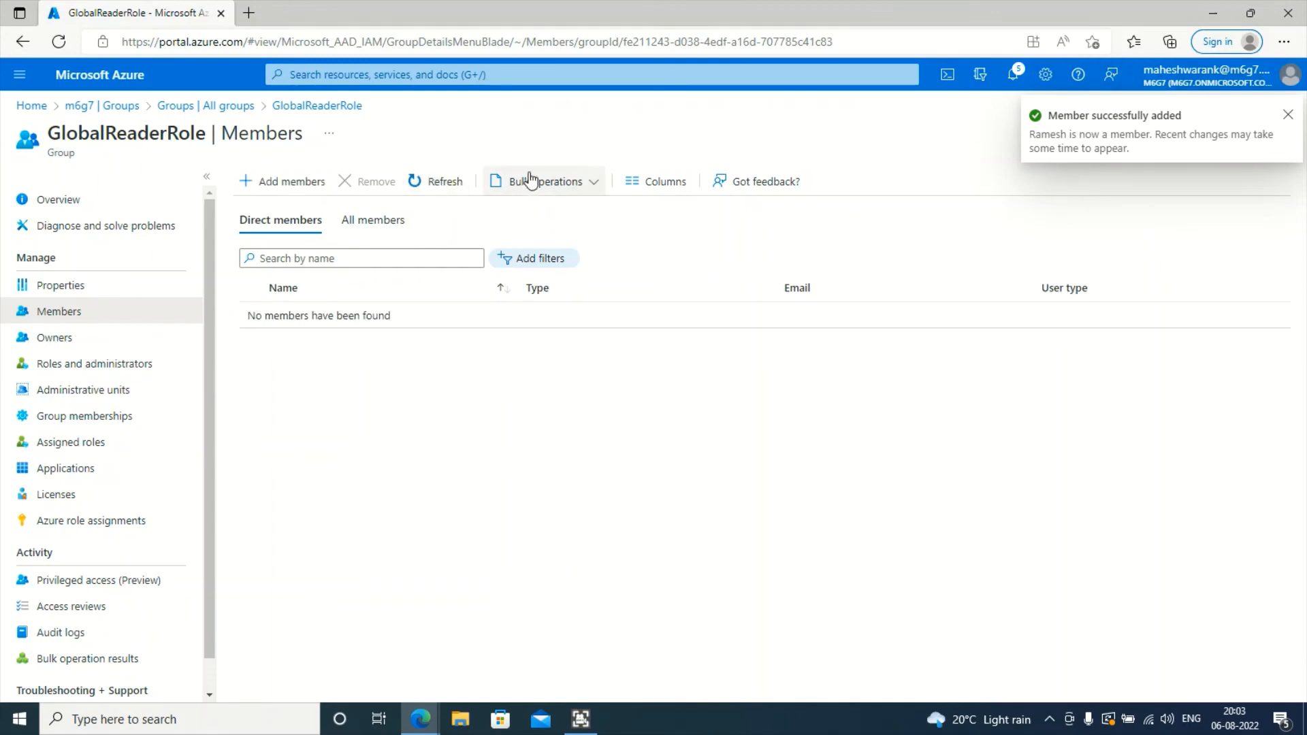
{"action": "left_click", "coordinate": [446, 182]}
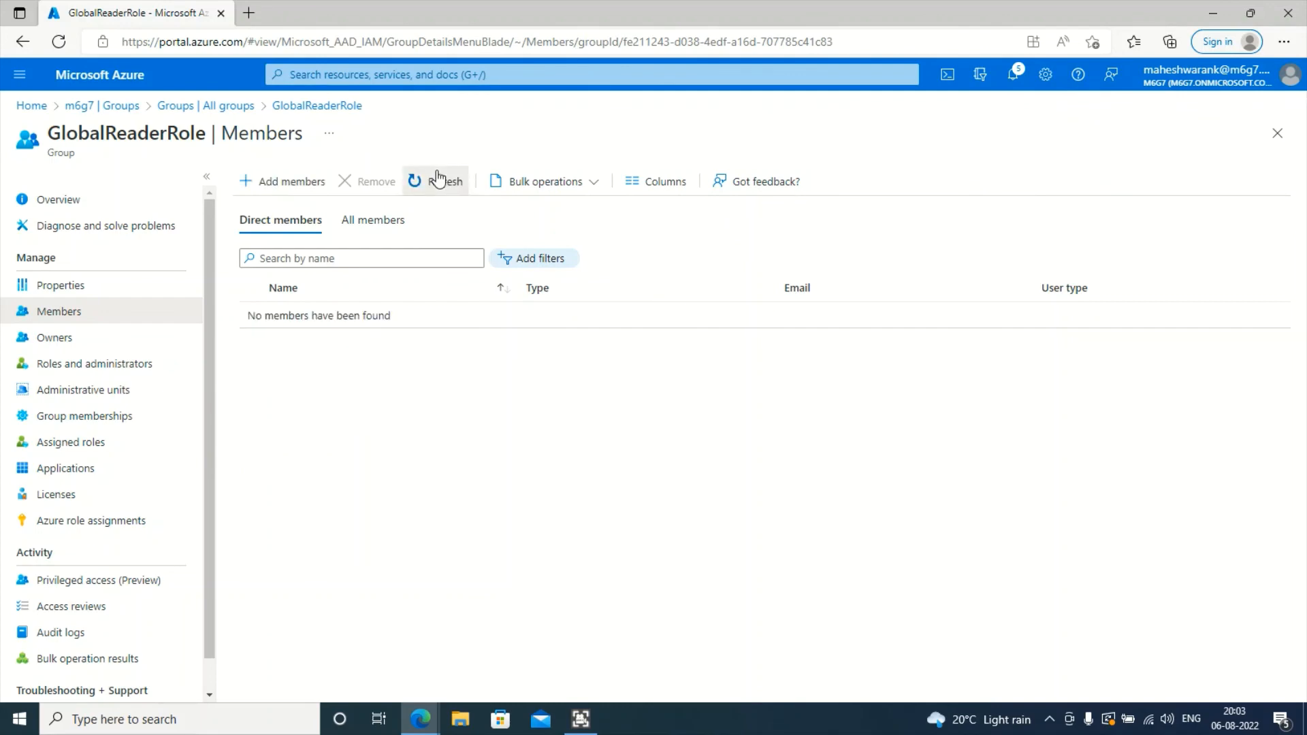
{"action": "left_click", "coordinate": [436, 180]}
{"action": "left_click", "coordinate": [443, 180]}
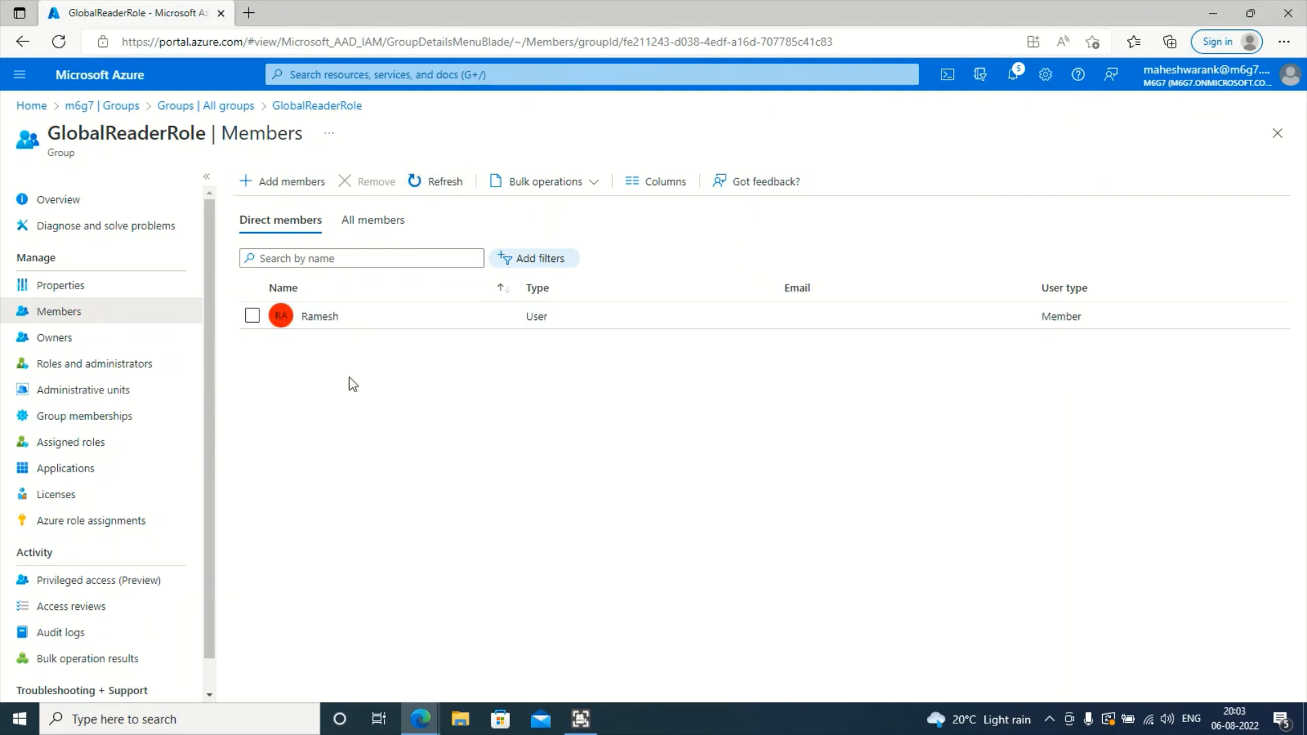
- Refresh Ramesh's Assigned roles to confirm the active inherited Global Reader role
{"action": "key", "text": "alt+Tab"}
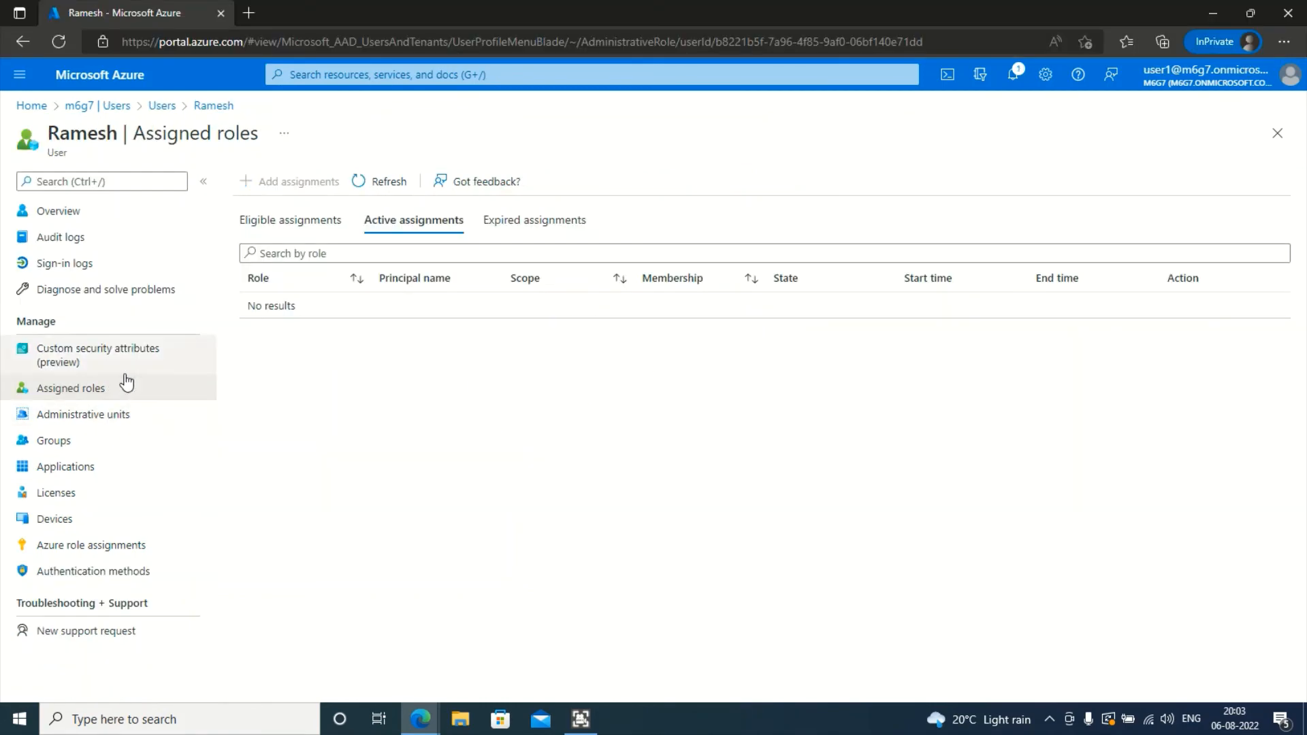
{"action": "left_click", "coordinate": [379, 184]}
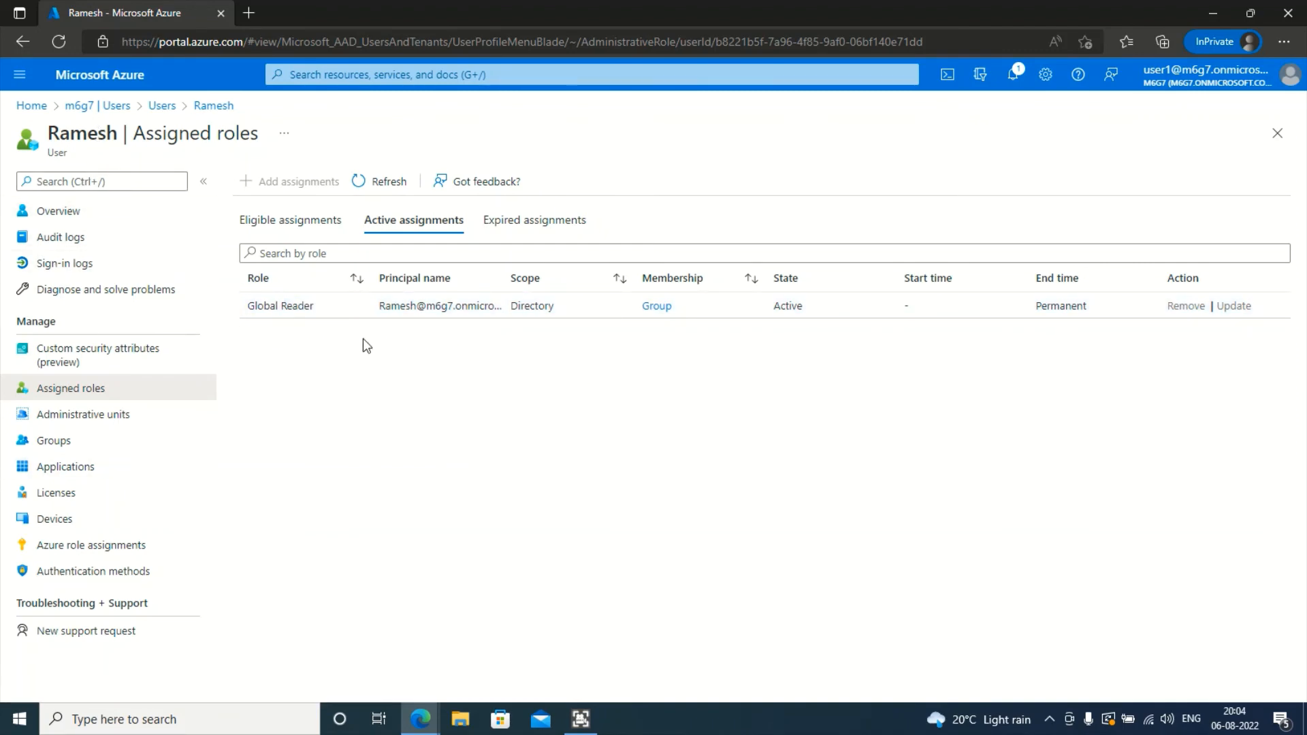
{"action": "left_click_drag", "start_coordinate": [367, 271], "coordinate": [354, 280]}
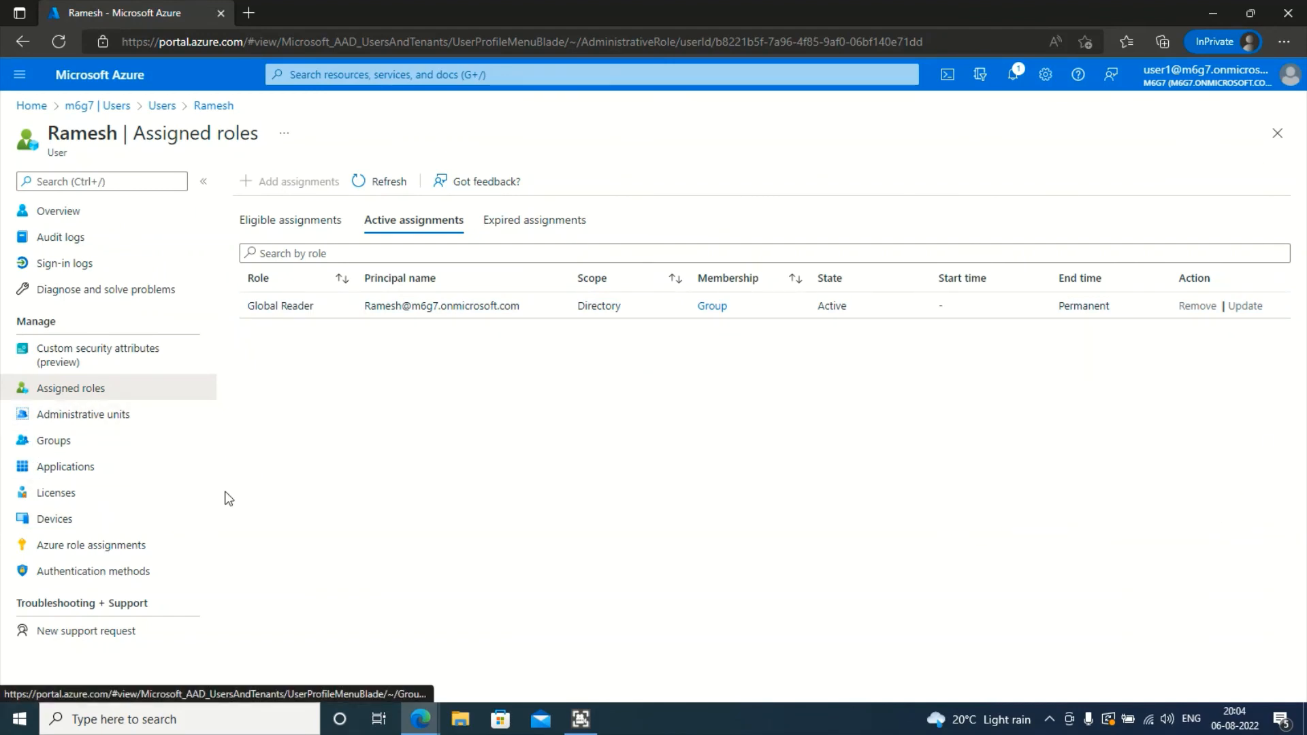
{"action": "left_click", "coordinate": [77, 109]}
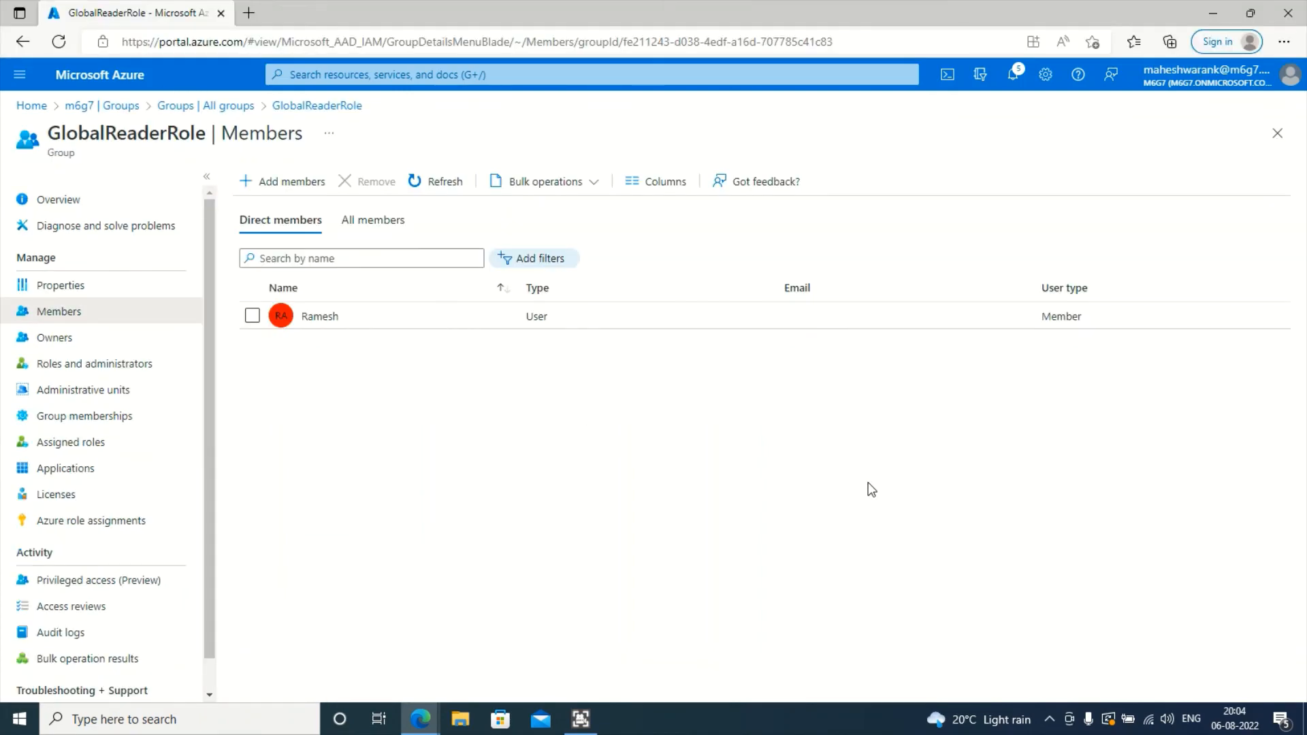